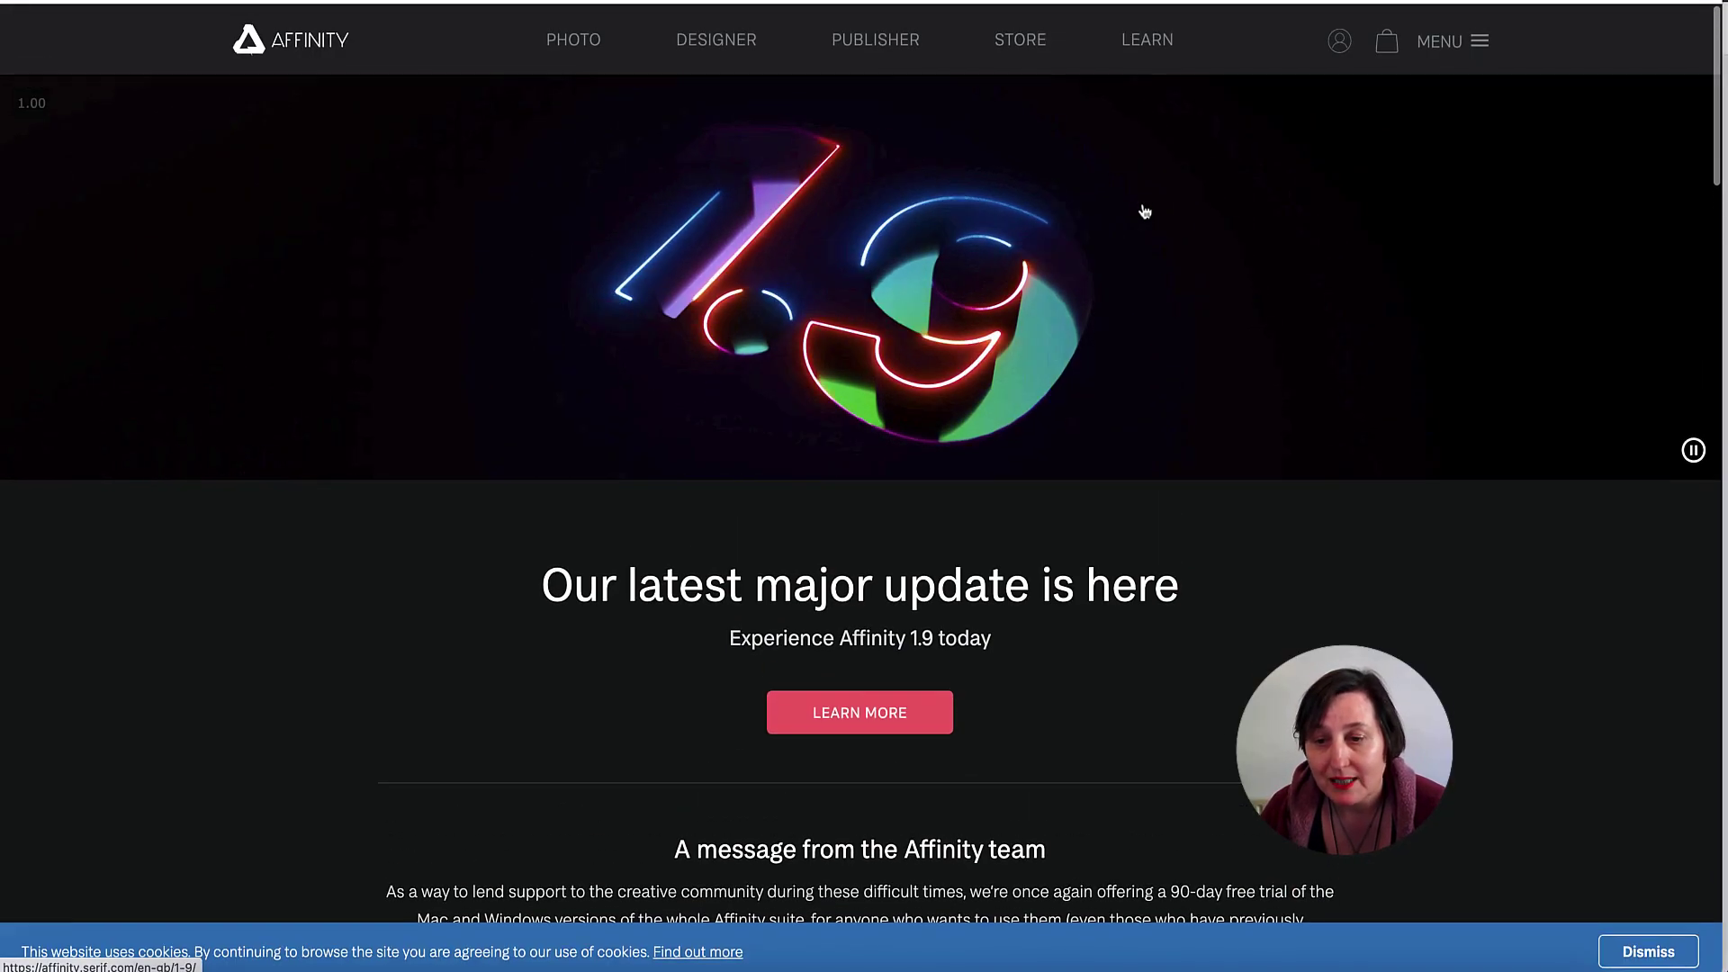
Step: Review the descriptions and prices of Affinity Designer, Affinity Photo and Affinity Publisher on the Affinity website
scroll(1141, 209, "down", 9)
scroll(1141, 209, "down", 1)
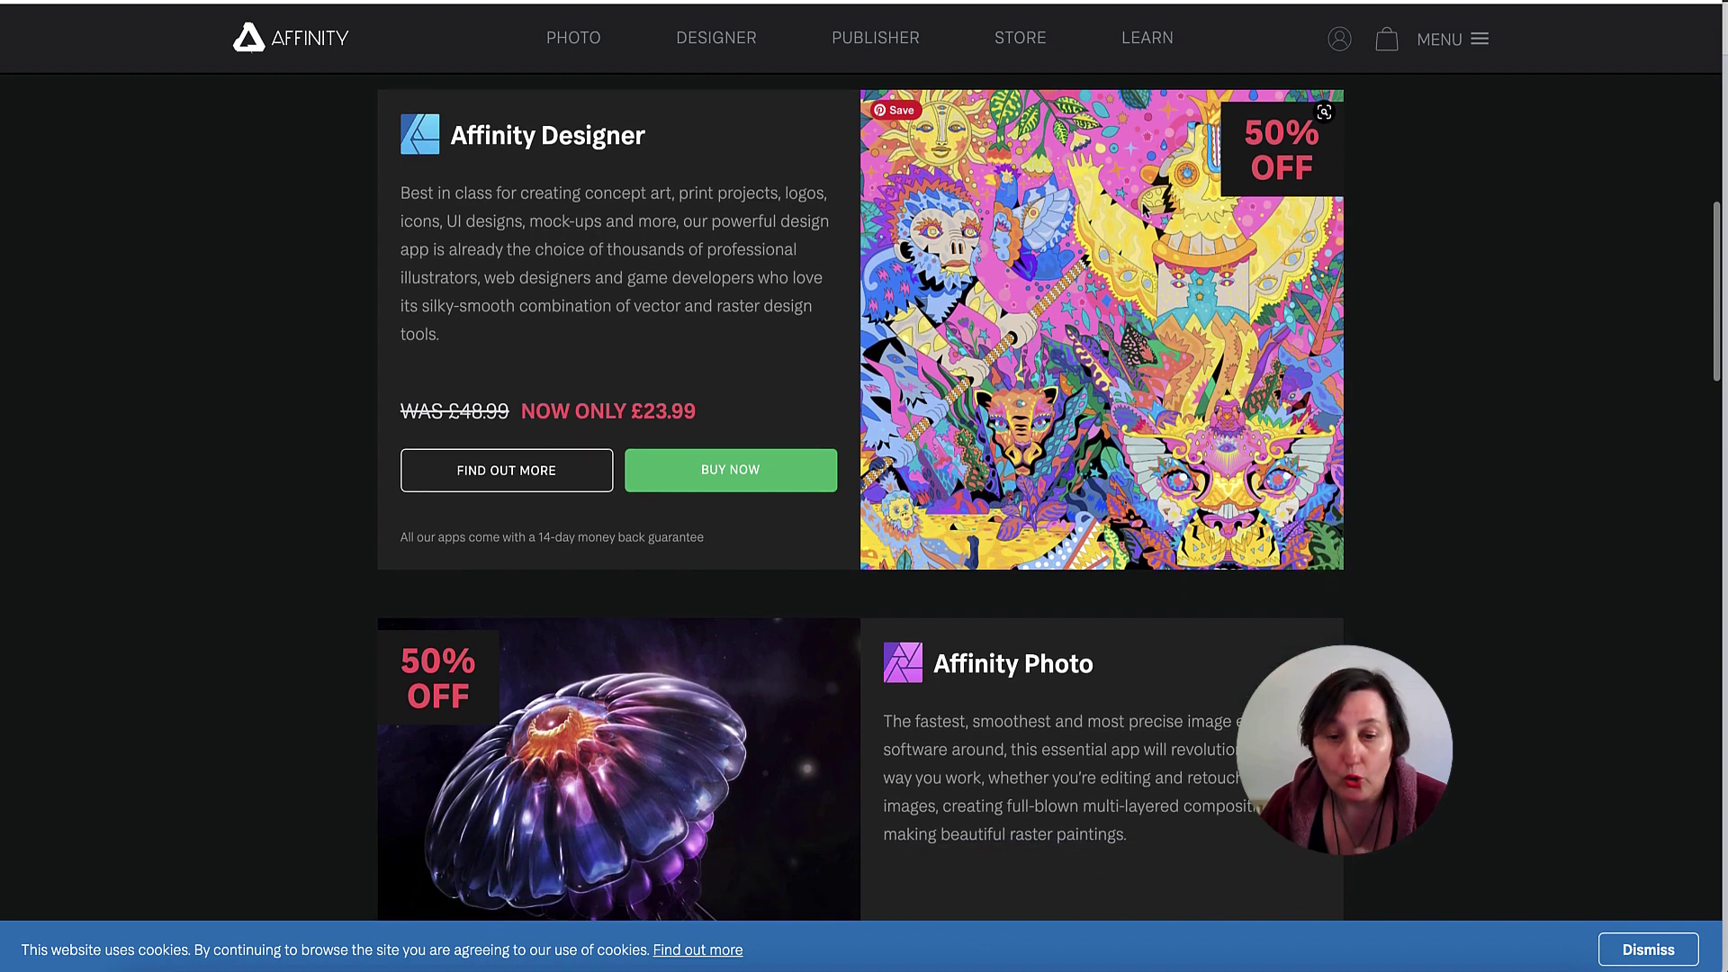
scroll(862, 369, "down", 1)
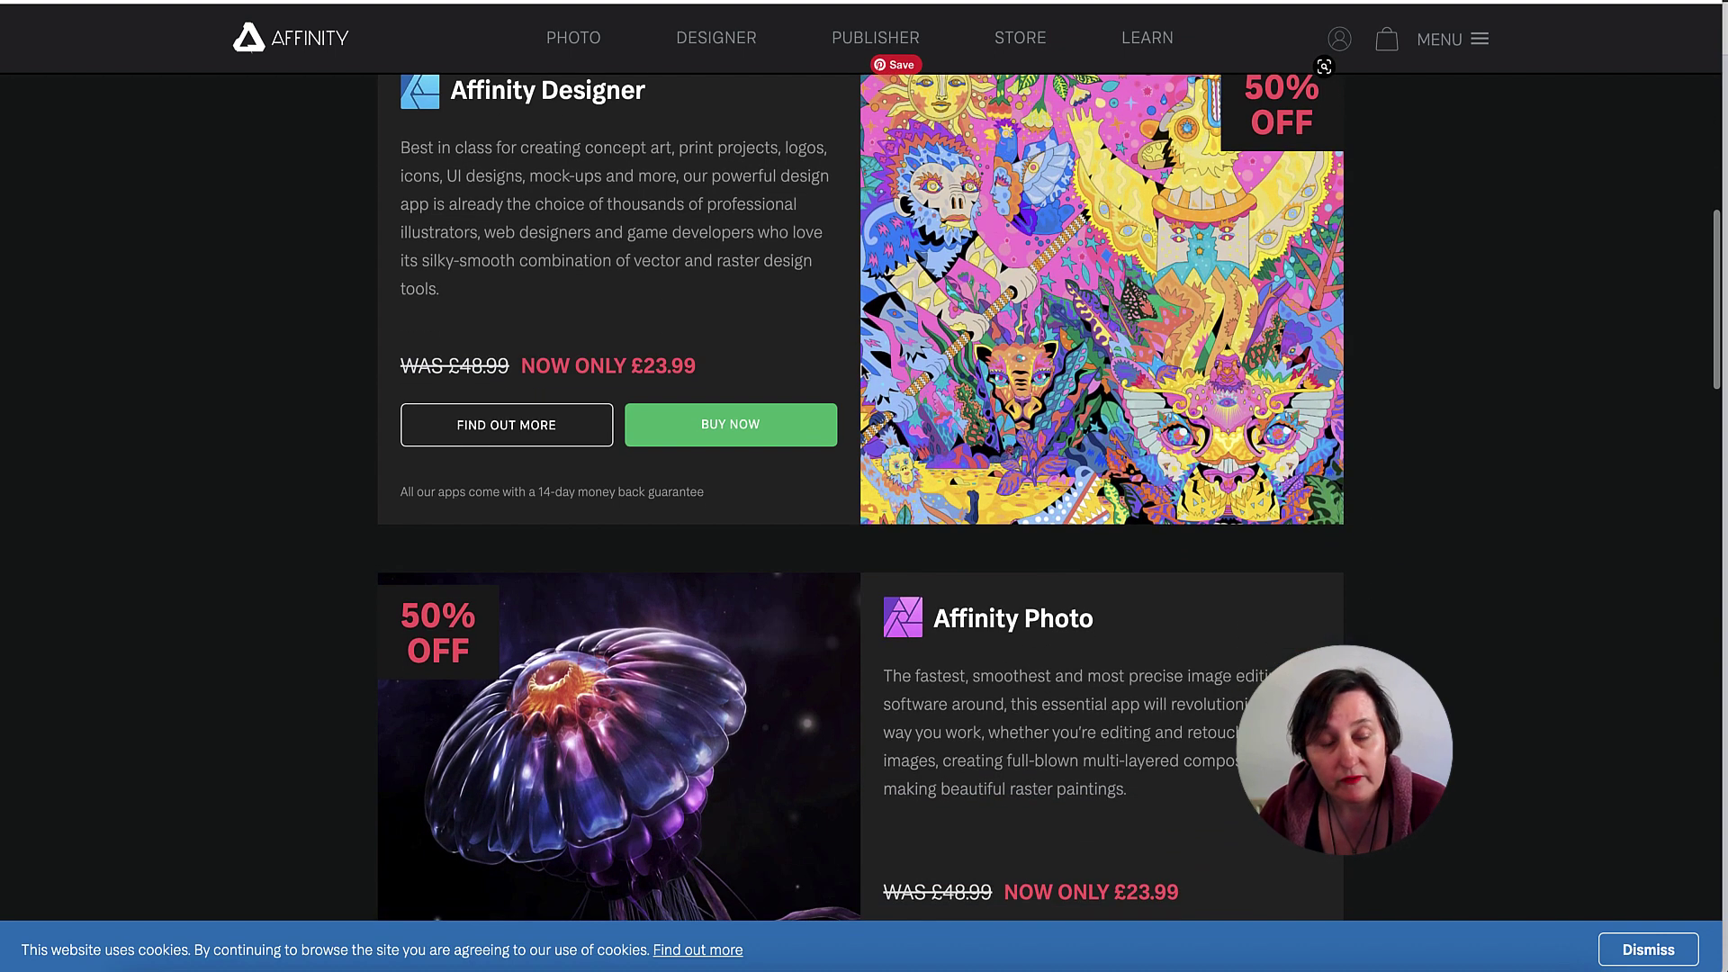
scroll(1100, 397, "down", 5)
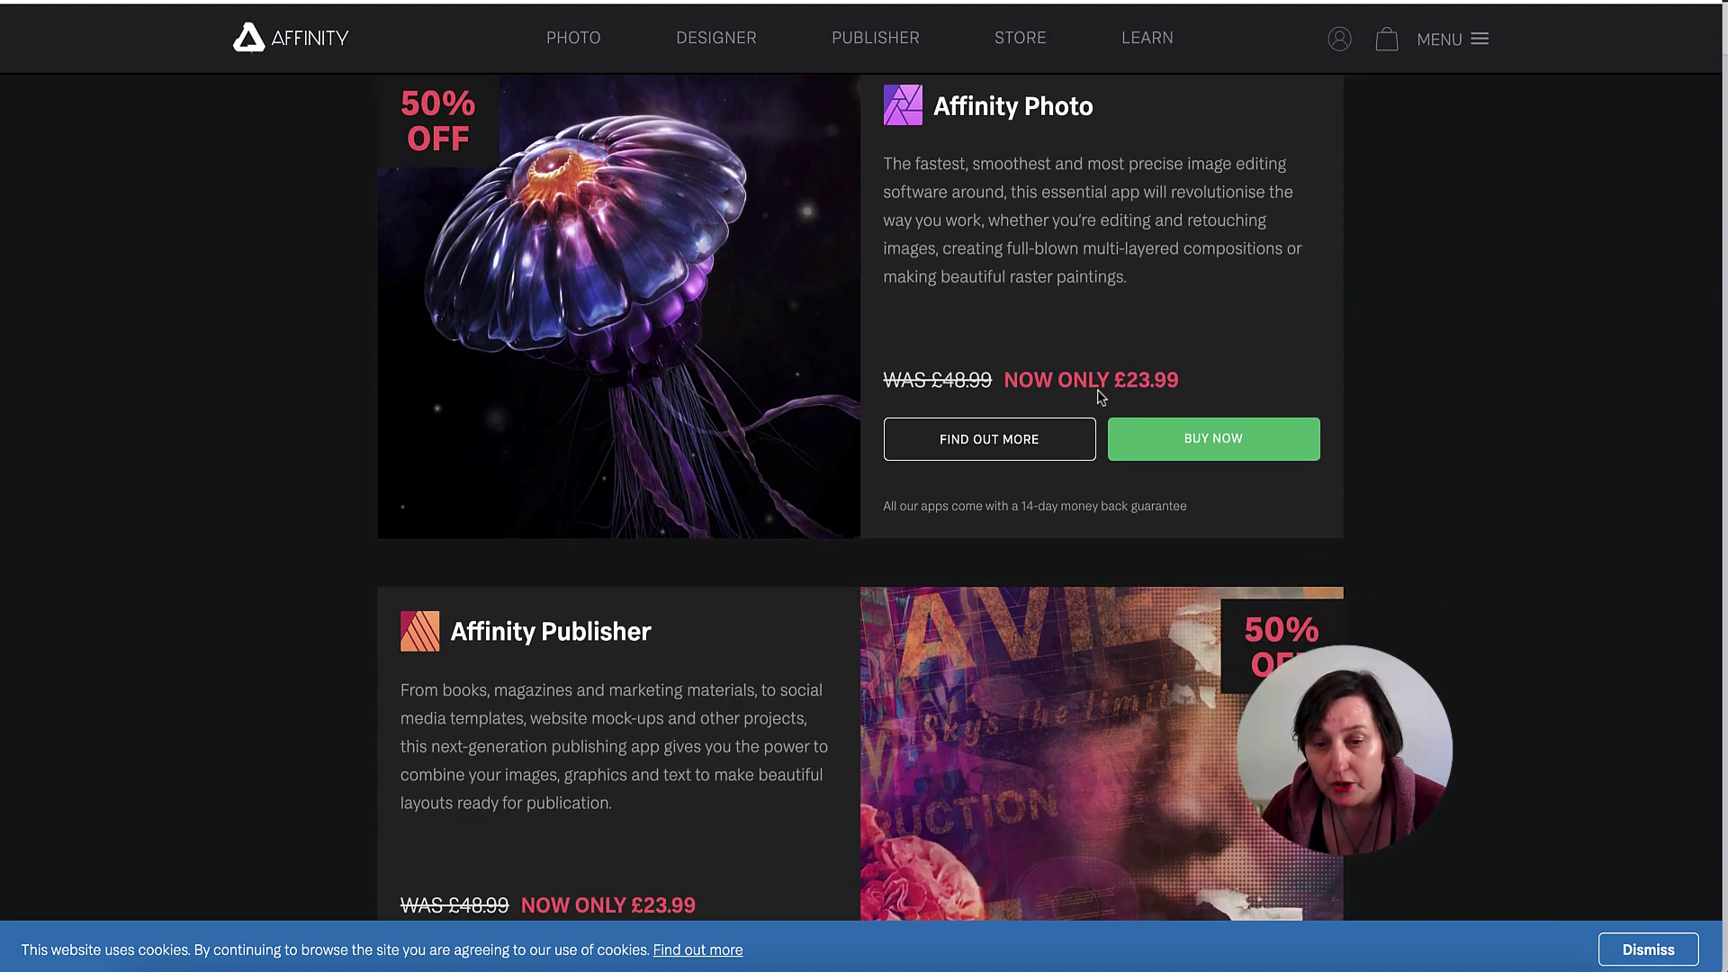
scroll(957, 387, "down", 2)
scroll(957, 387, "down", 2)
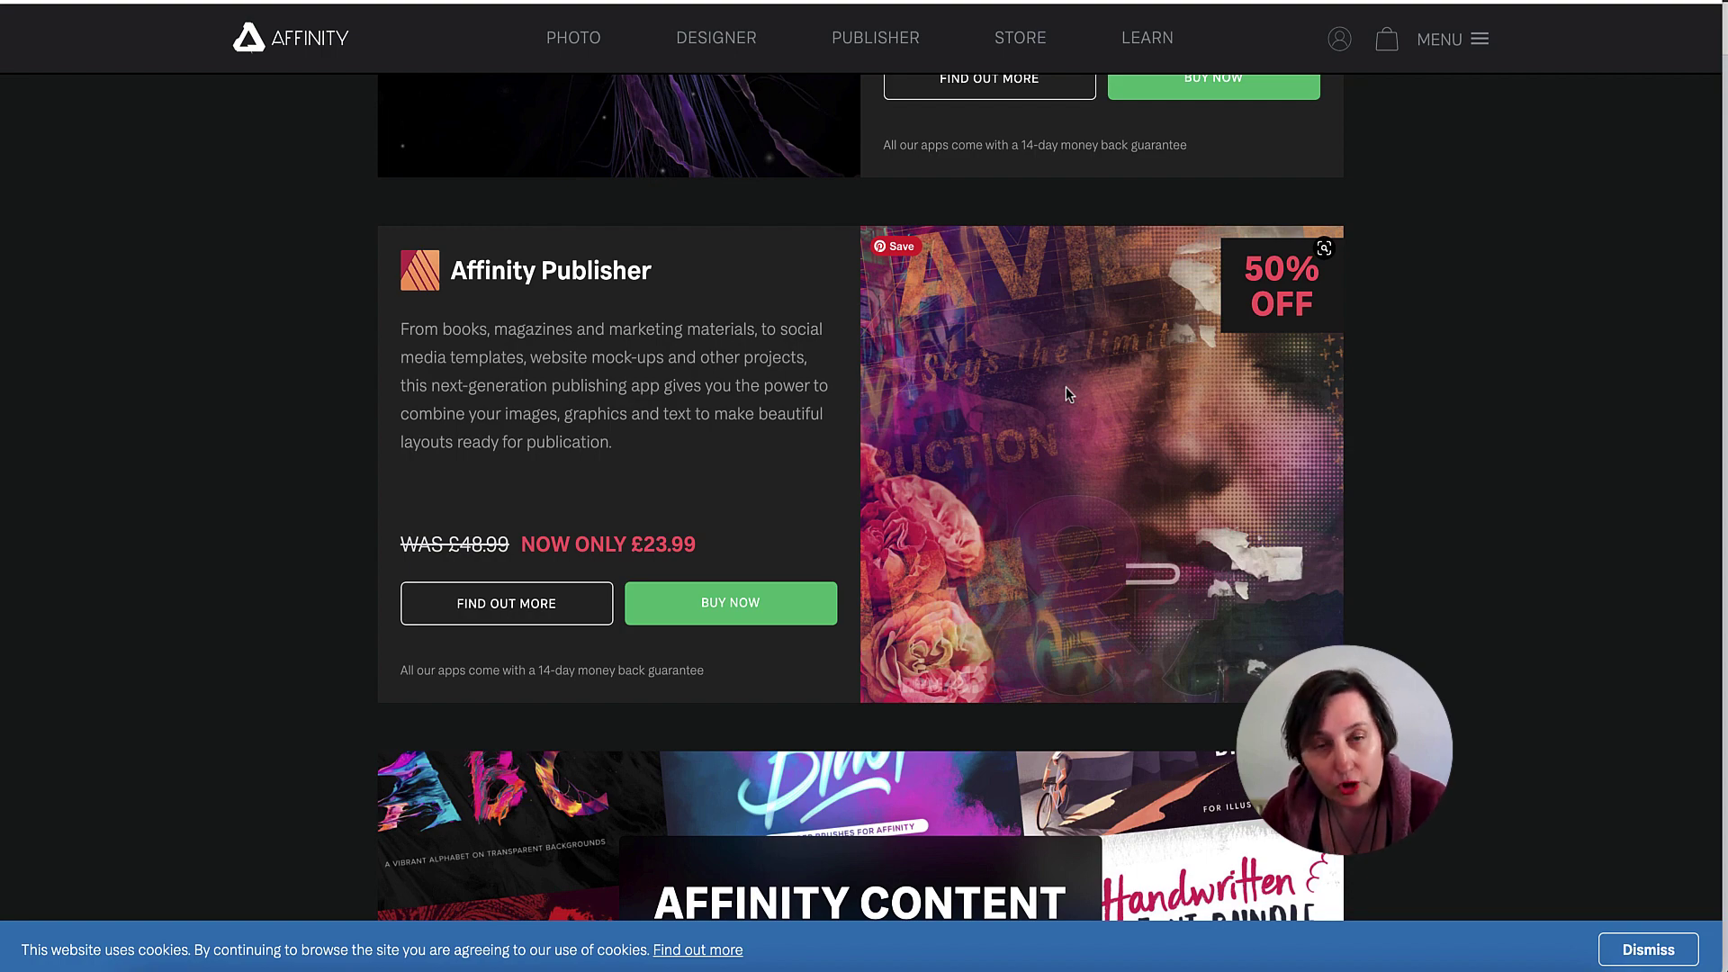
scroll(1066, 386, "up", 10)
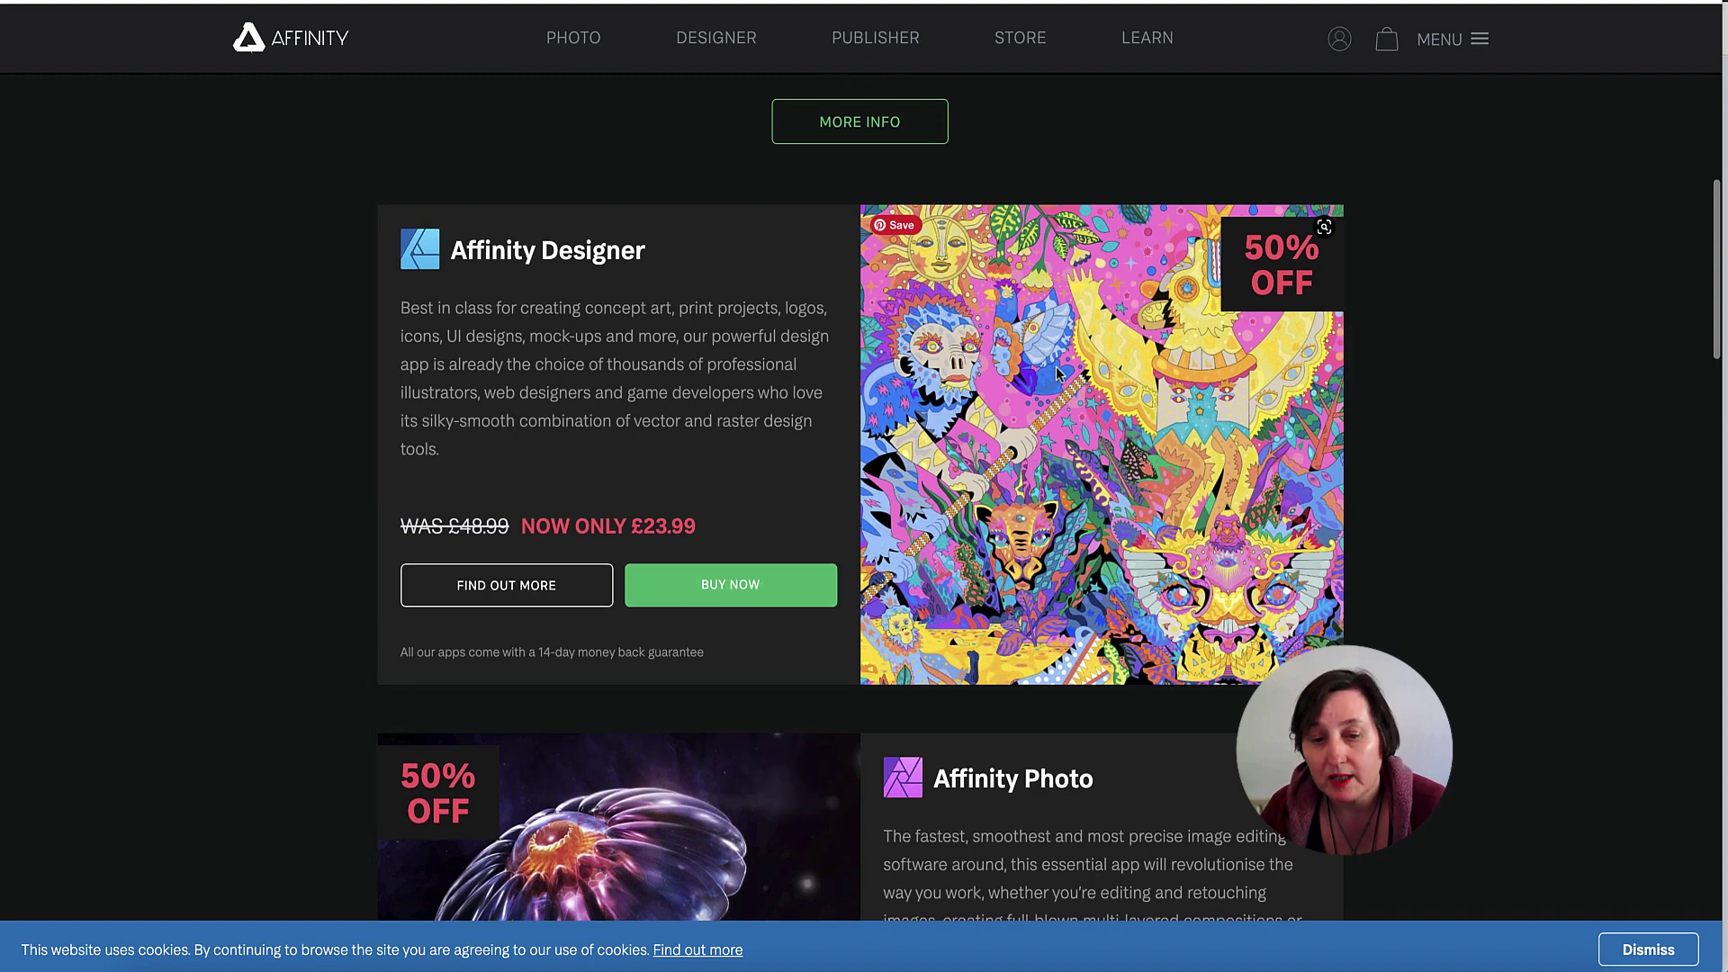
scroll(1061, 373, "down", 5)
scroll(1064, 372, "down", 2)
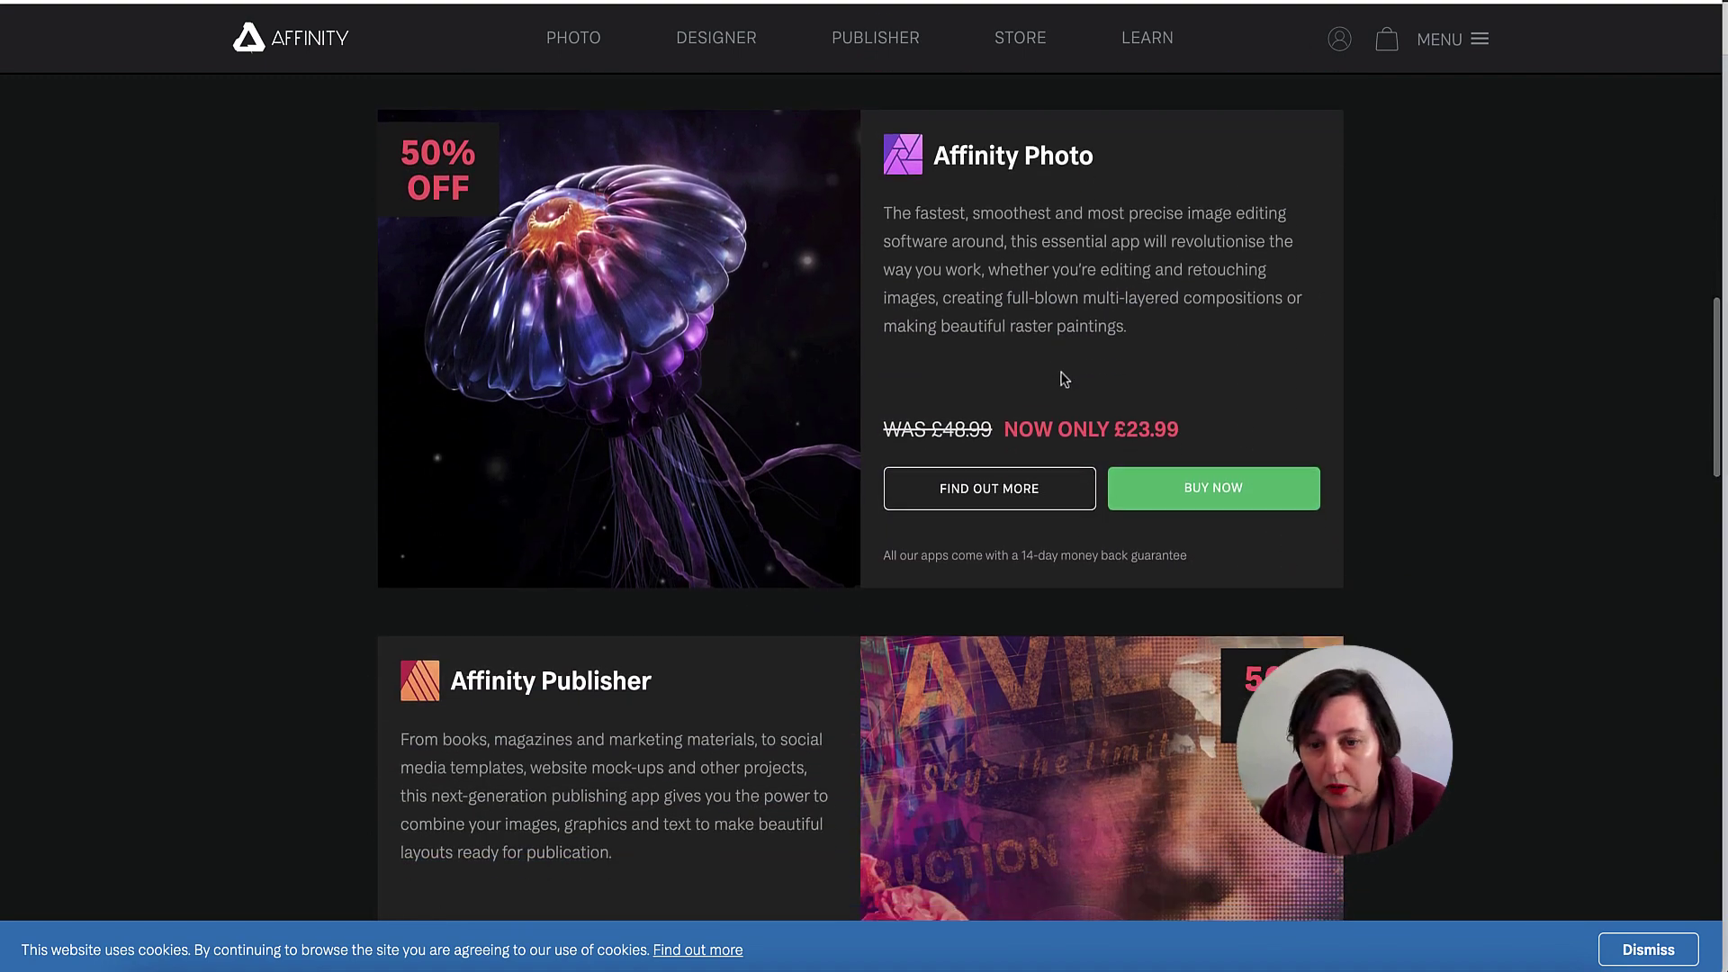
scroll(1065, 376, "down", 1)
scroll(905, 376, "up", 10)
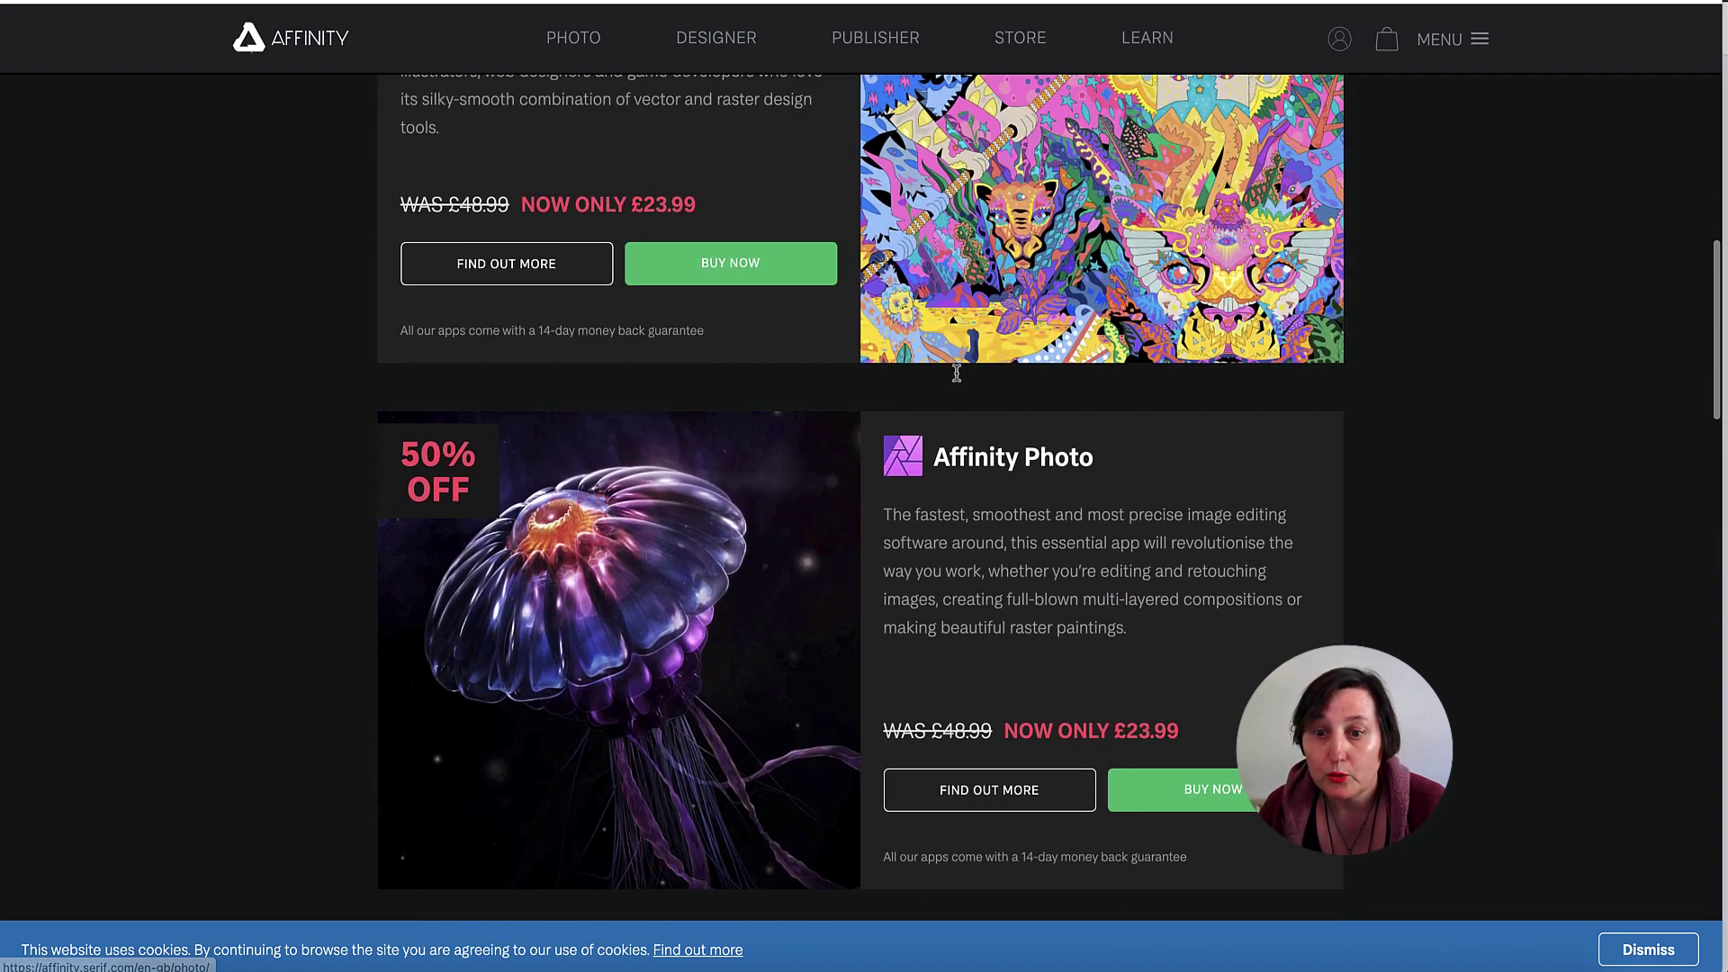
scroll(959, 379, "down", 2)
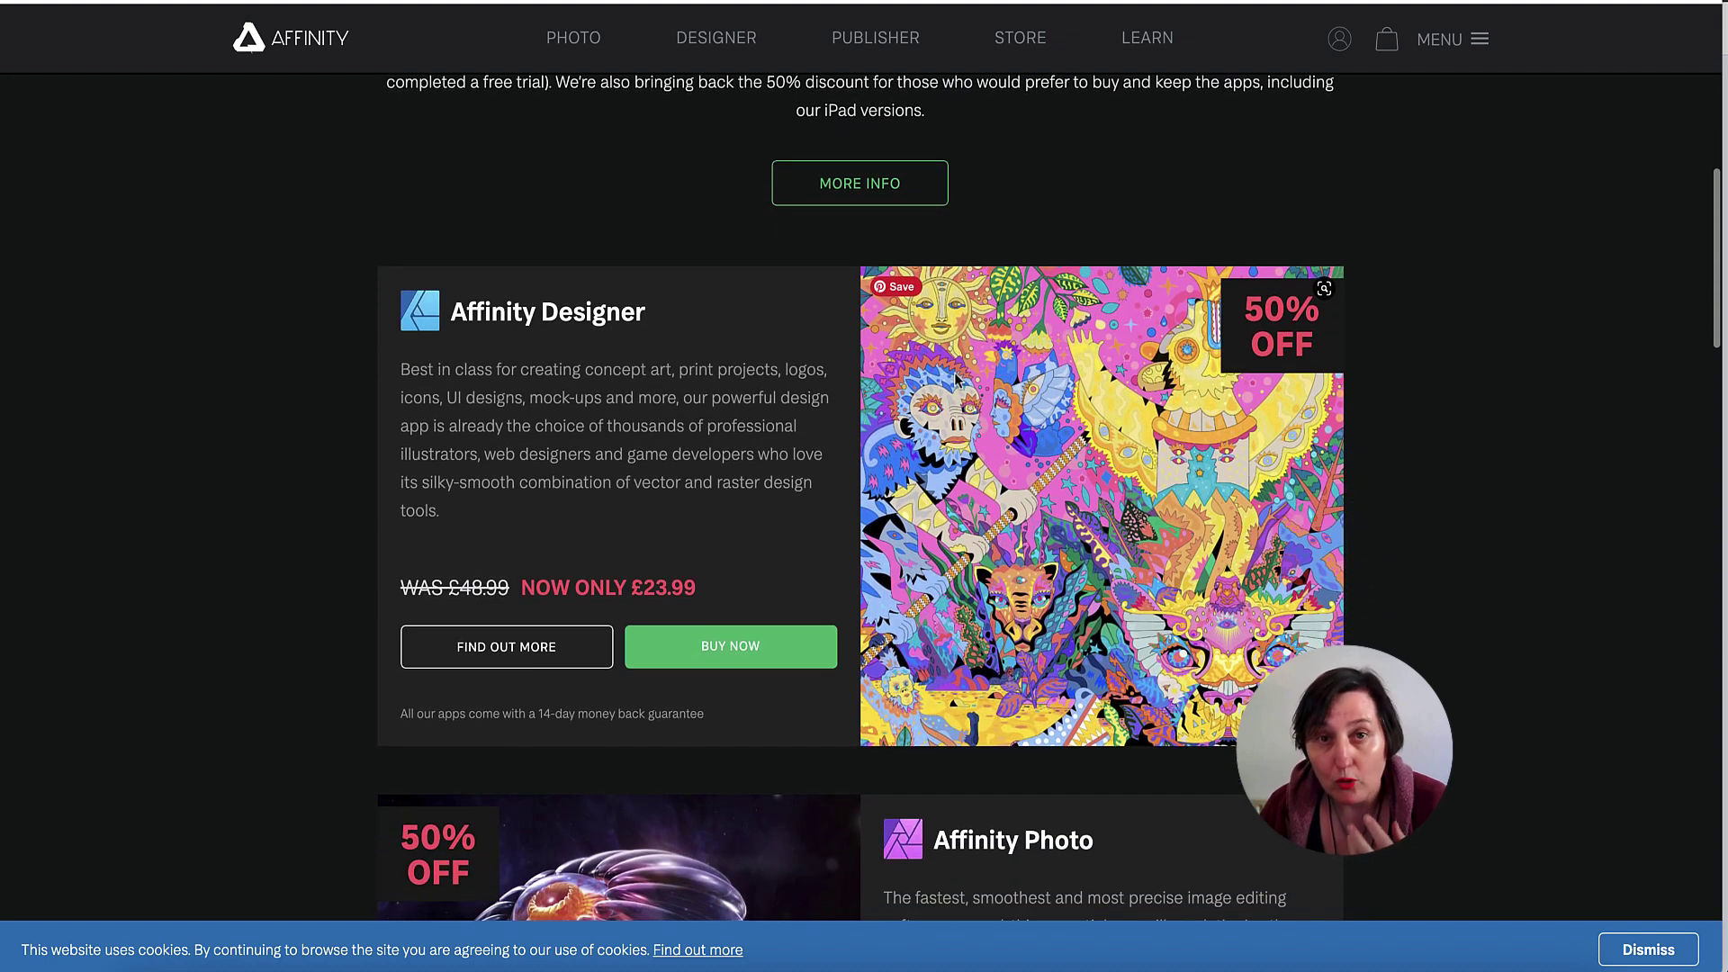
scroll(947, 380, "down", 1)
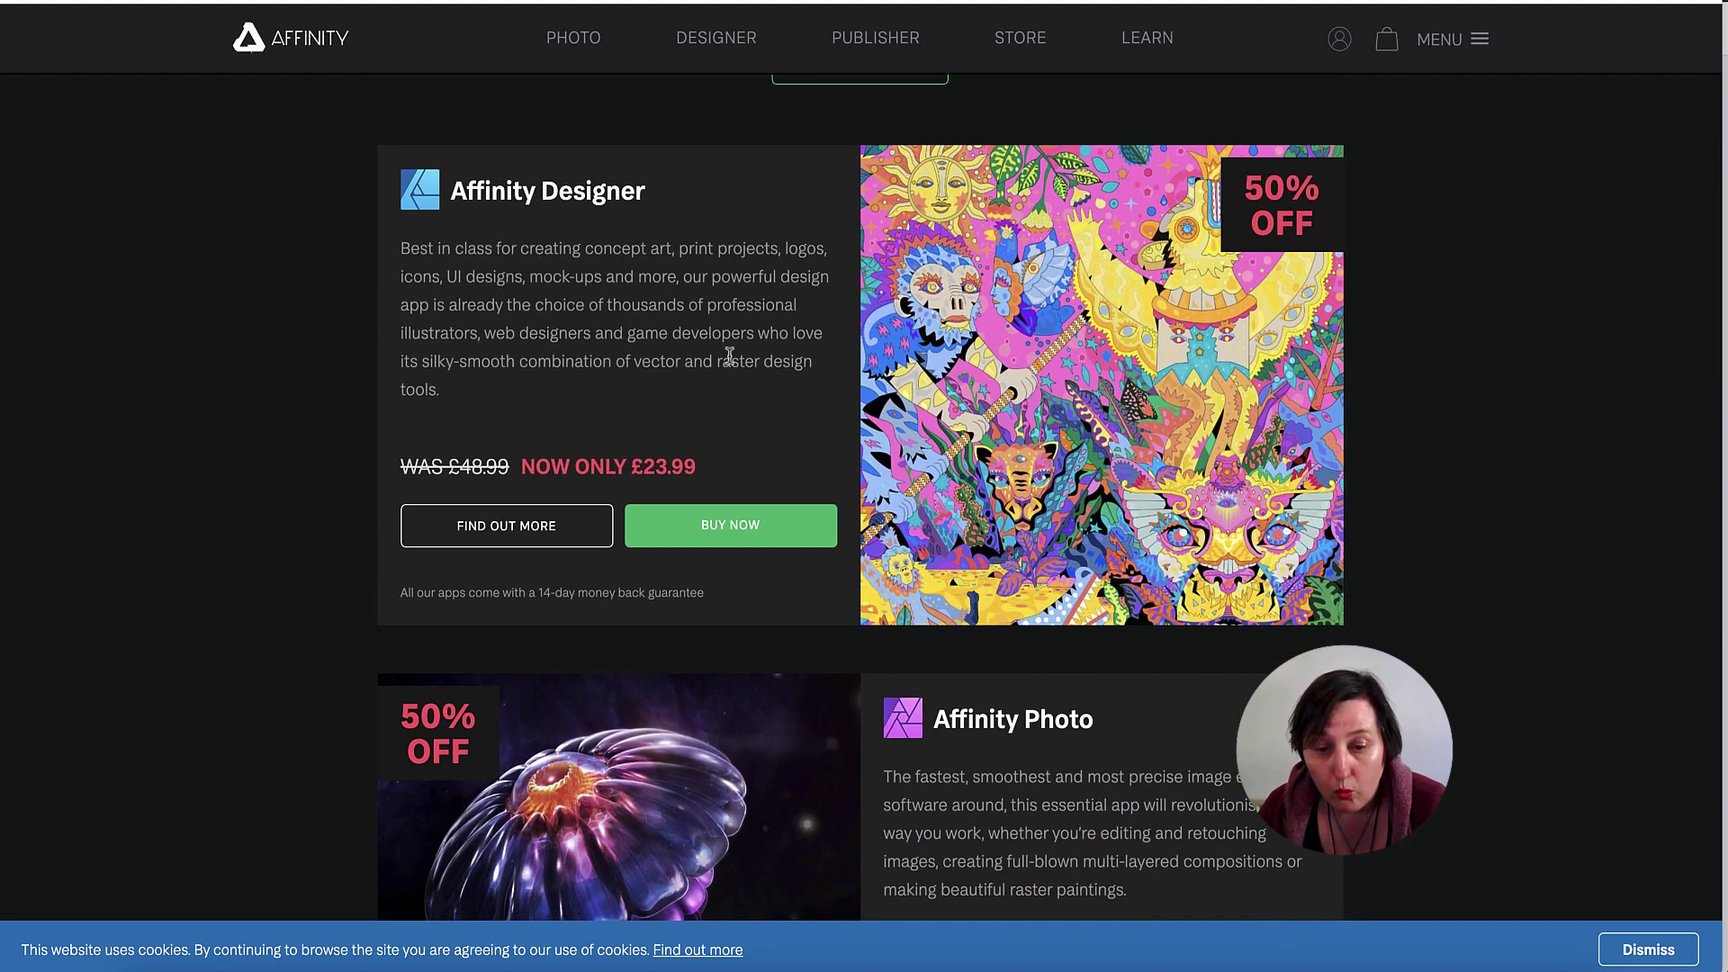
scroll(798, 356, "down", 1)
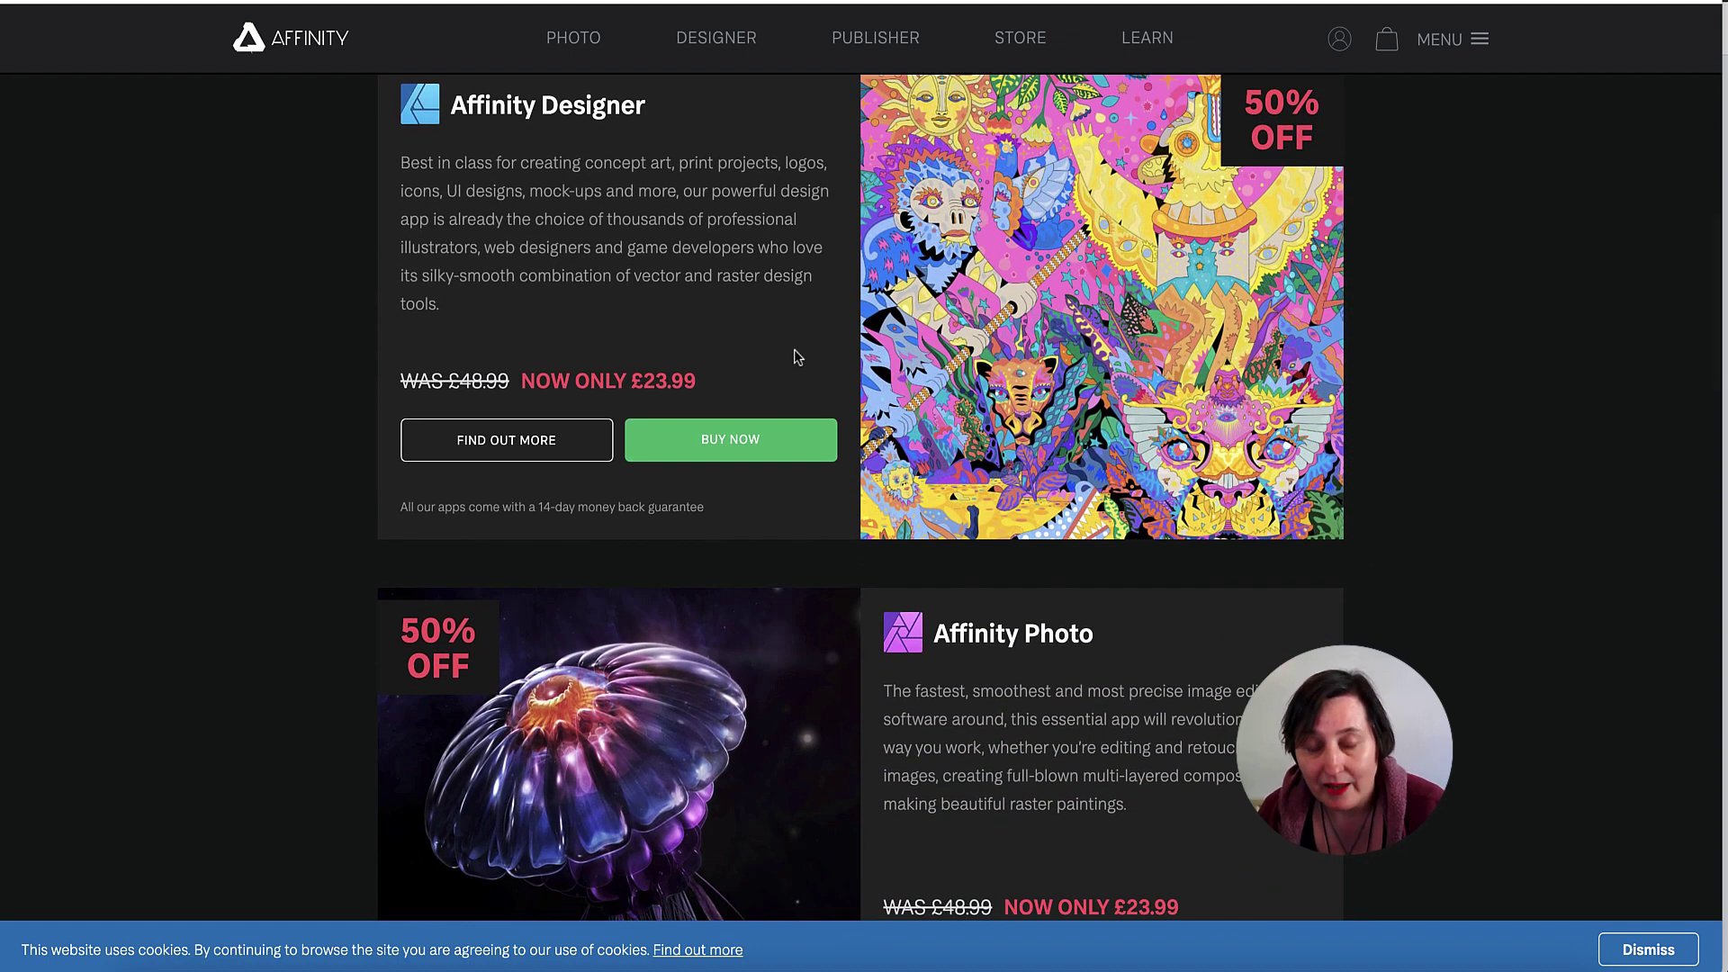
scroll(794, 349, "down", 13)
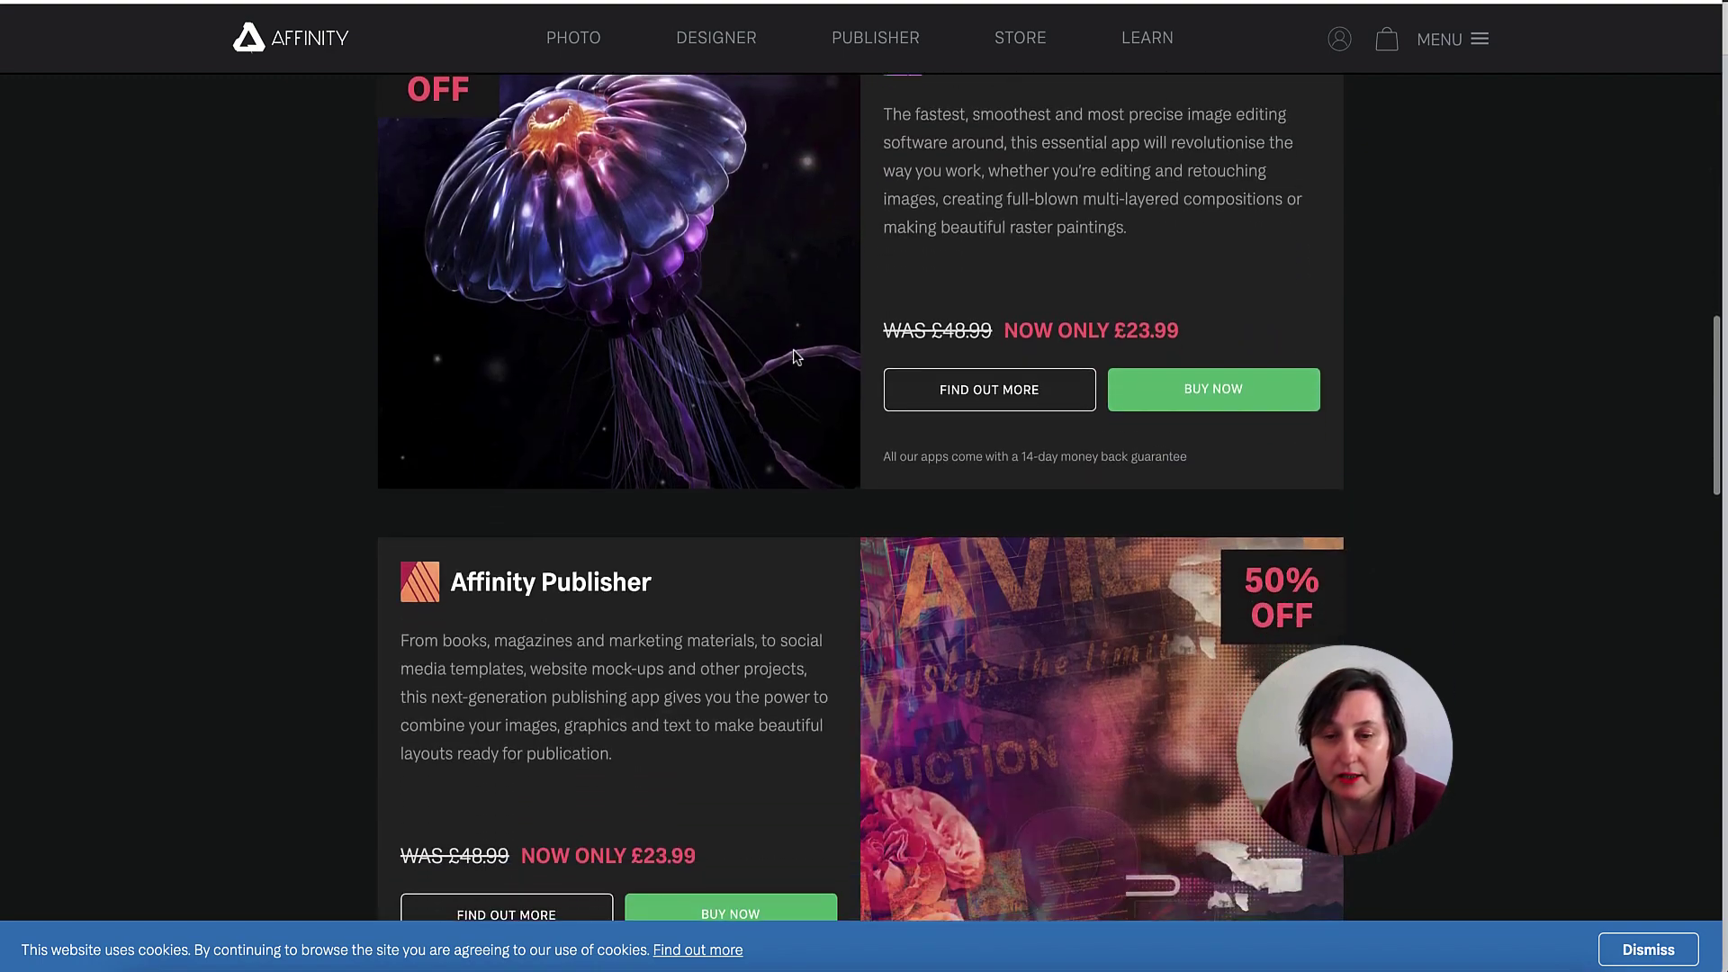
scroll(791, 353, "up", 7)
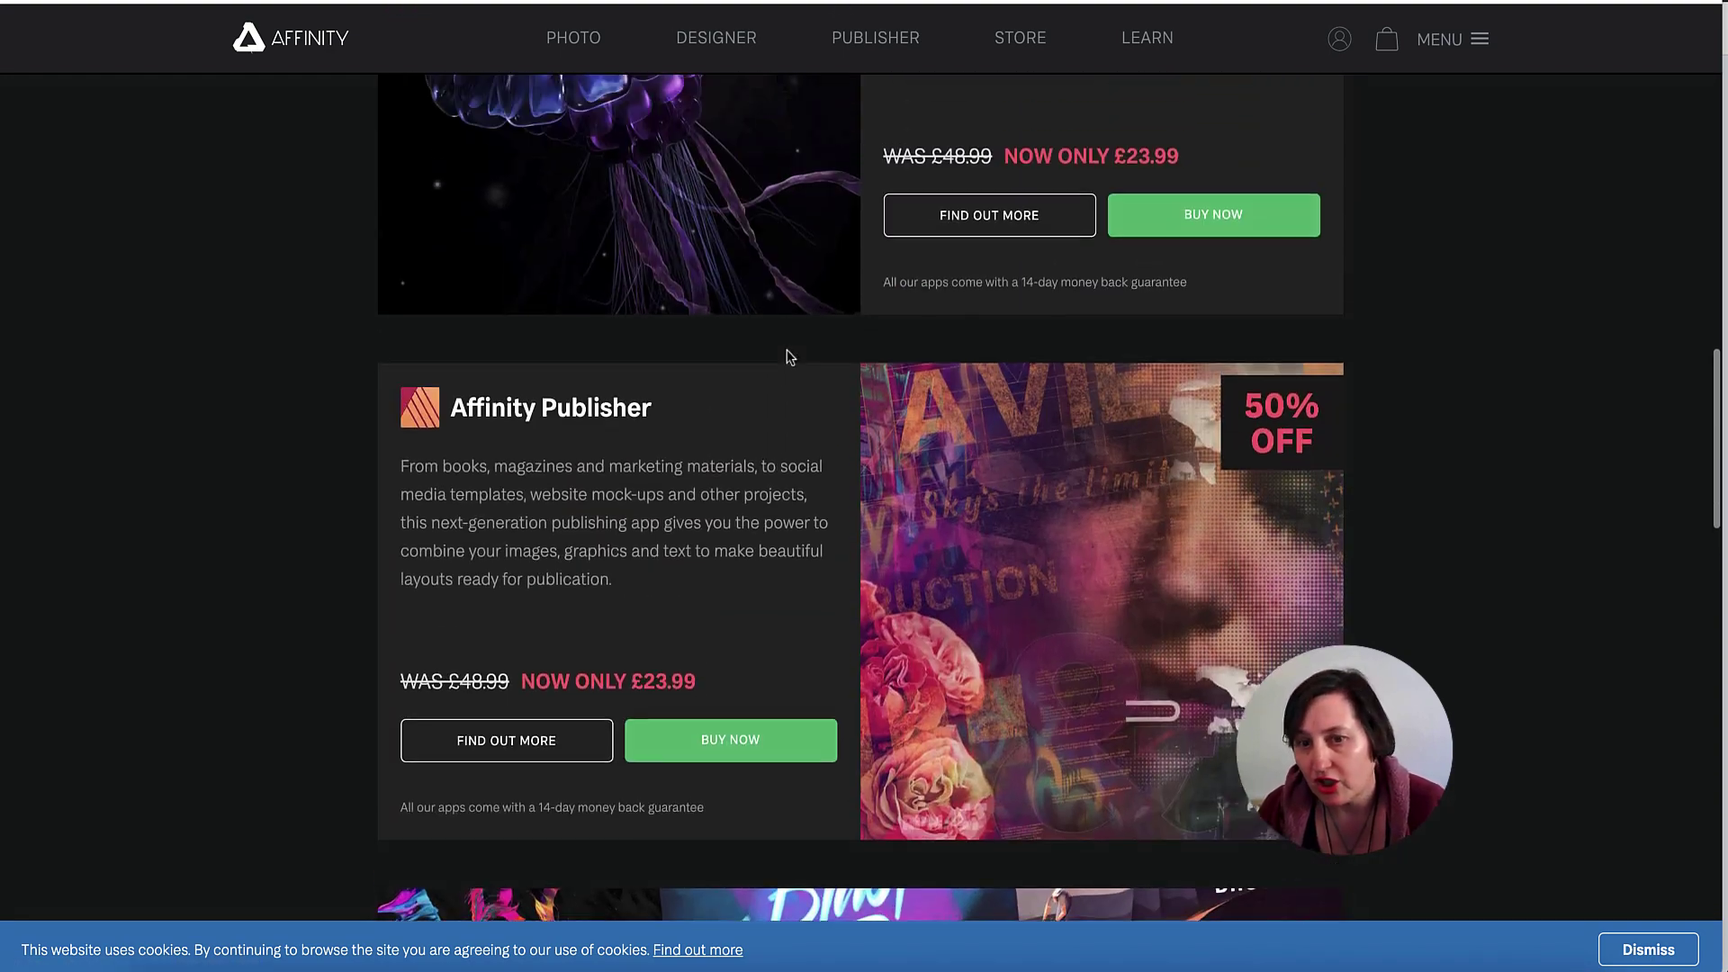
scroll(771, 358, "up", 4)
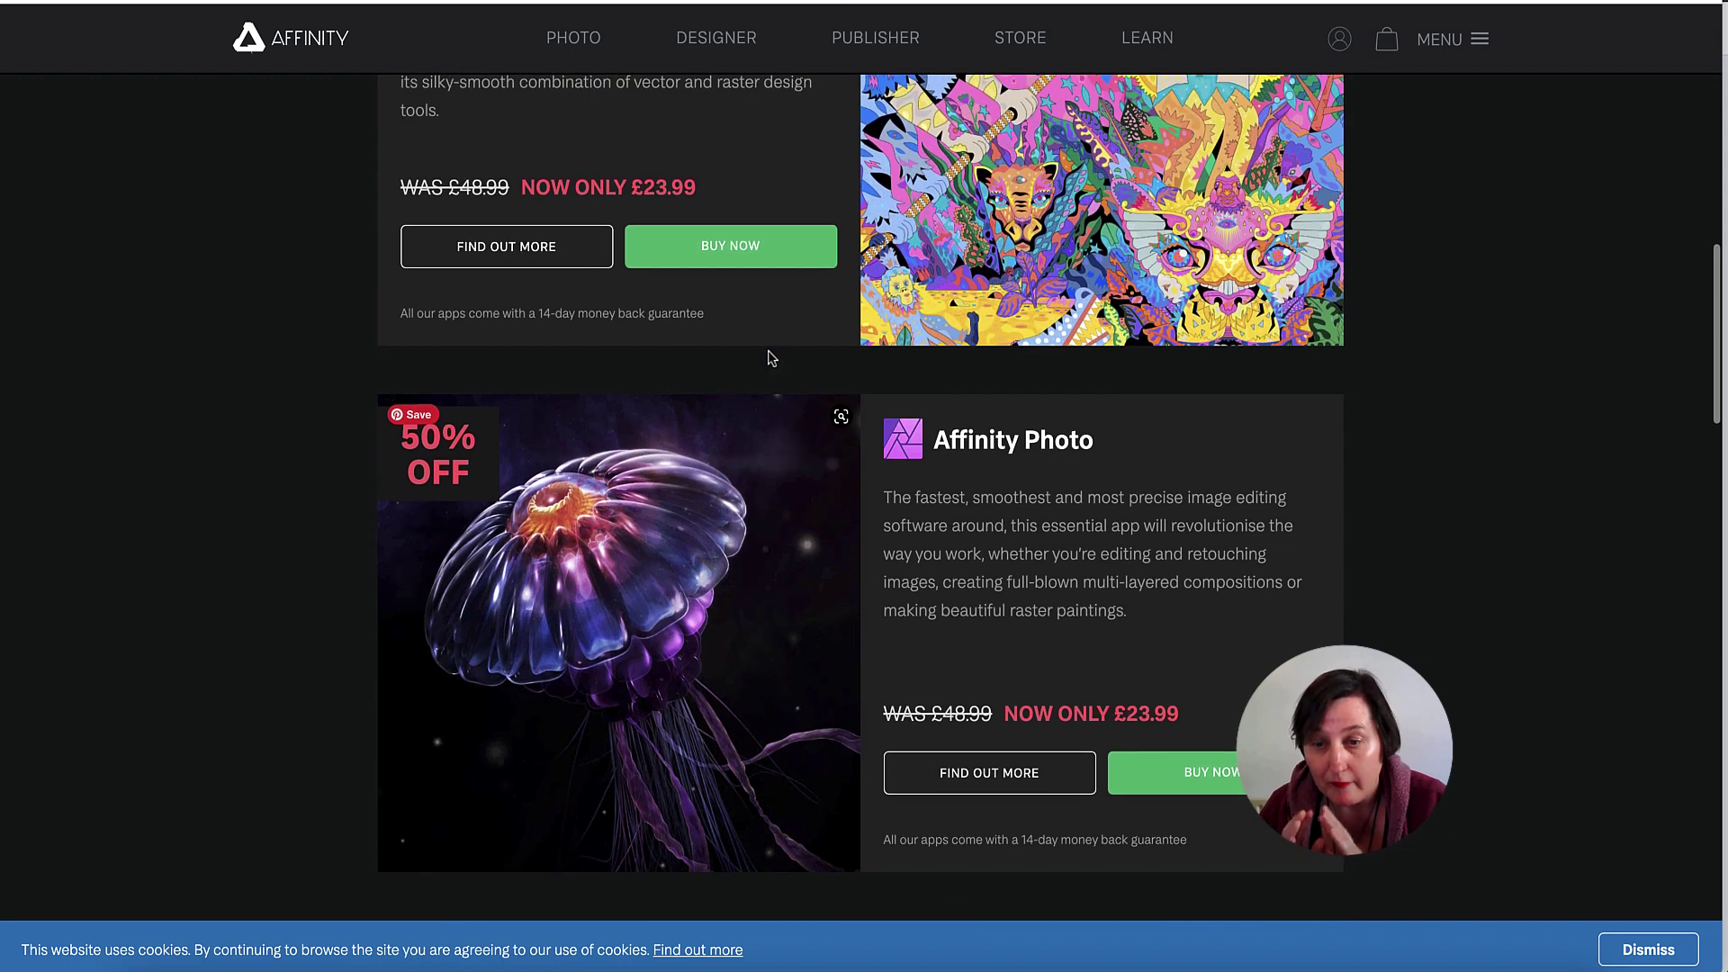
Step: Browse the Amazon results for "scissor skills activity book for kids ages 3-5", examining covers, prices and sales ranks
scroll(771, 358, "down", 1)
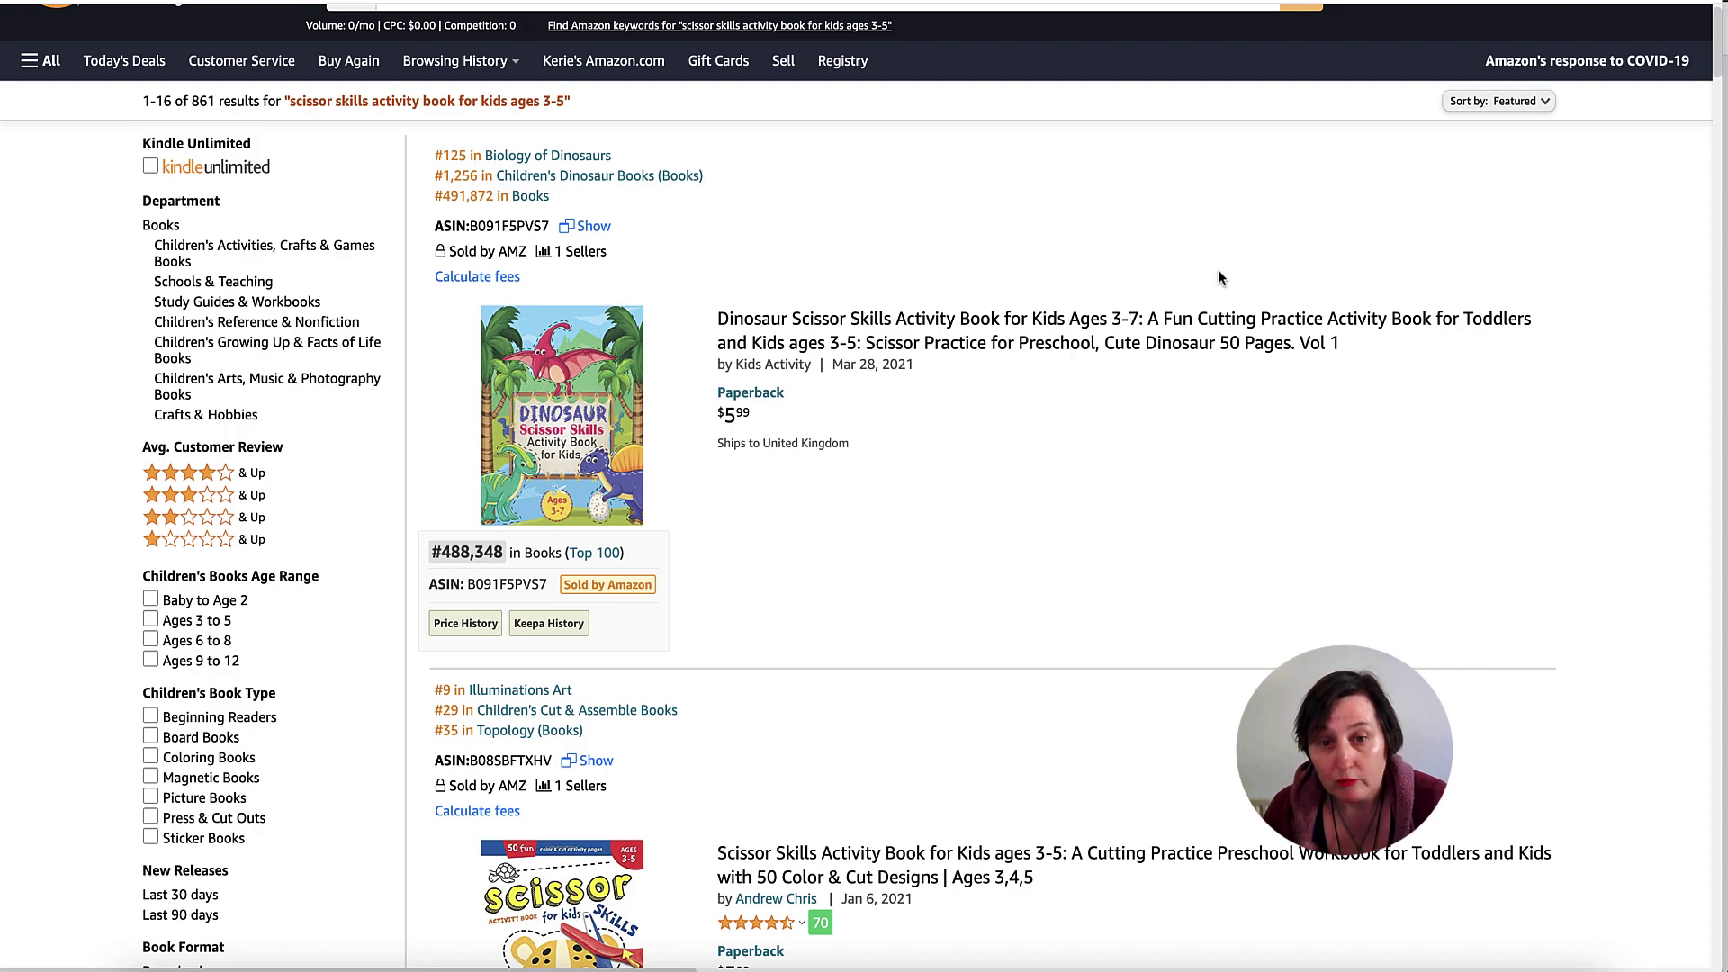
scroll(1136, 288, "down", 4)
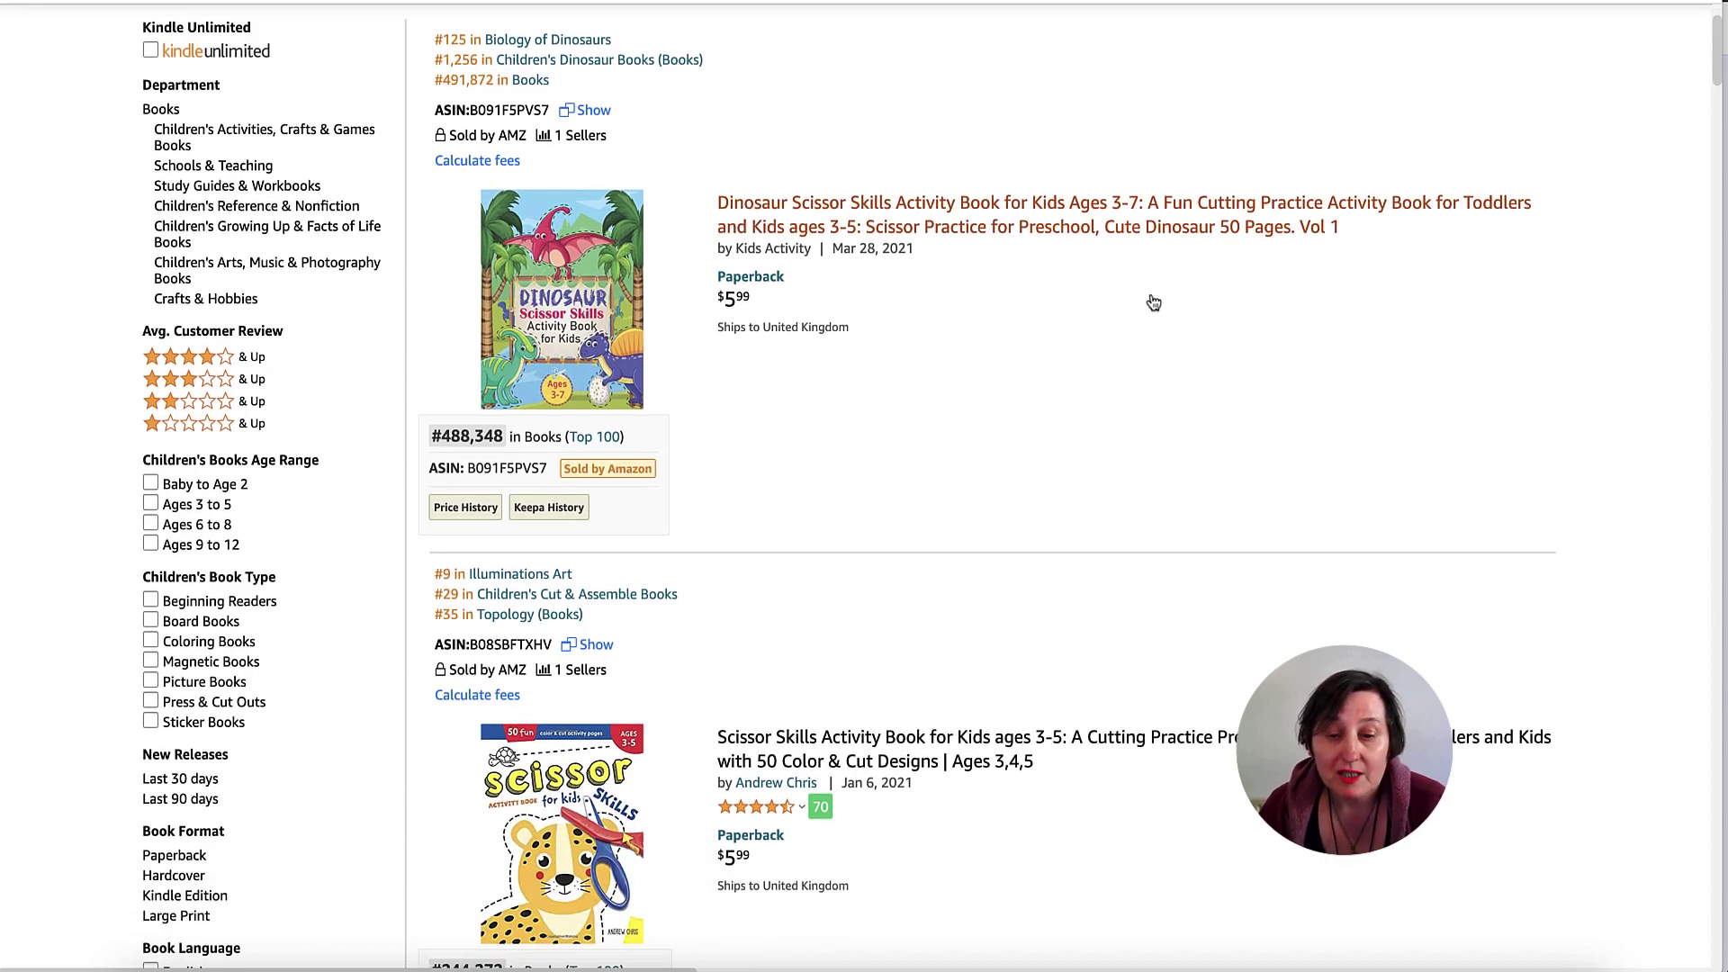
scroll(1150, 331, "down", 10)
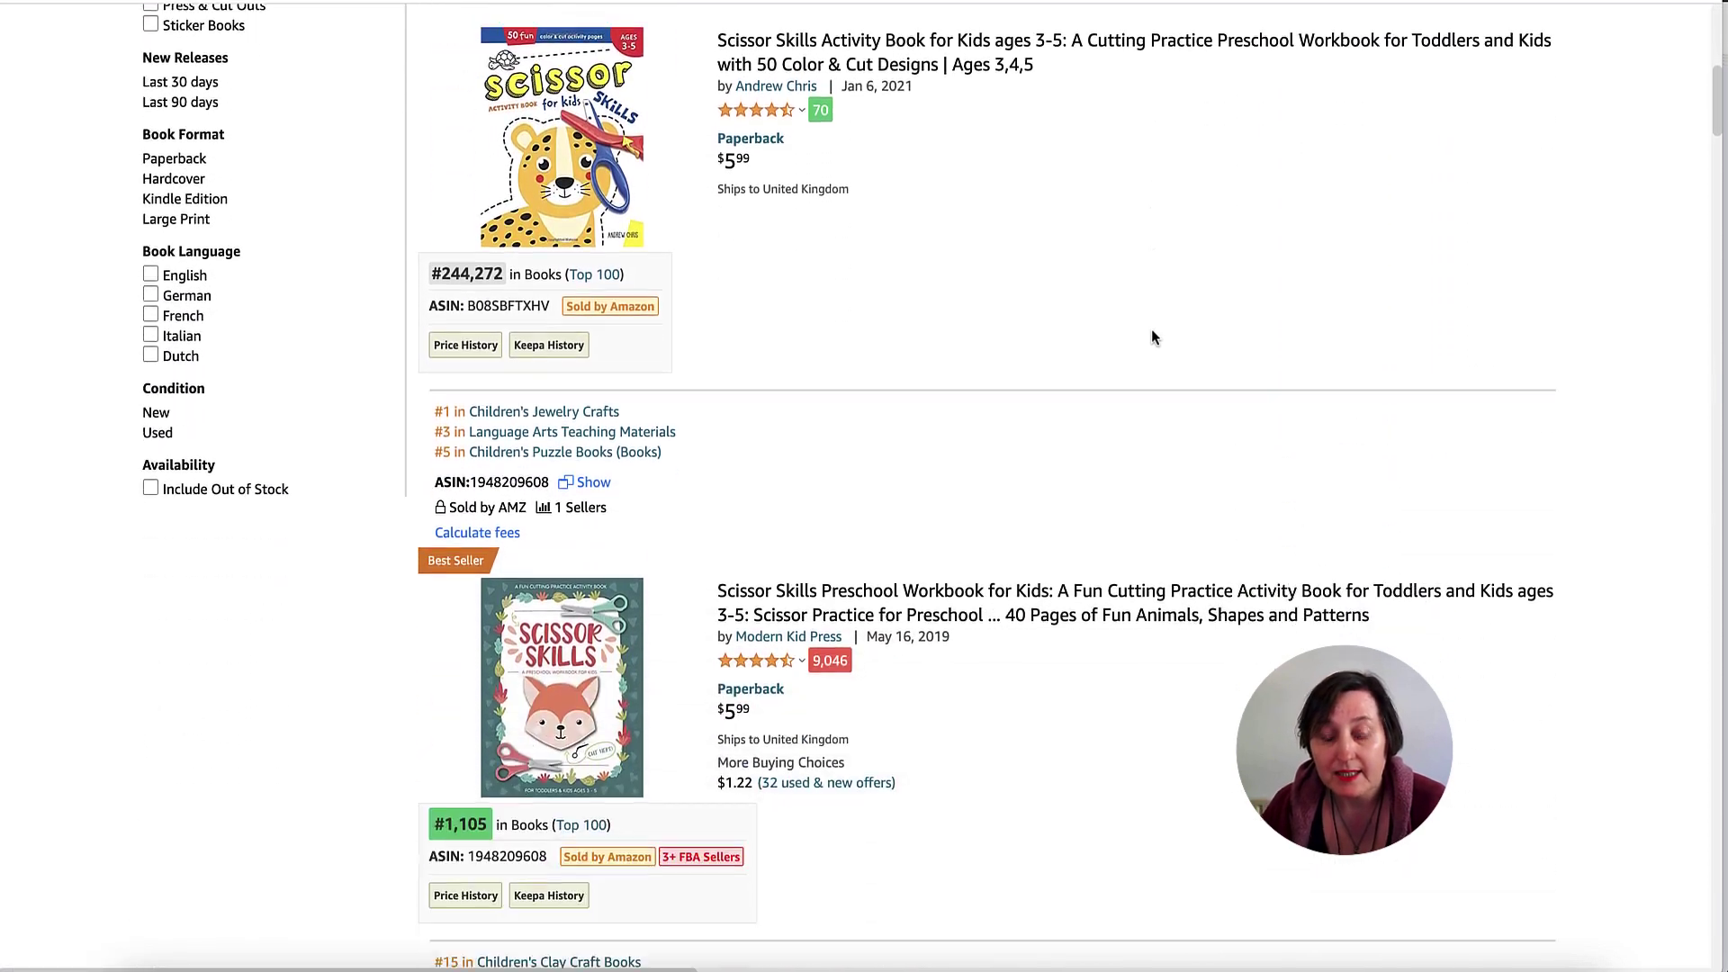
scroll(1152, 338, "down", 12)
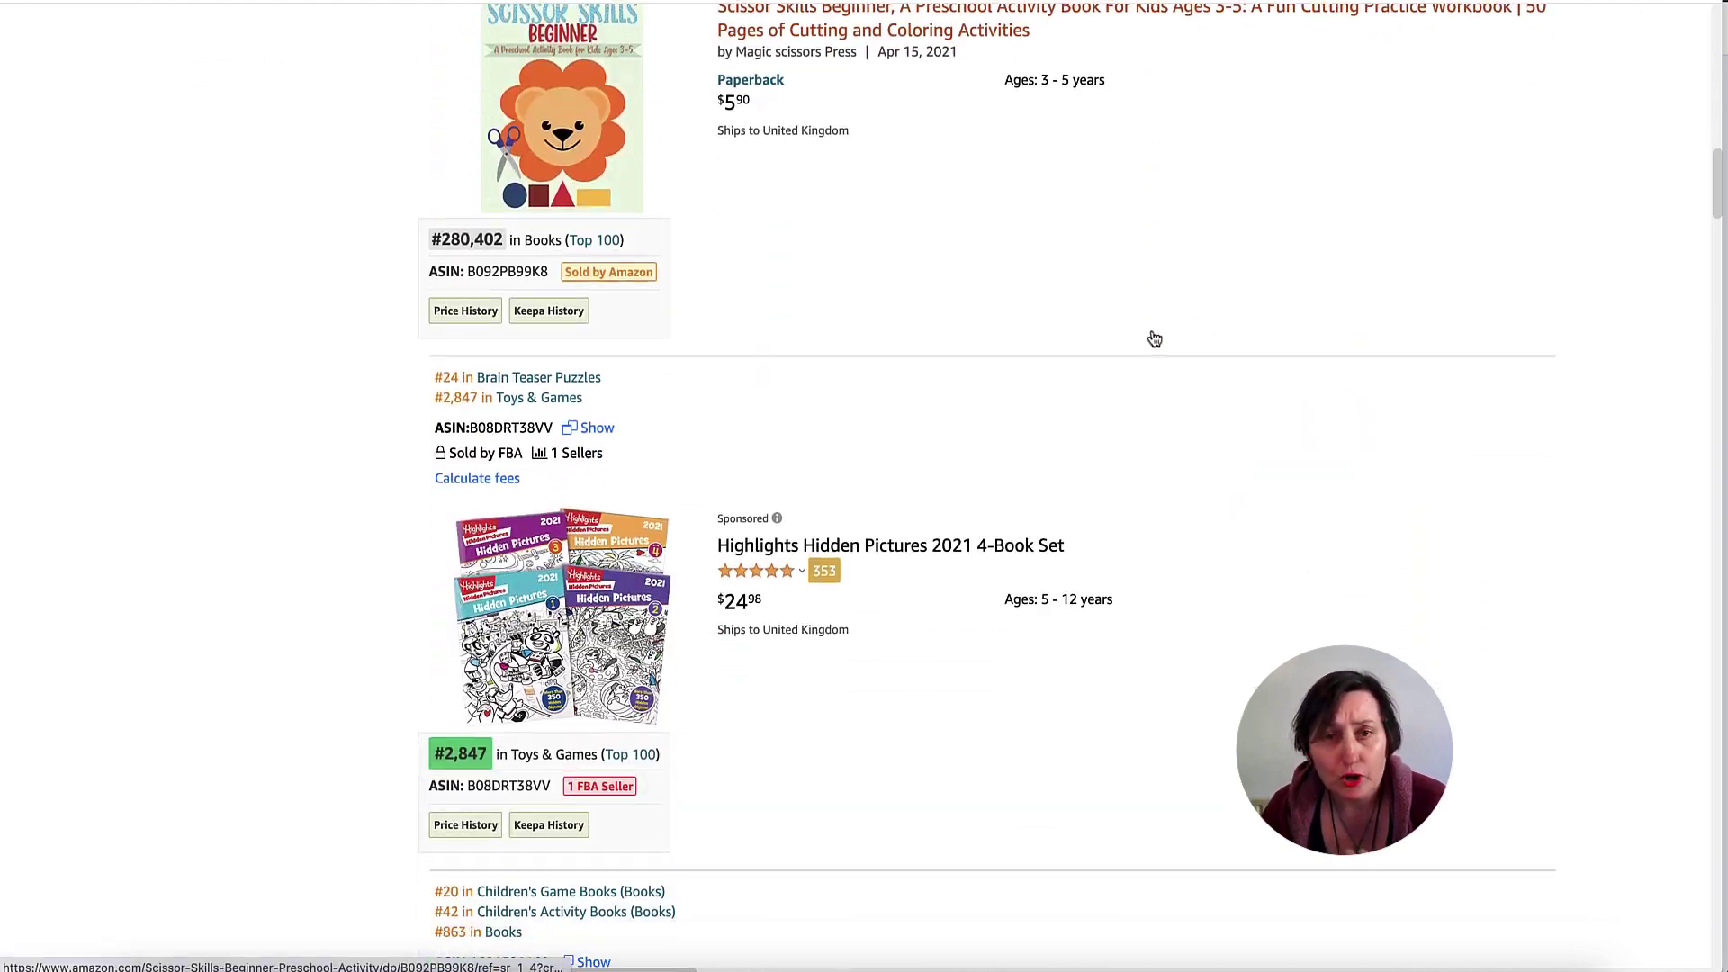
scroll(1152, 337, "down", 8)
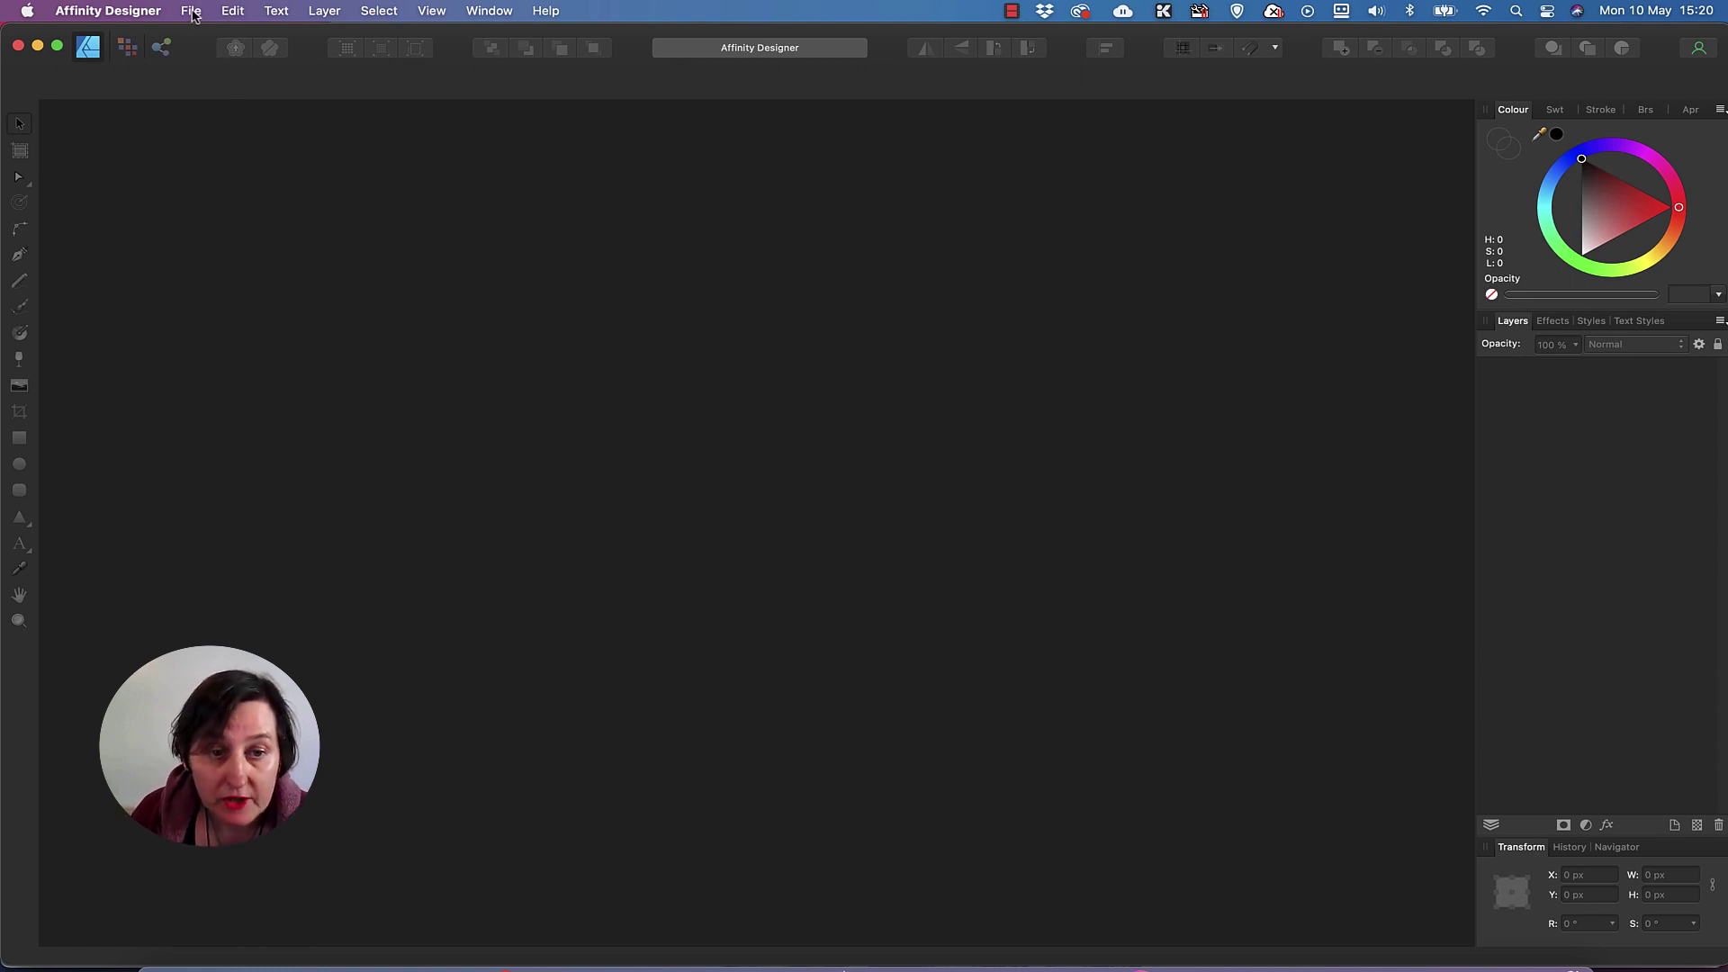
Step: Create a portrait Letter document, 8.5 × 11 in at 300 DPI, with inches as the document units, in Affinity Designer
left_click(190, 11)
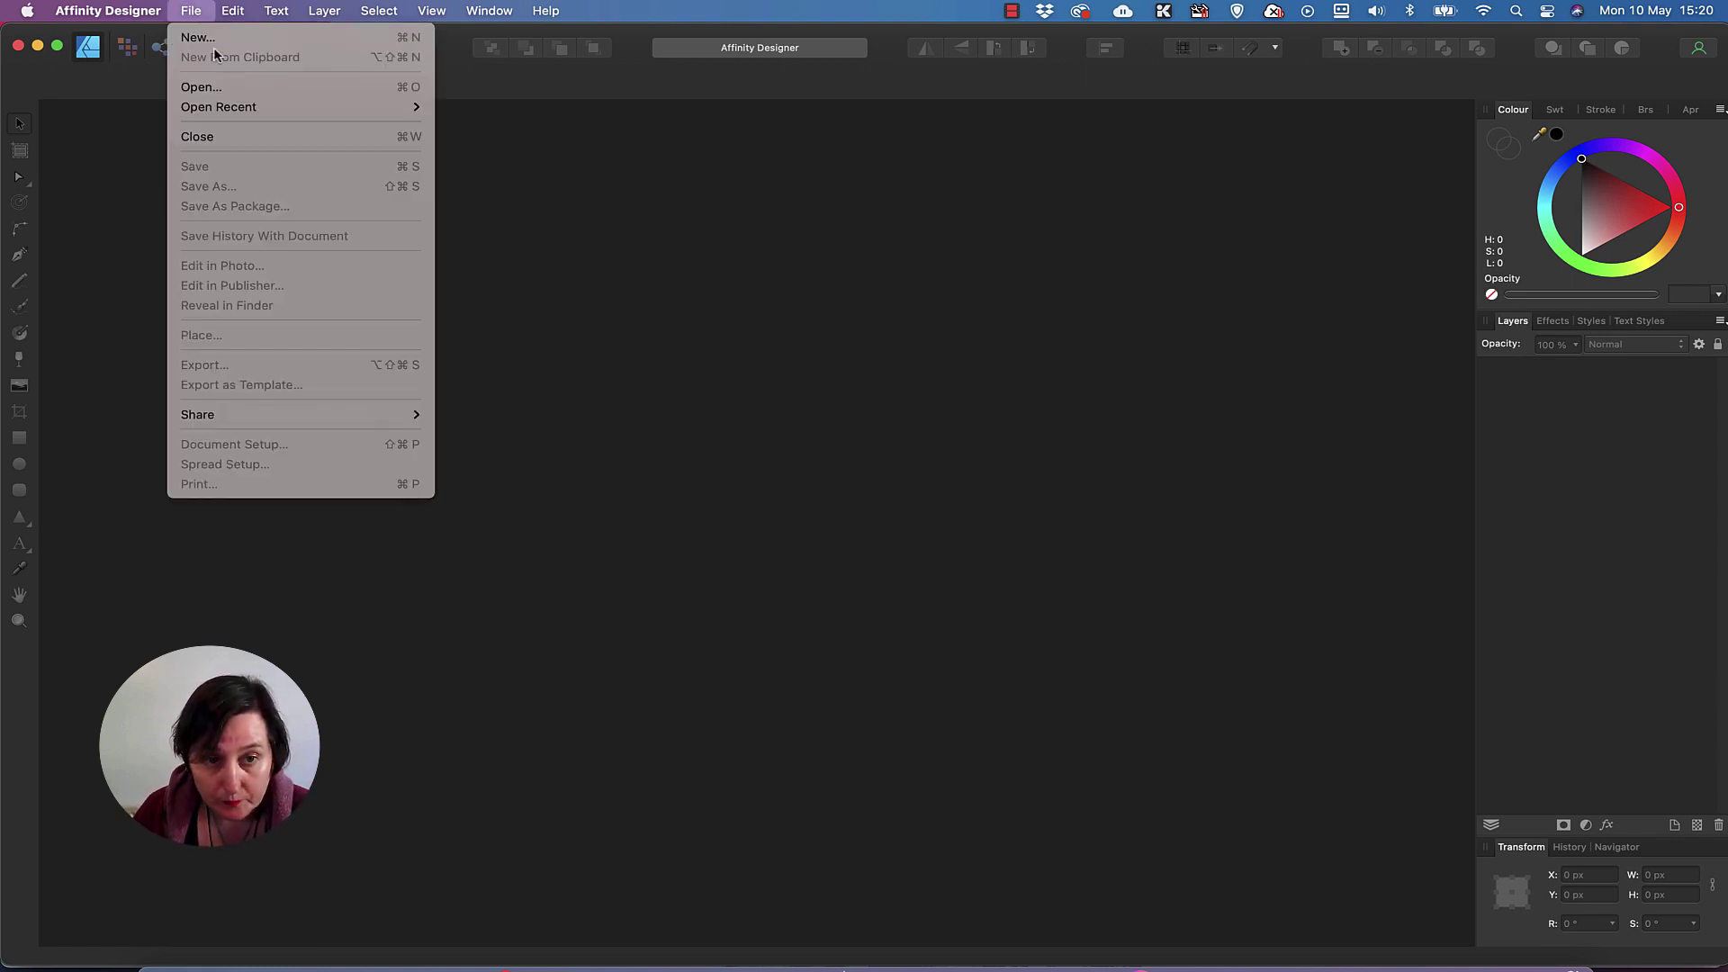
left_click(214, 40)
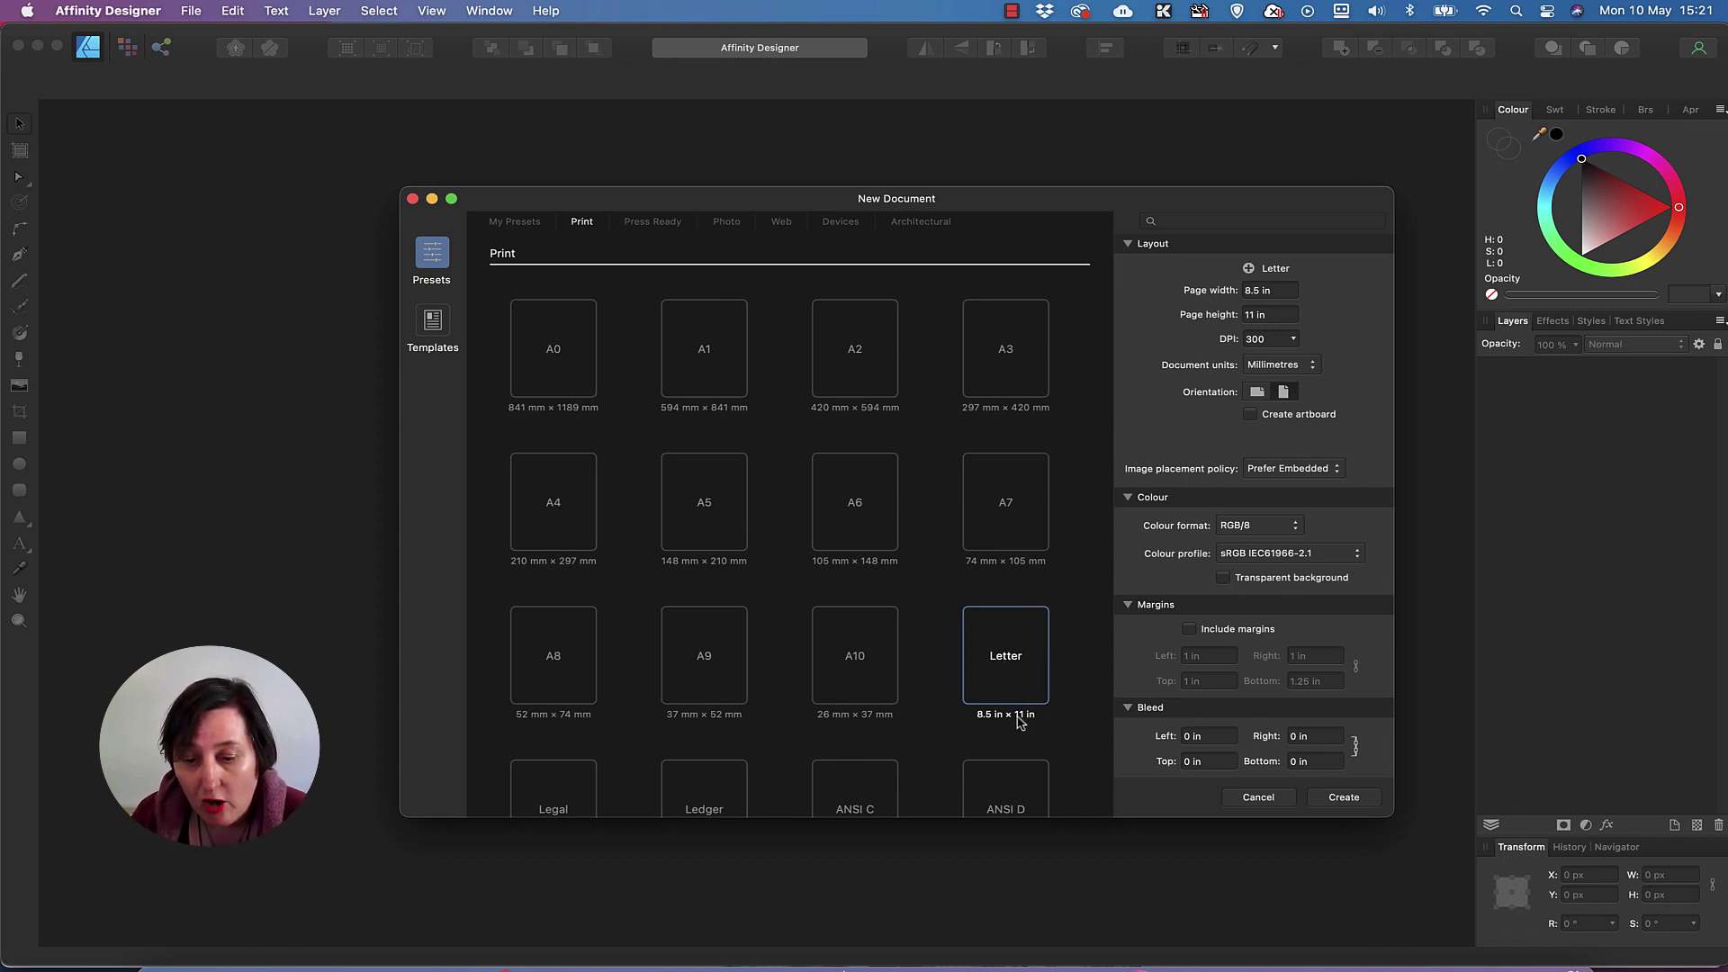
scroll(936, 624, "down", 1)
scroll(936, 621, "down", 3)
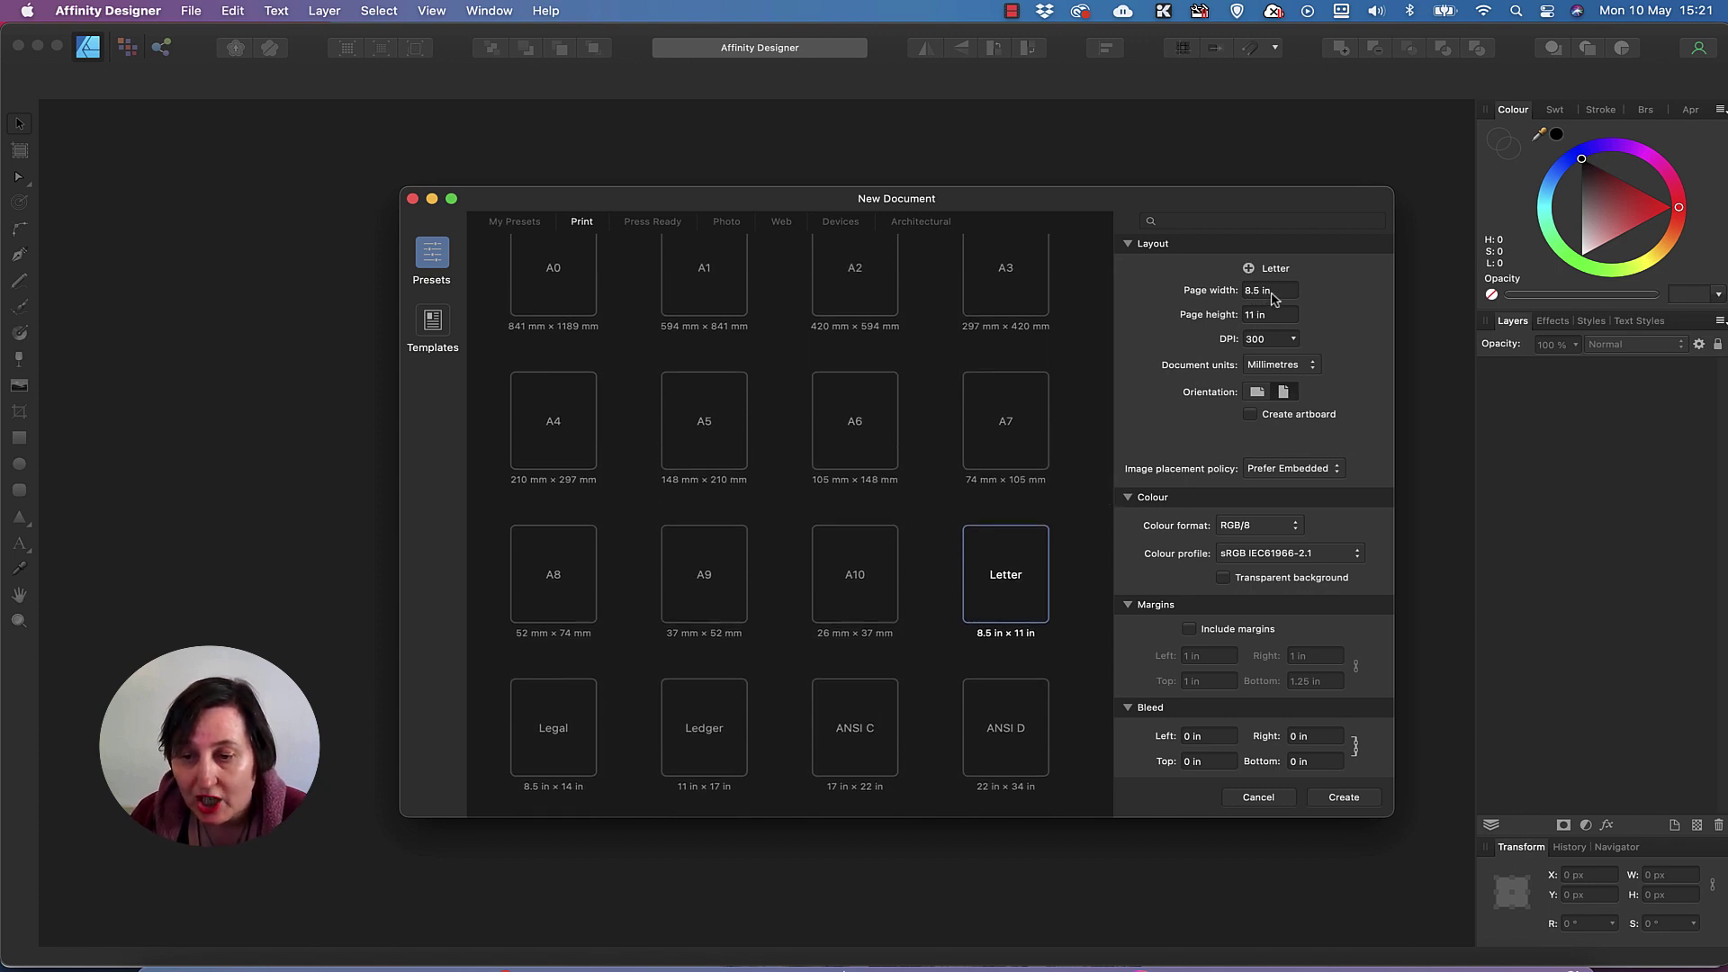
left_click(1310, 371)
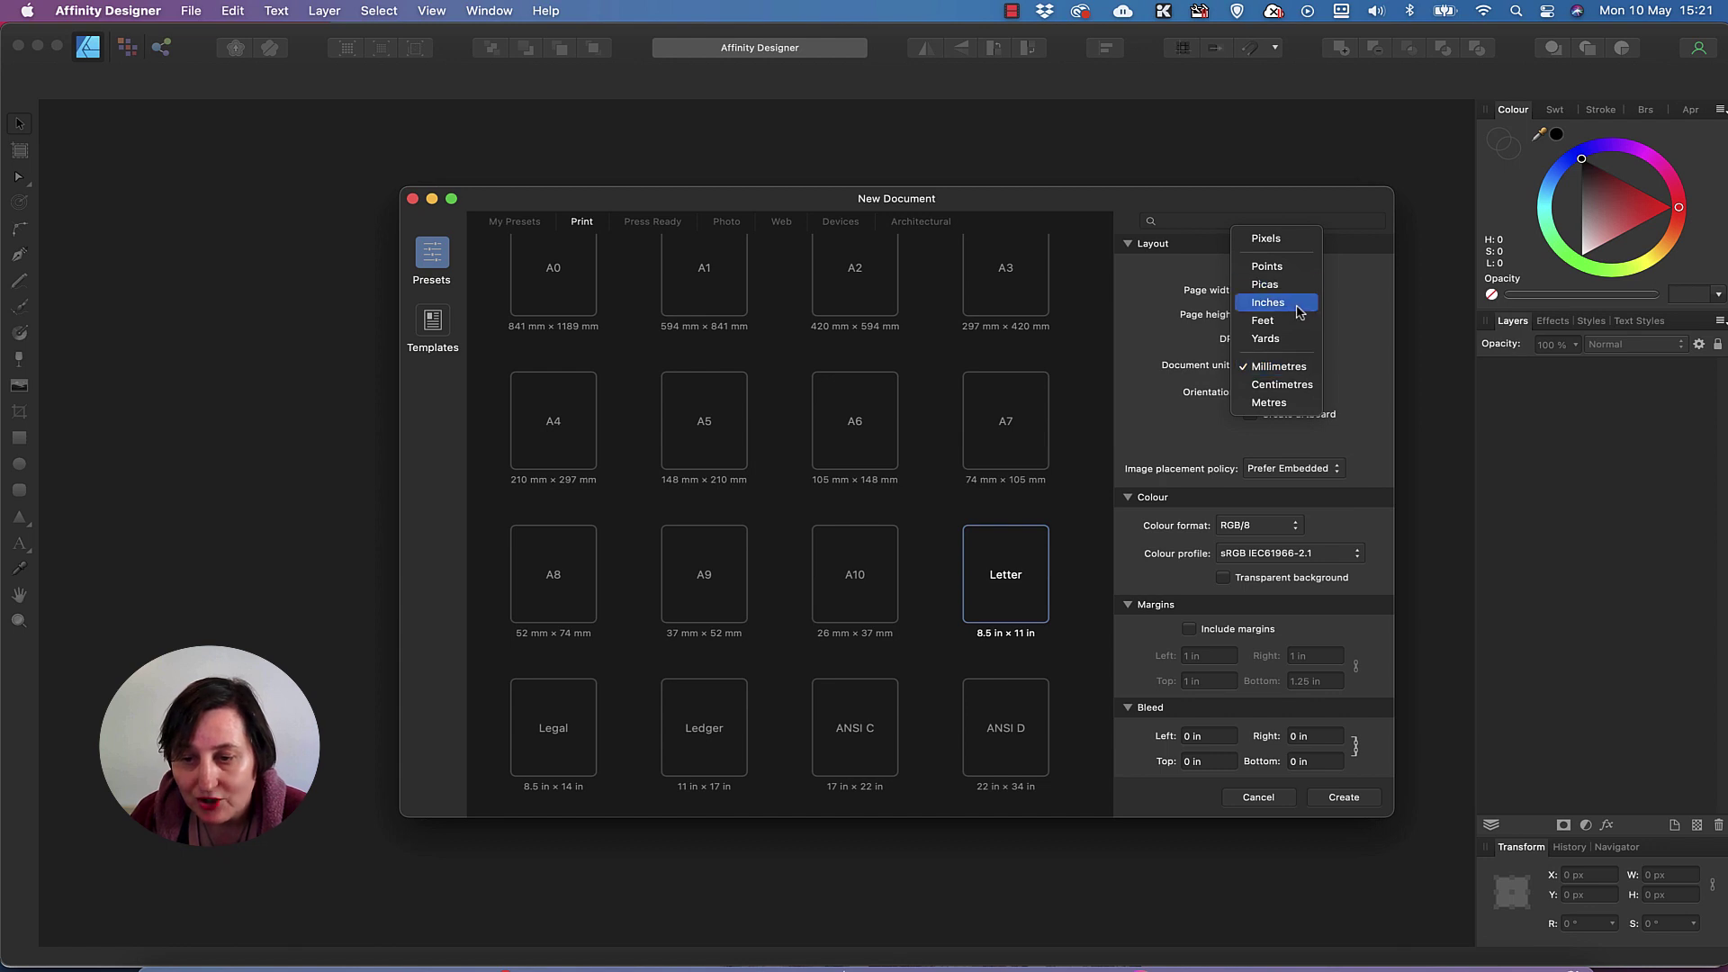
left_click(1367, 319)
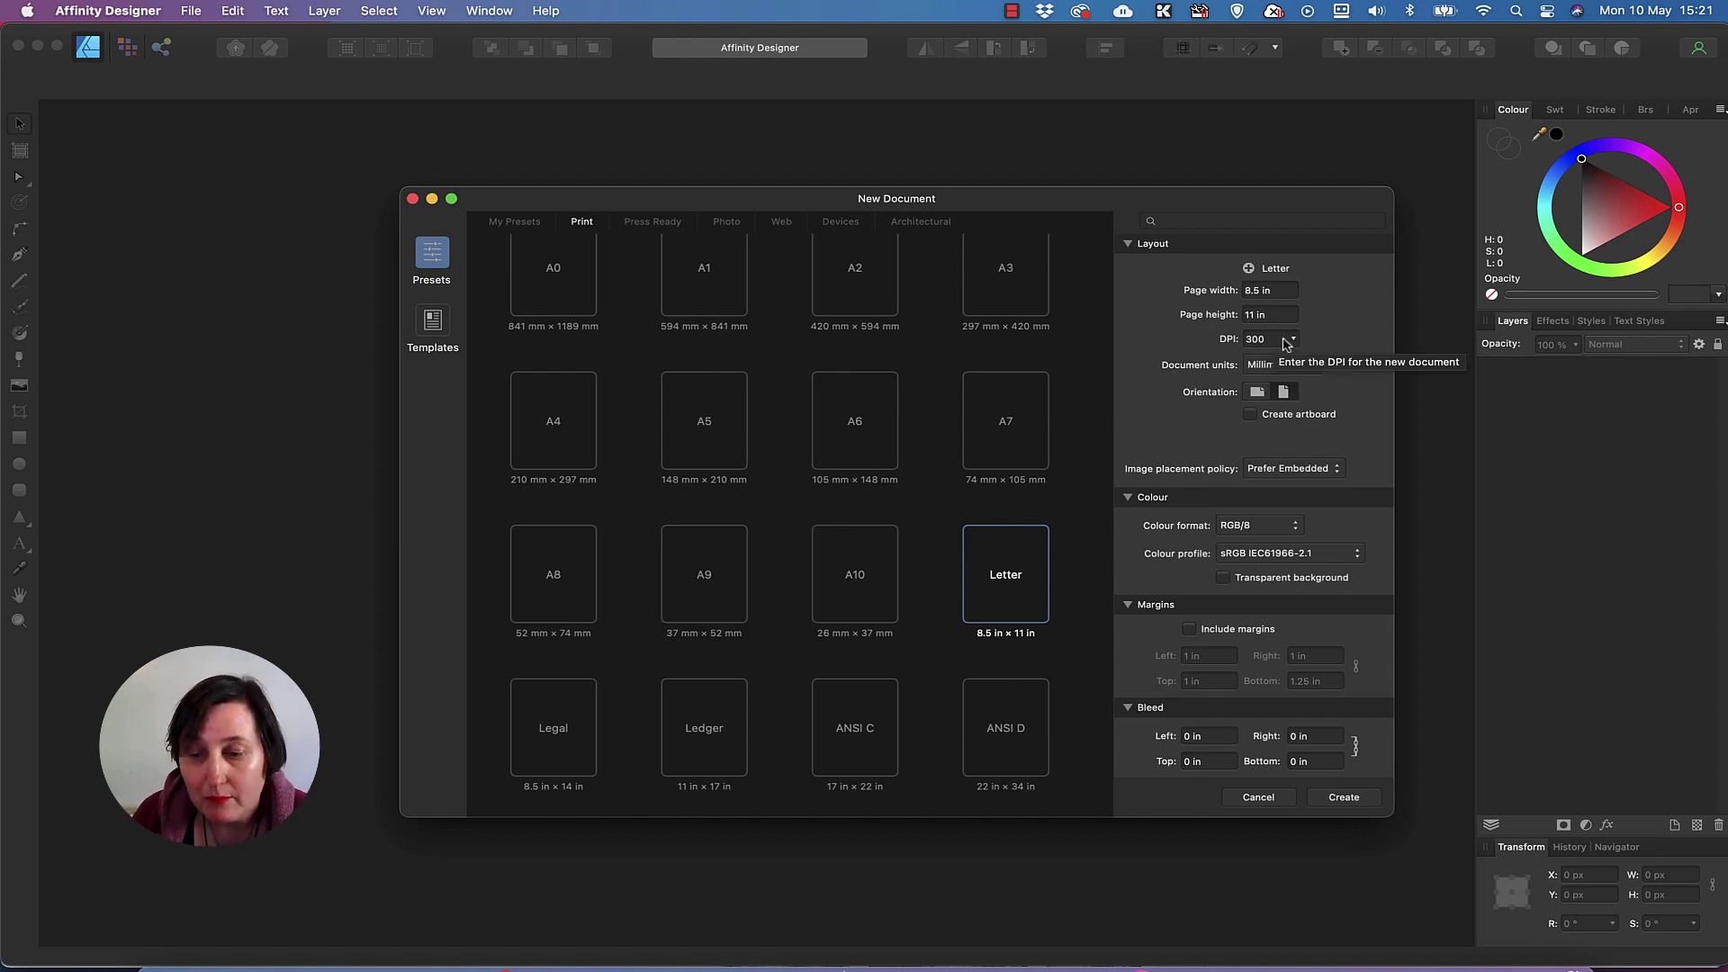
left_click(1343, 798)
Step: Switch to Finder and compare the contents of the downloaded graphics' EPS, JPG, PNG and SVG folders
key("super+Tab")
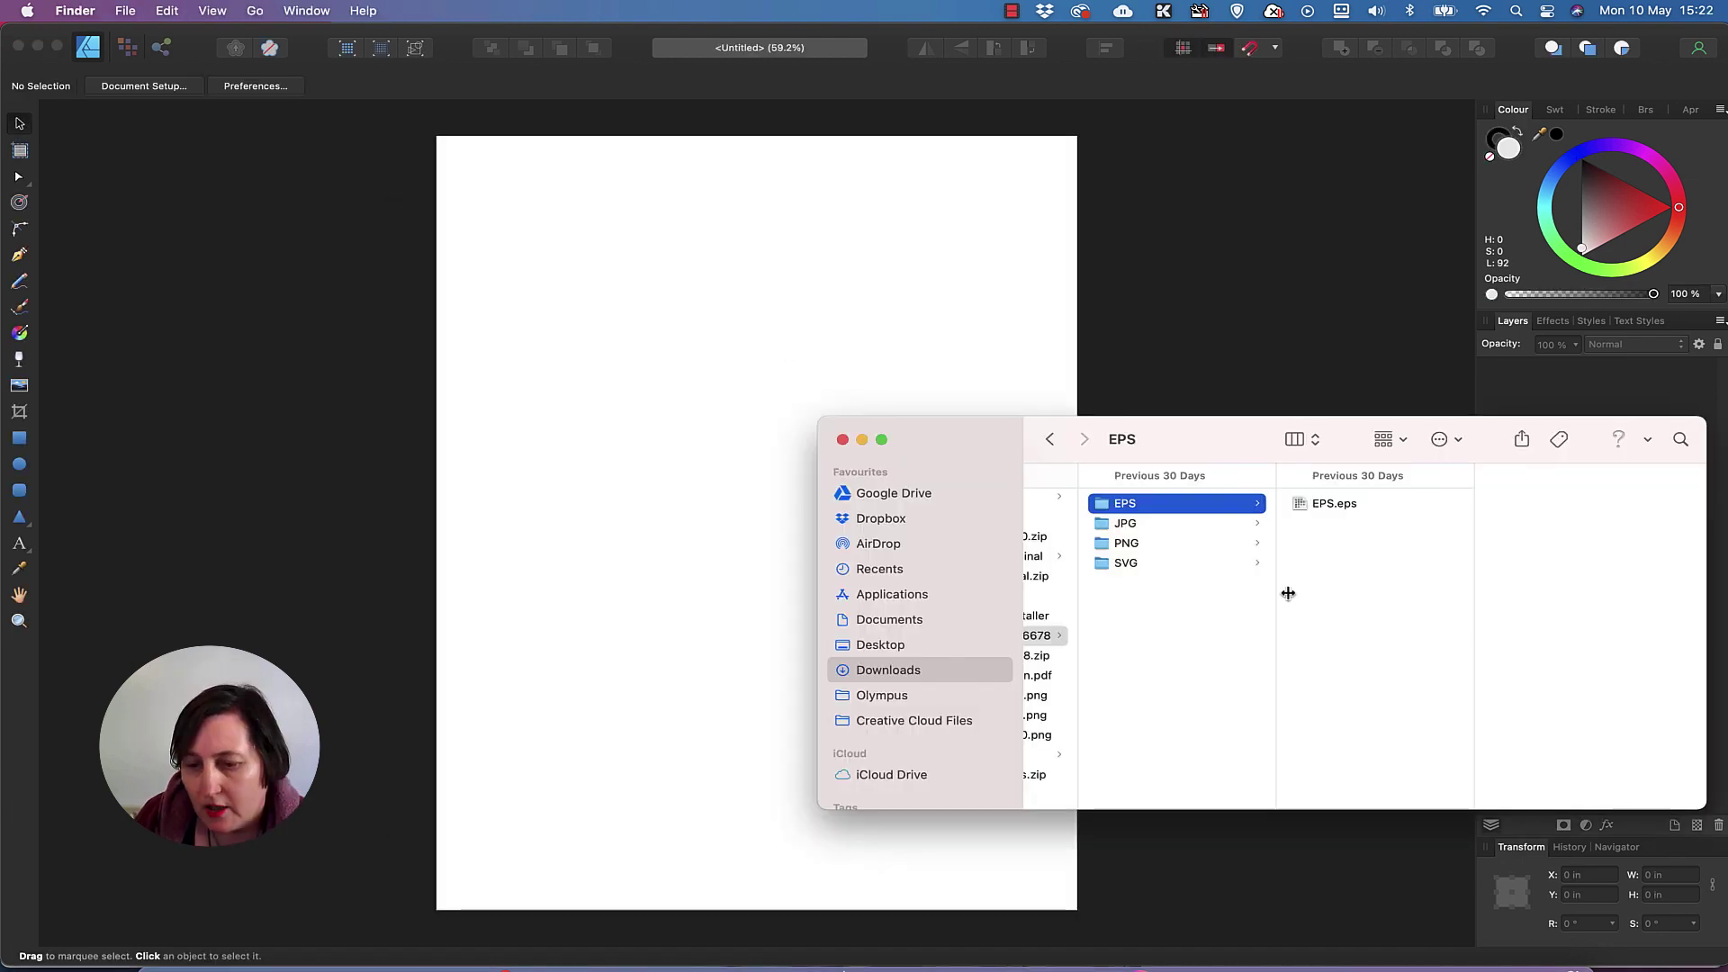
left_click(1130, 526)
left_click(1123, 544)
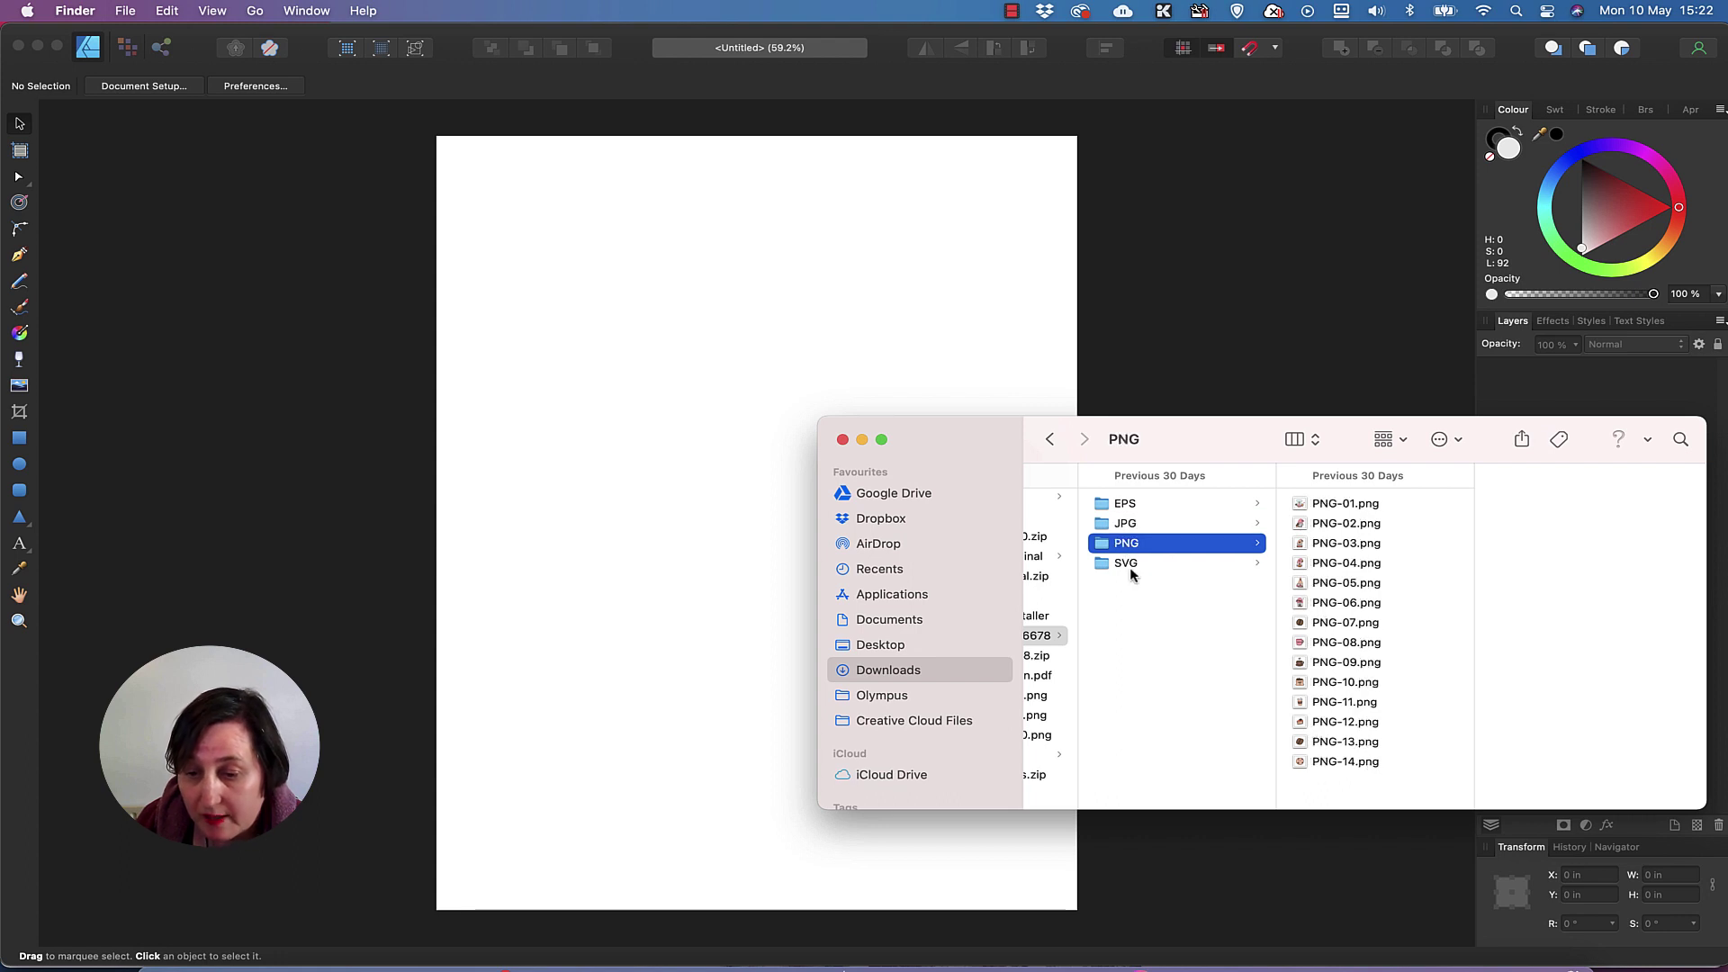
left_click(1131, 565)
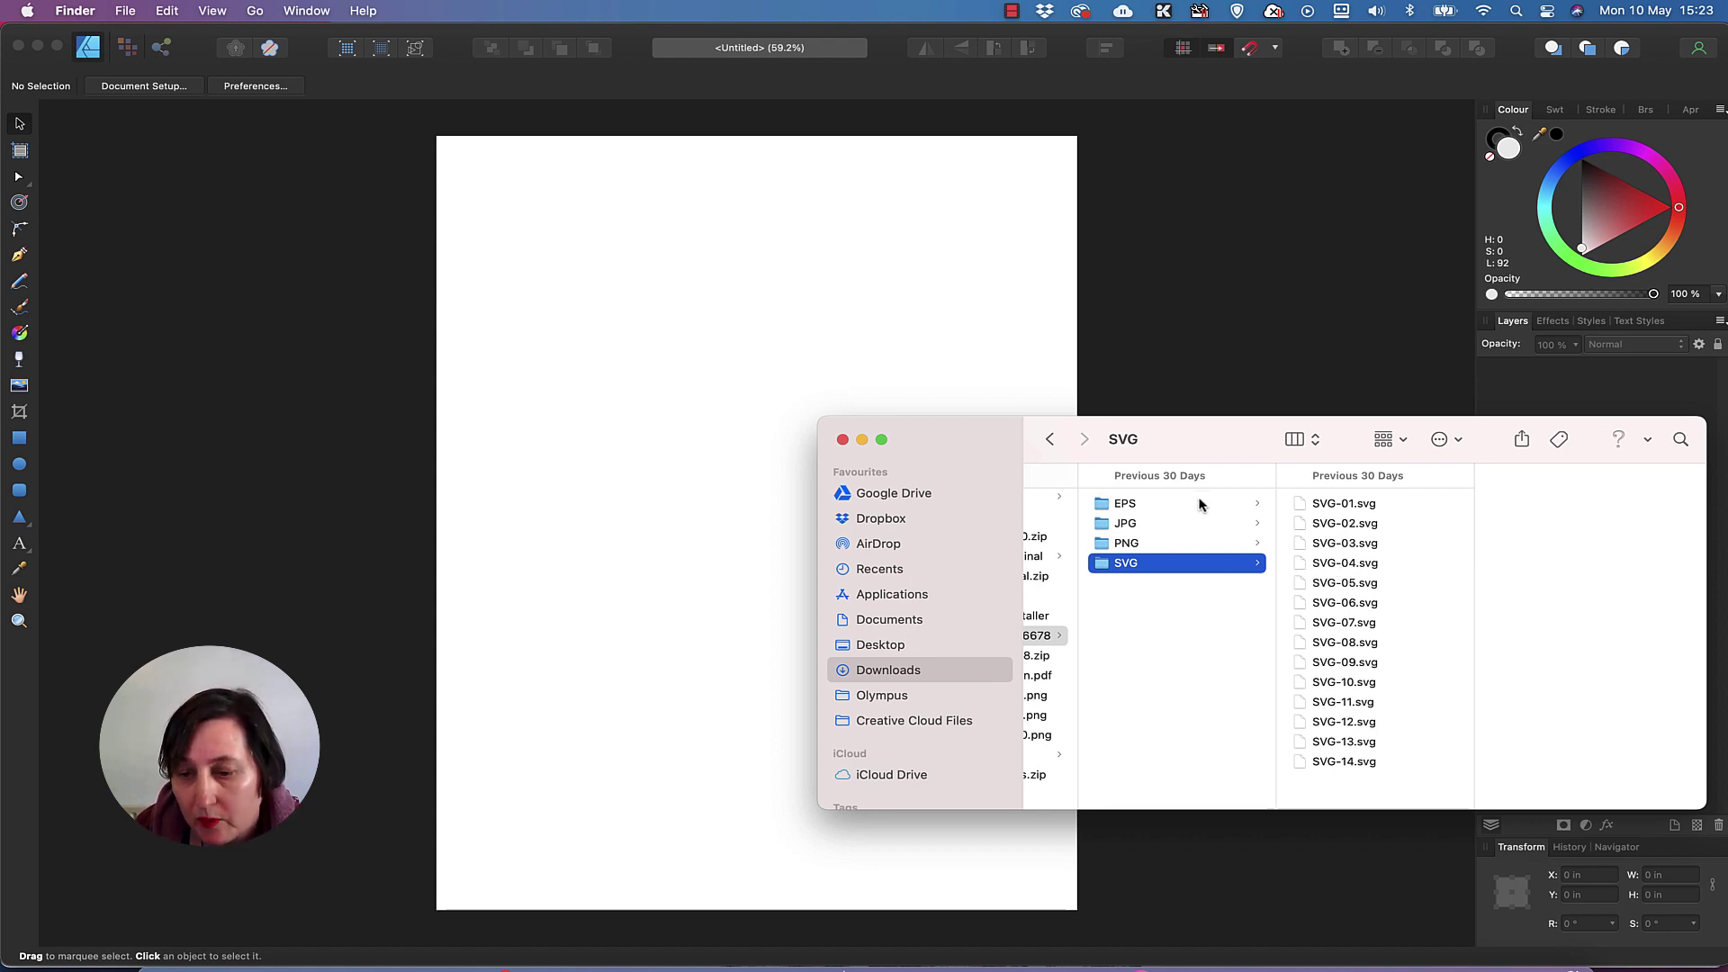
left_click(1167, 504)
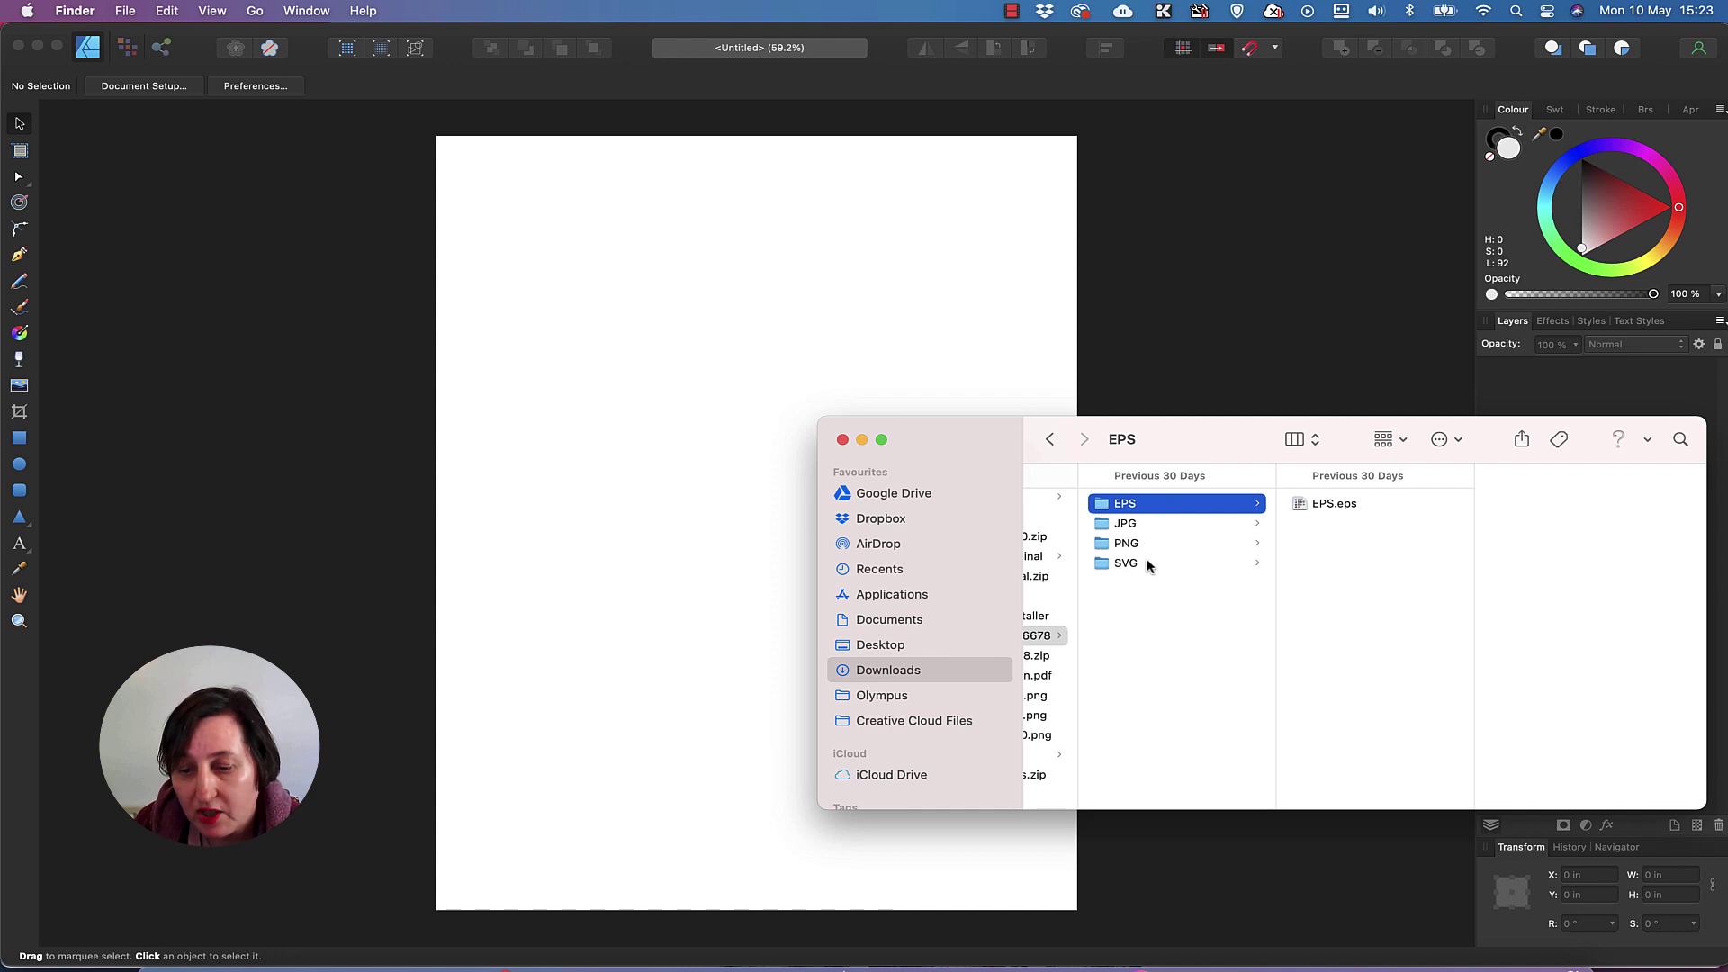
left_click(1148, 562)
left_click(1168, 505)
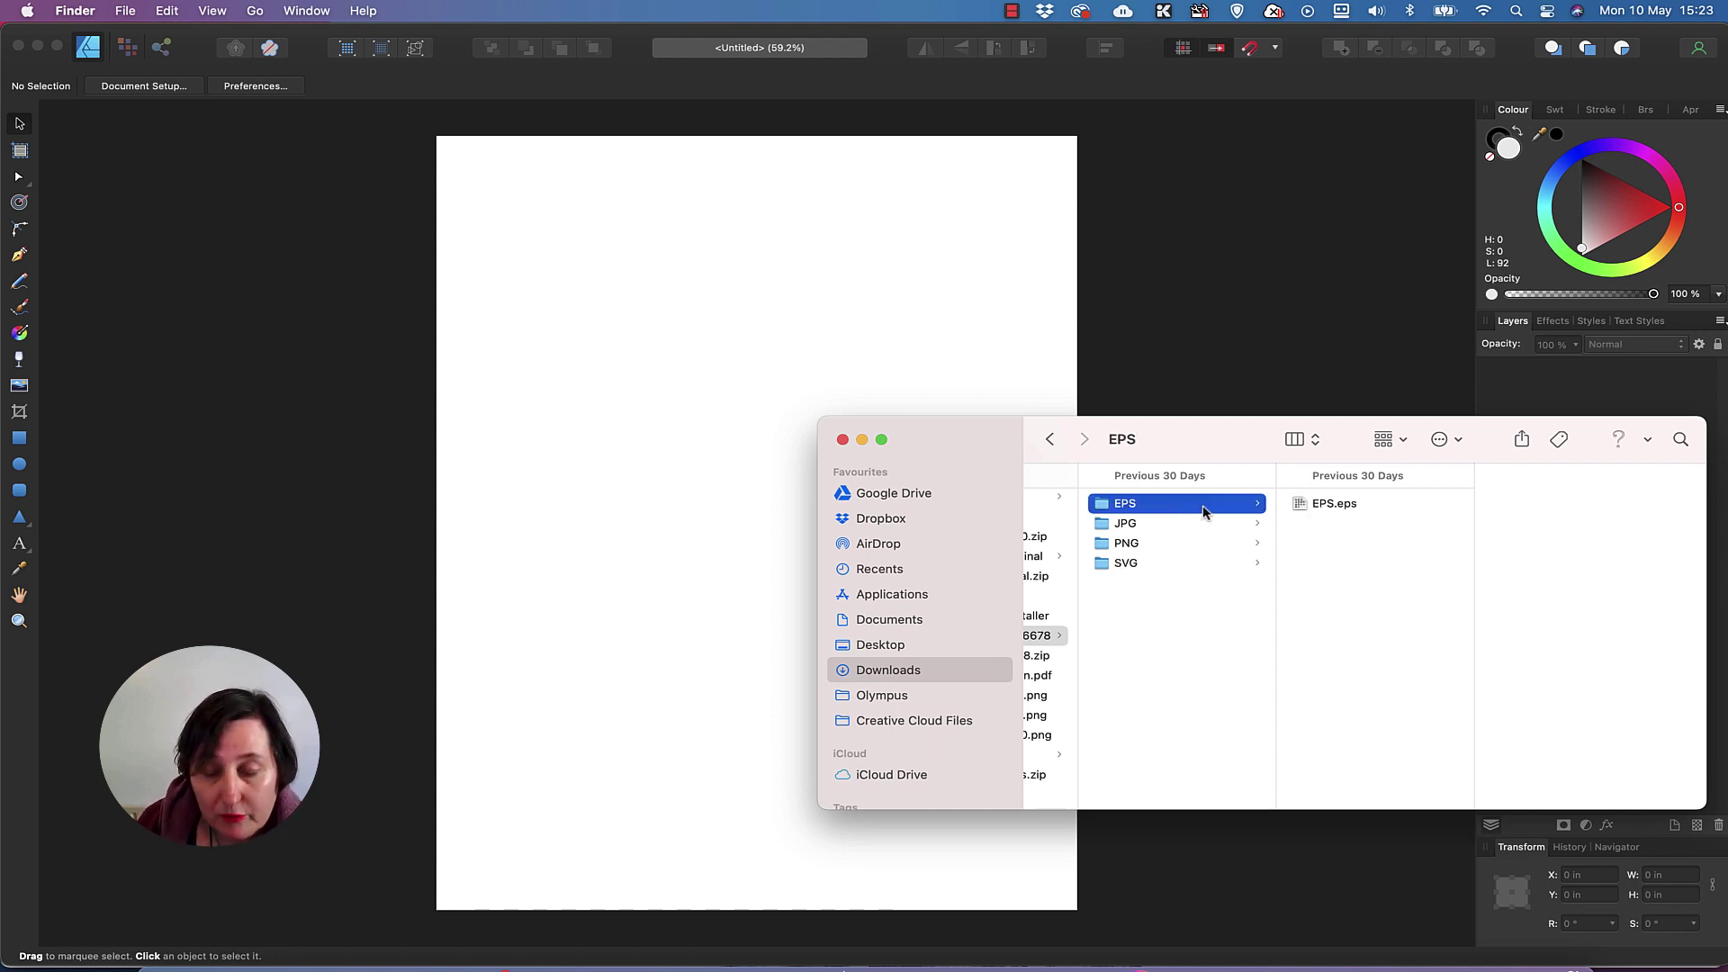
Step: Preview graphics in the SVG folder and place the coffee mug file SVG-08.svg on the blank page
left_click(1130, 565)
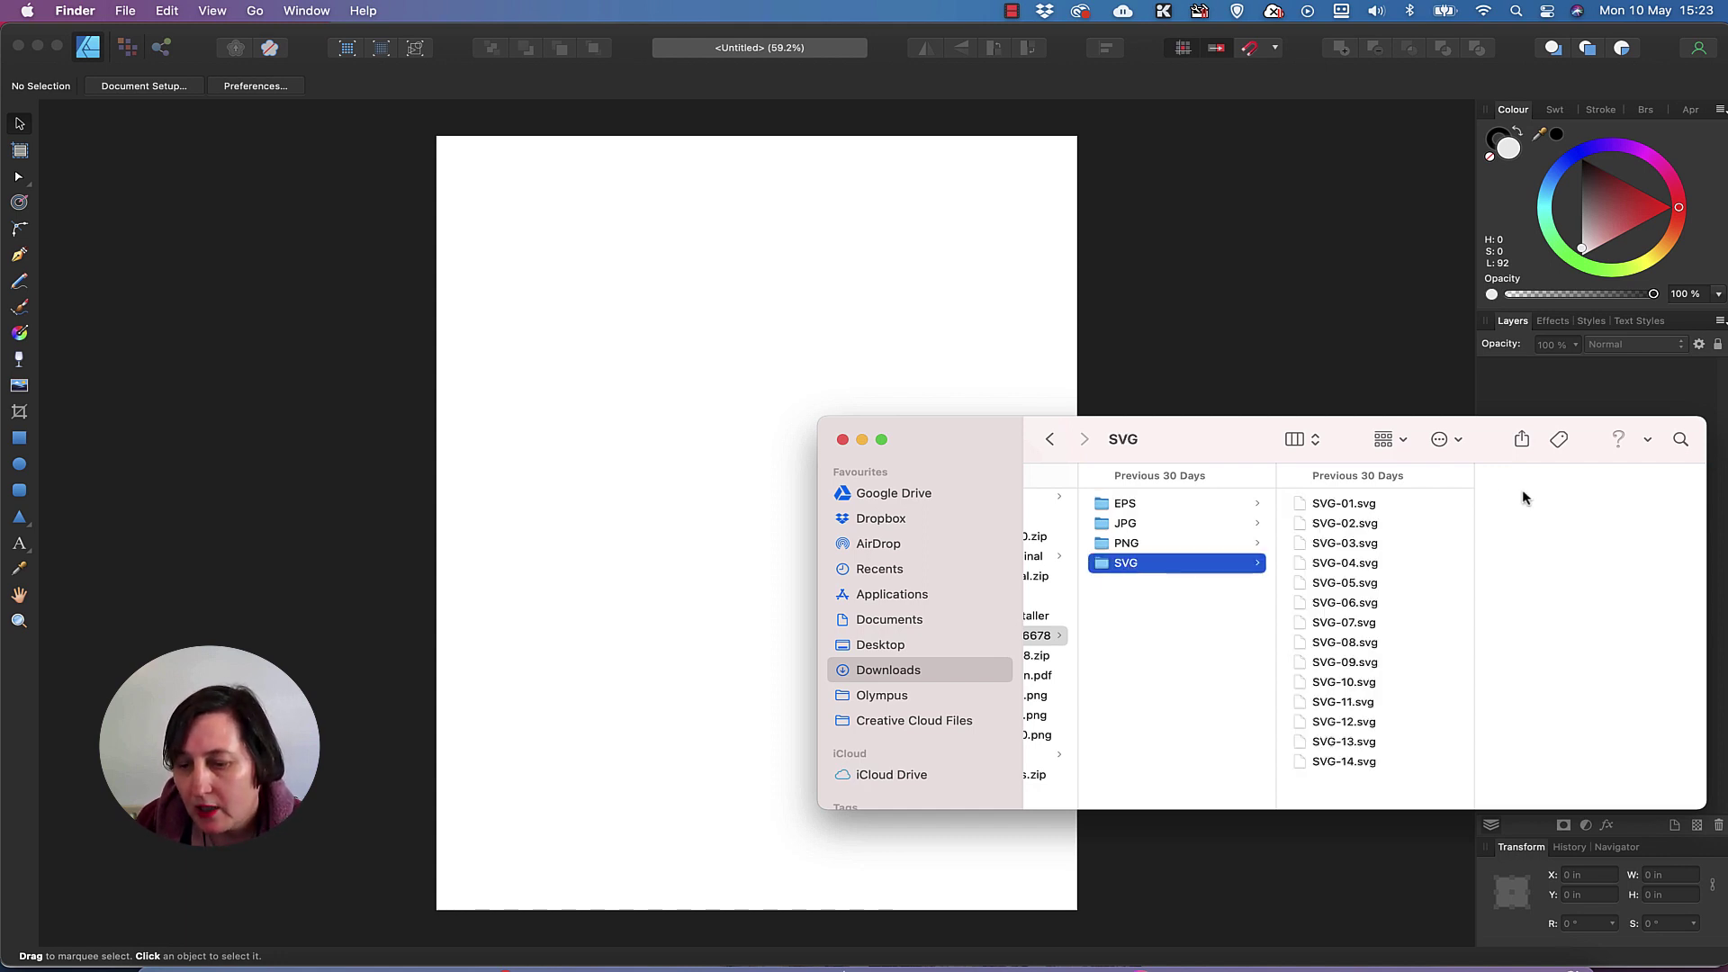
left_click(1361, 682)
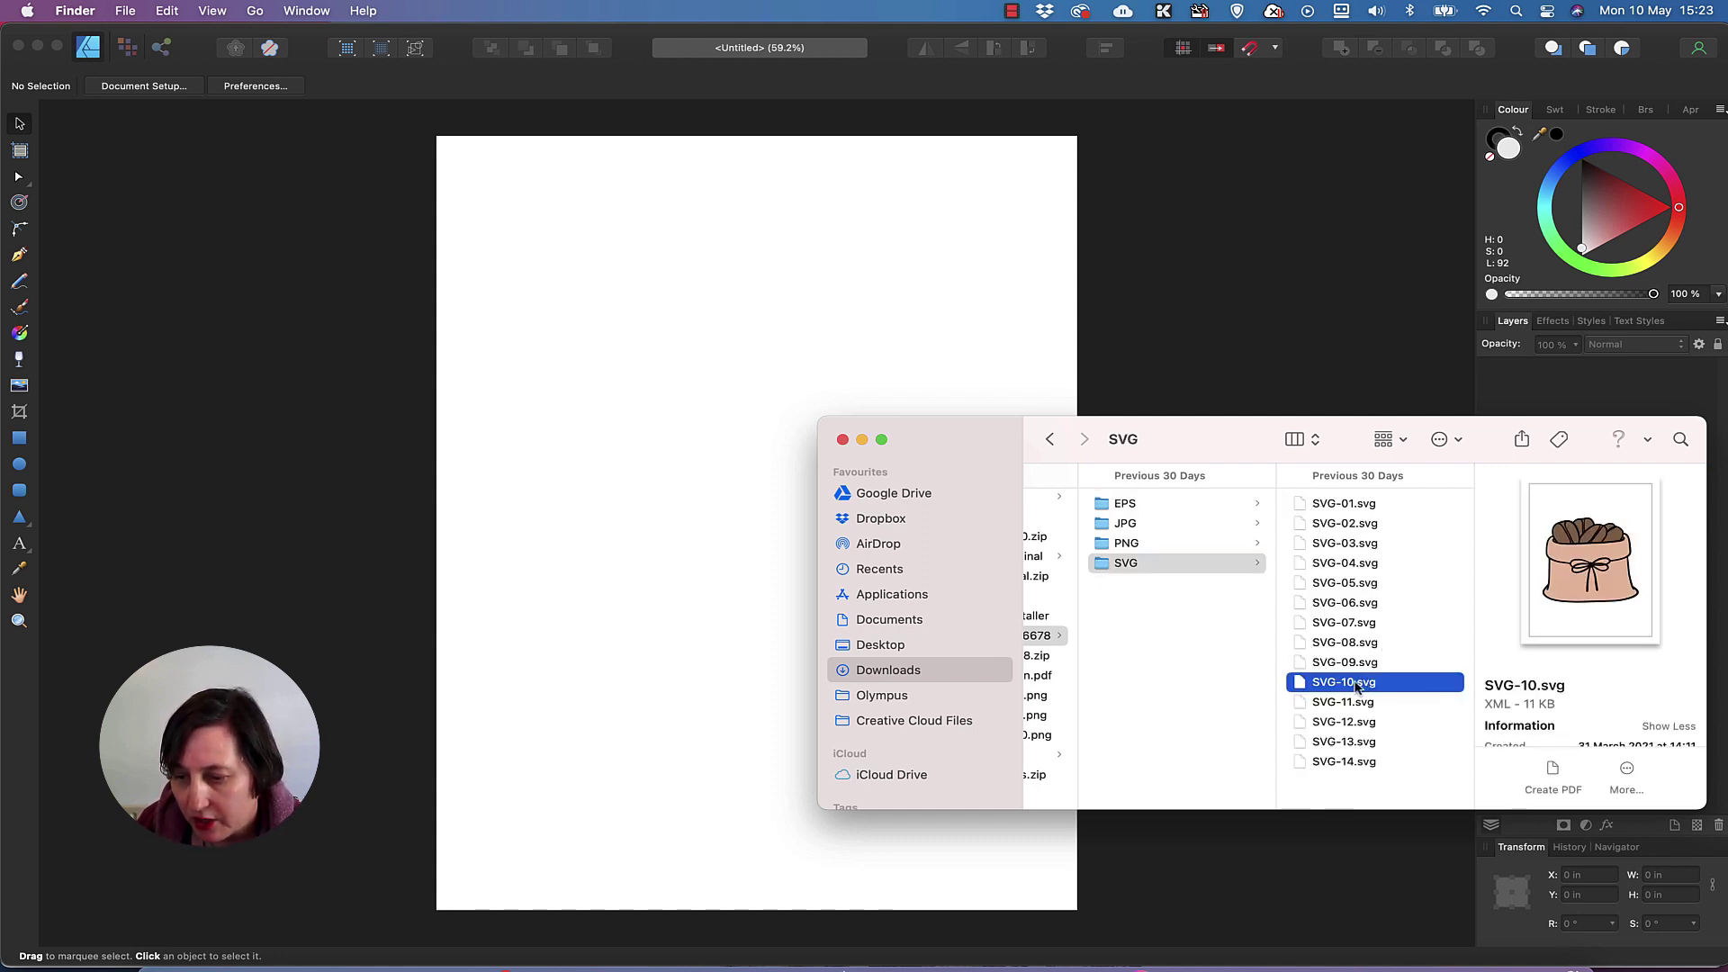
left_click(1350, 719)
left_click(1344, 644)
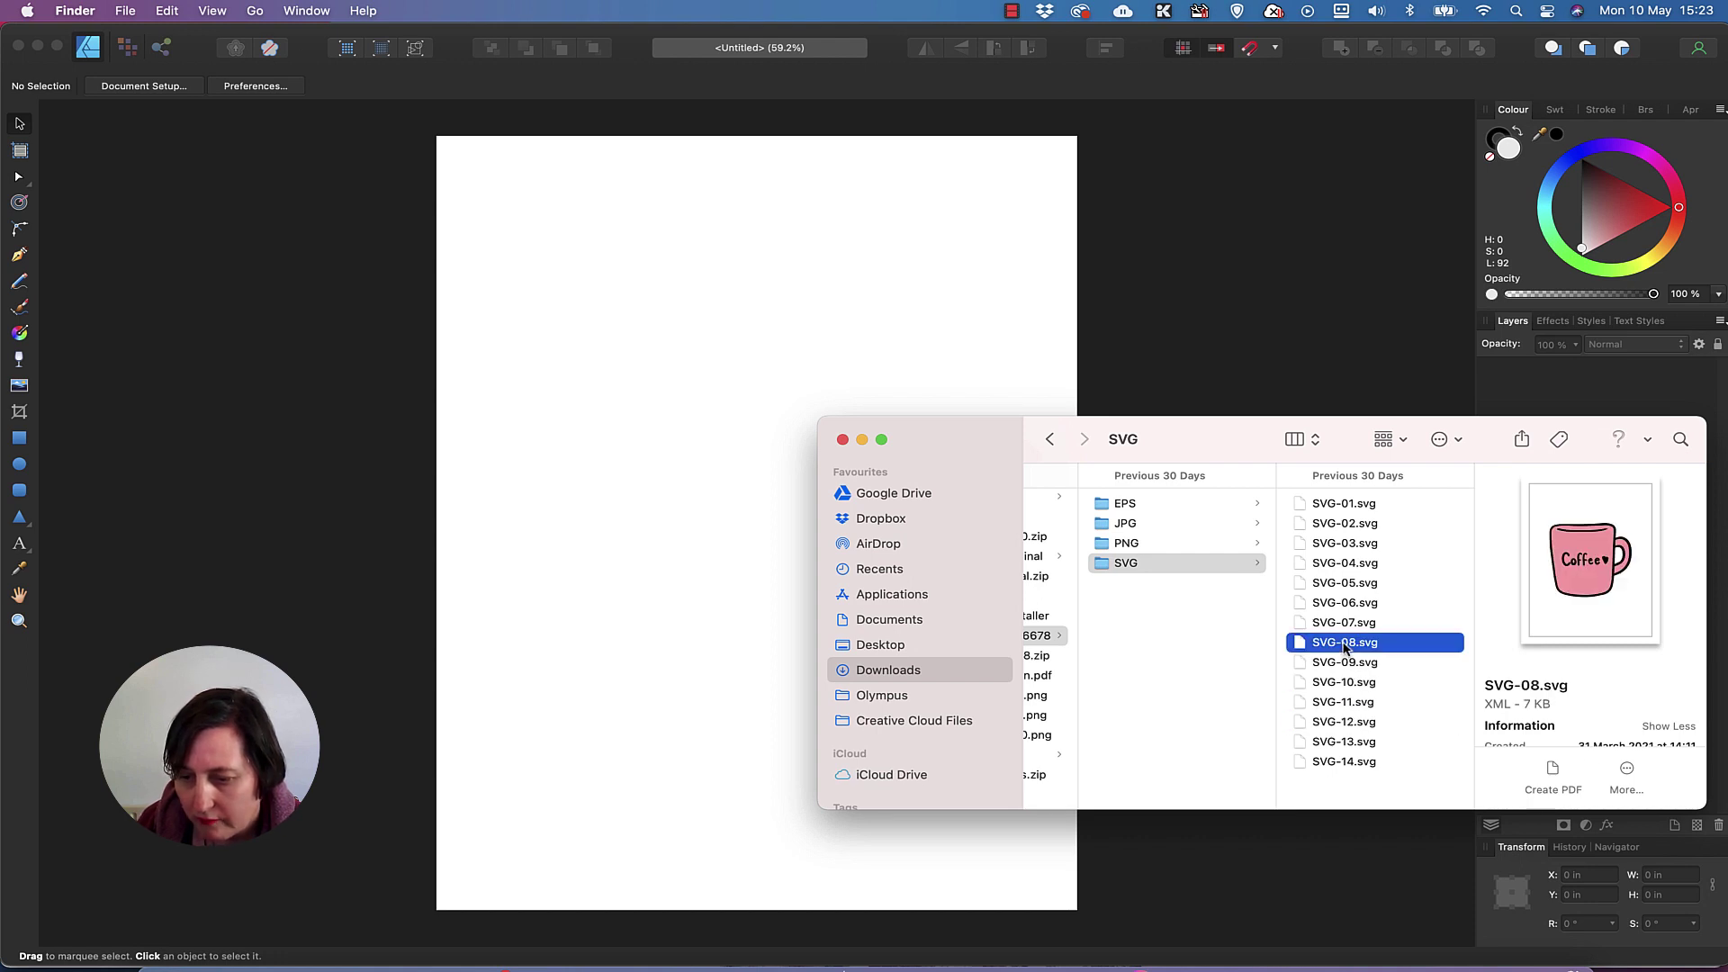
left_click_drag(1344, 640, 717, 308)
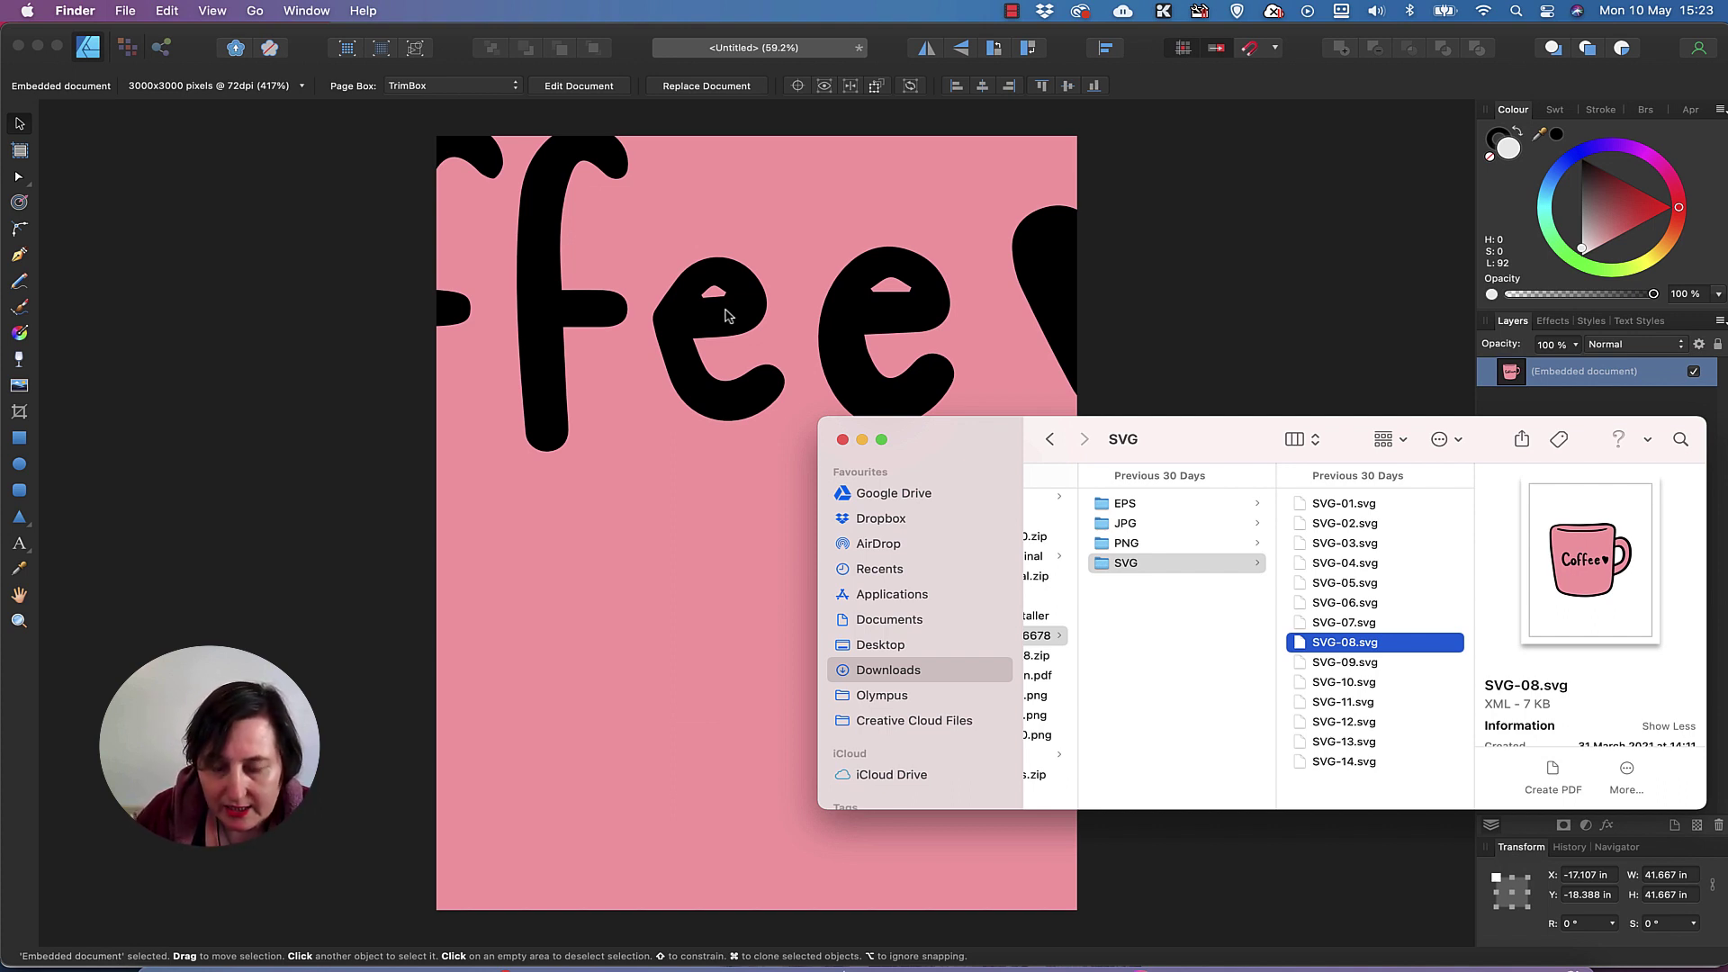
Step: Scale the embedded coffee mug down to about 9.67 in wide and position it on the Letter page
scroll(729, 315, "down", 5)
left_click(1207, 283)
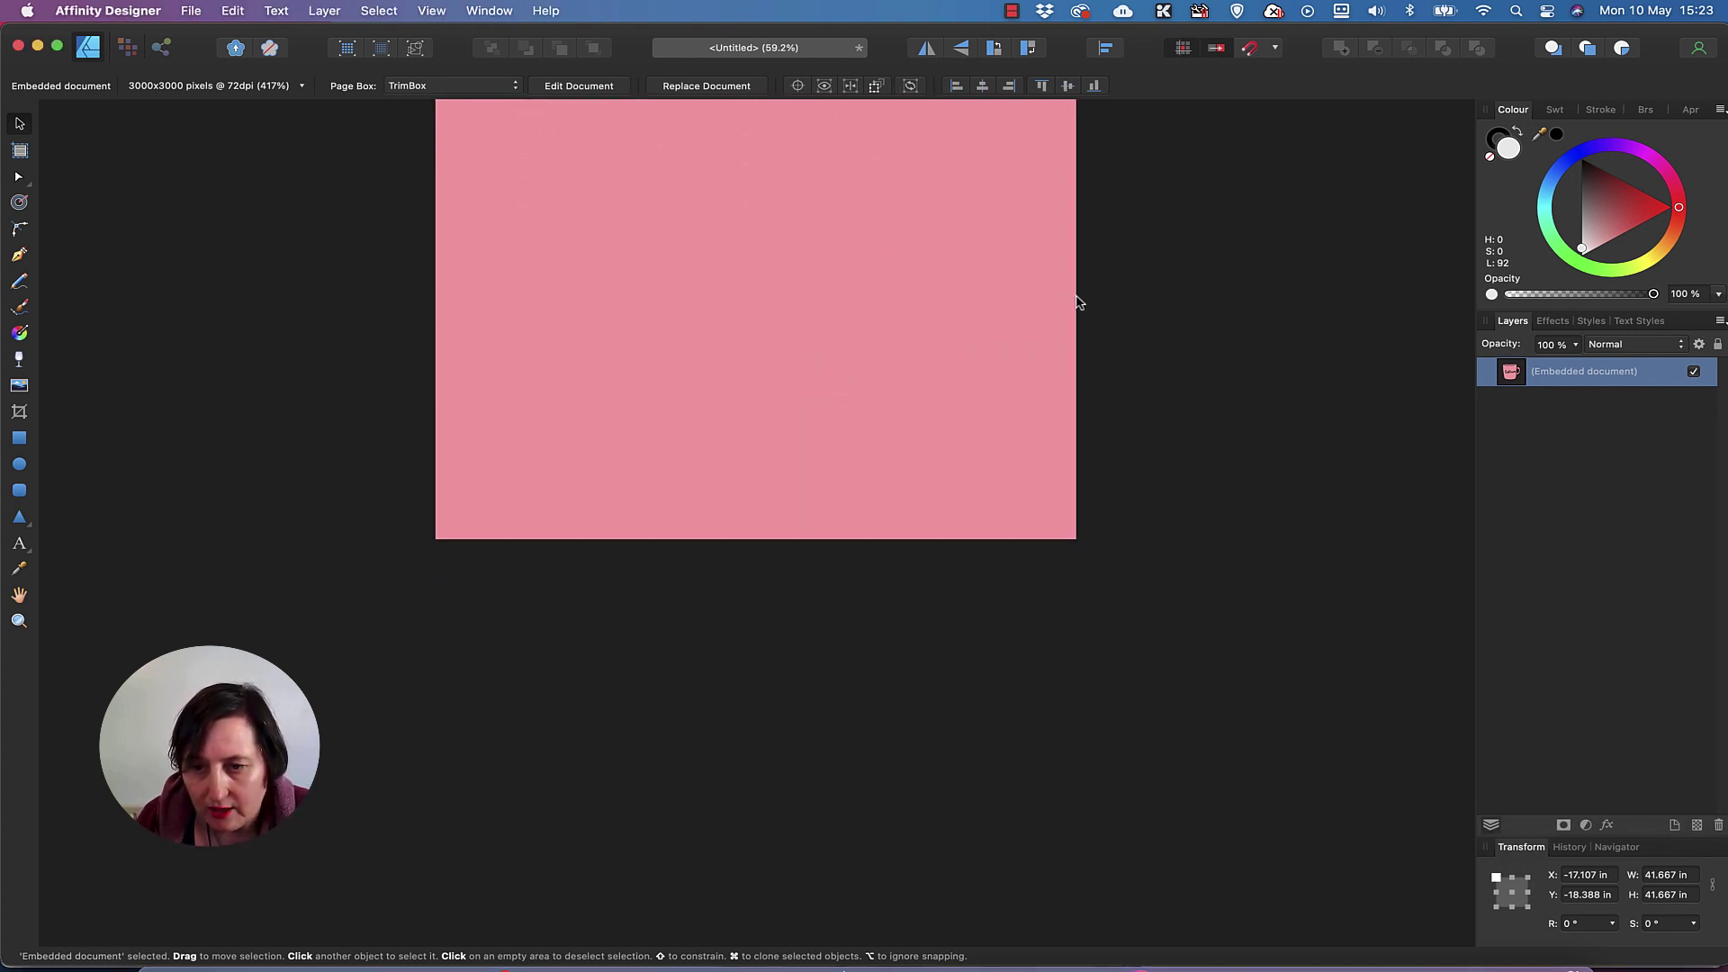
scroll(1078, 301, "up", 5)
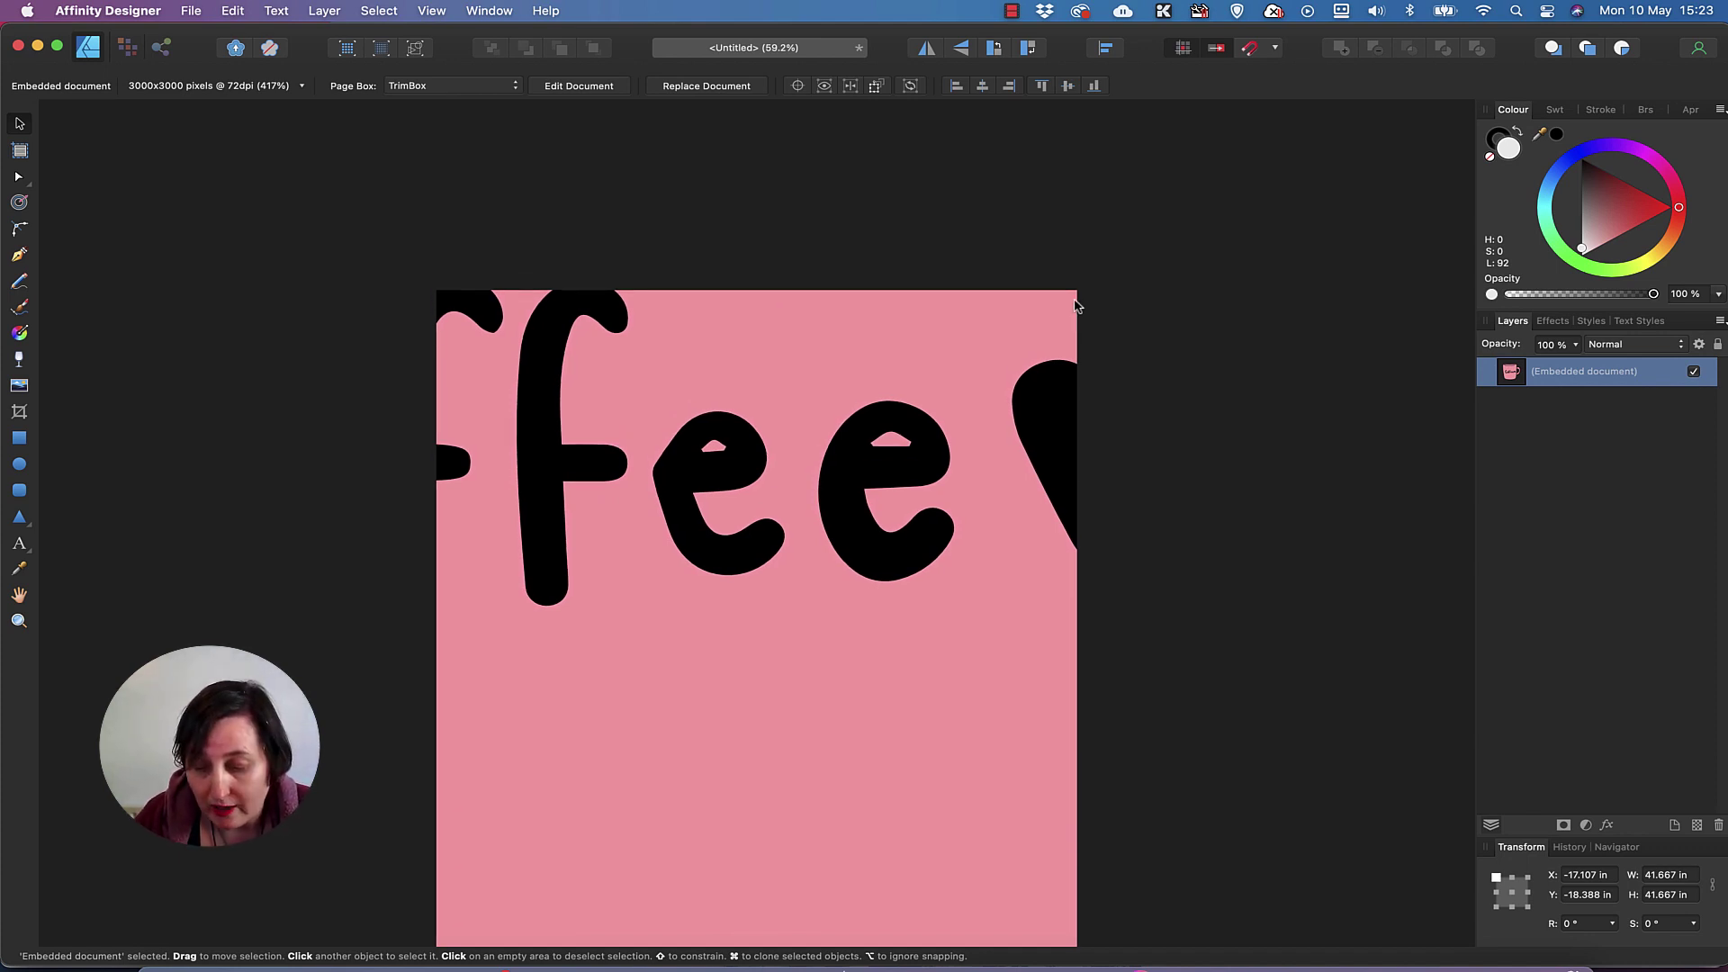
key("super+shift+0")
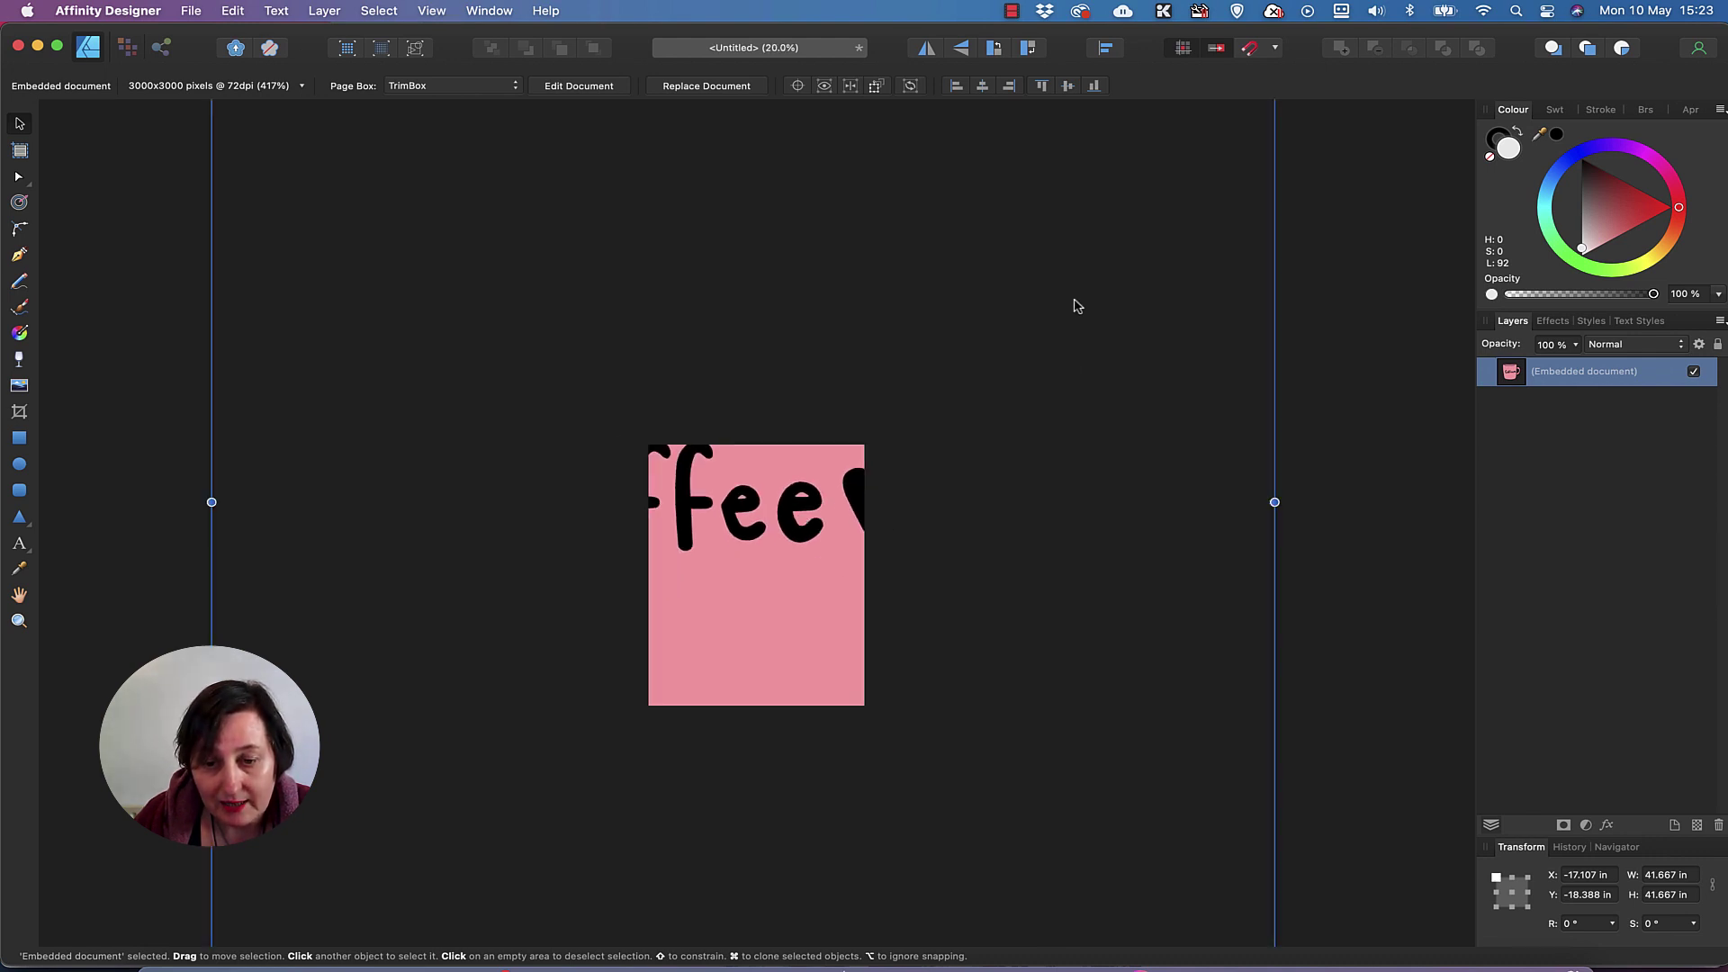
scroll(1076, 306, "down", 5)
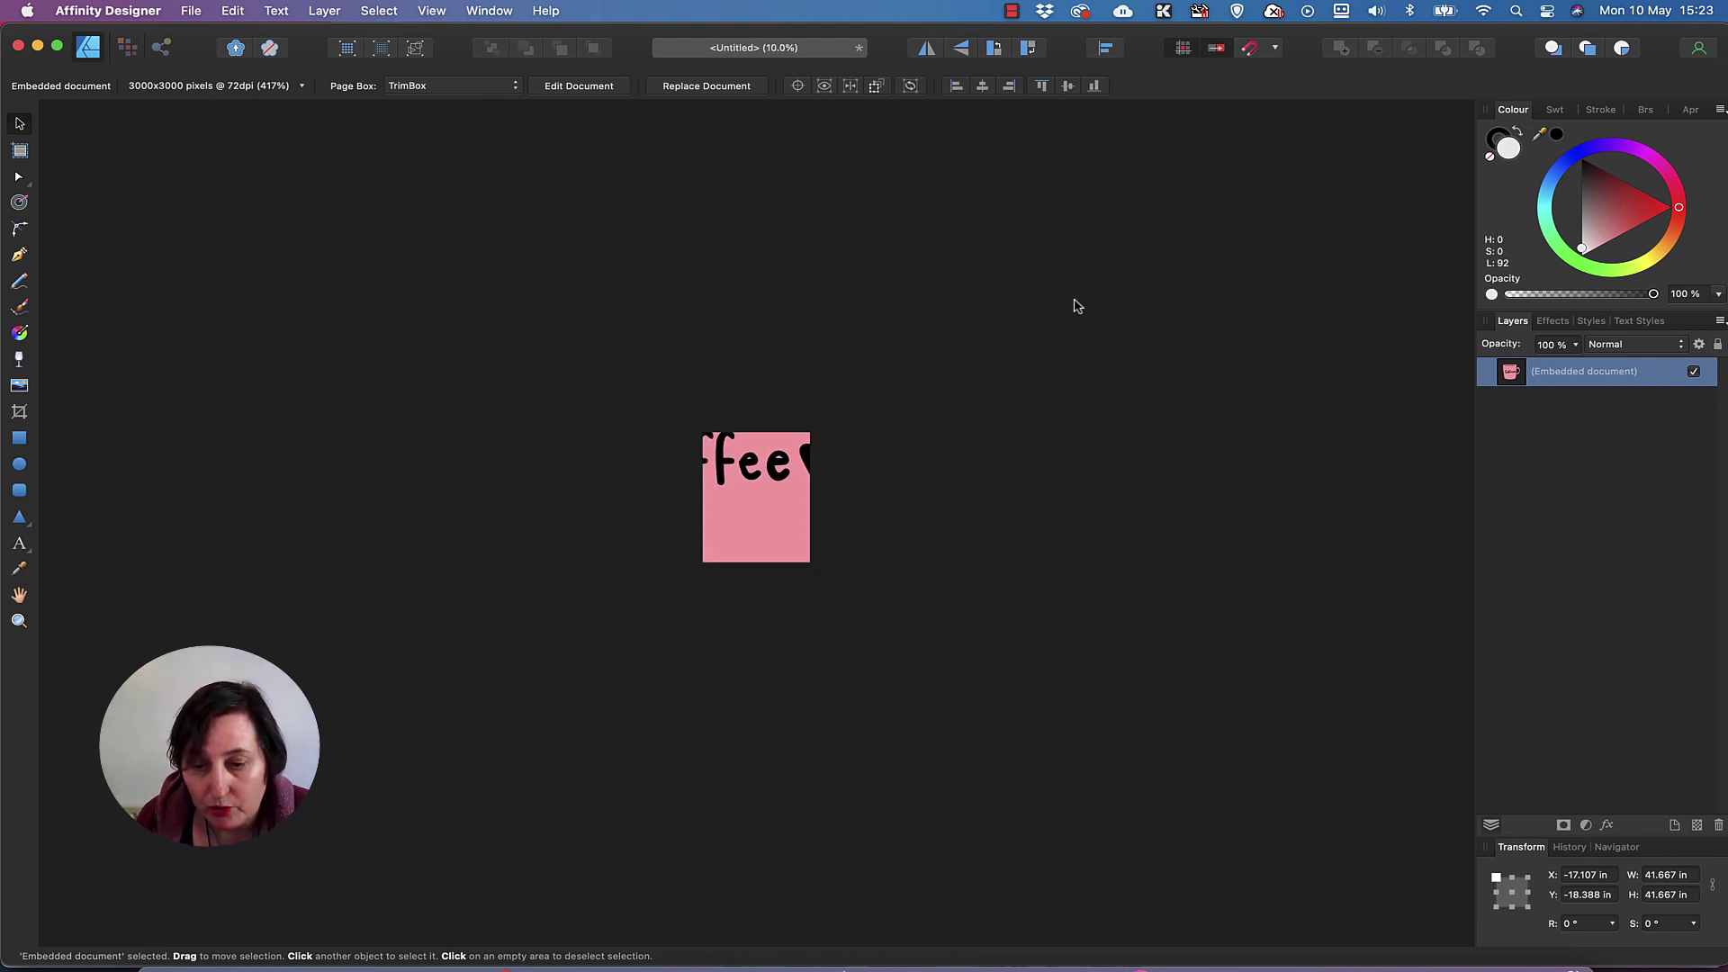
scroll(913, 424, "up", 3)
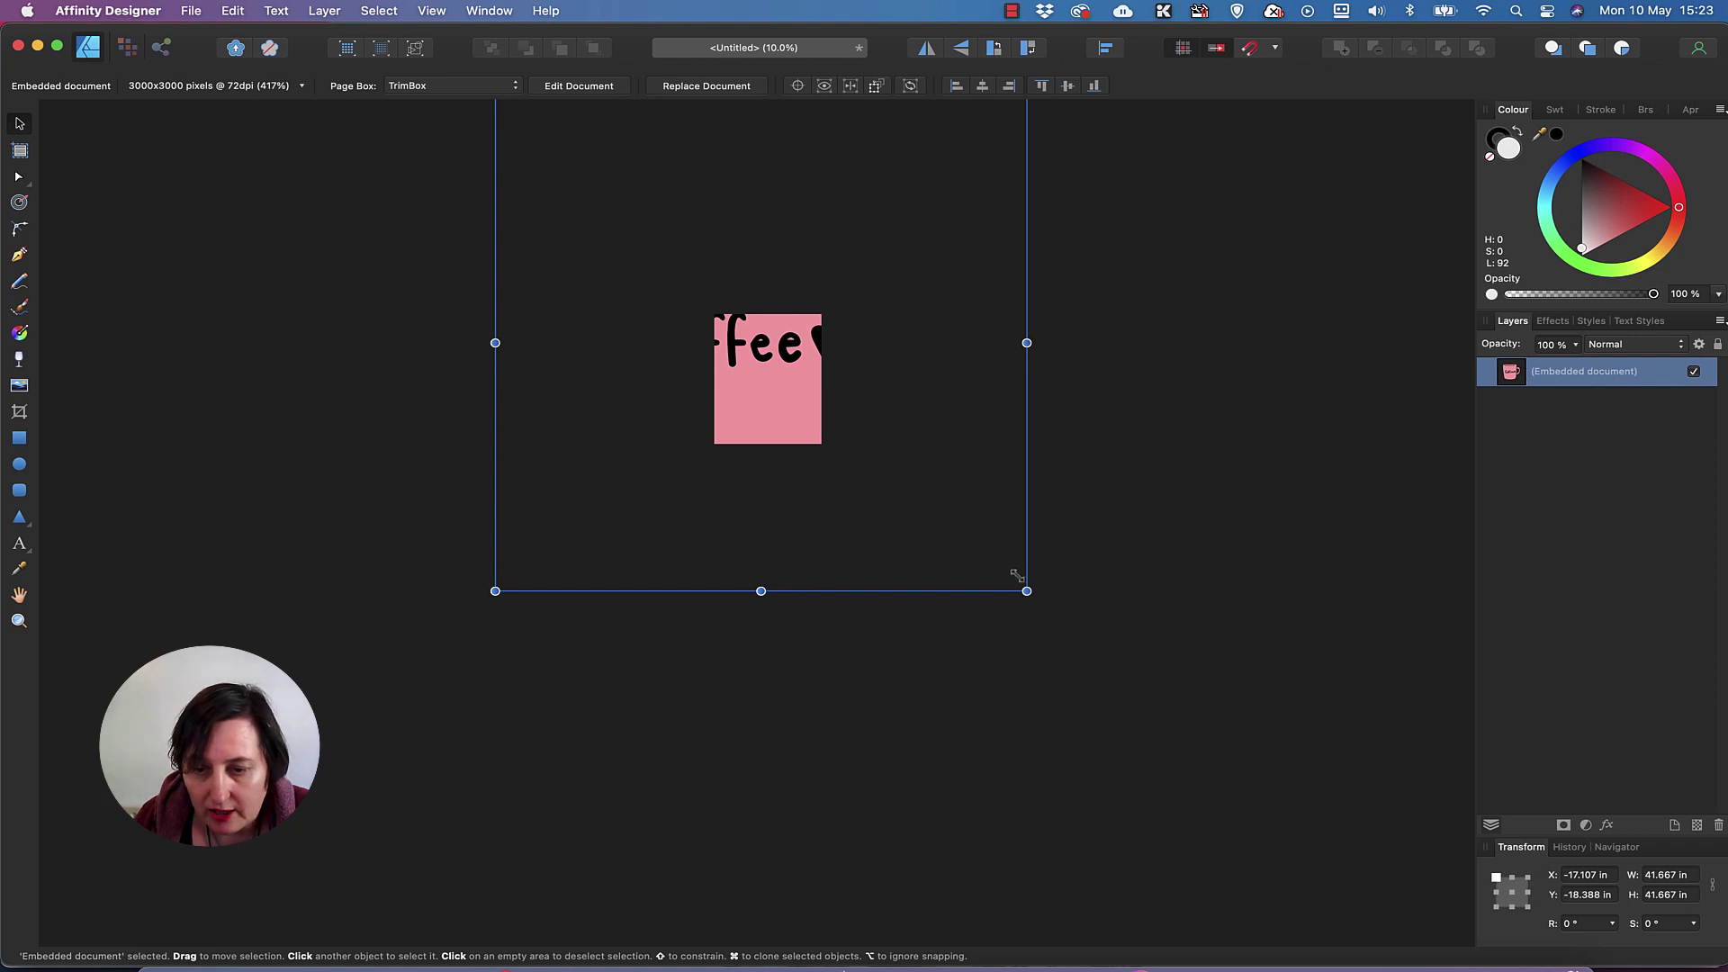
left_click_drag(1017, 576, 791, 423)
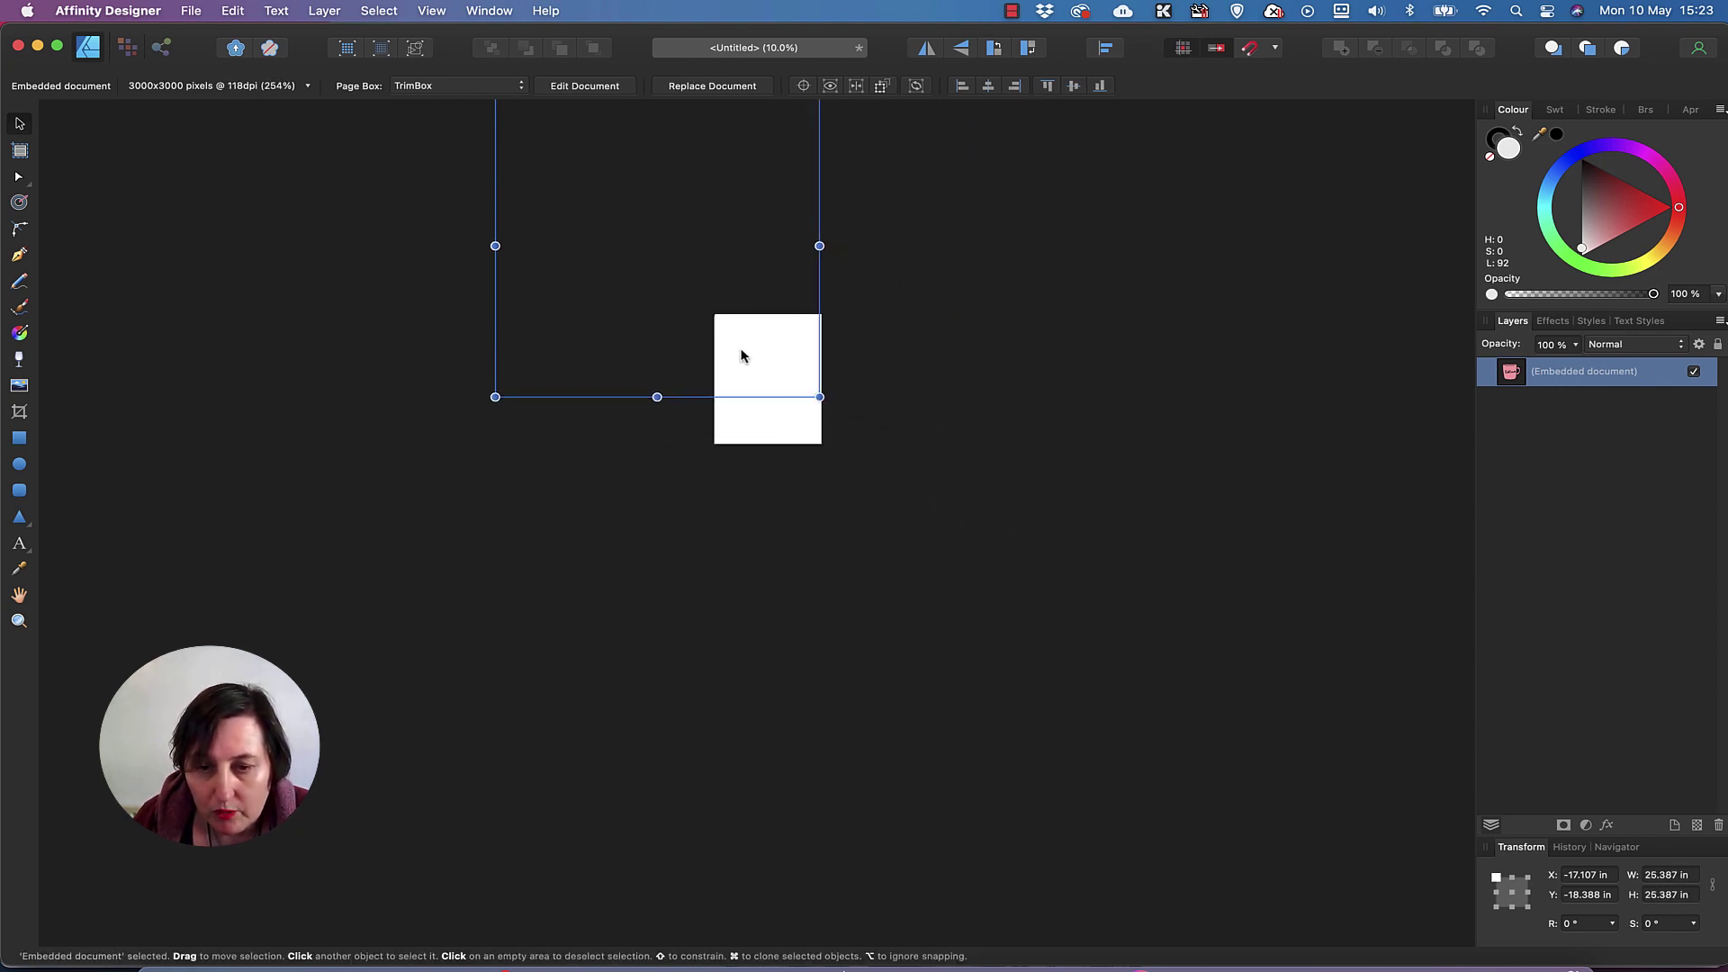
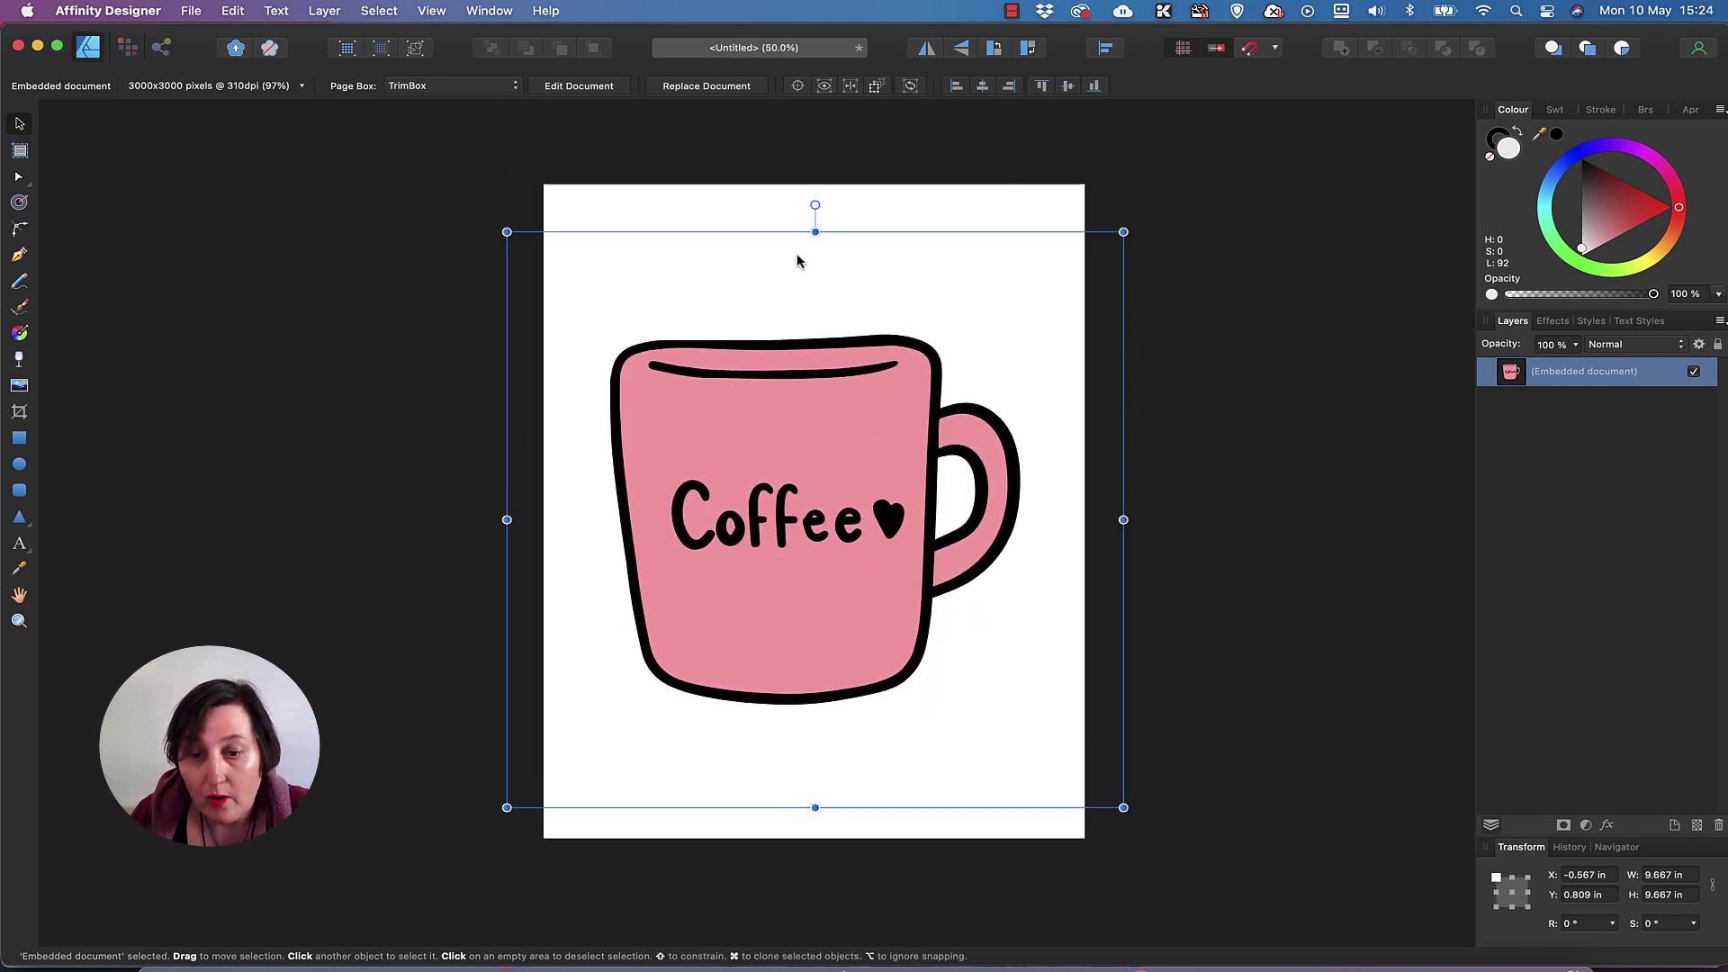
left_click(1304, 337)
left_click(855, 412)
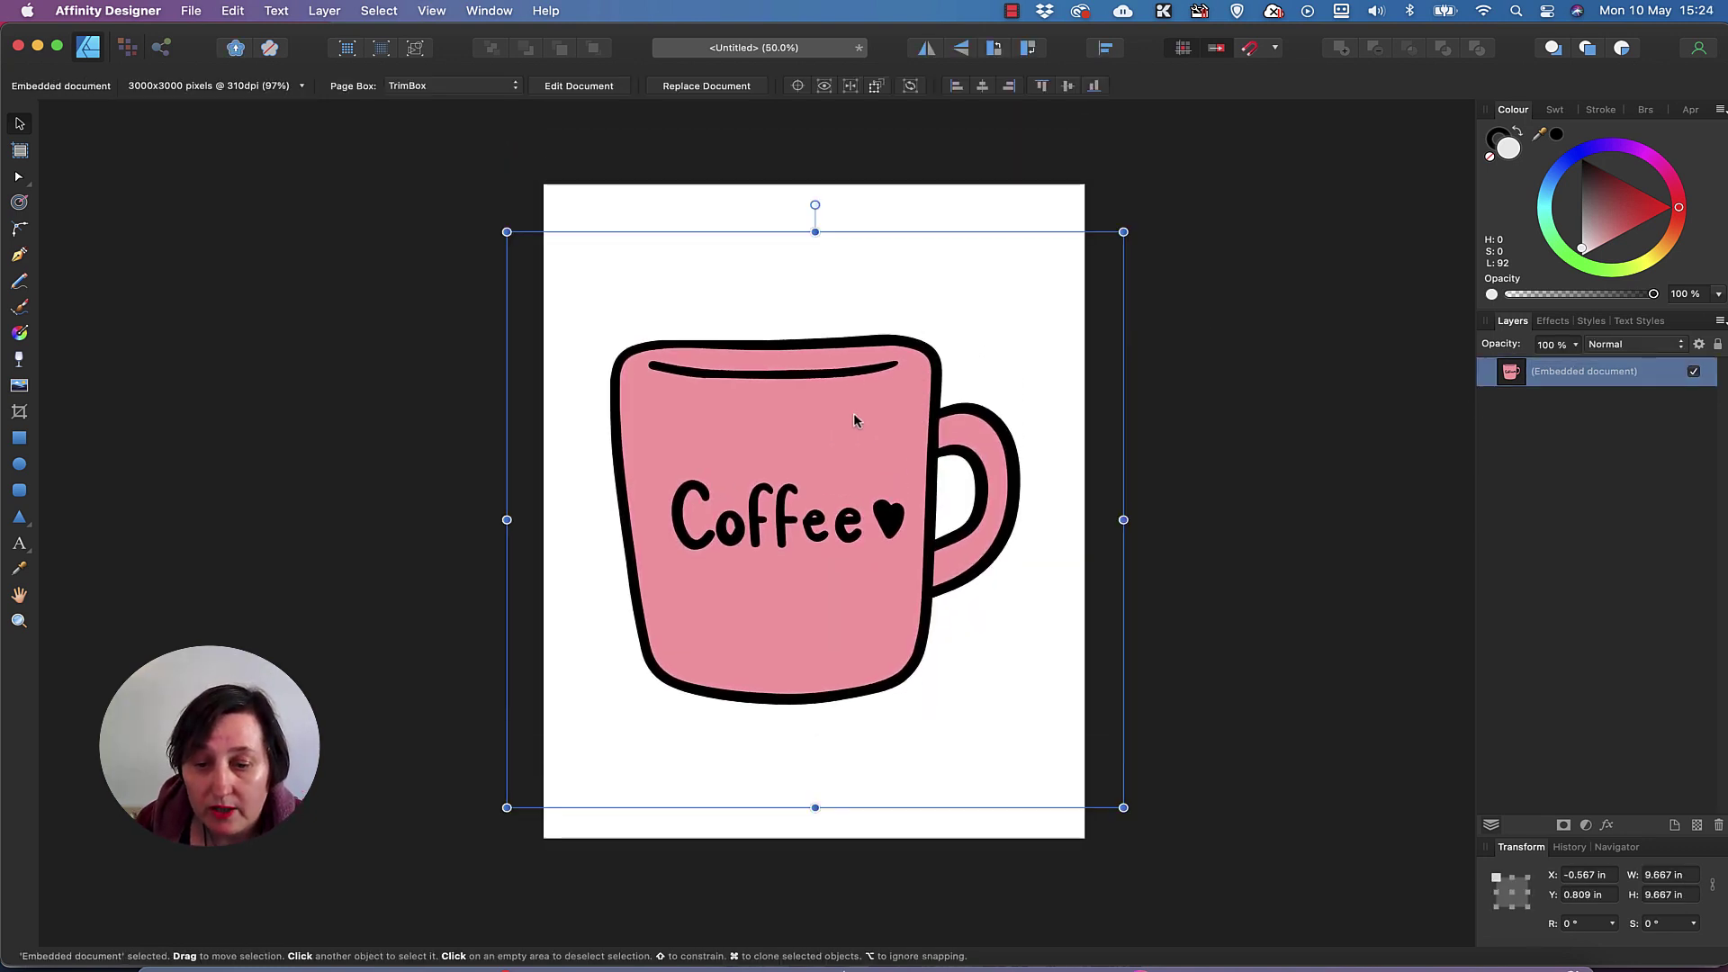
Step: Open the embedded mug document for editing and duplicate its black silhouette curves layer
double_click(1511, 380)
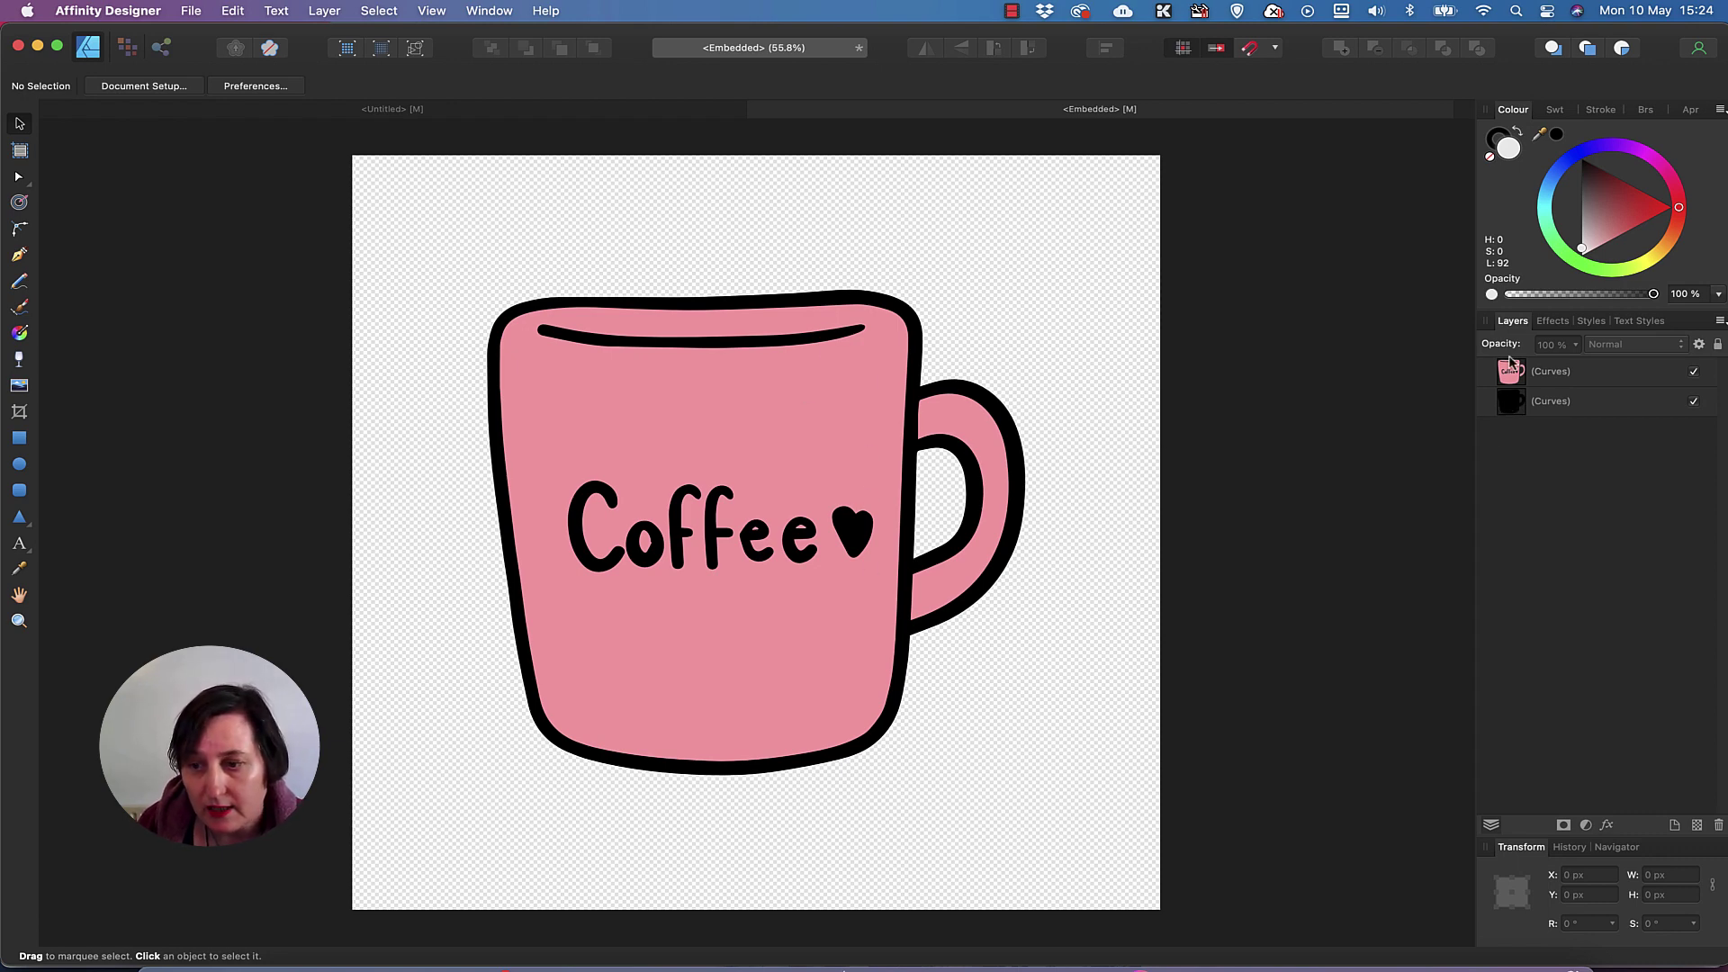
left_click(1514, 407)
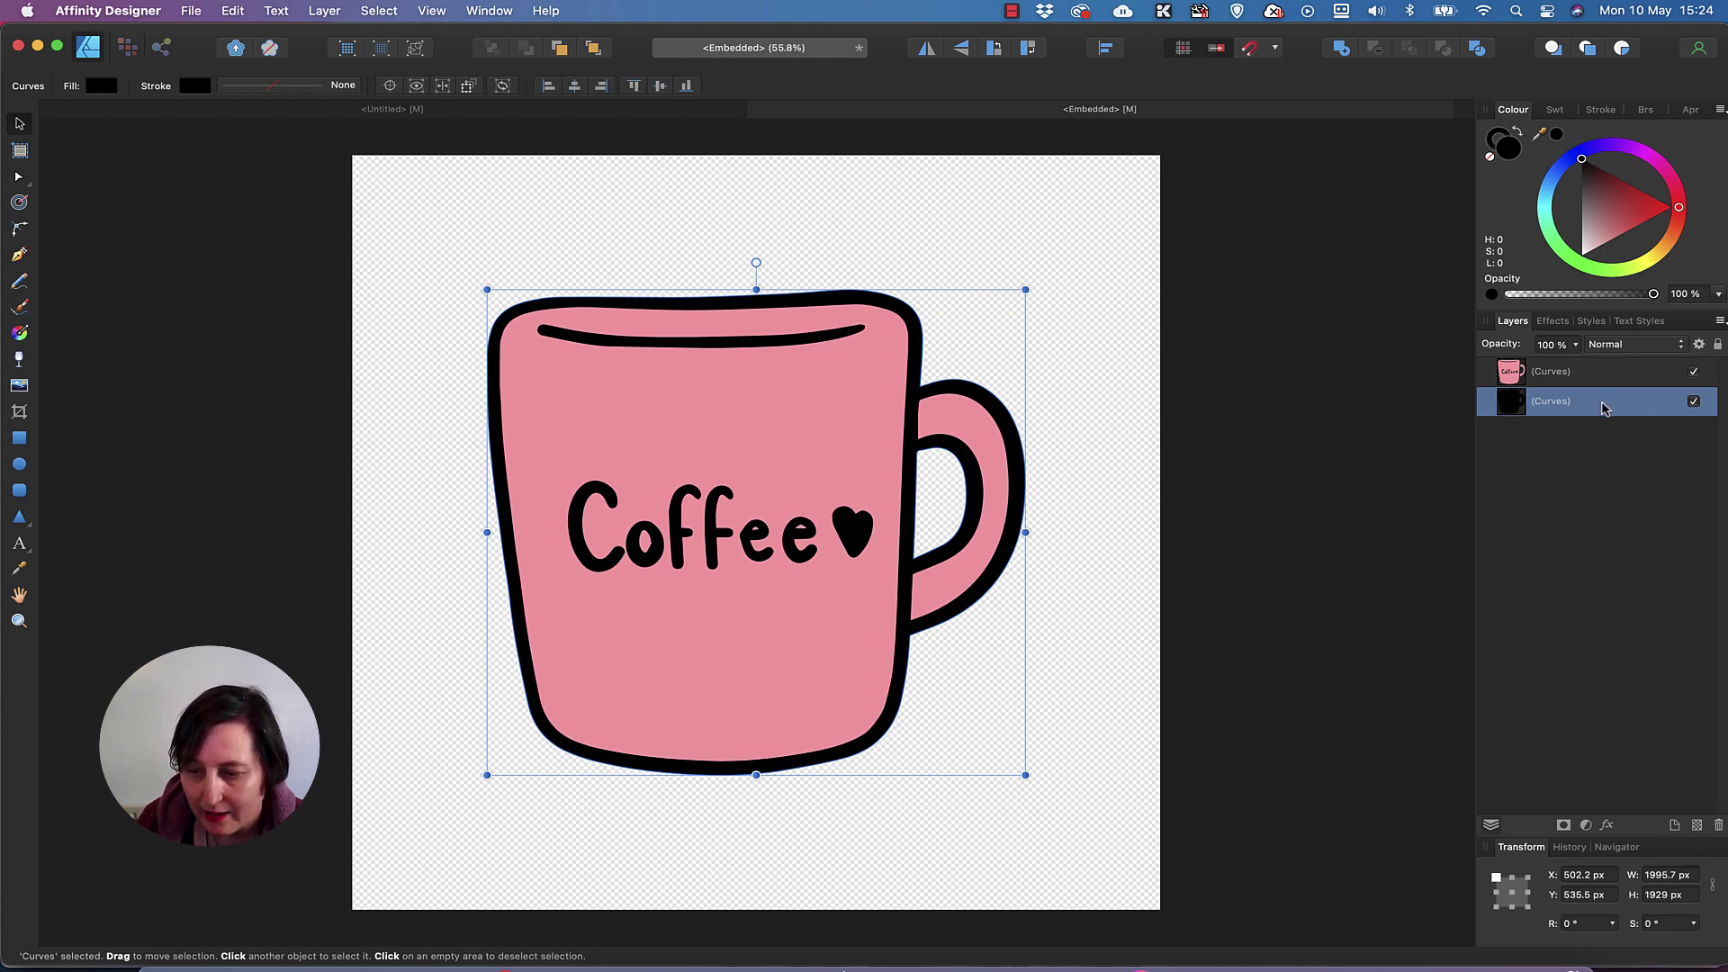
left_click_drag(1604, 402, 1674, 830)
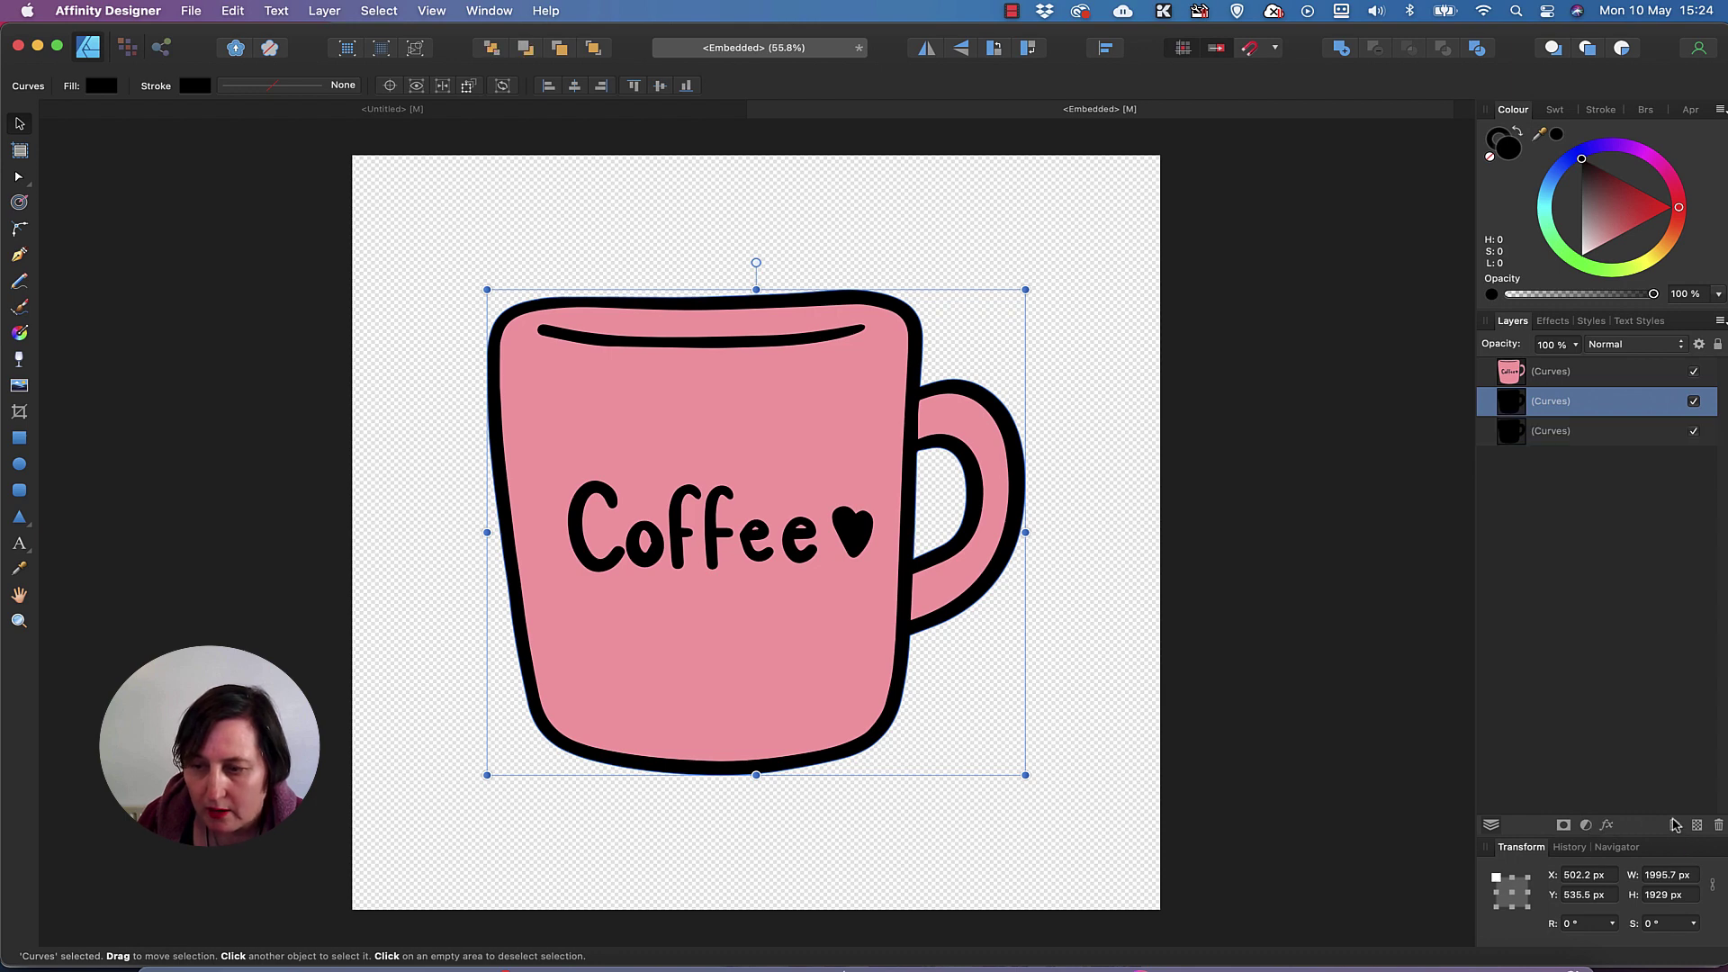
Step: Set both the stroke and the fill of the lowest silhouette copy to white, using HSL 360, 100, 100
left_click(1570, 434)
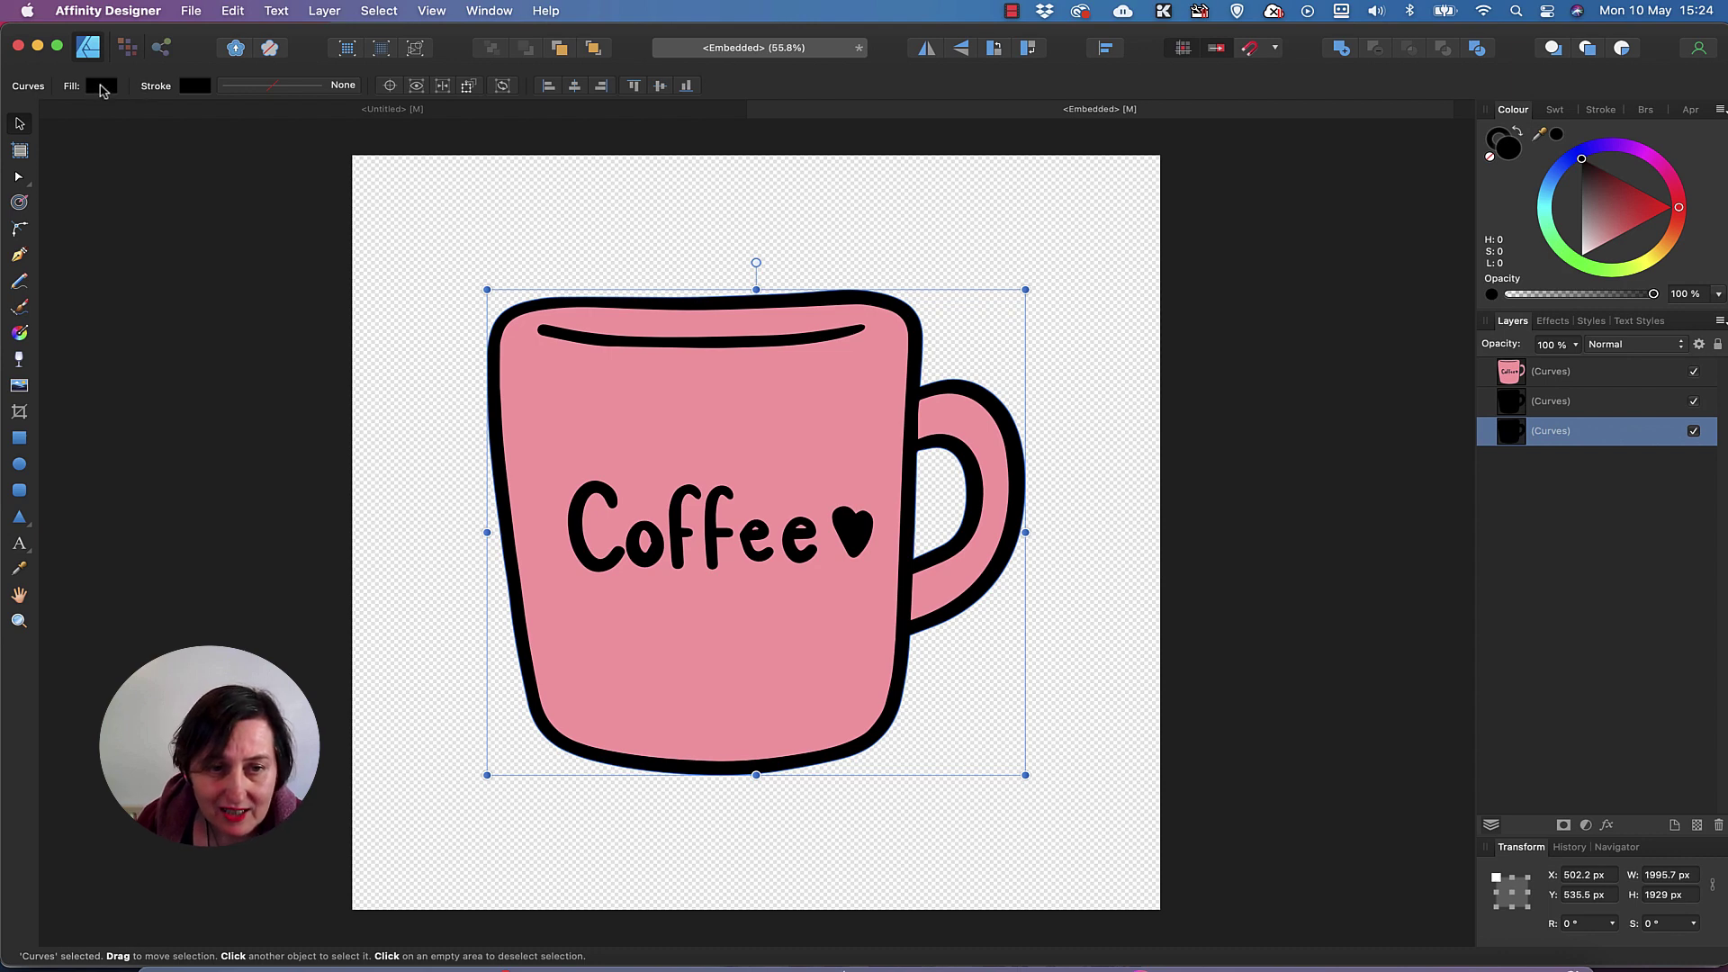
left_click(193, 86)
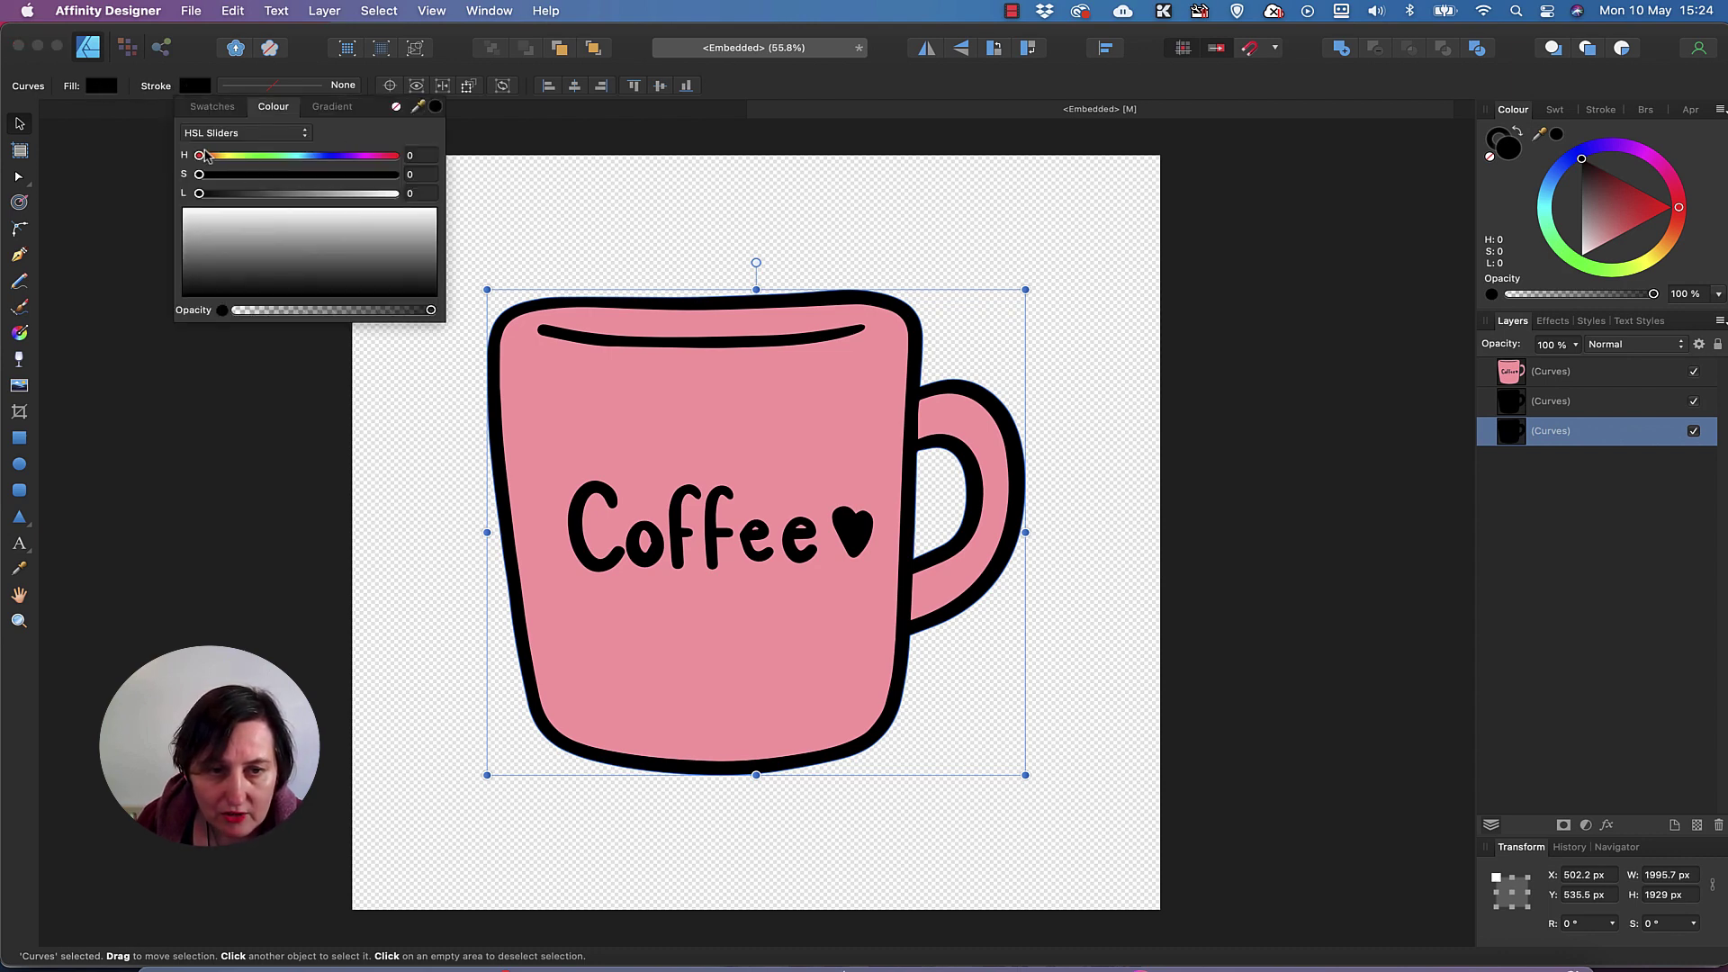
left_click_drag(393, 168, 396, 159)
left_click_drag(199, 174, 394, 173)
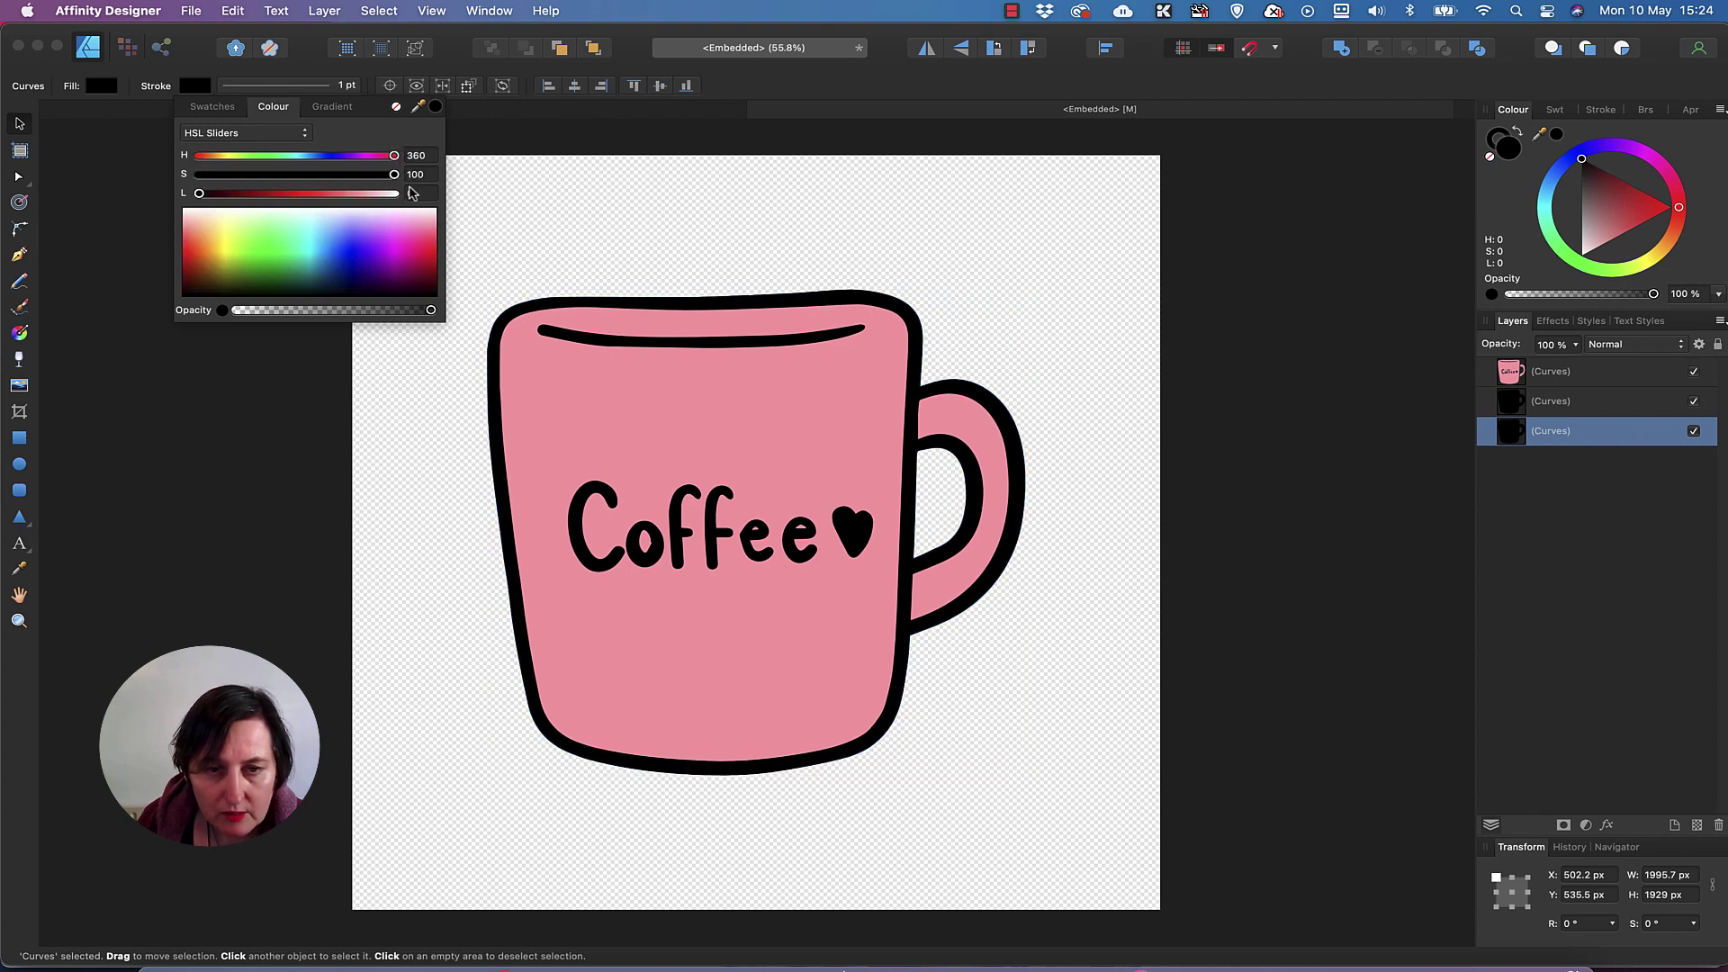
left_click_drag(210, 197, 396, 194)
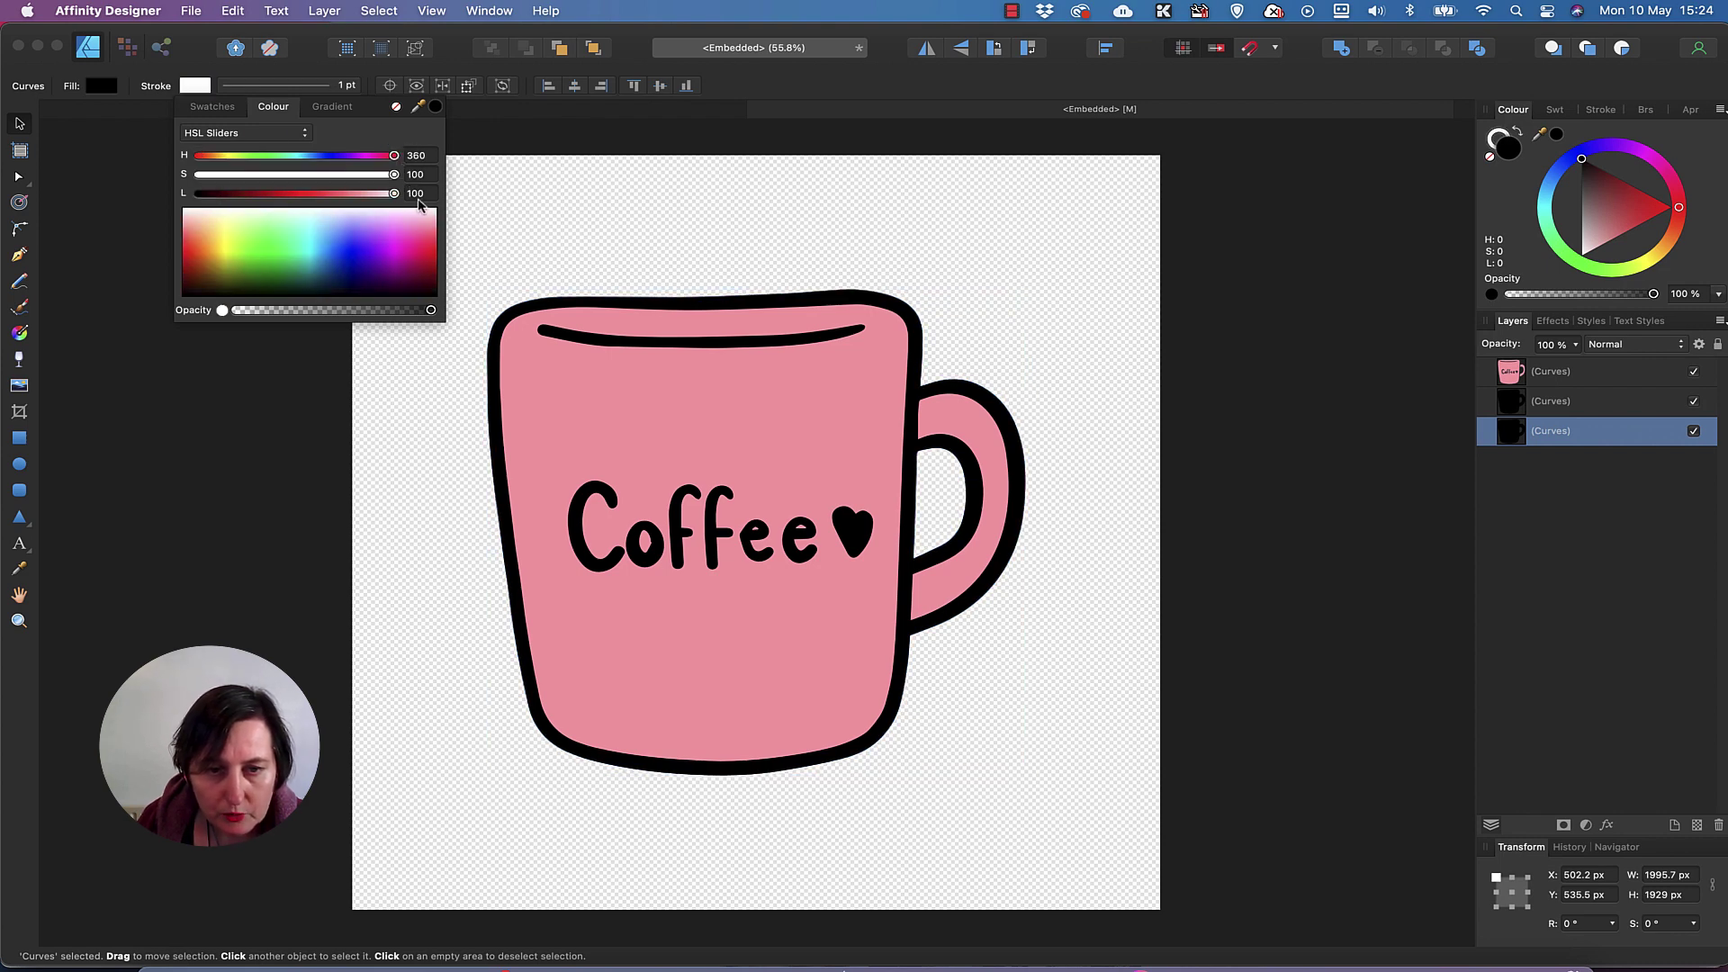
left_click(101, 86)
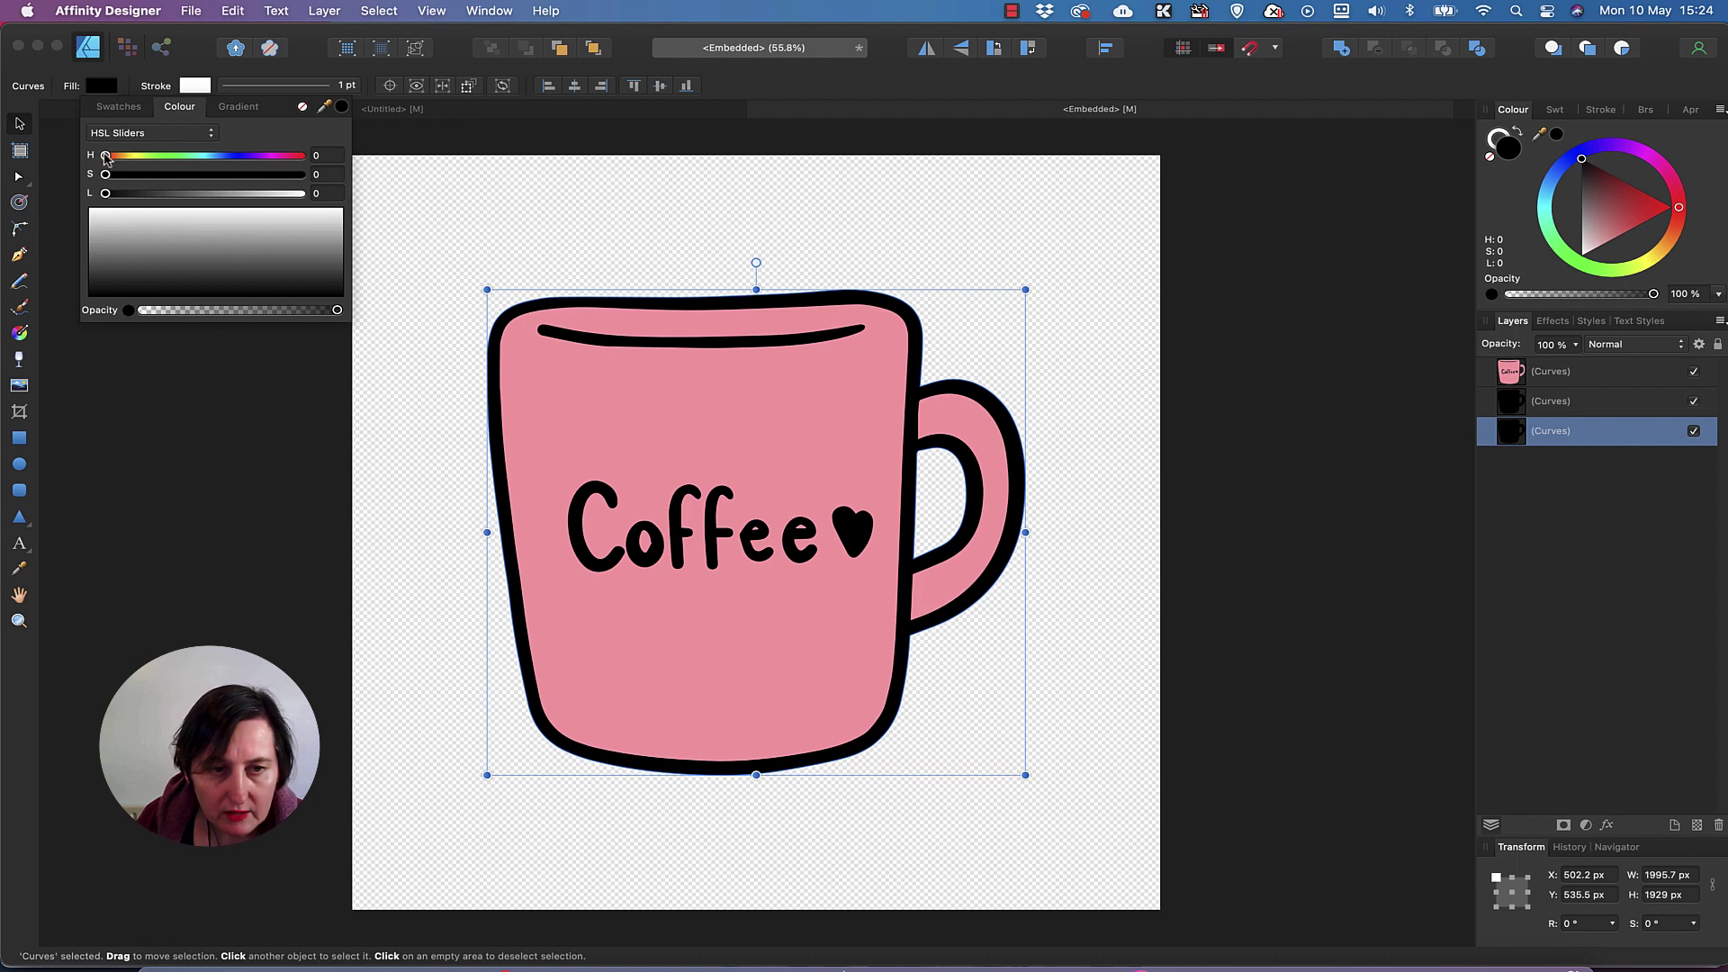
left_click_drag(106, 173, 301, 173)
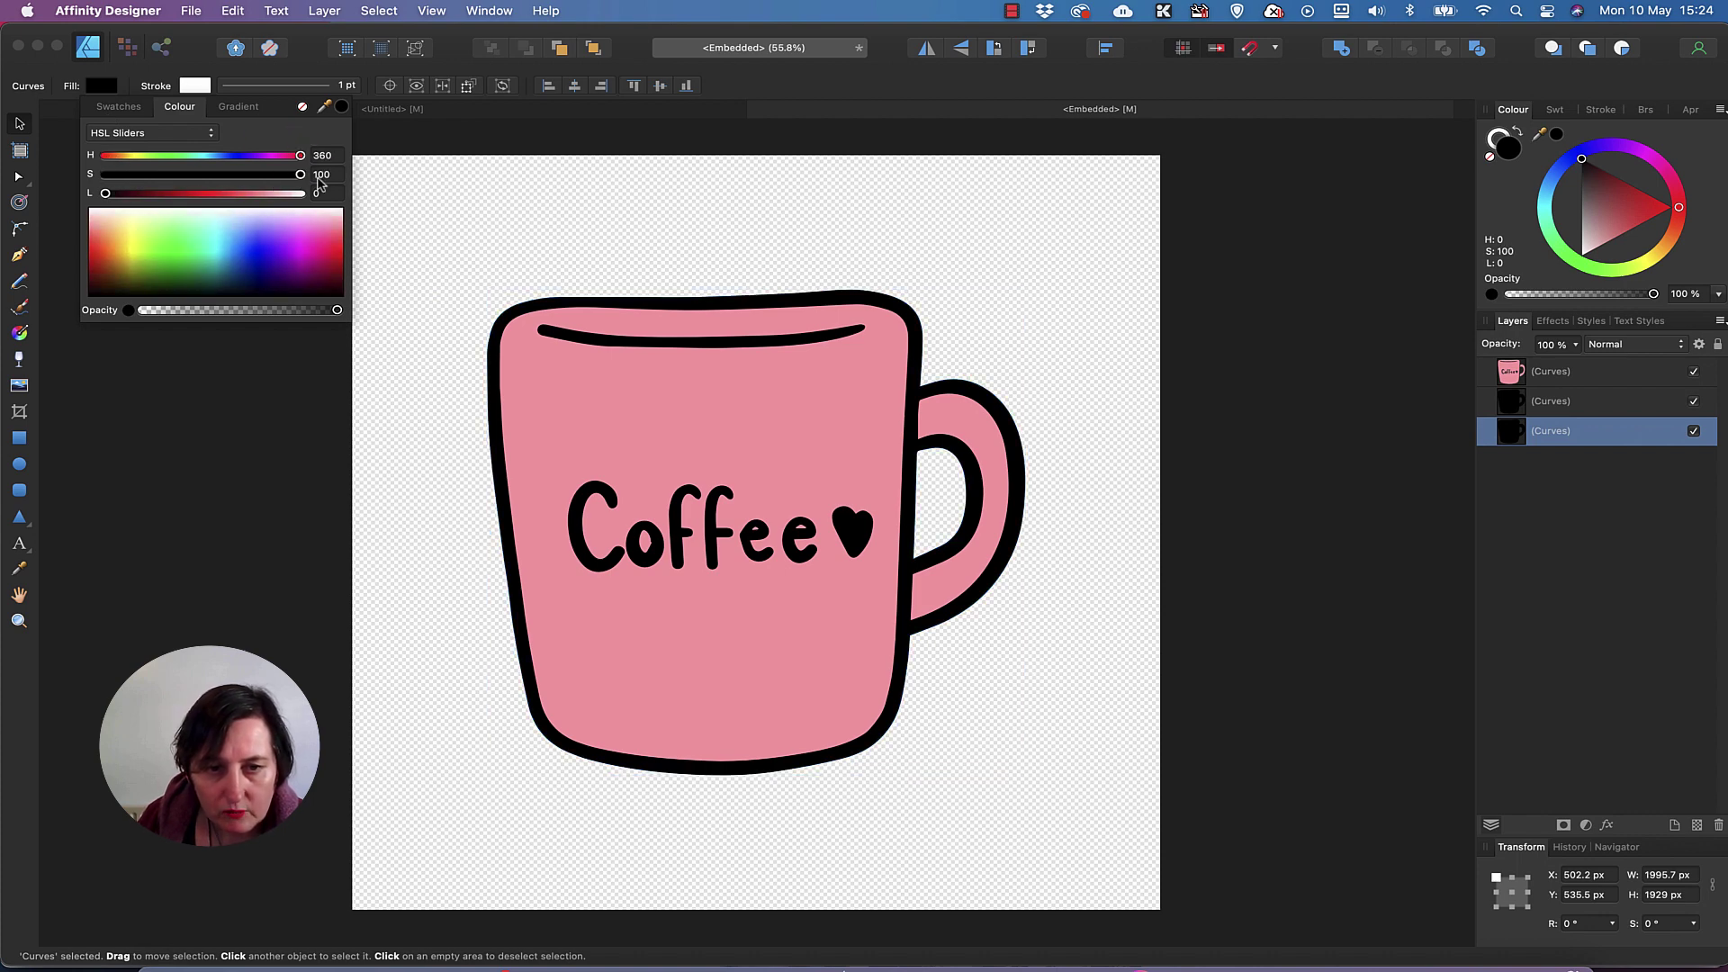
left_click_drag(105, 196, 359, 201)
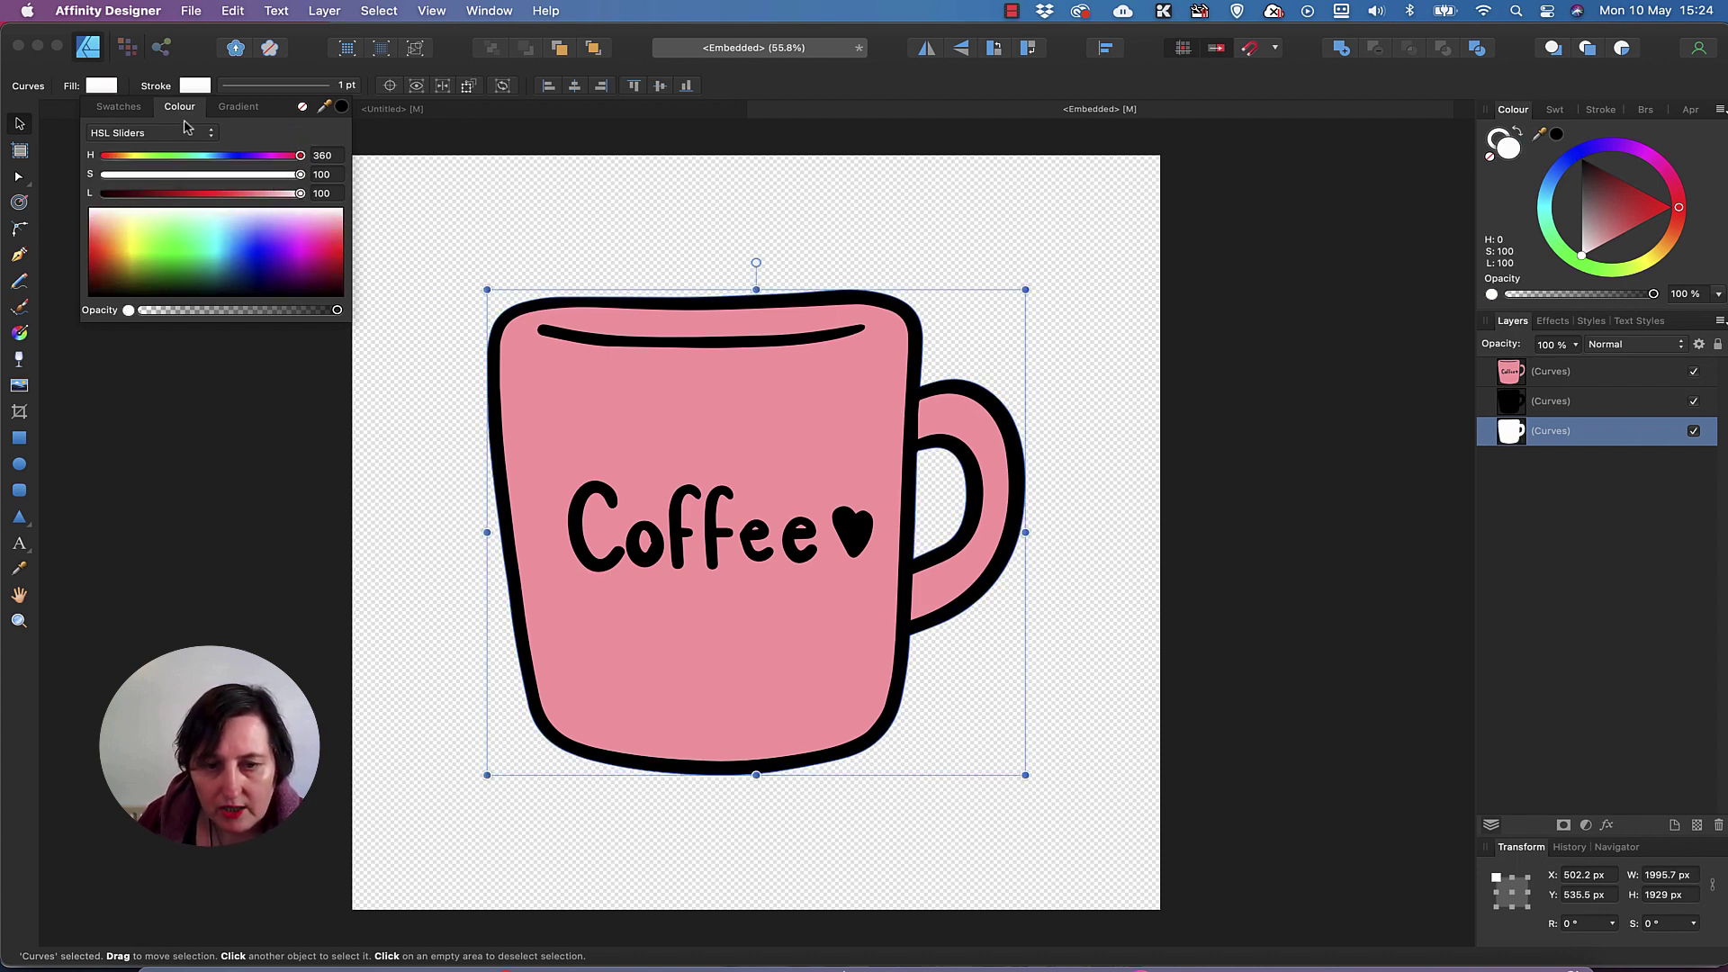
Step: Offset the white silhouette outward with the Contour tool by about 40.6 px and make its stroke black
left_click(20, 203)
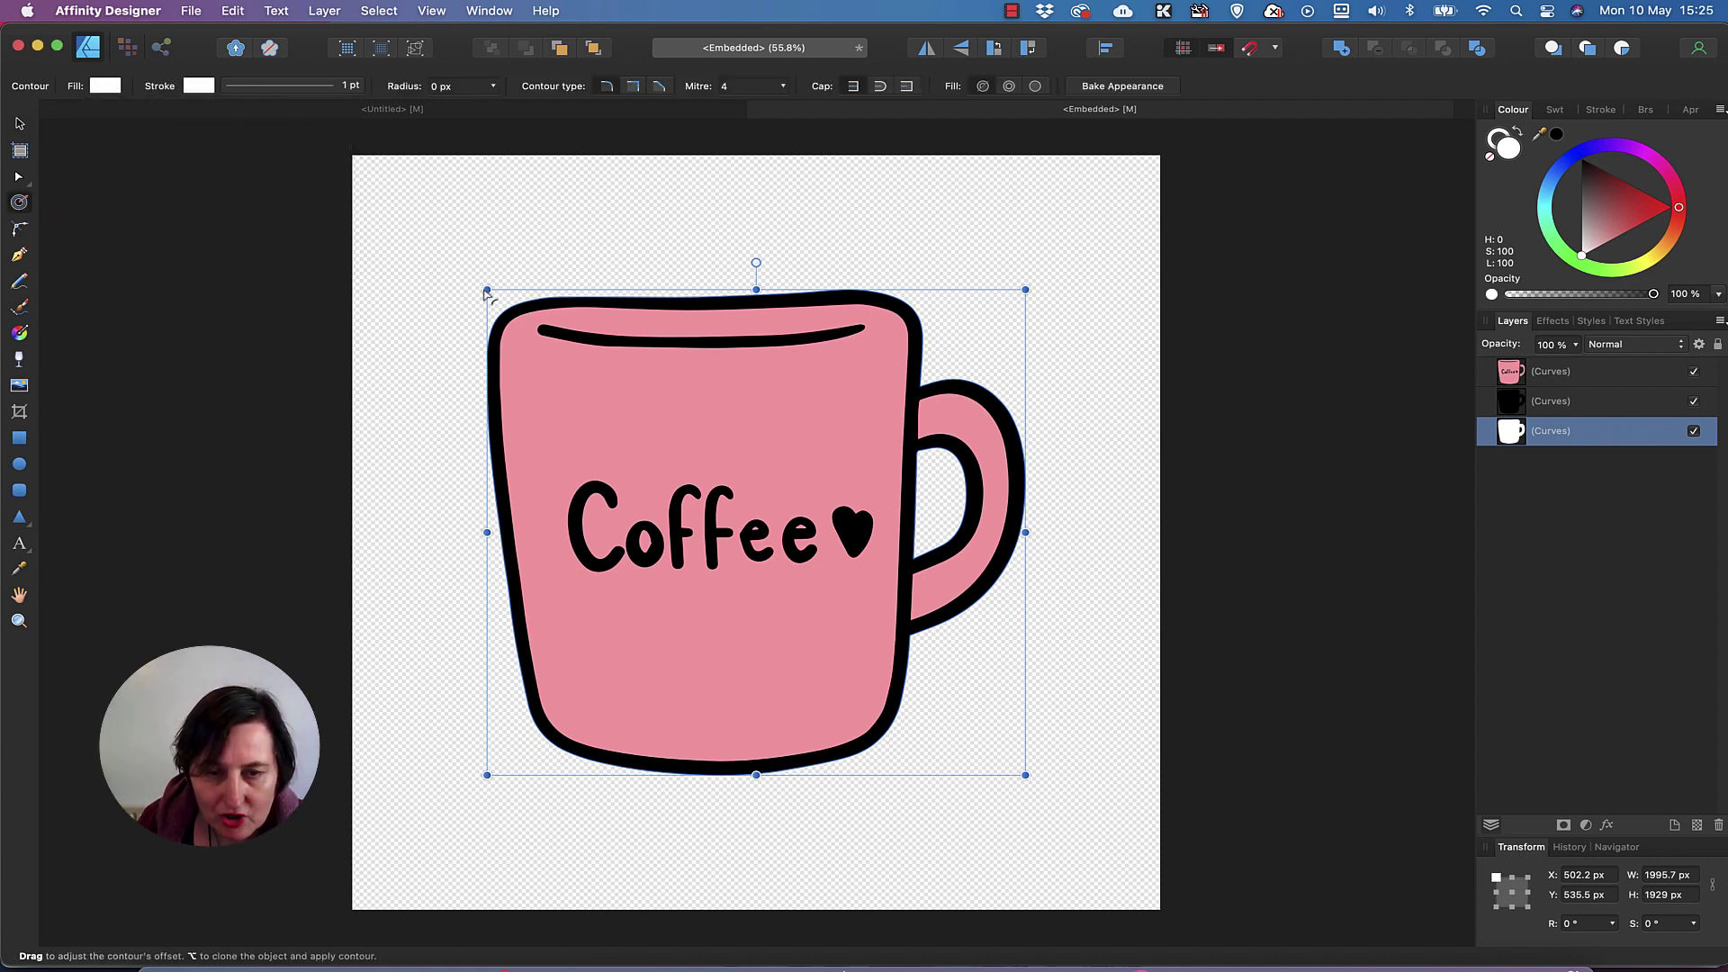
mouse_move(486, 293)
left_mouse_down()
mouse_move(475, 282)
mouse_move(495, 298)
left_mouse_up()
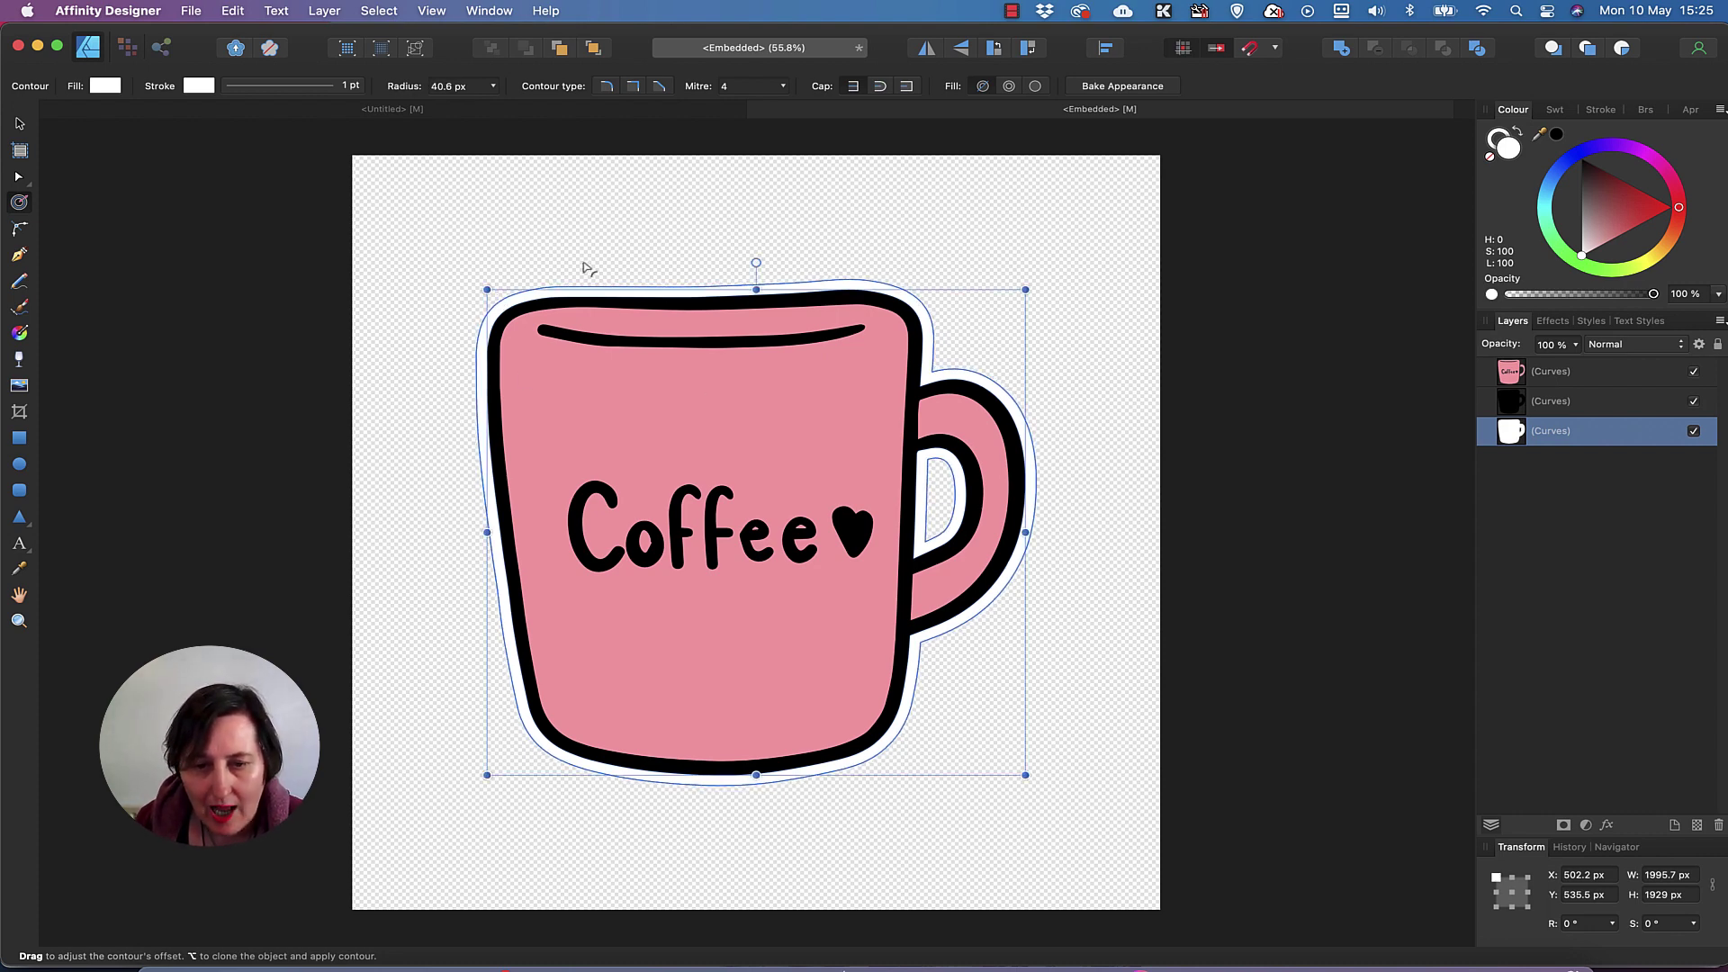
left_click(199, 85)
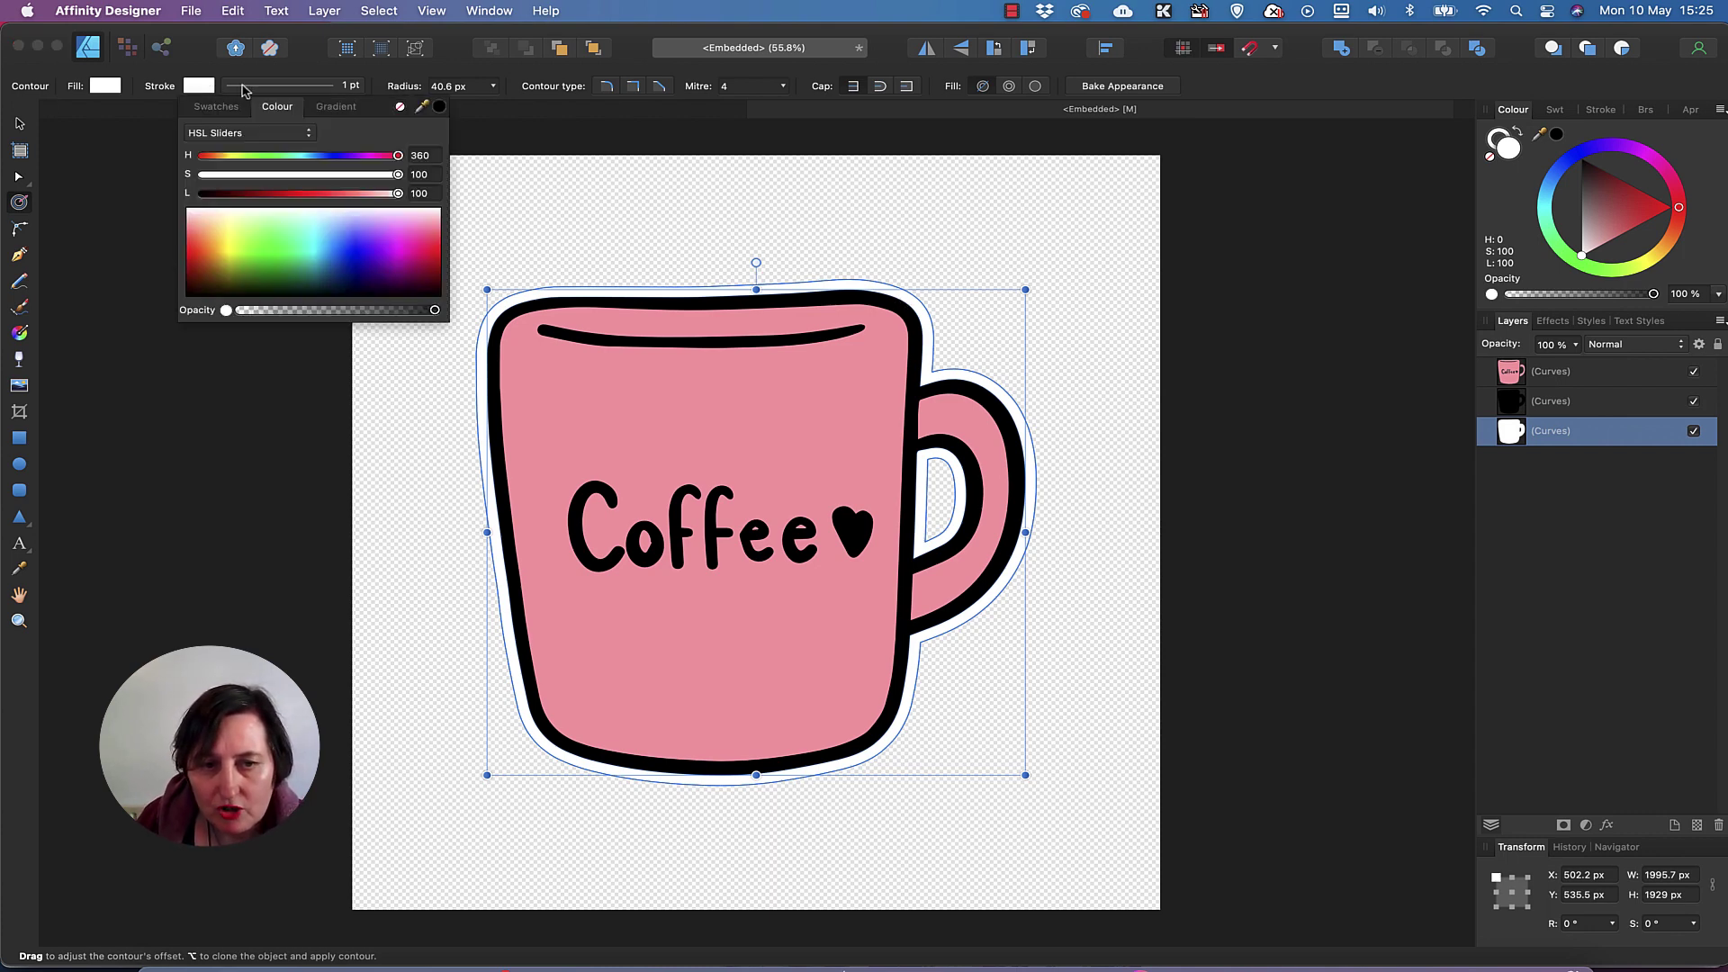
left_click(440, 108)
Step: Turn the contour's stroke into a 24 pt dashed line with a dash of 5, a gap of 3 and round caps
left_click(331, 86)
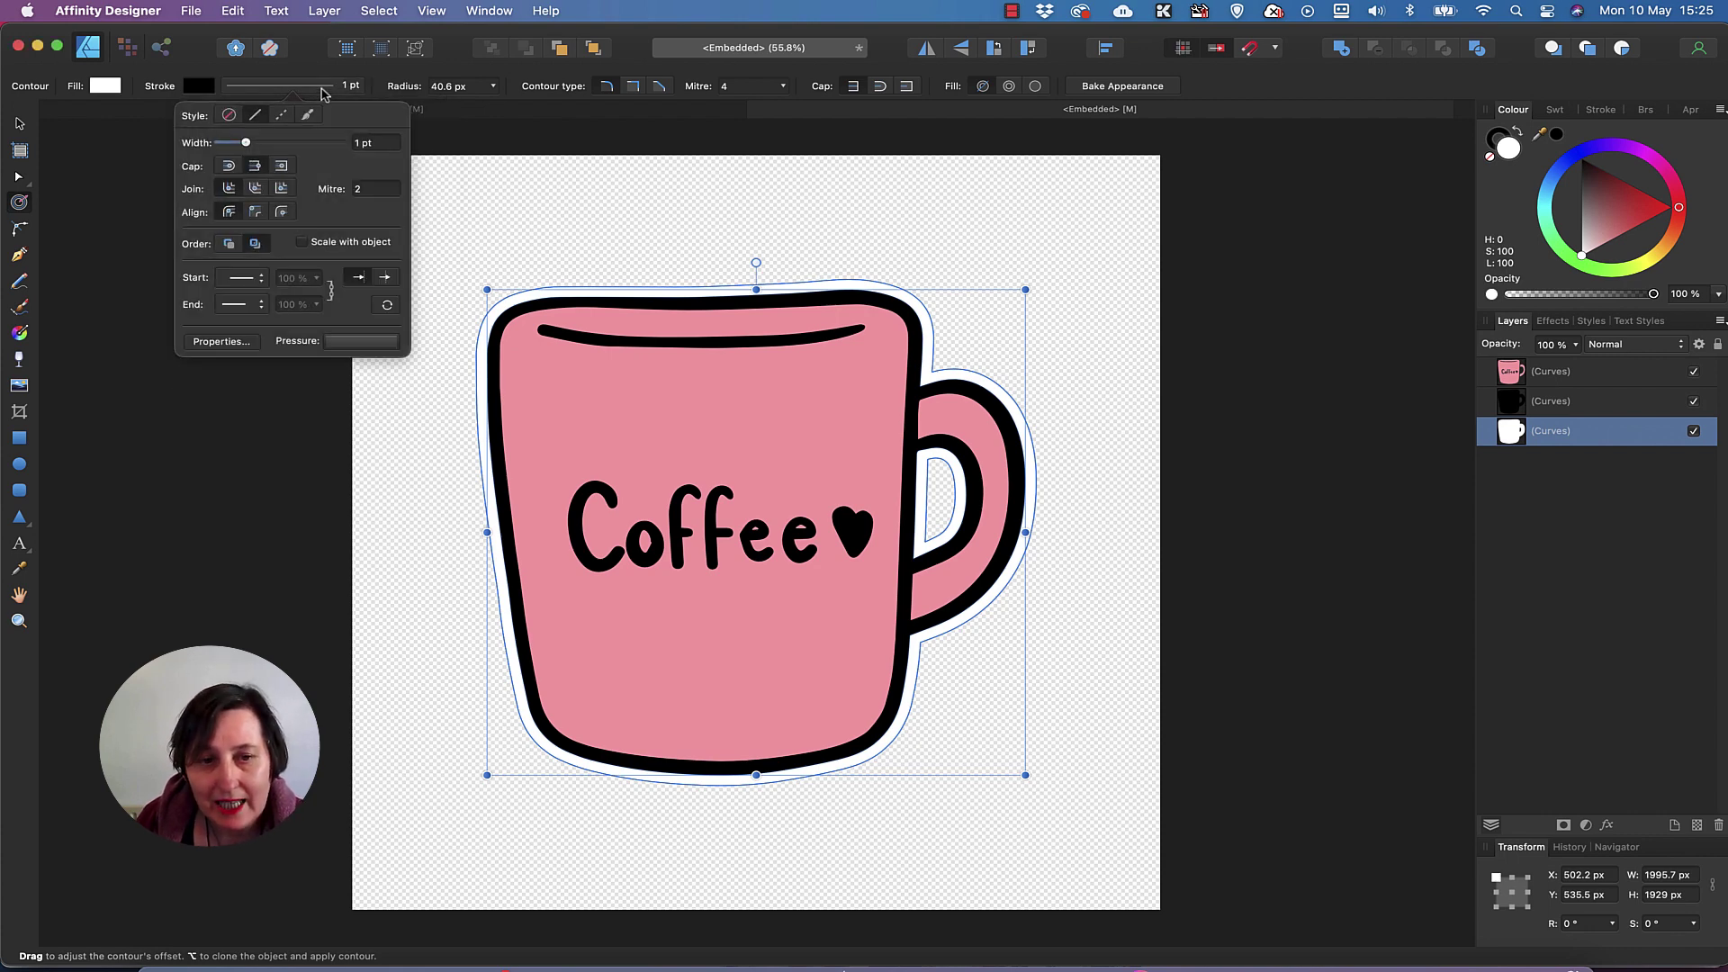
left_click(283, 116)
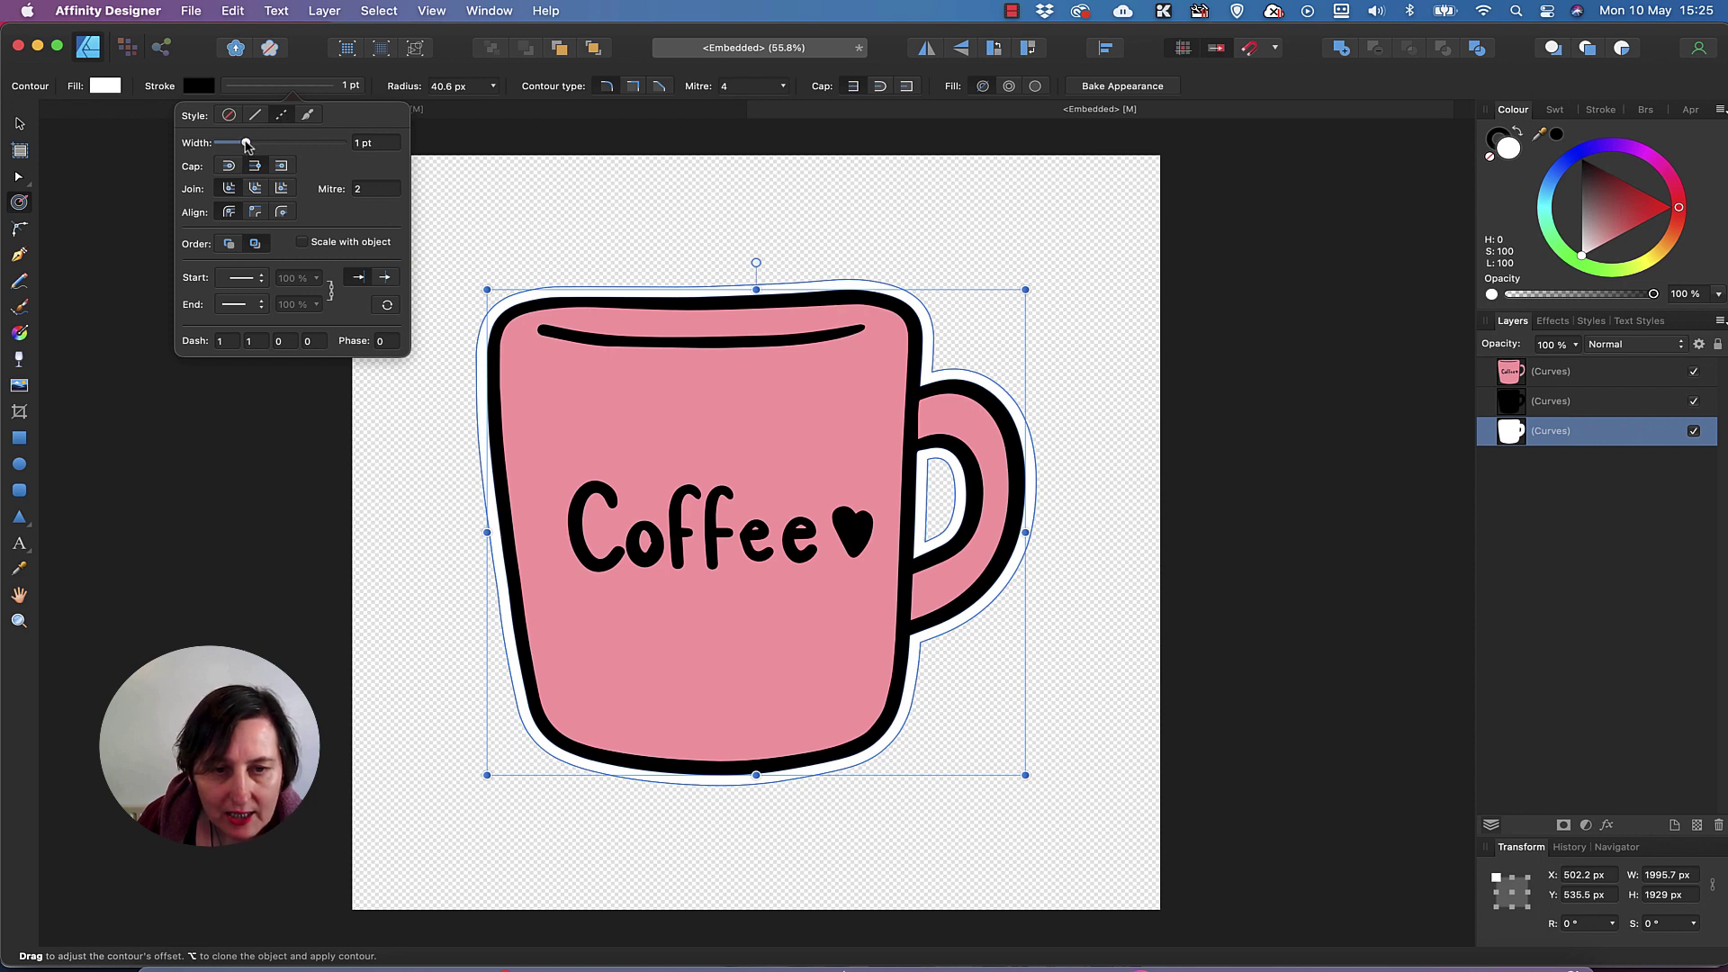
left_click_drag(248, 144, 291, 145)
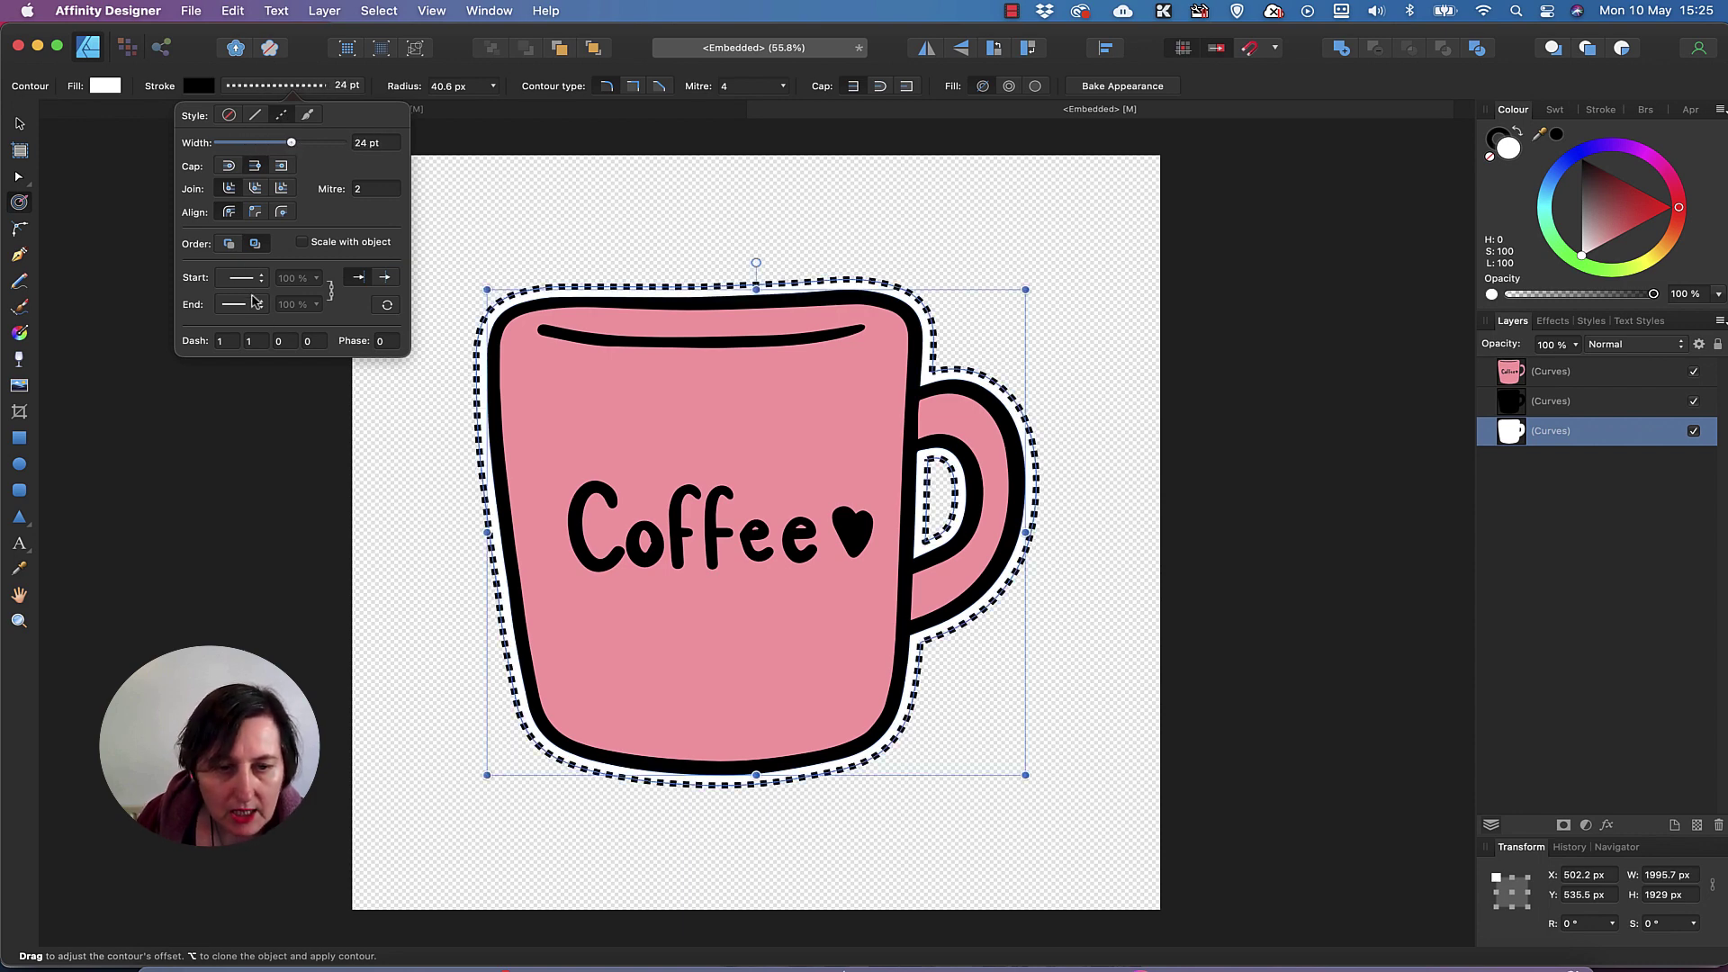
left_click(237, 342)
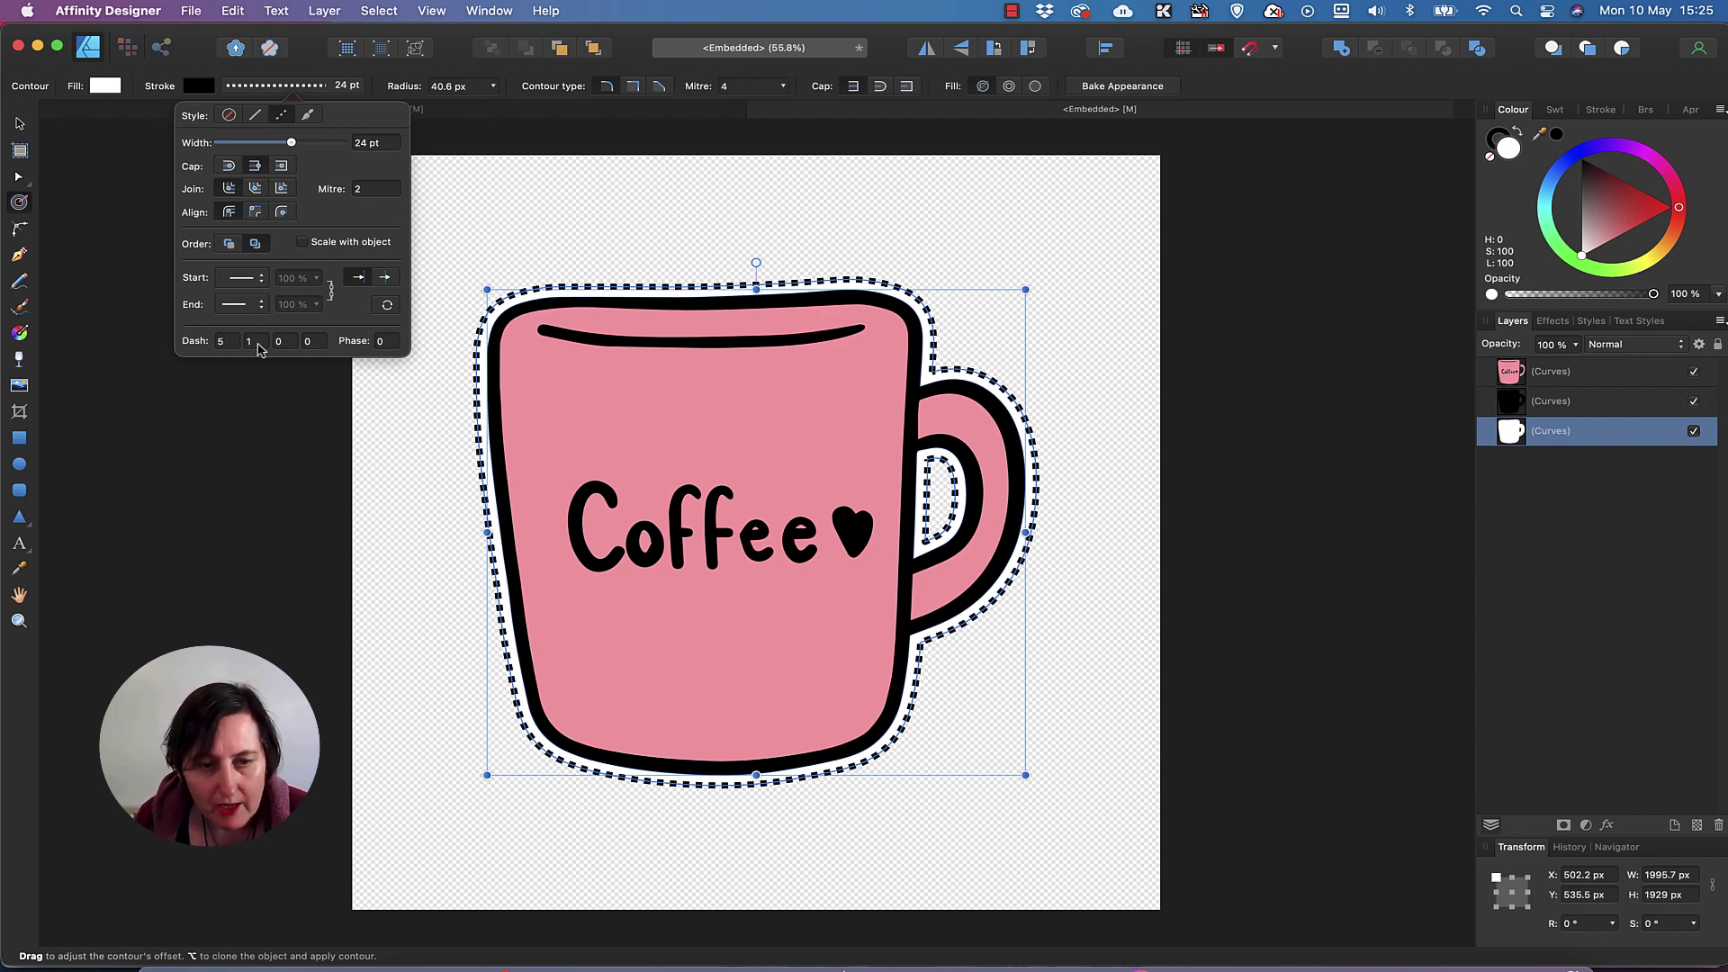
type("5")
key("Return")
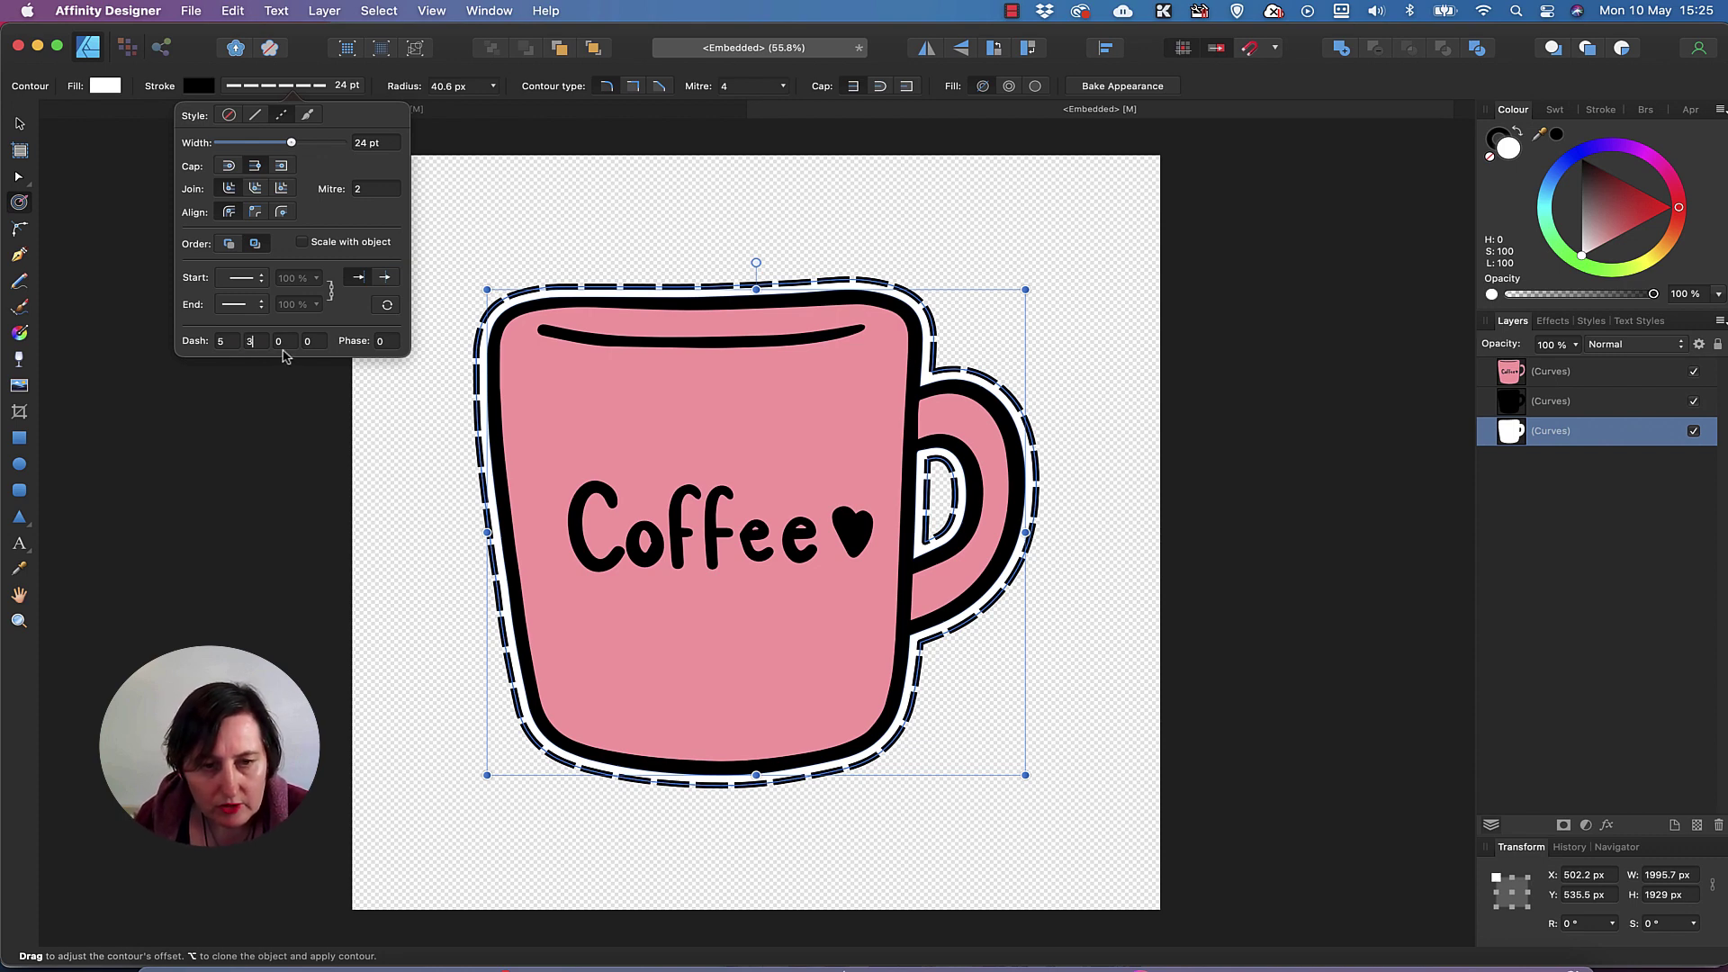
key("Return")
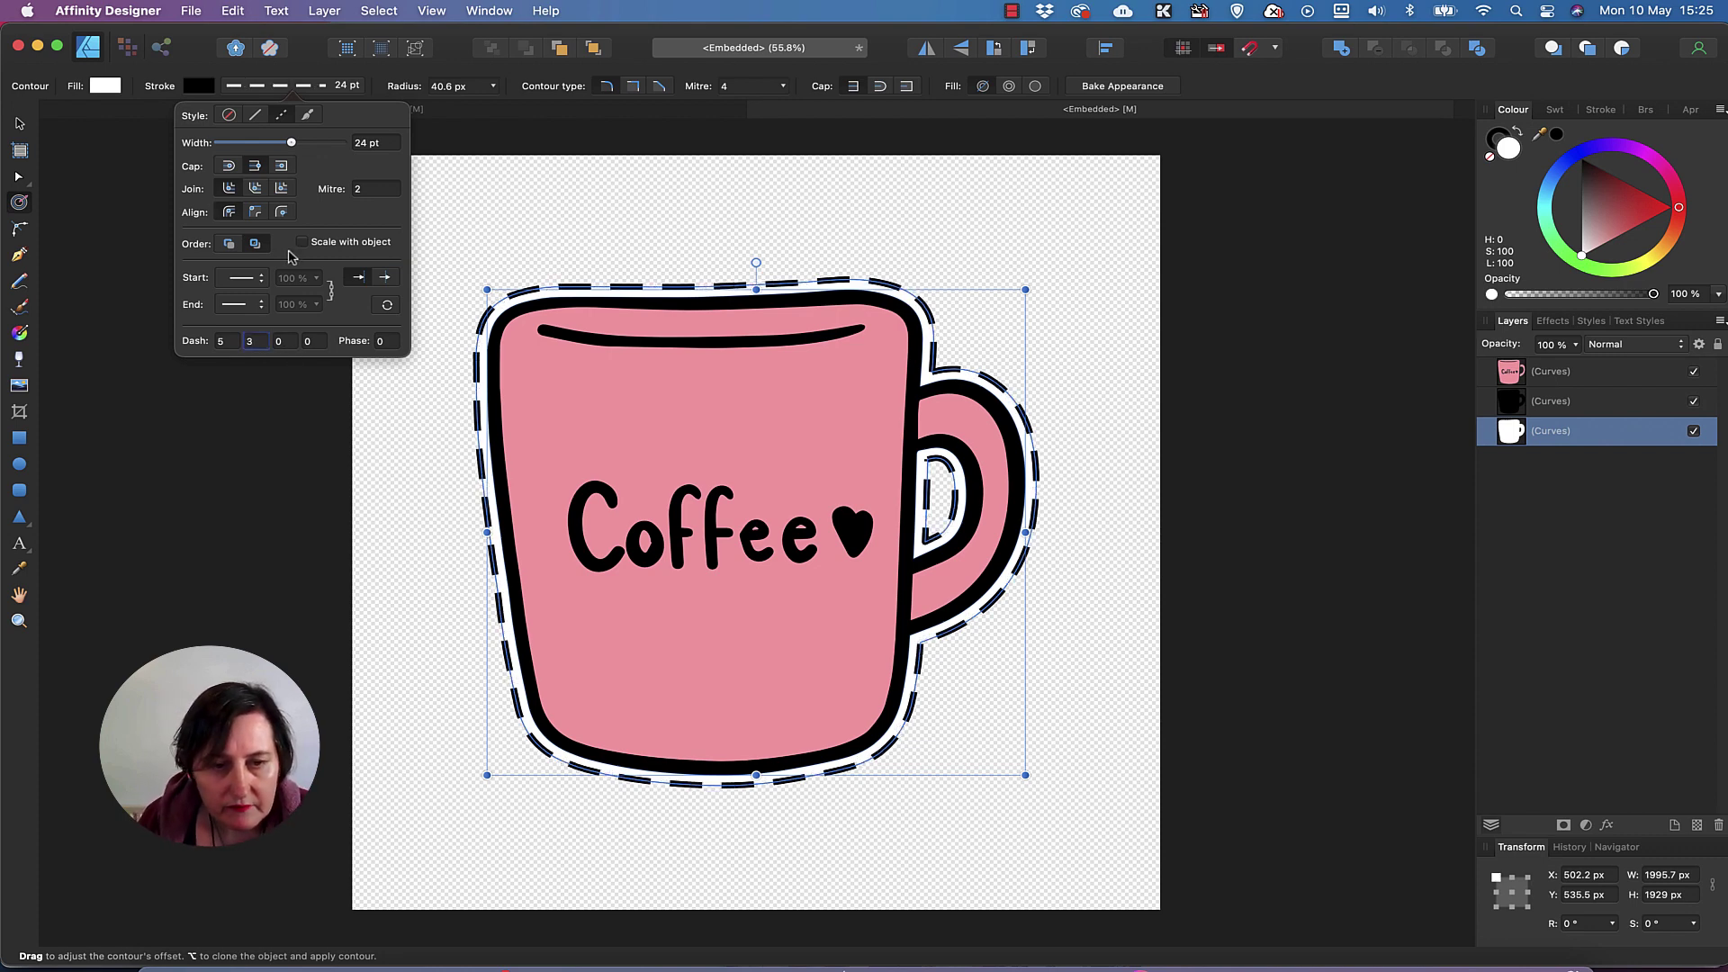
left_click(229, 167)
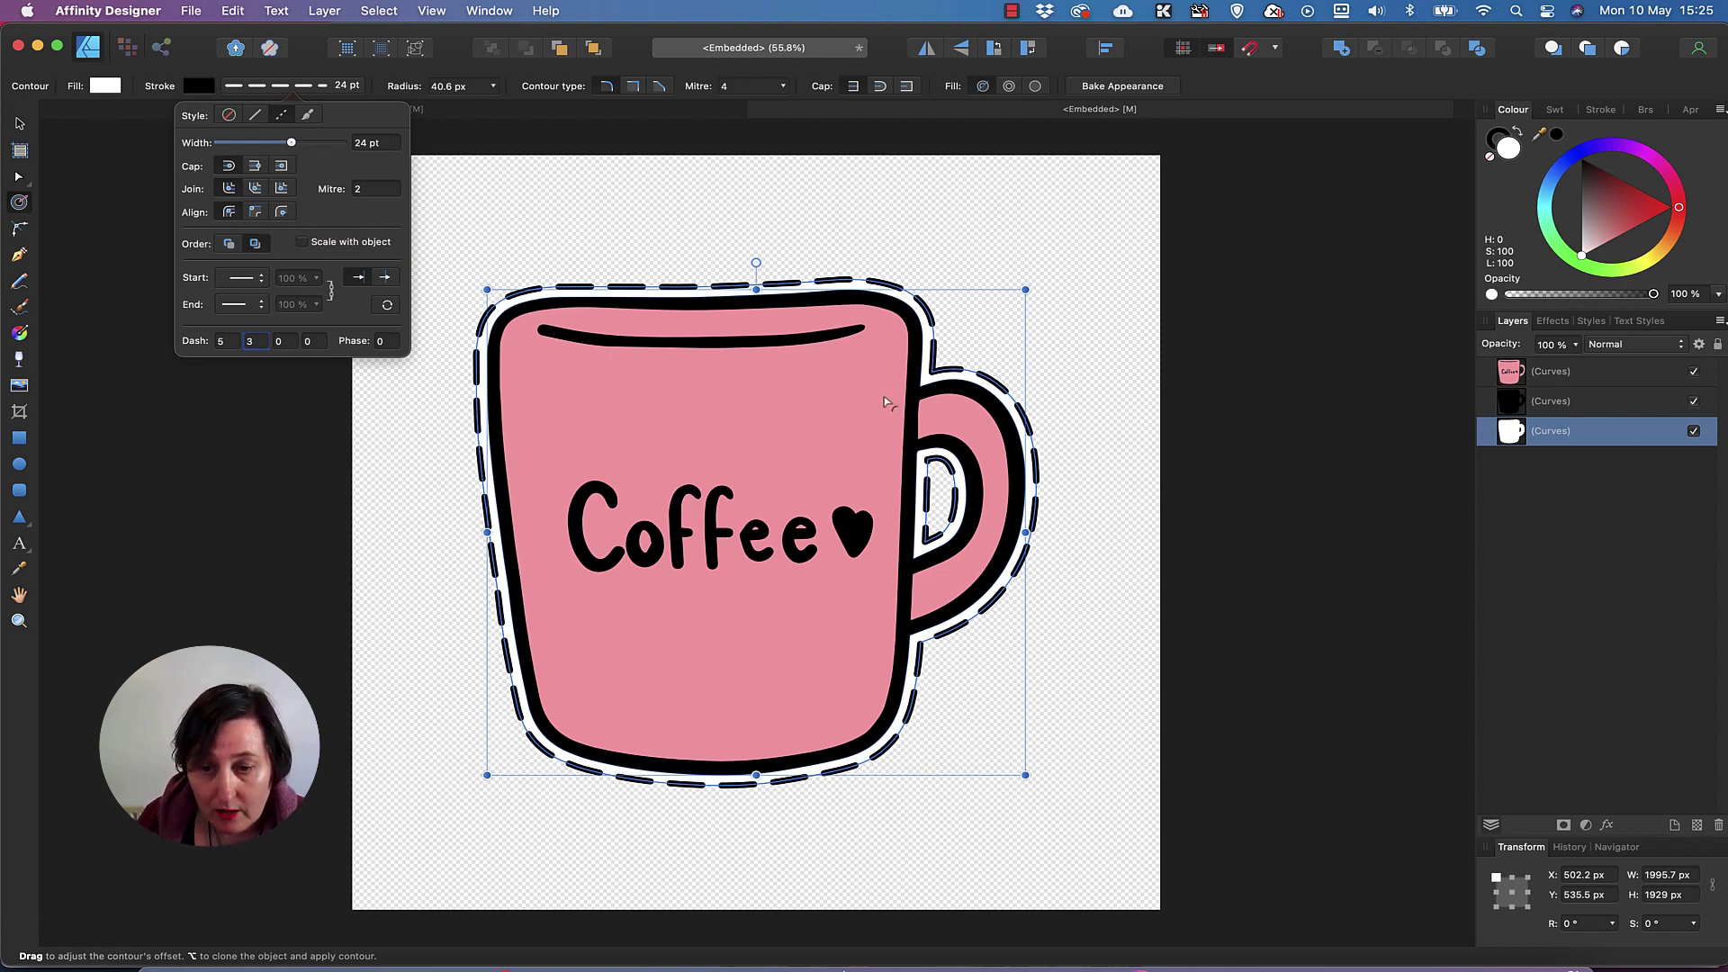
left_click(1219, 385)
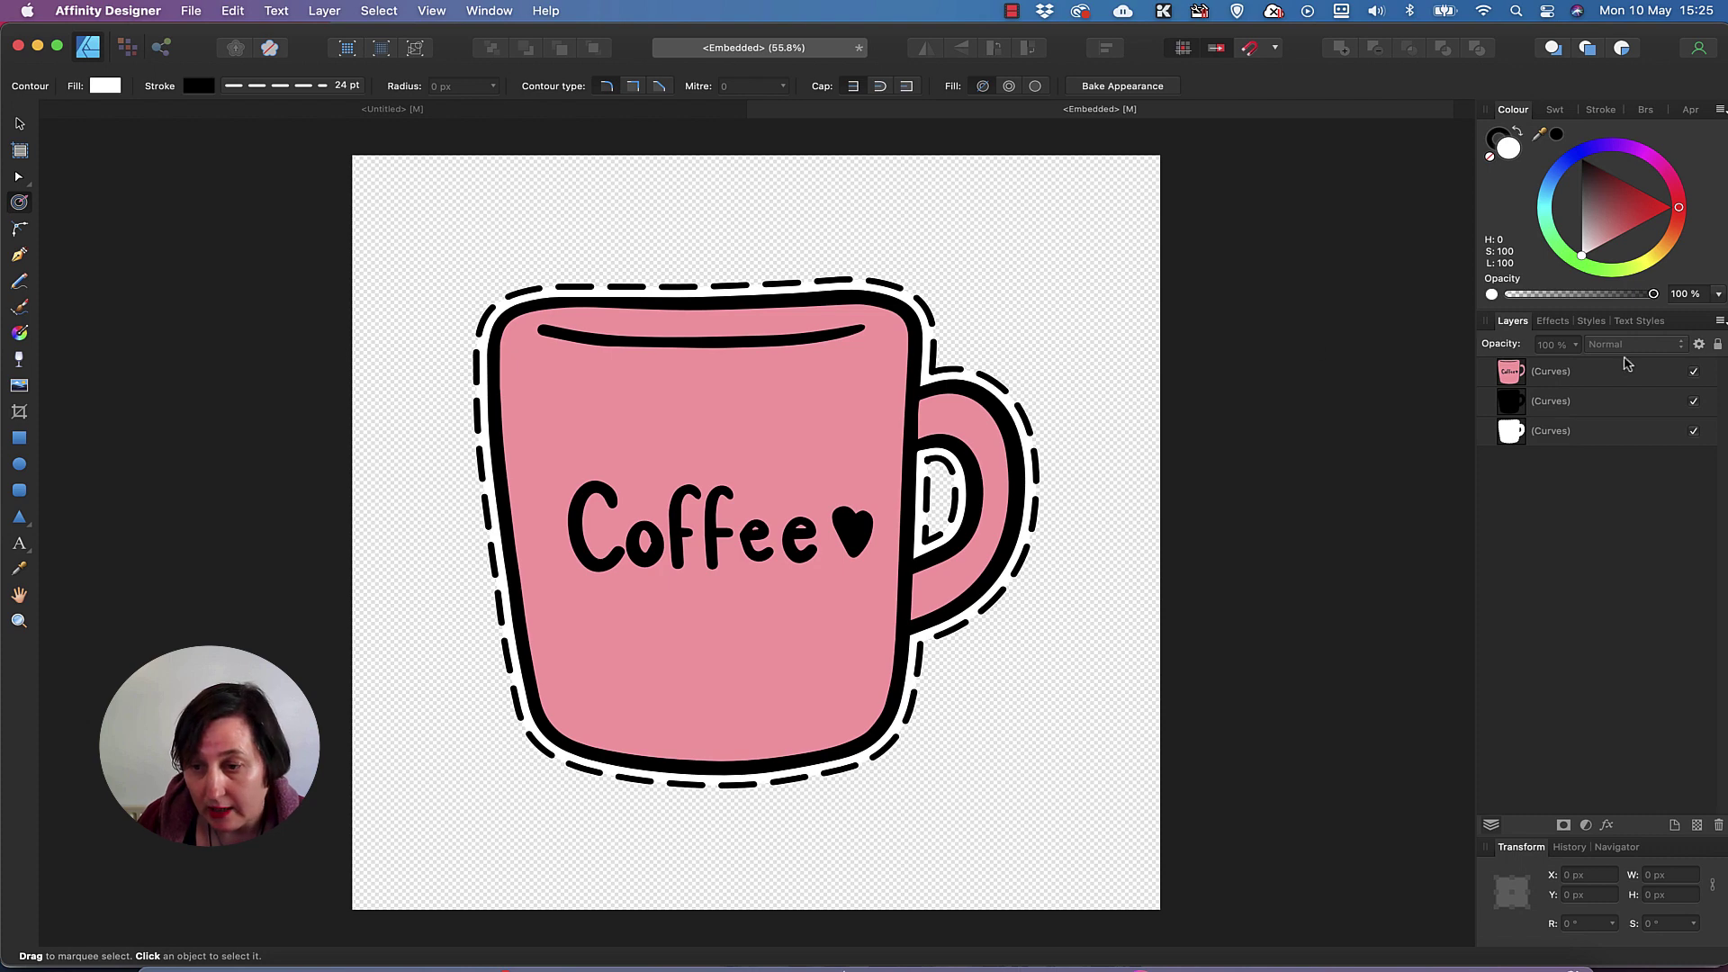
Step: Change the pink mug curves' fill to white and remove the fill from the dashed contour curves
left_click(1596, 379)
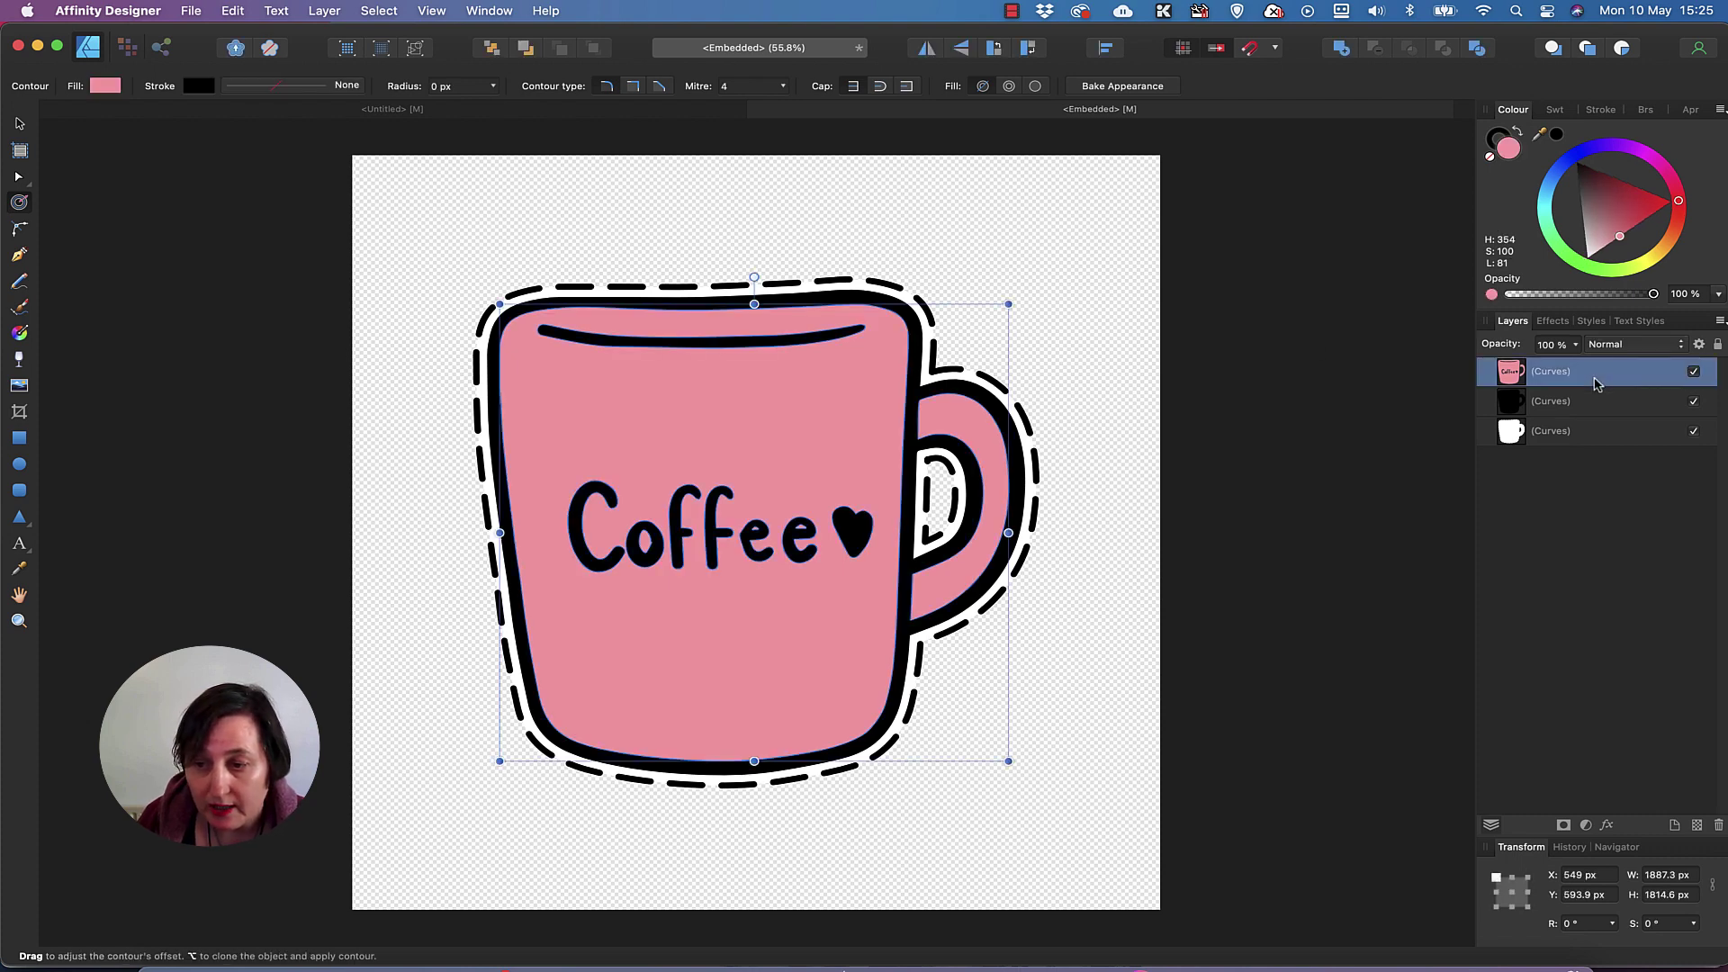
left_click_drag(1620, 236, 1587, 268)
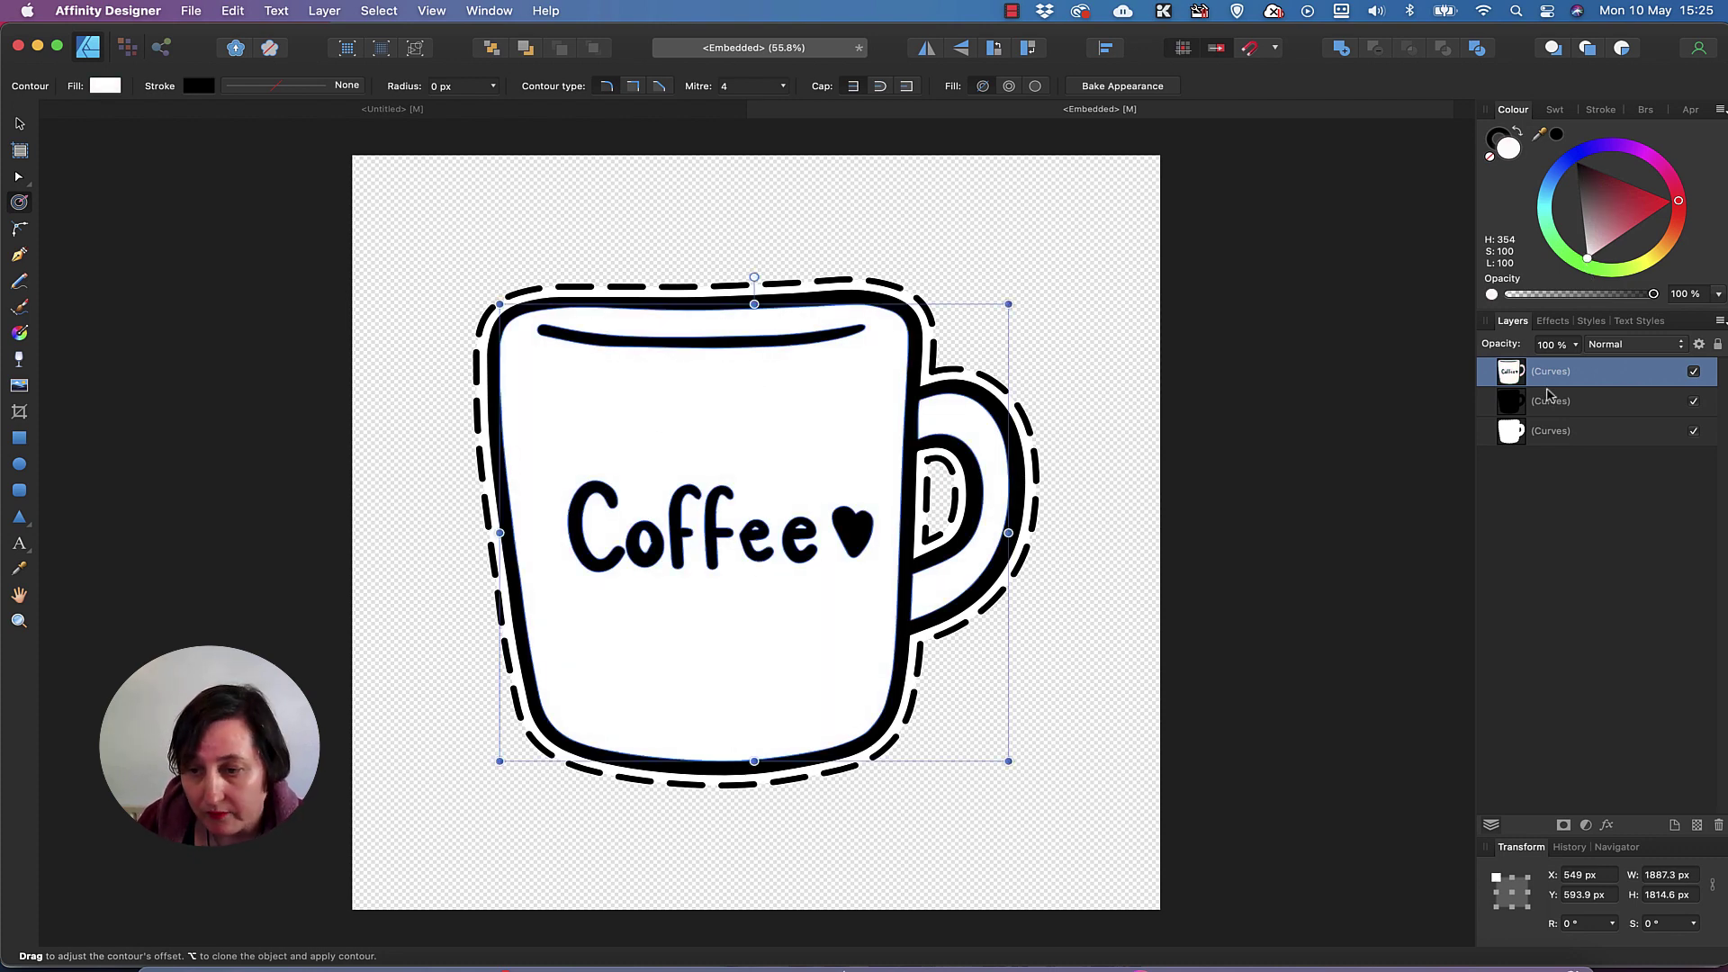
left_click(1527, 432)
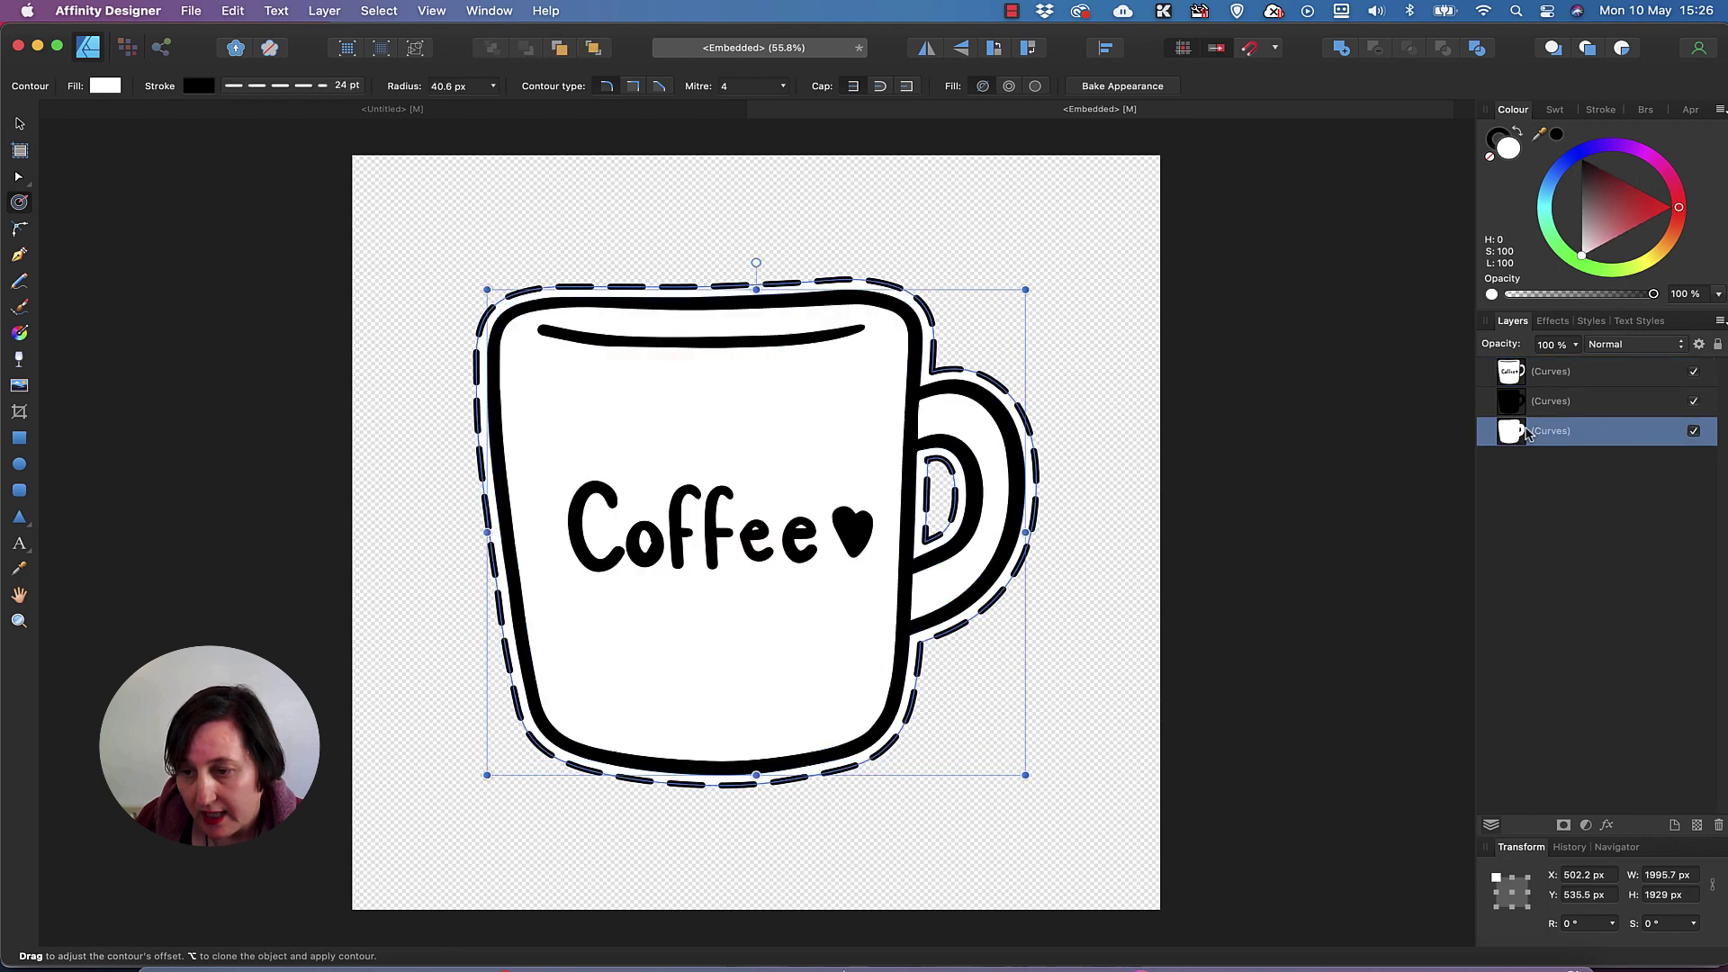
left_click(104, 87)
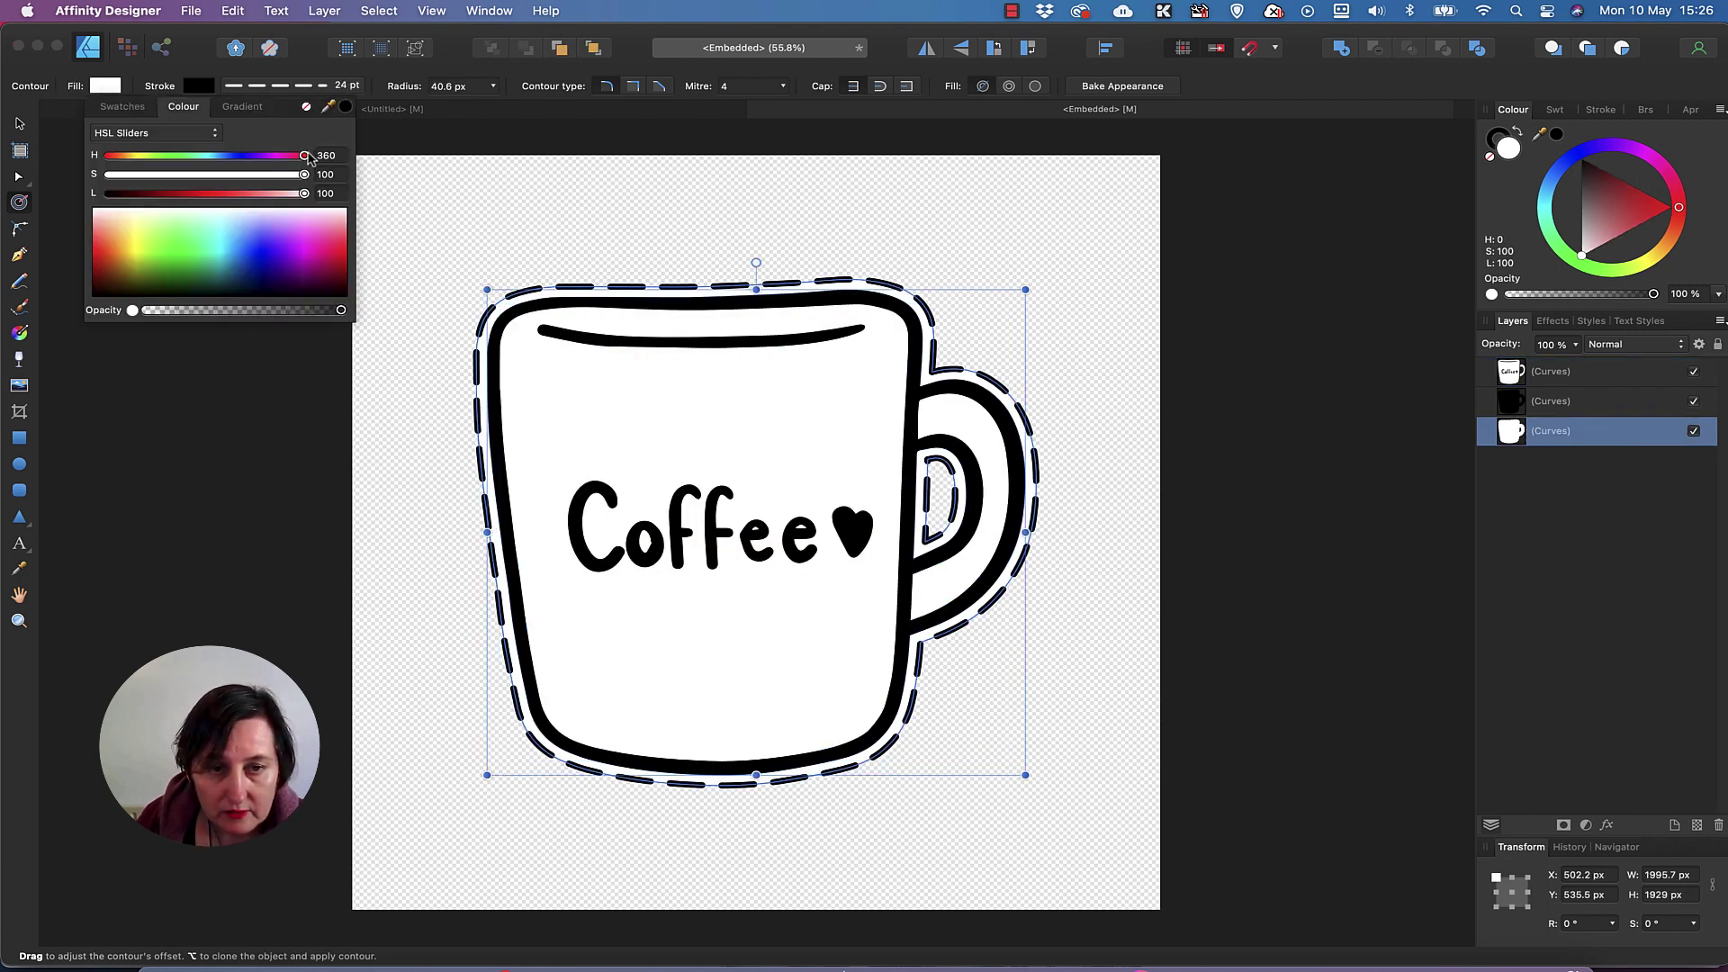
left_click(306, 108)
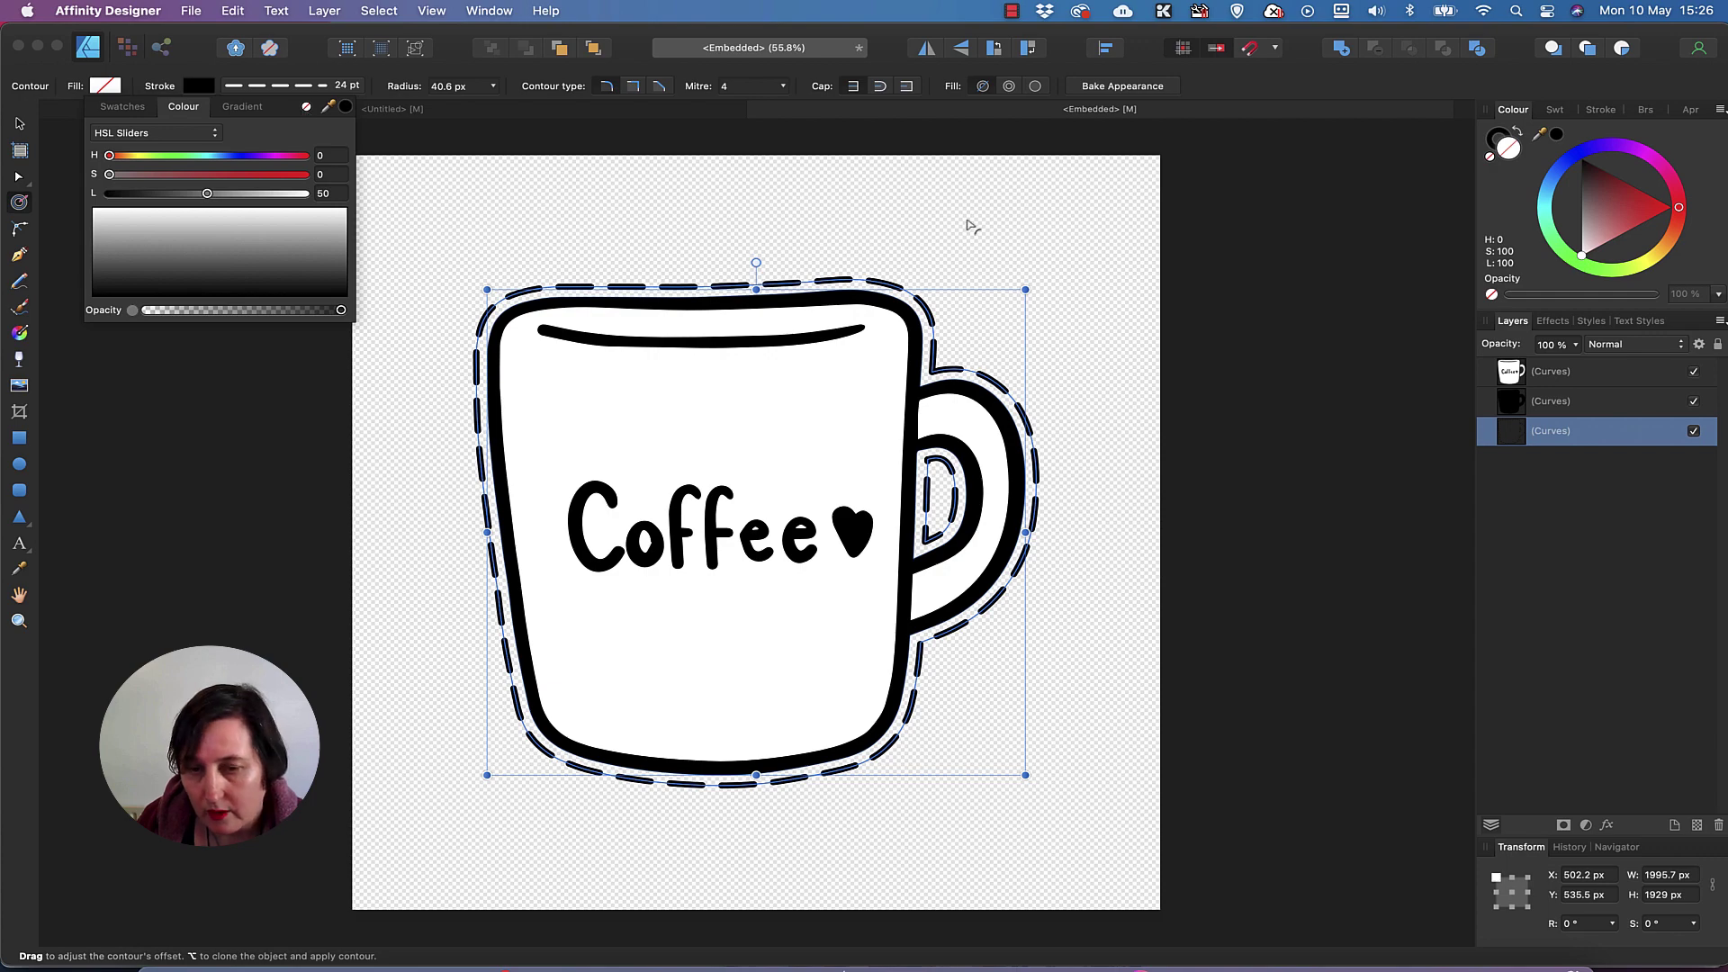
key("super+1")
scroll(1003, 407, "down", 8)
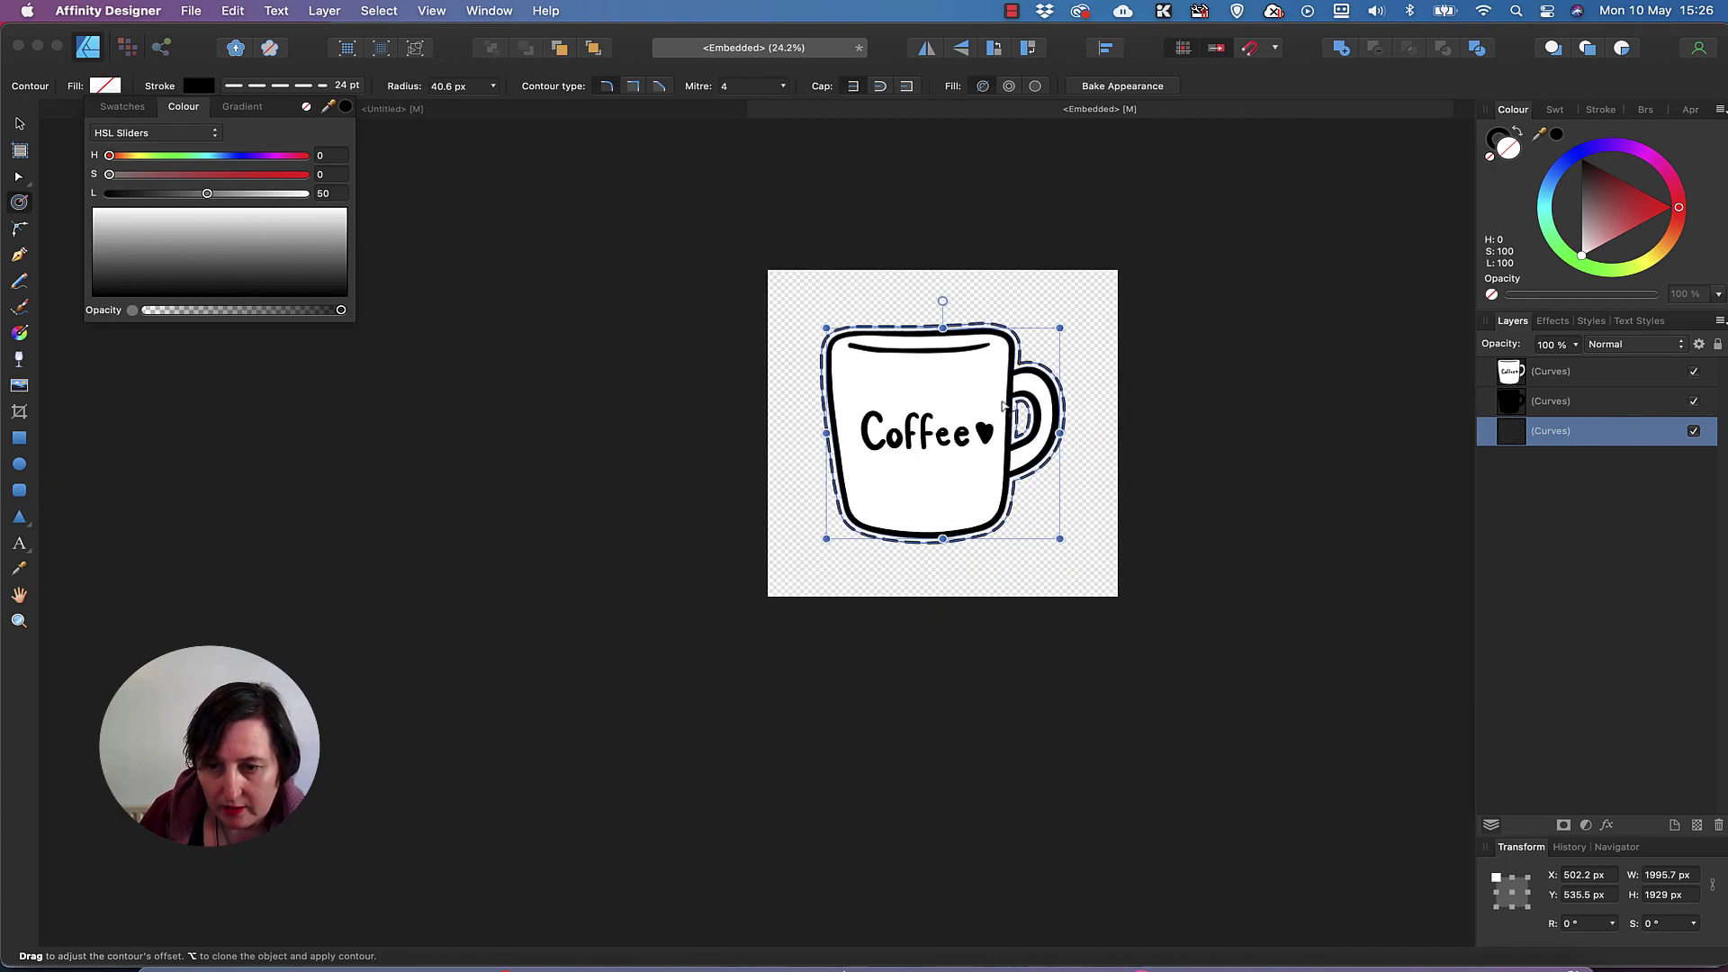
Step: Rasterise the dashed contour curves around the mug into a pixel layer
scroll(1004, 407, "up", 4)
scroll(1004, 406, "up", 2)
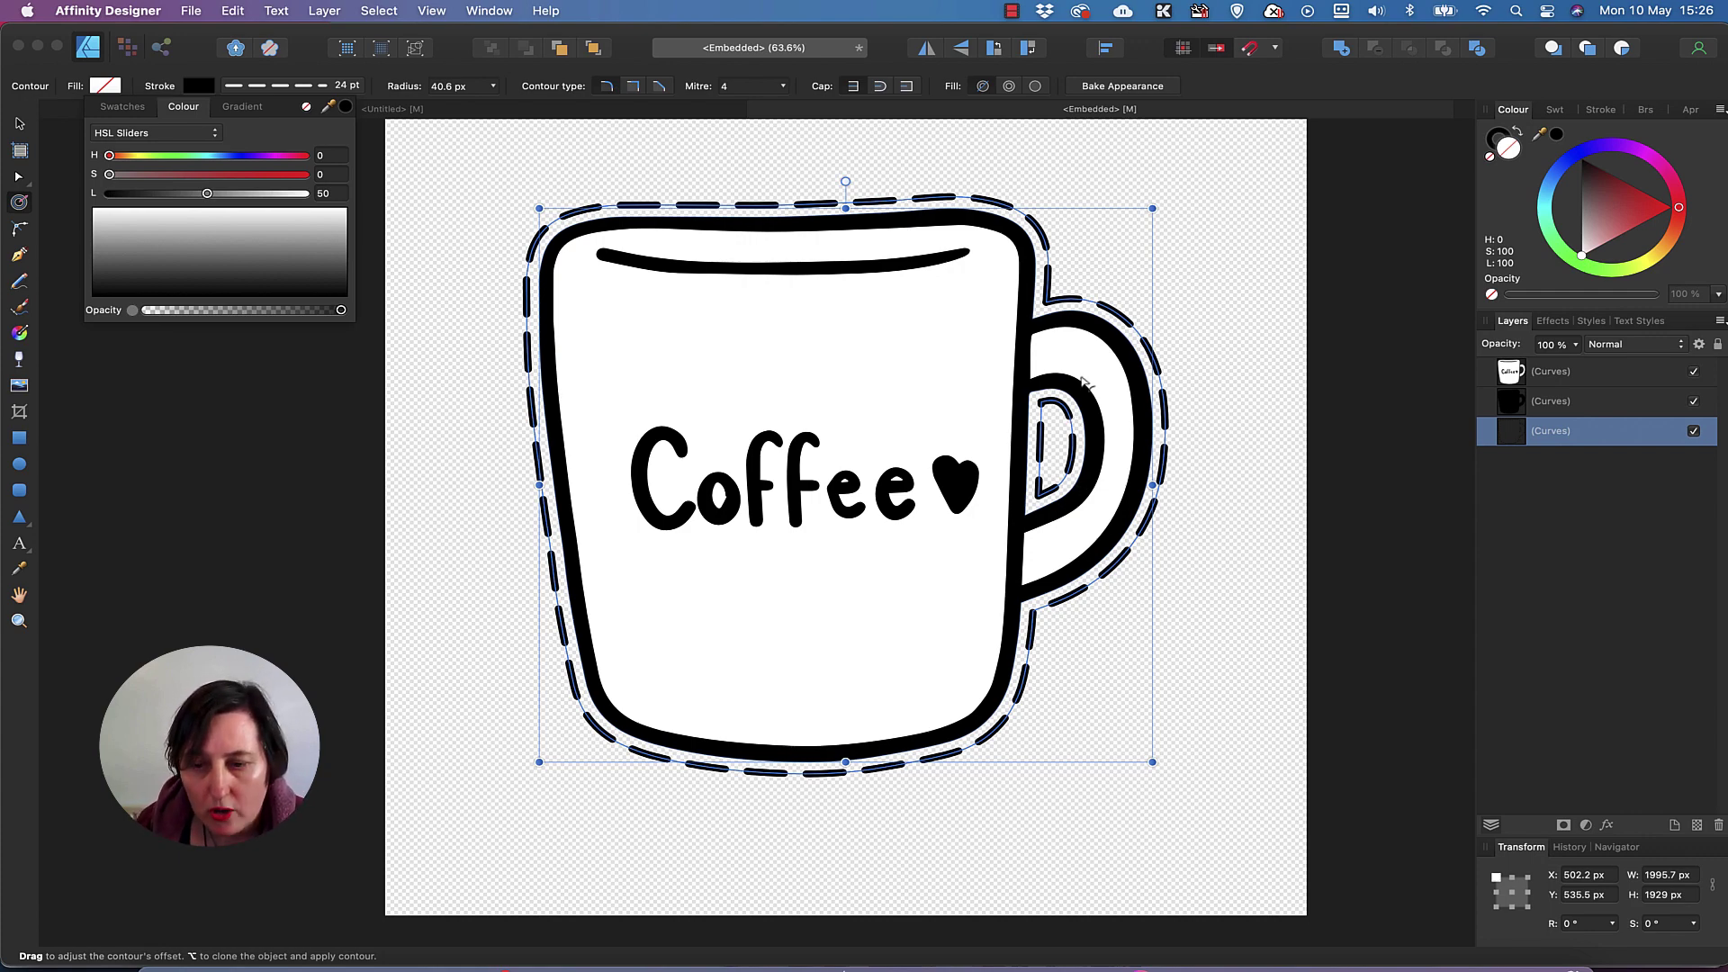
right_click(1546, 438)
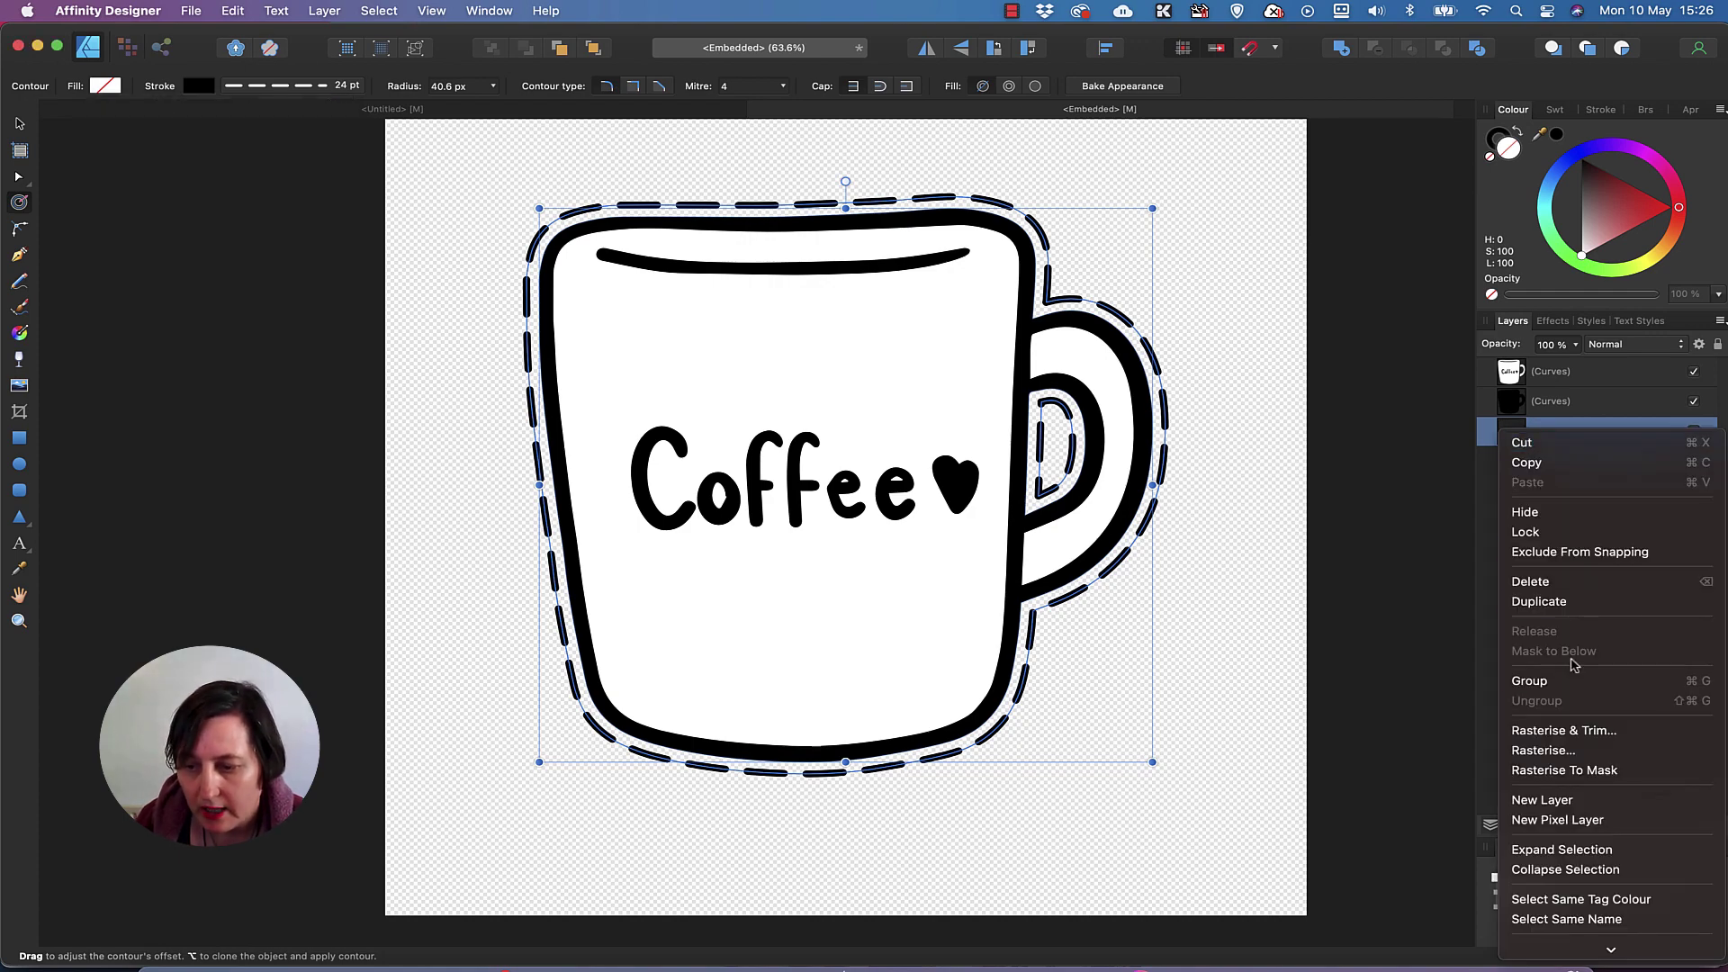
left_click(1575, 751)
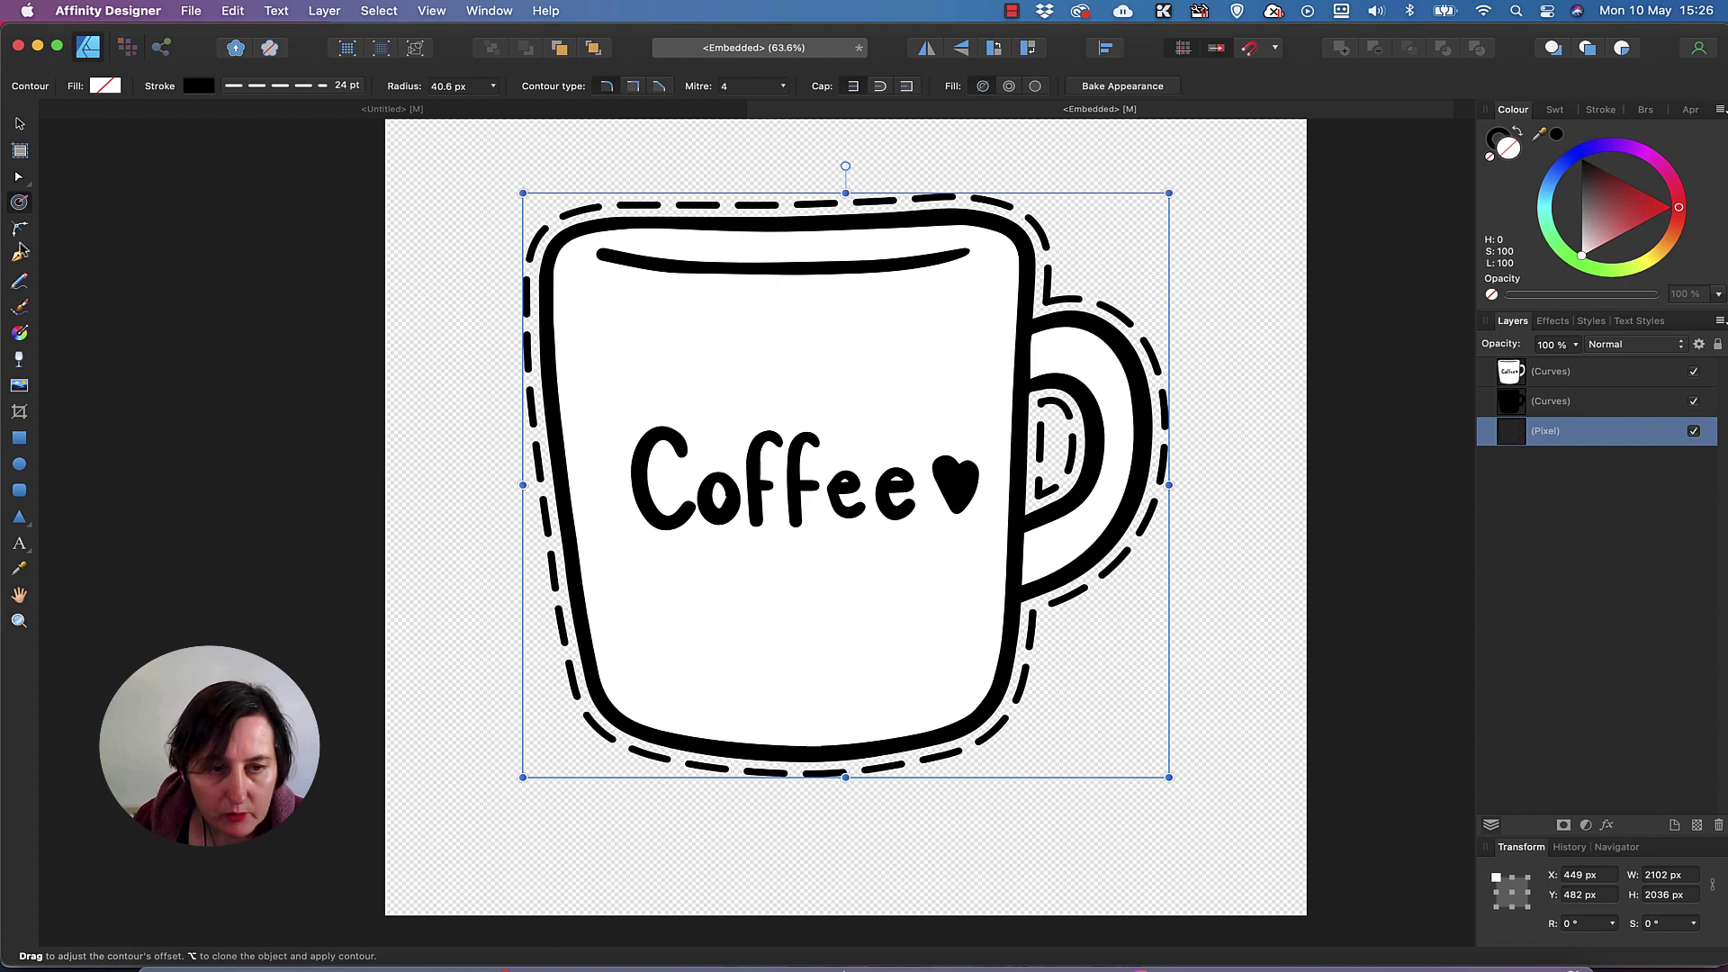
Step: Erase the dashes inside the mug handle with a 47 px eraser and close the embedded document
left_click(128, 46)
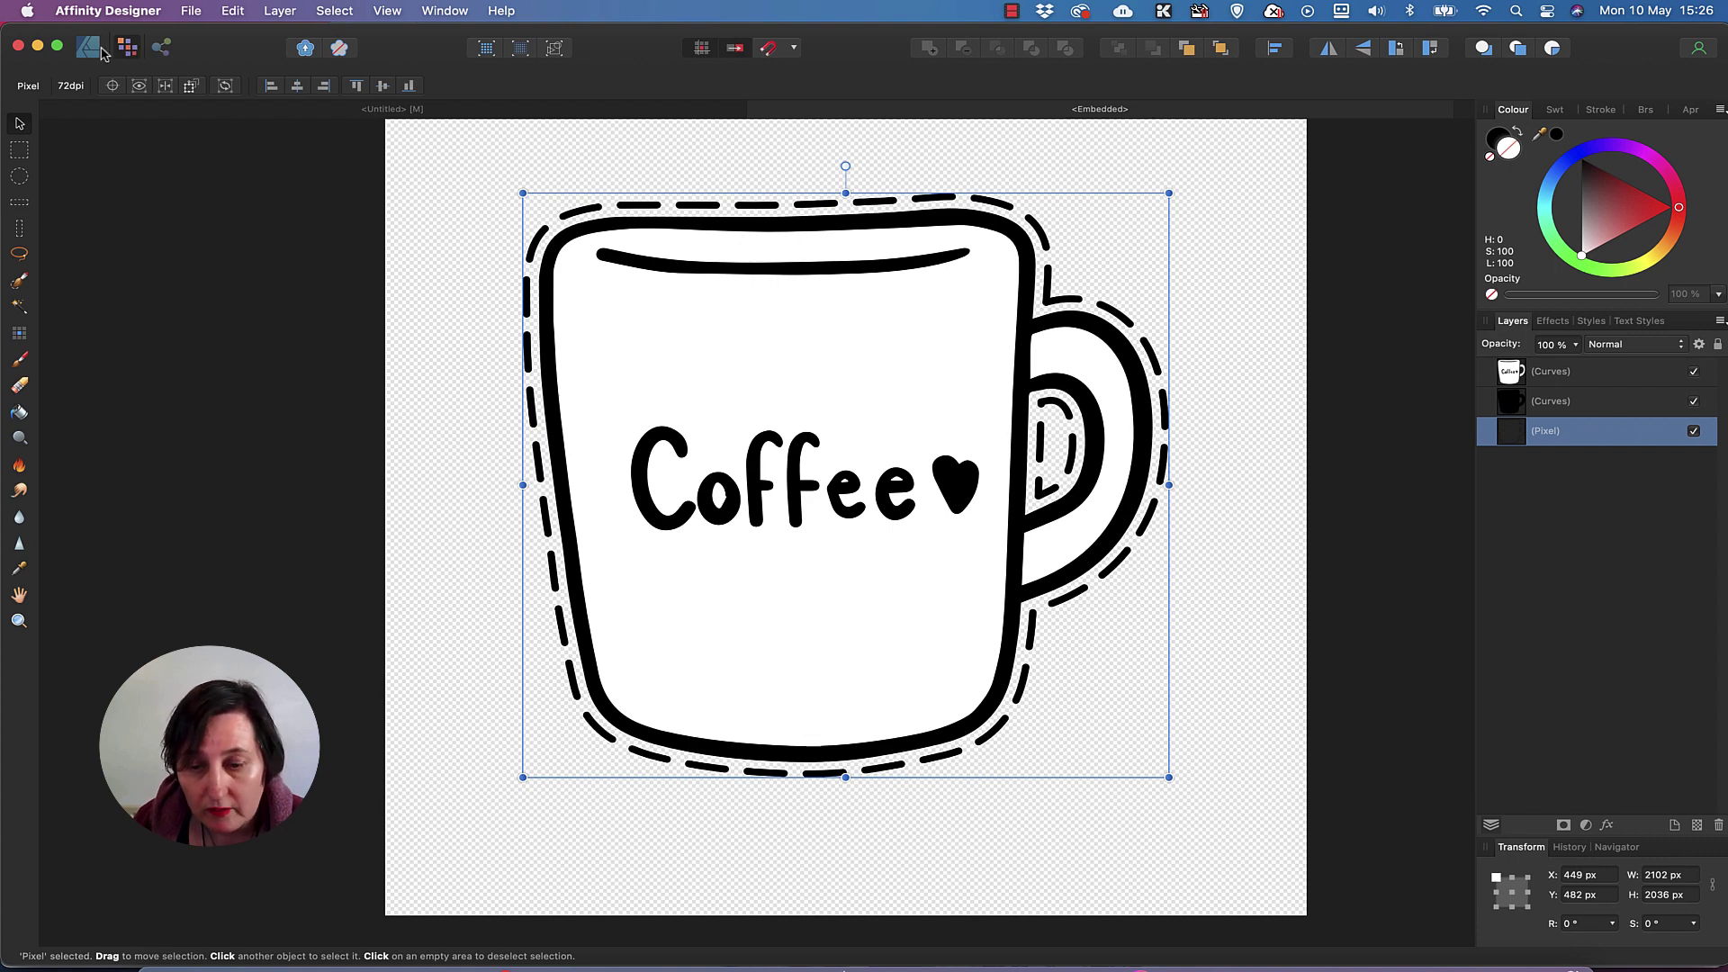
left_click(19, 385)
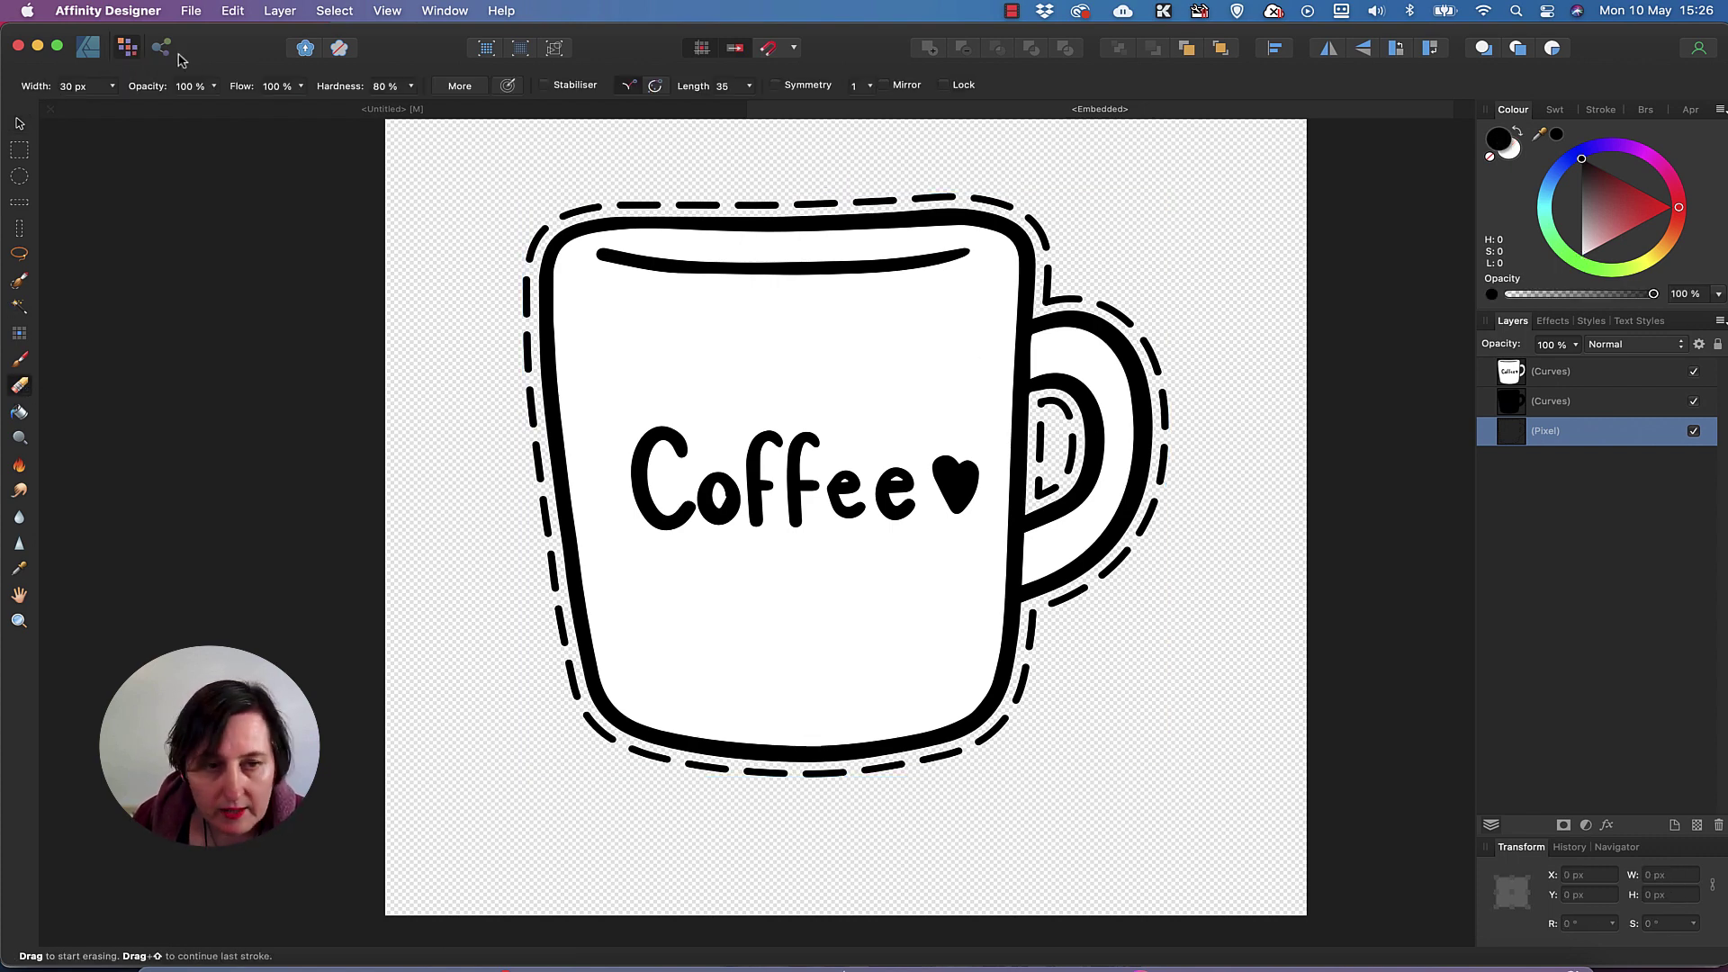
left_click(112, 85)
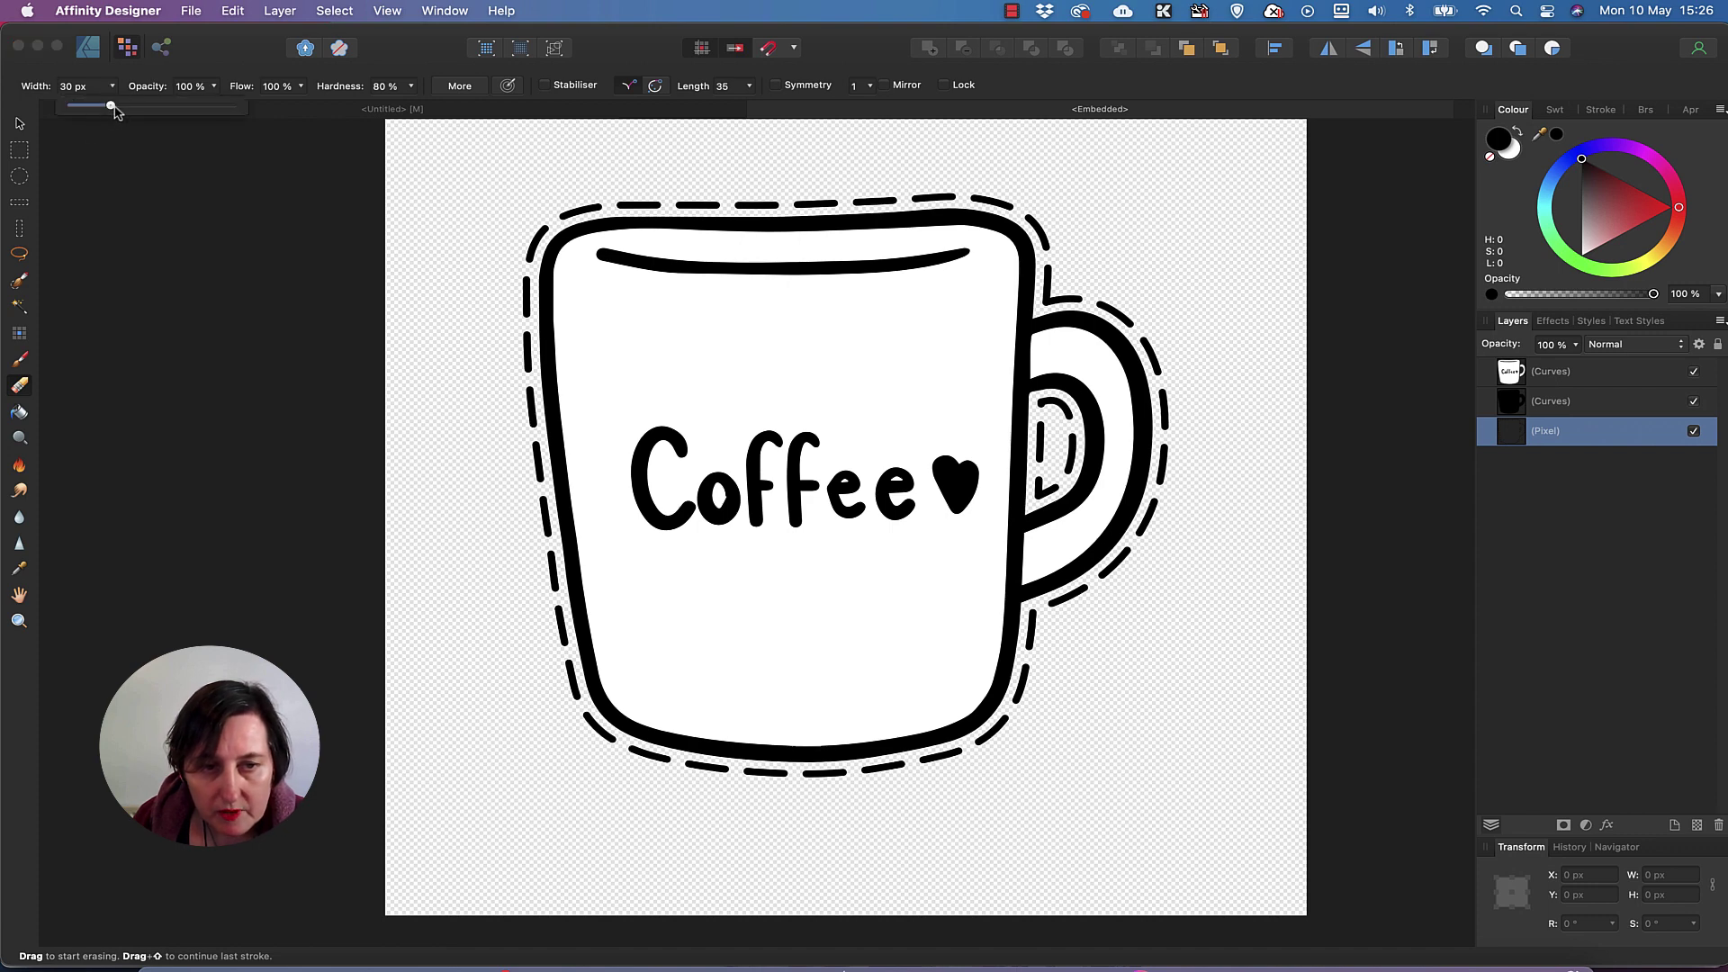
left_click_drag(111, 106, 138, 107)
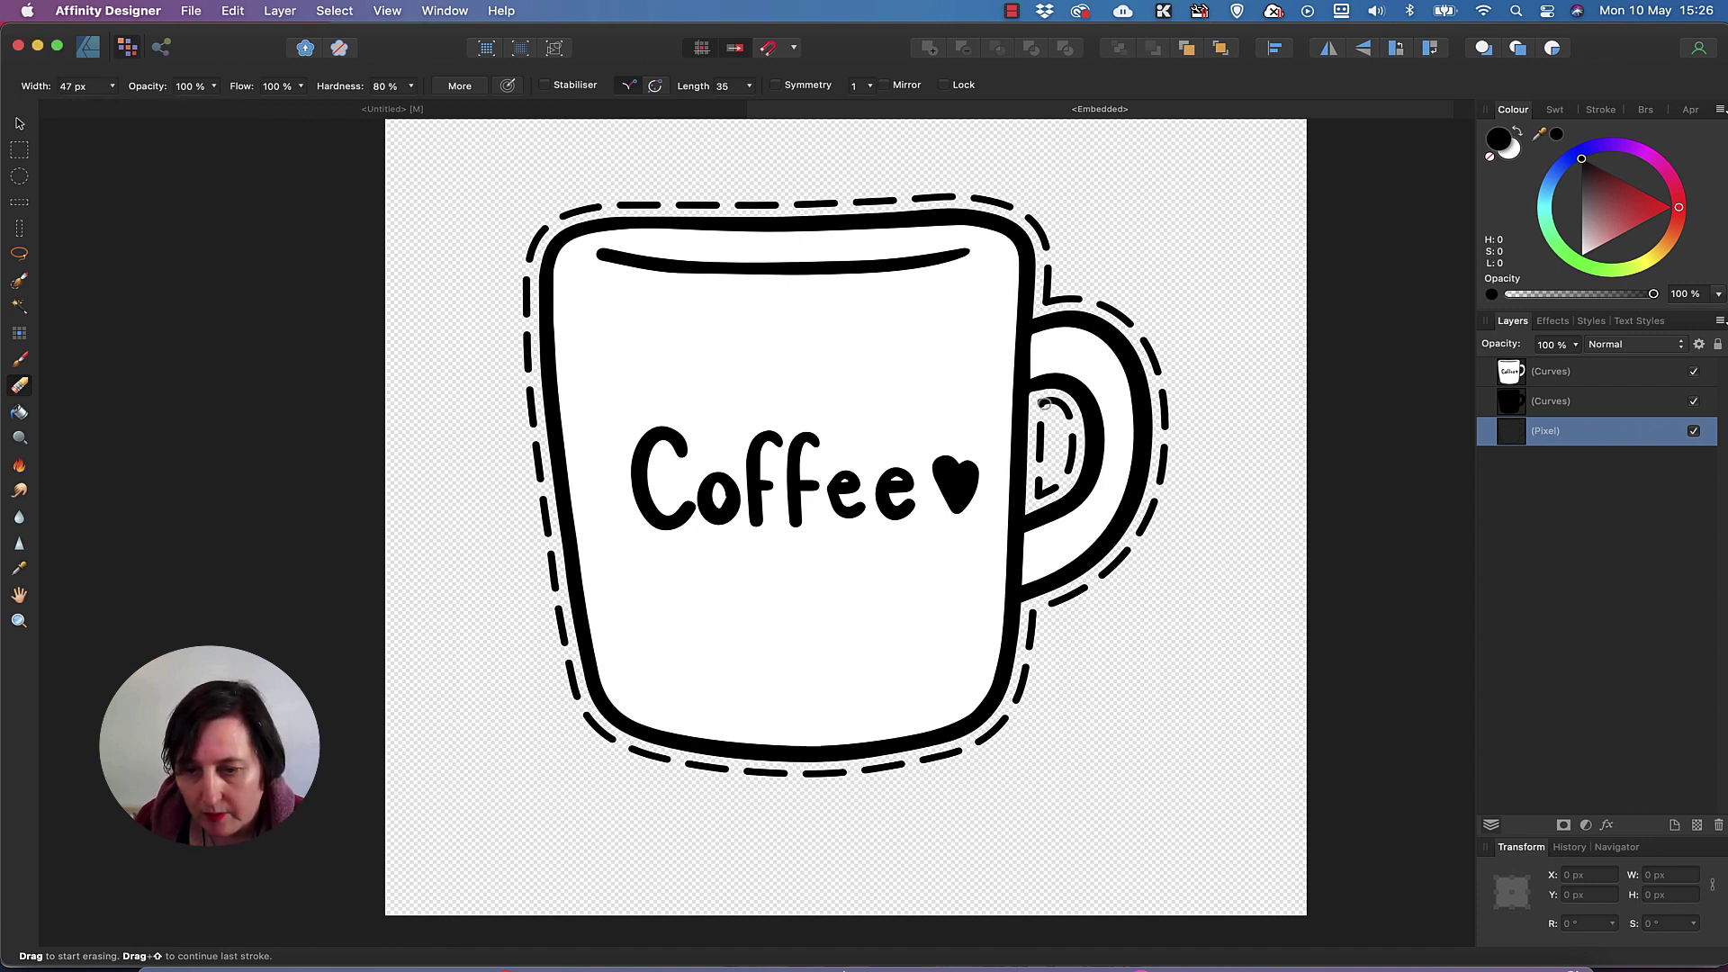
mouse_move(1044, 404)
left_mouse_down()
mouse_move(1068, 431)
mouse_move(1043, 398)
mouse_move(1041, 491)
mouse_move(1072, 450)
left_mouse_up()
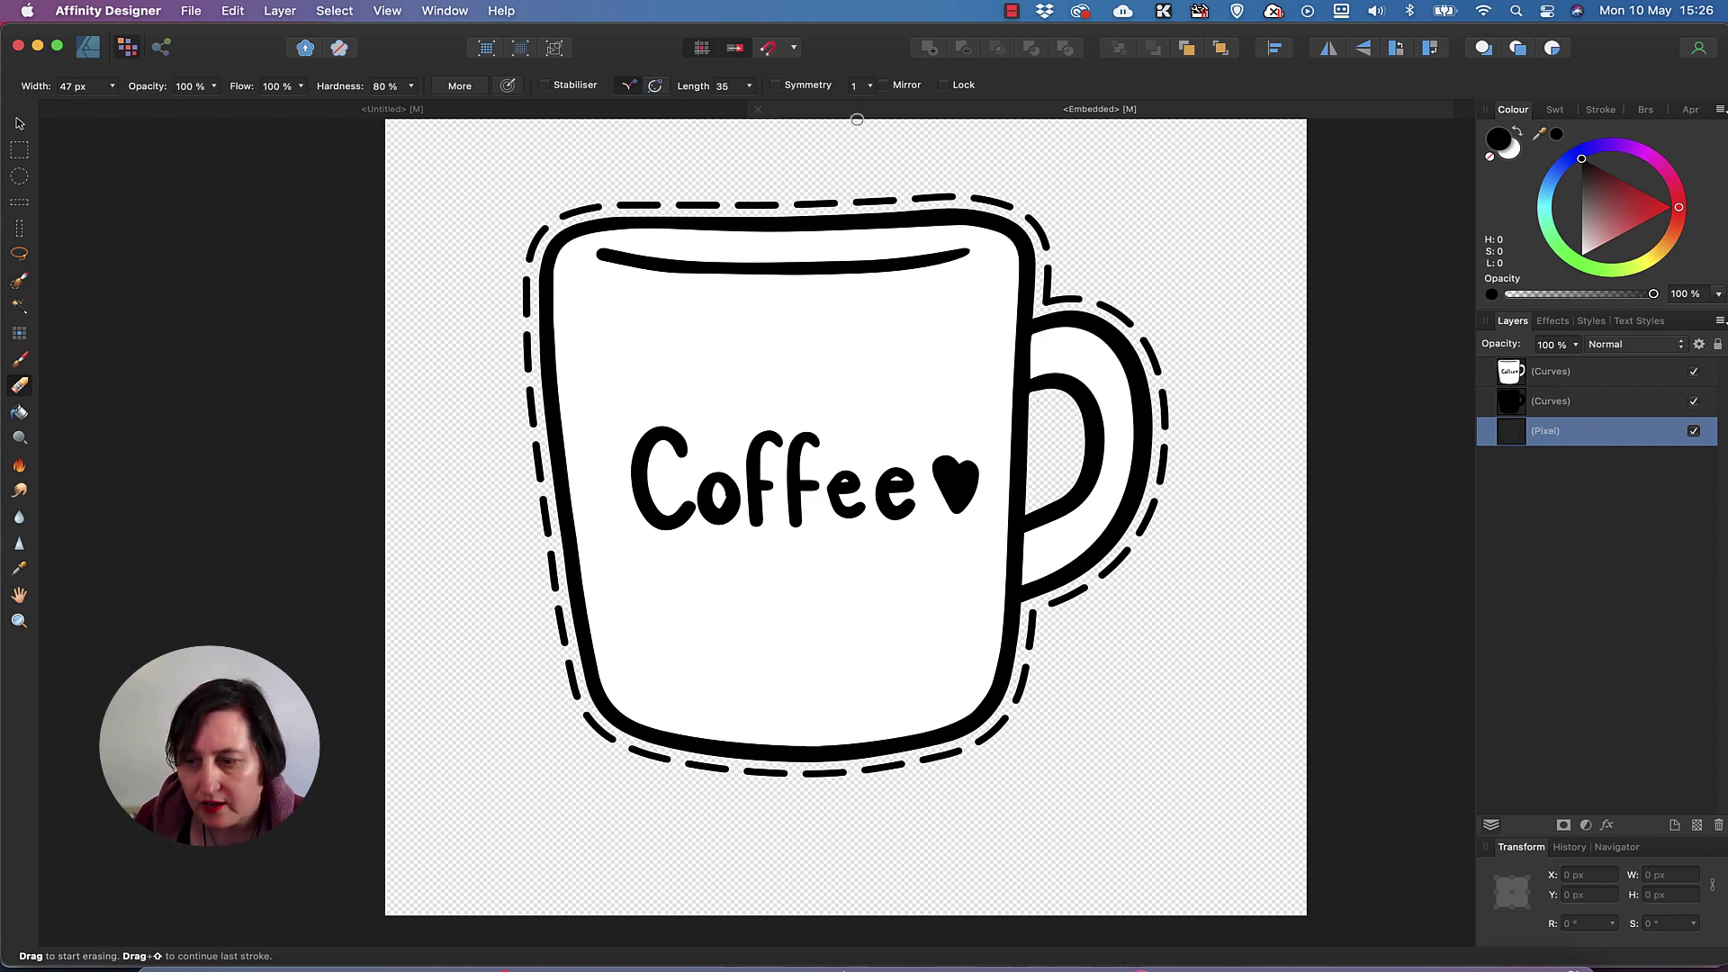
left_click(761, 112)
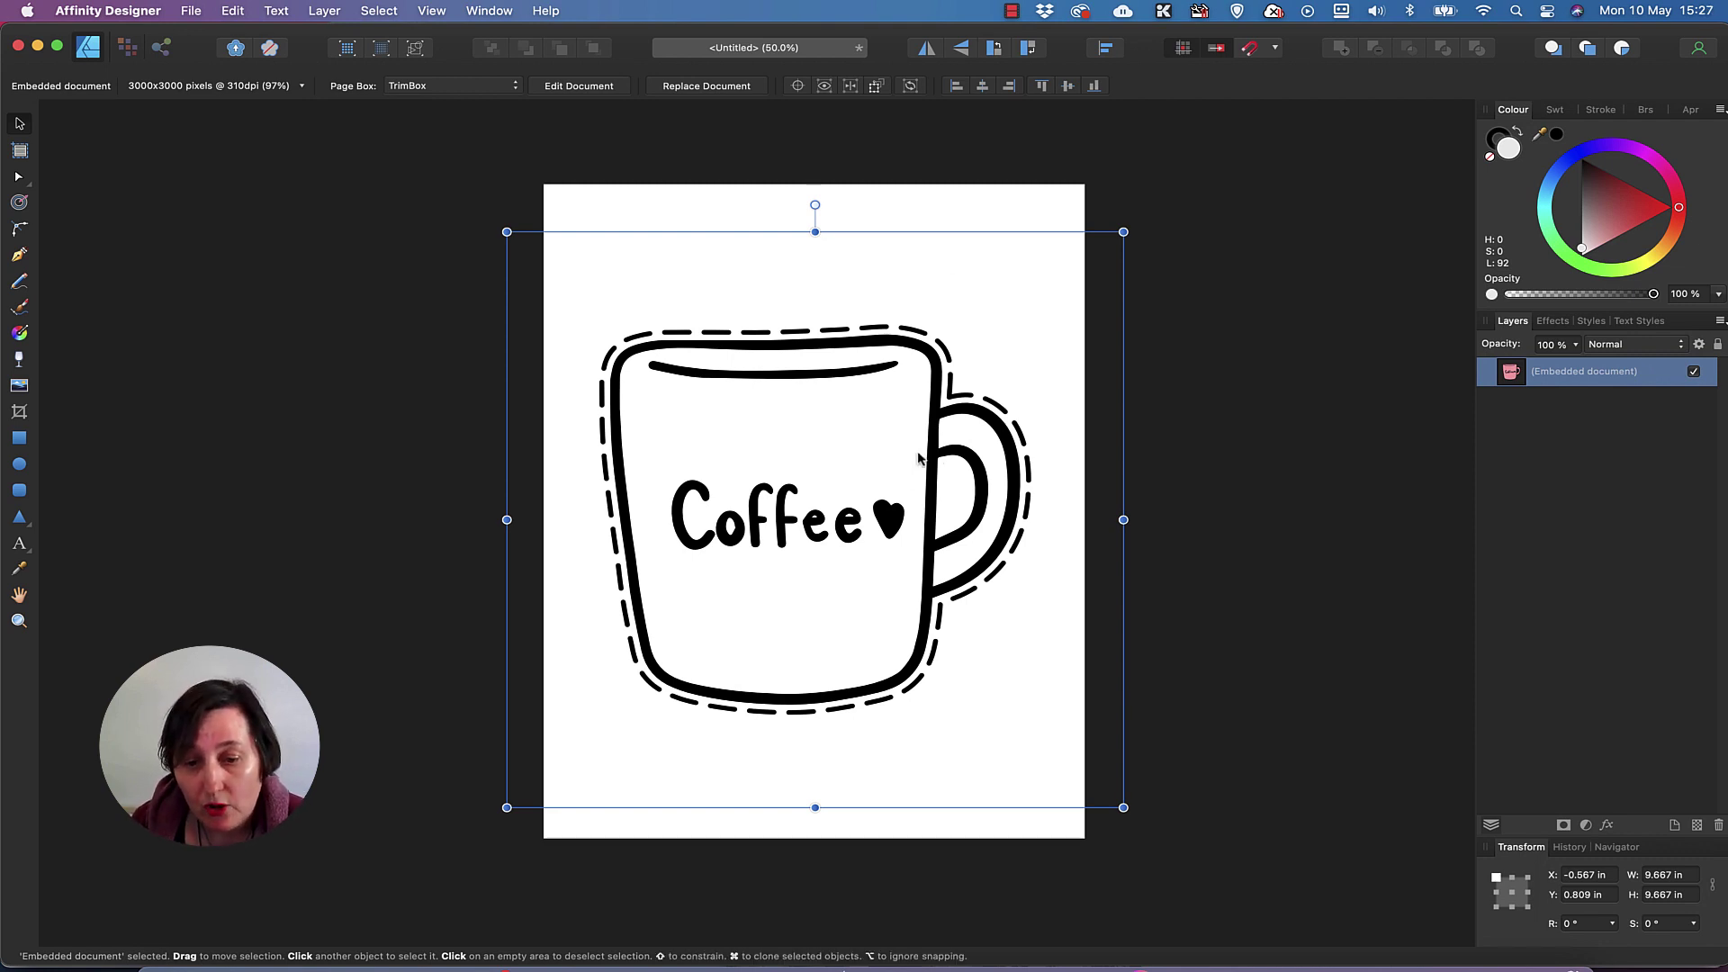
Step: Create a new portrait Letter document, 8.5 × 11 in at 300 DPI
left_click(200, 17)
left_click(203, 36)
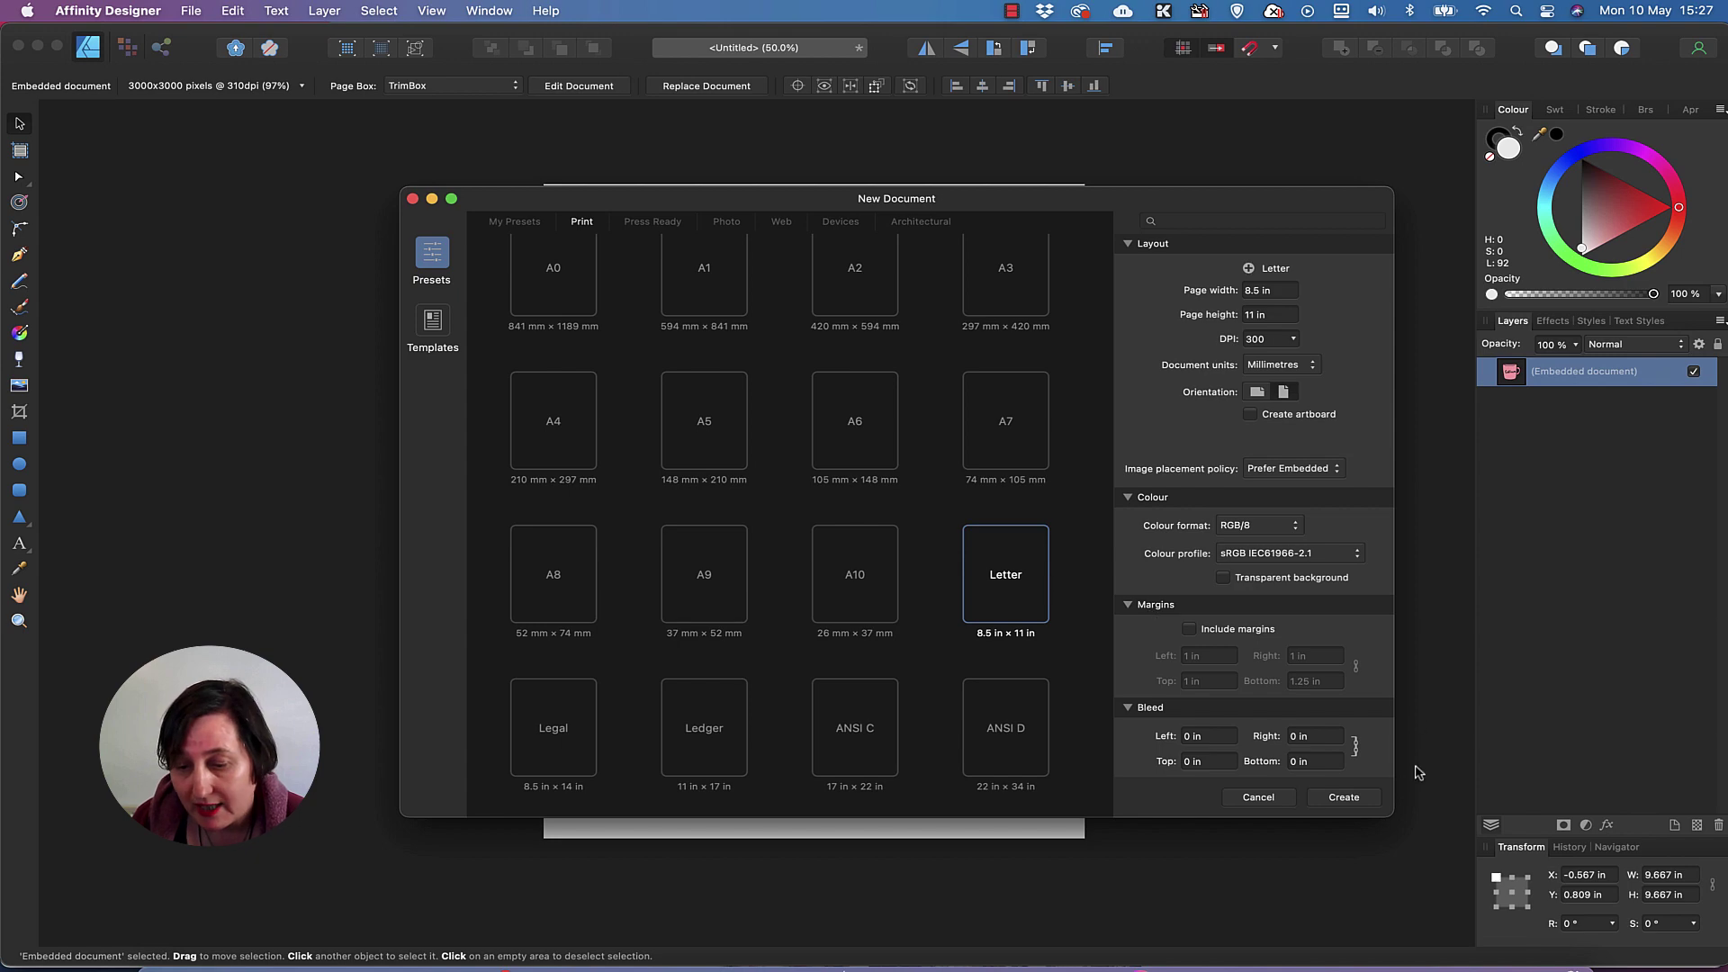
left_click(1344, 797)
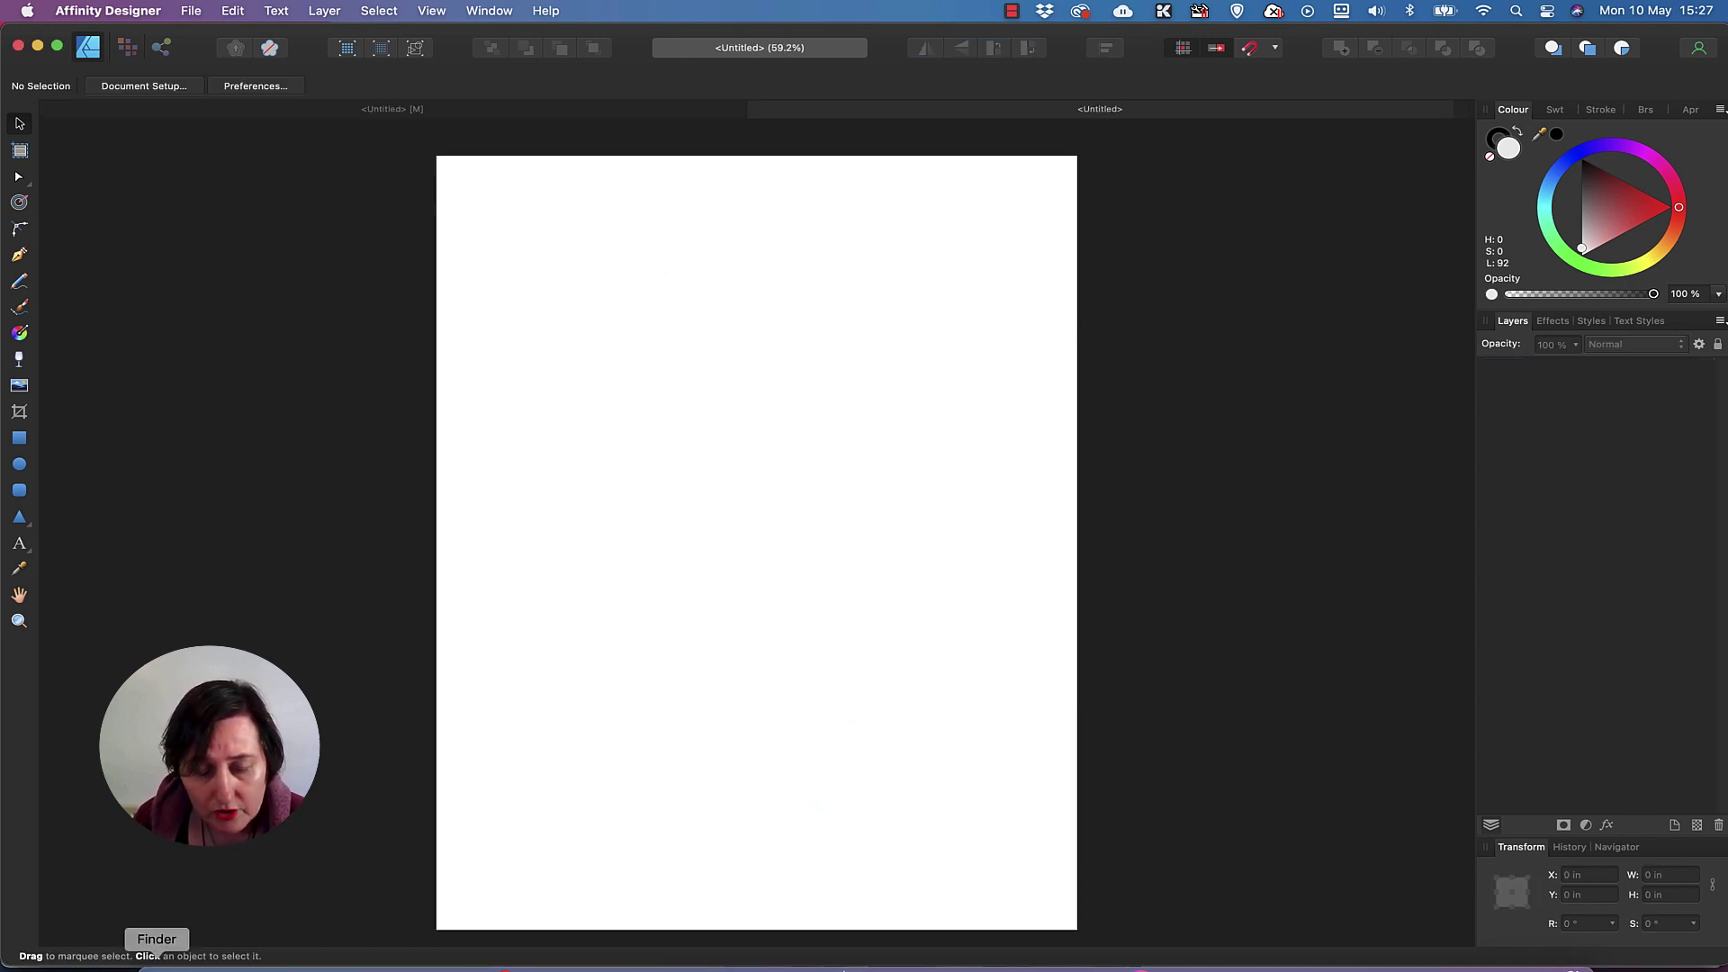
Step: Place the cake image PNG-12.png from the downloaded PNG folder on the page and rasterise it
left_click(155, 965)
left_click(1135, 548)
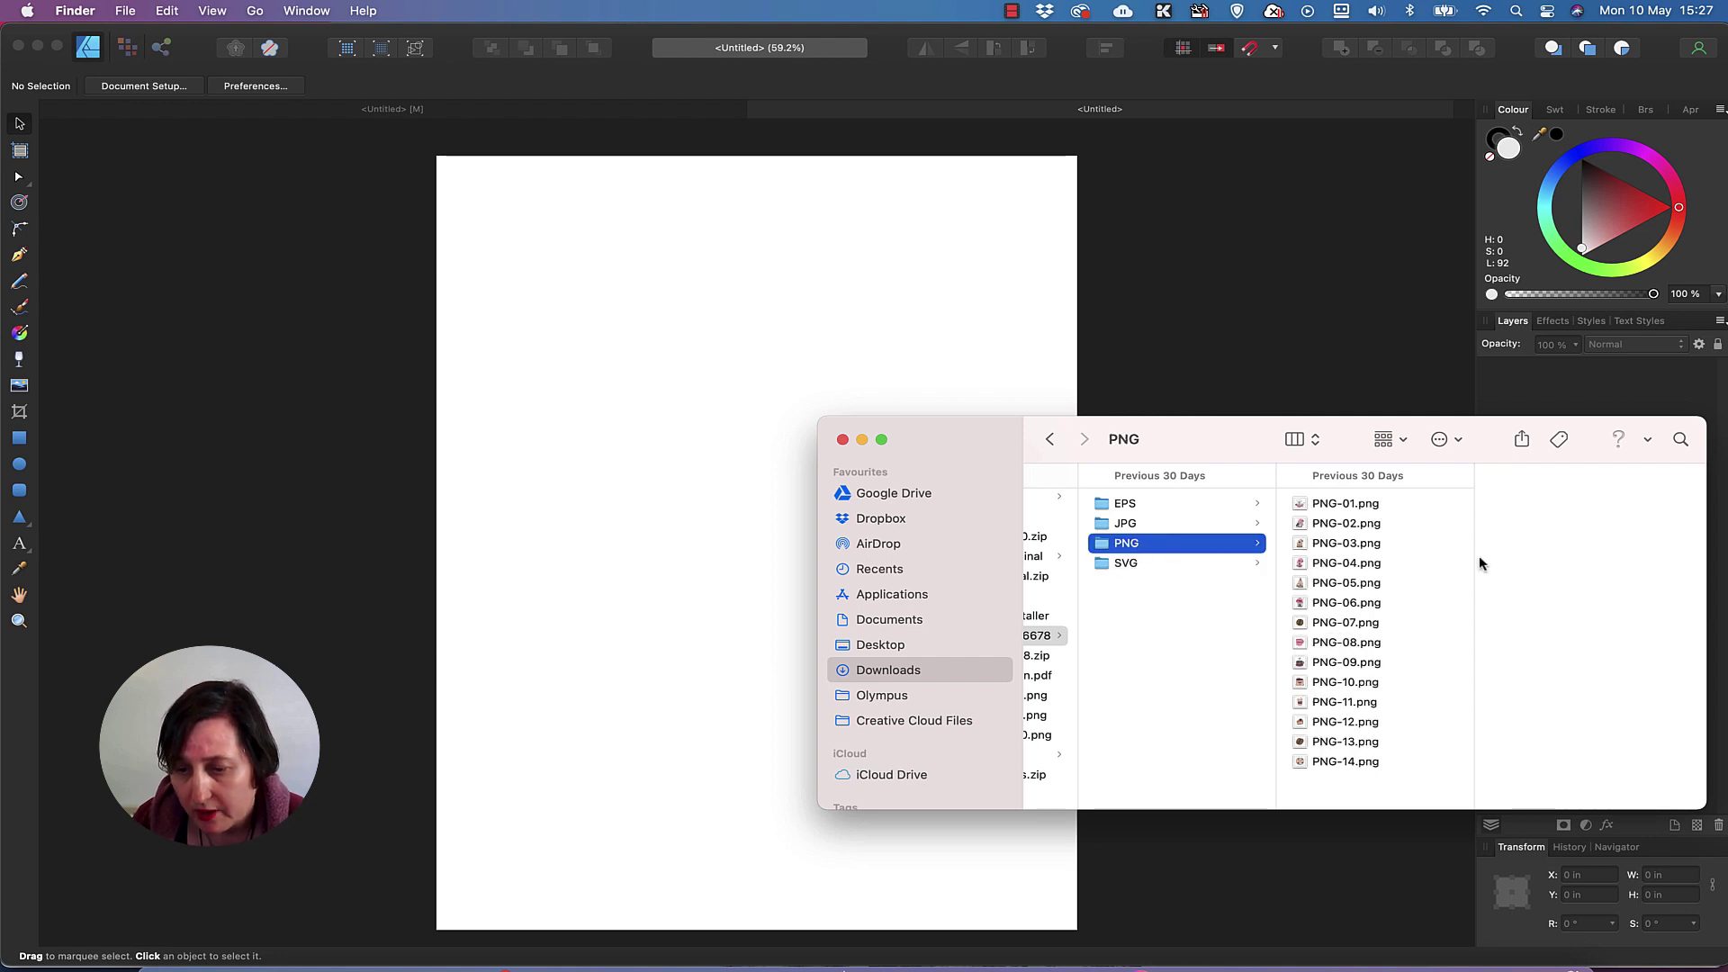
left_click(1336, 621)
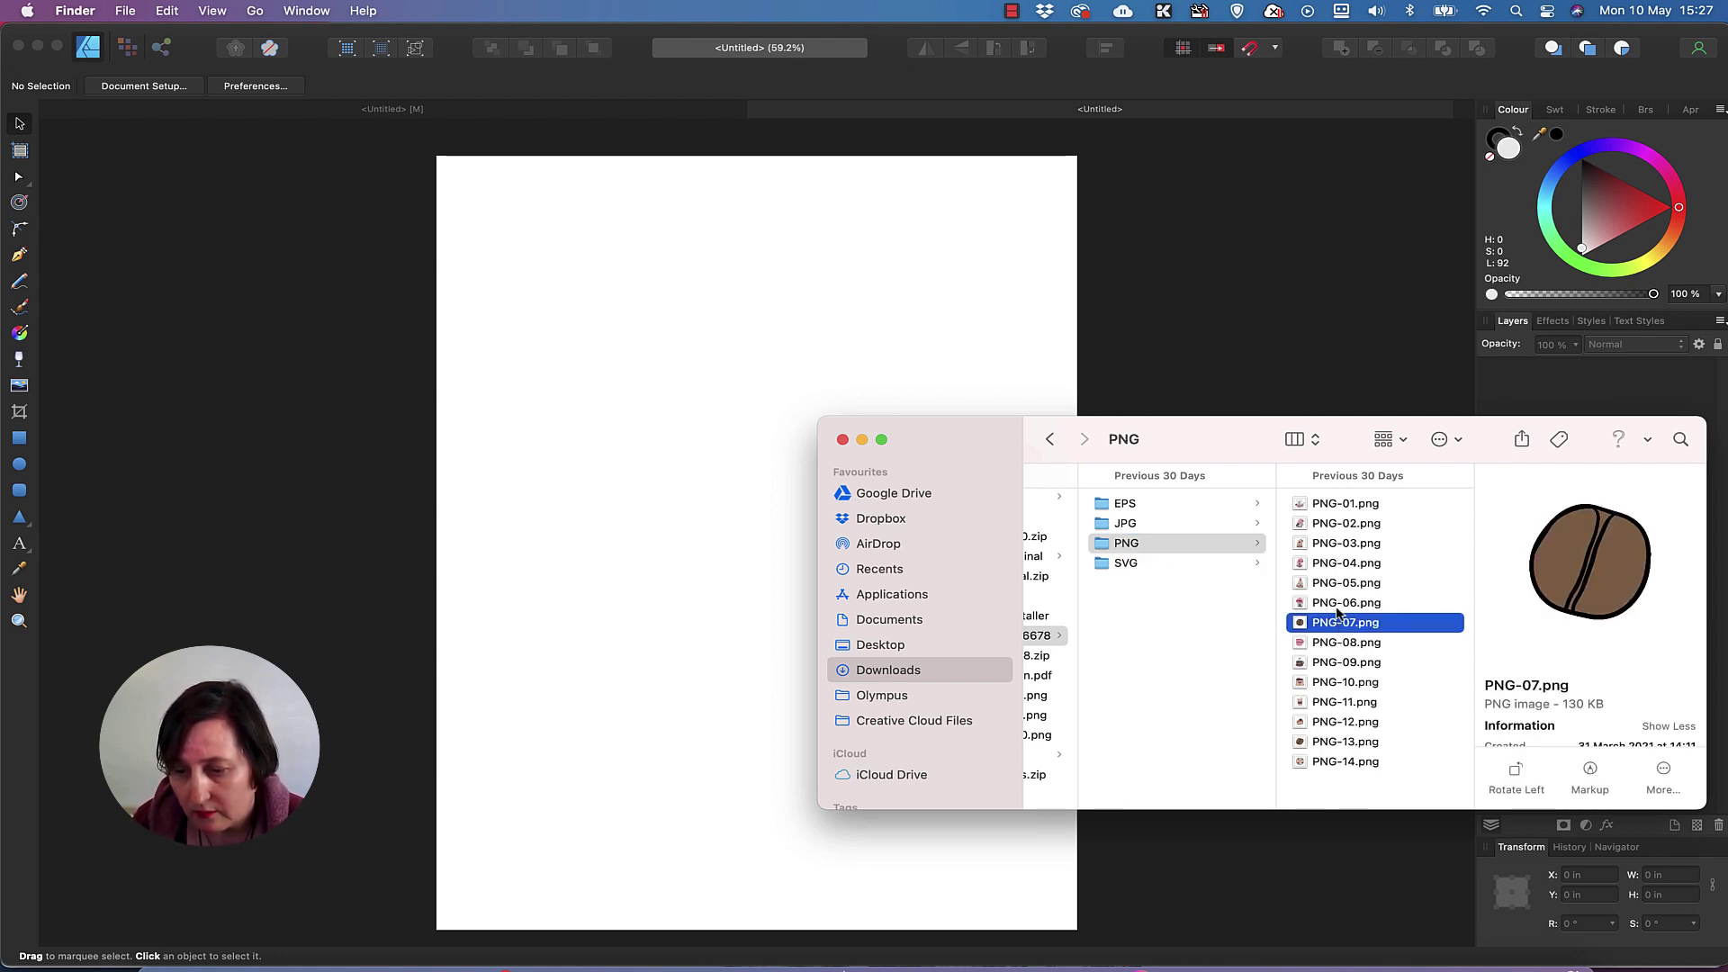
left_click(1338, 603)
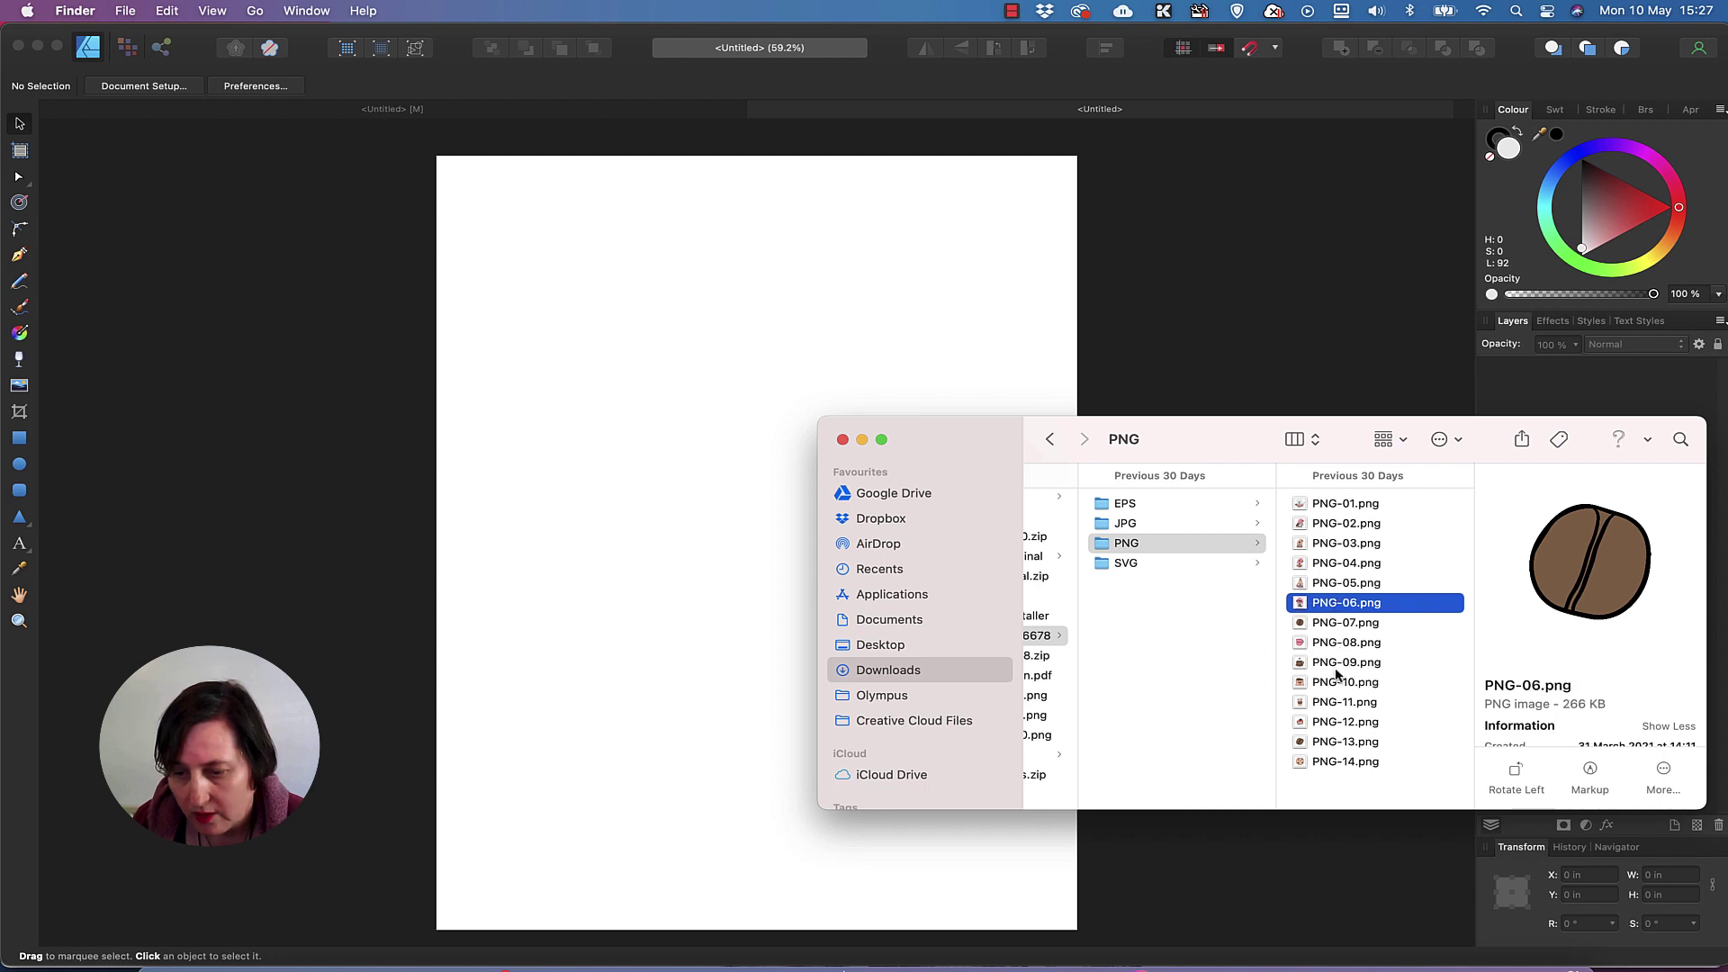
left_click(1345, 723)
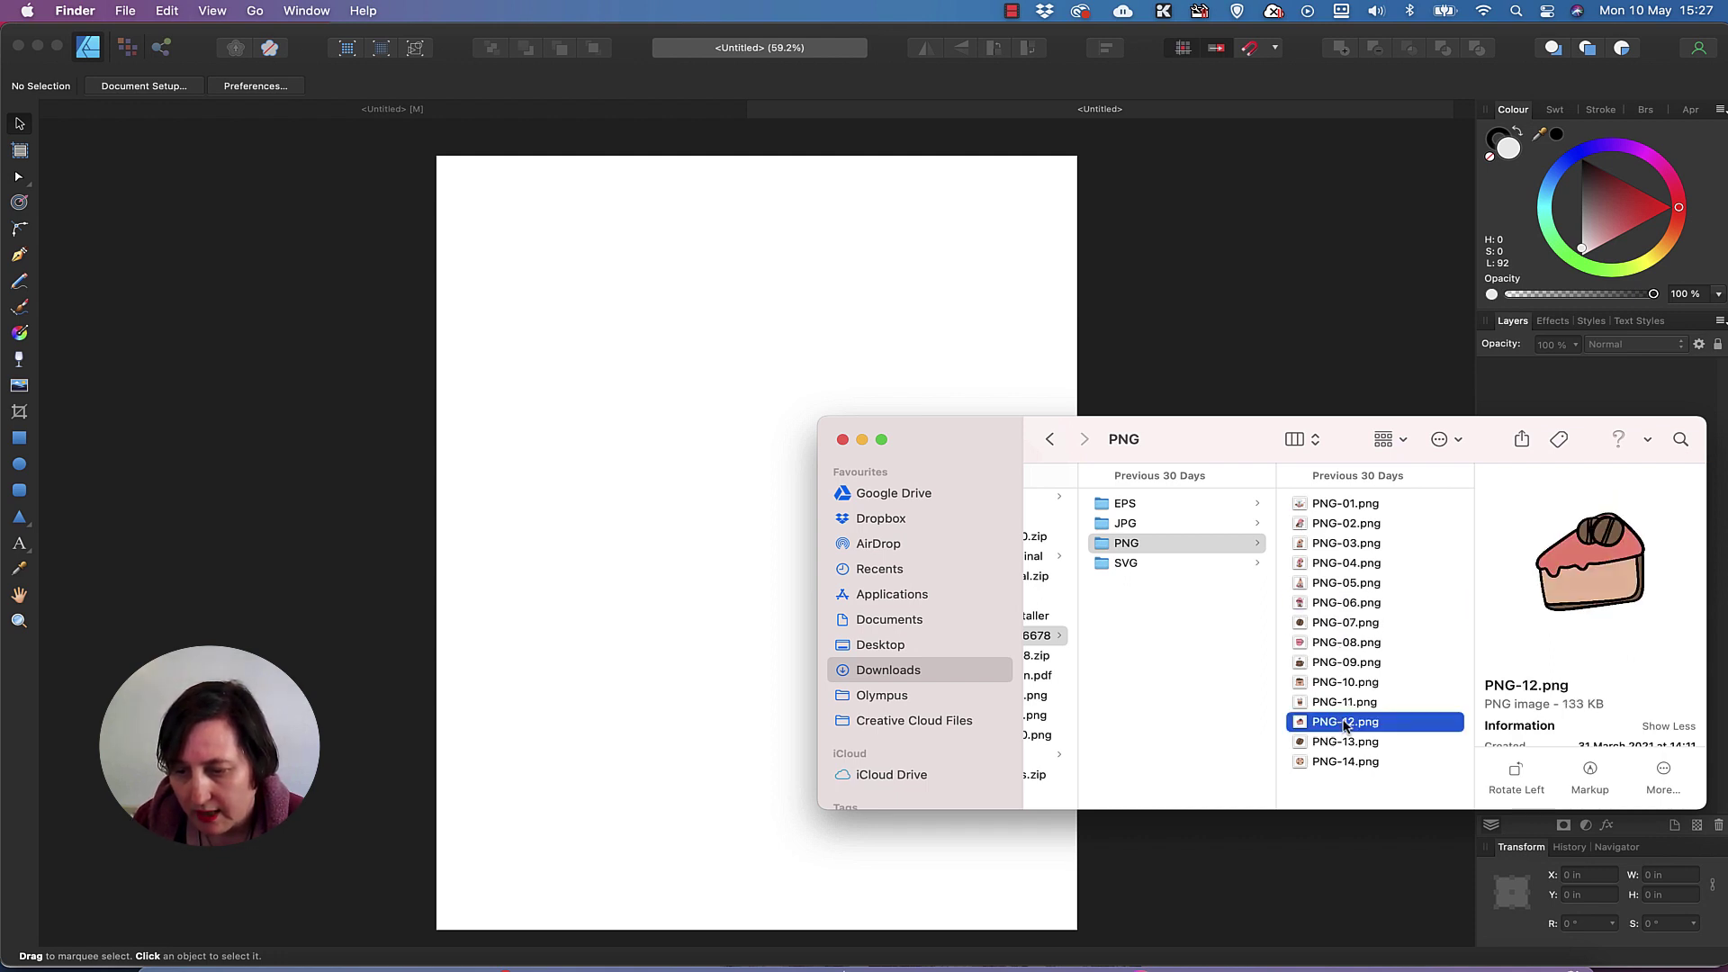
left_click_drag(1345, 725, 751, 446)
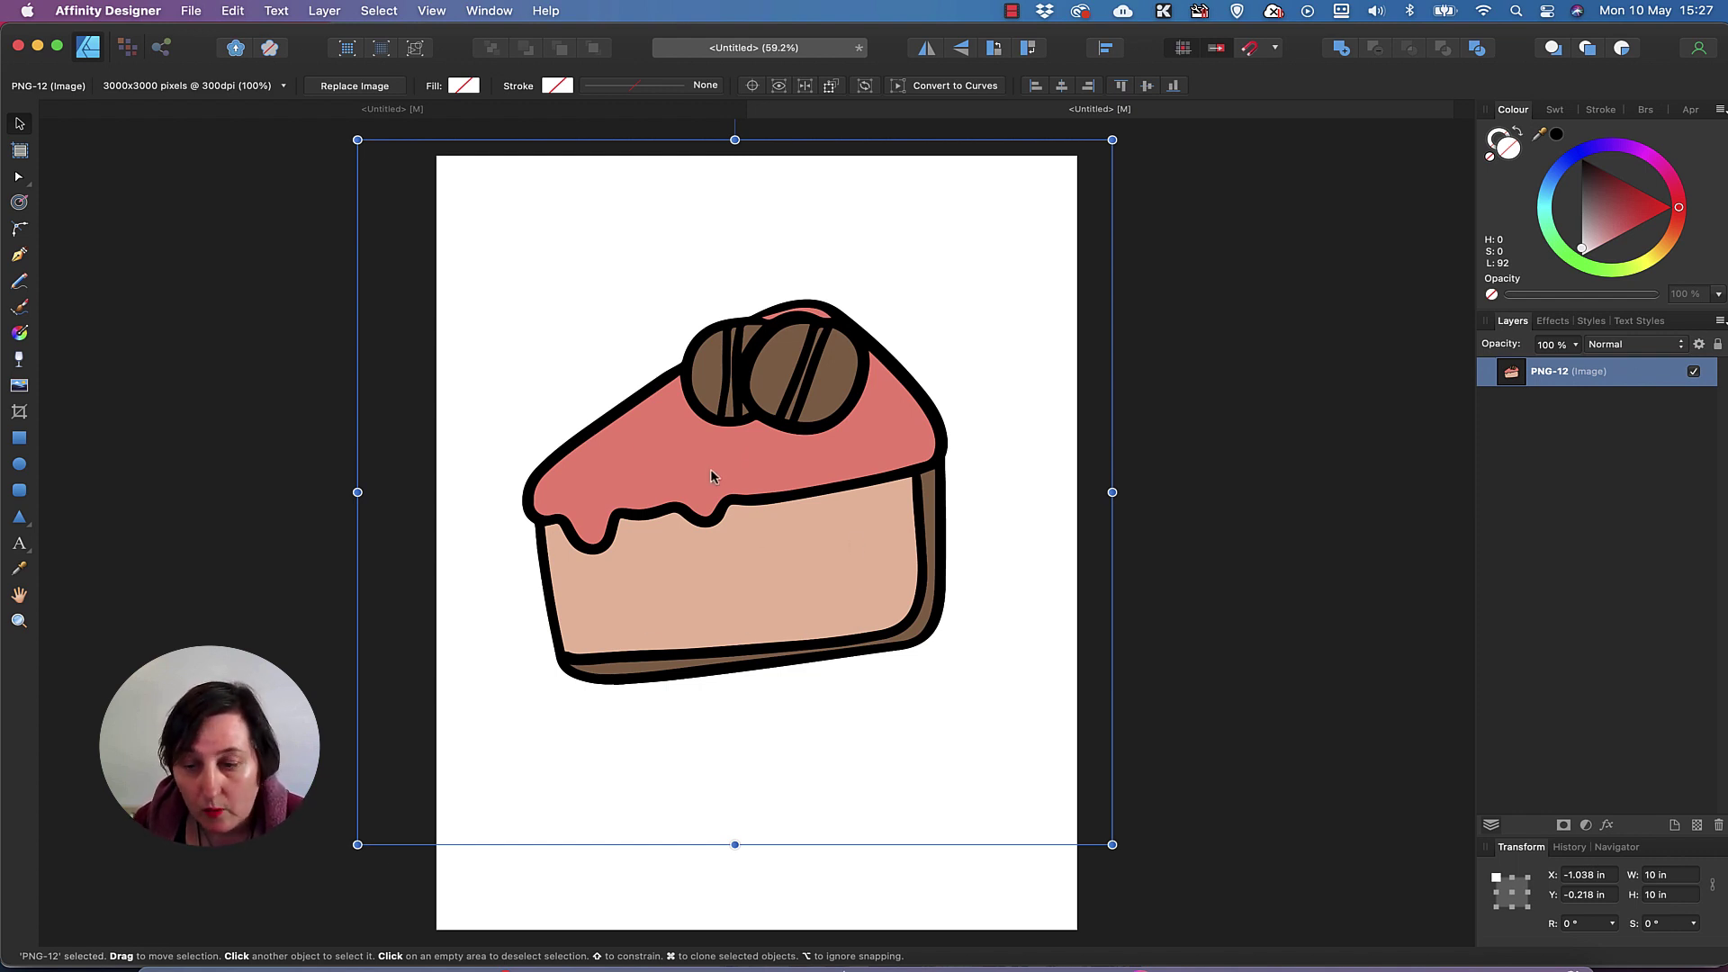
right_click(1519, 381)
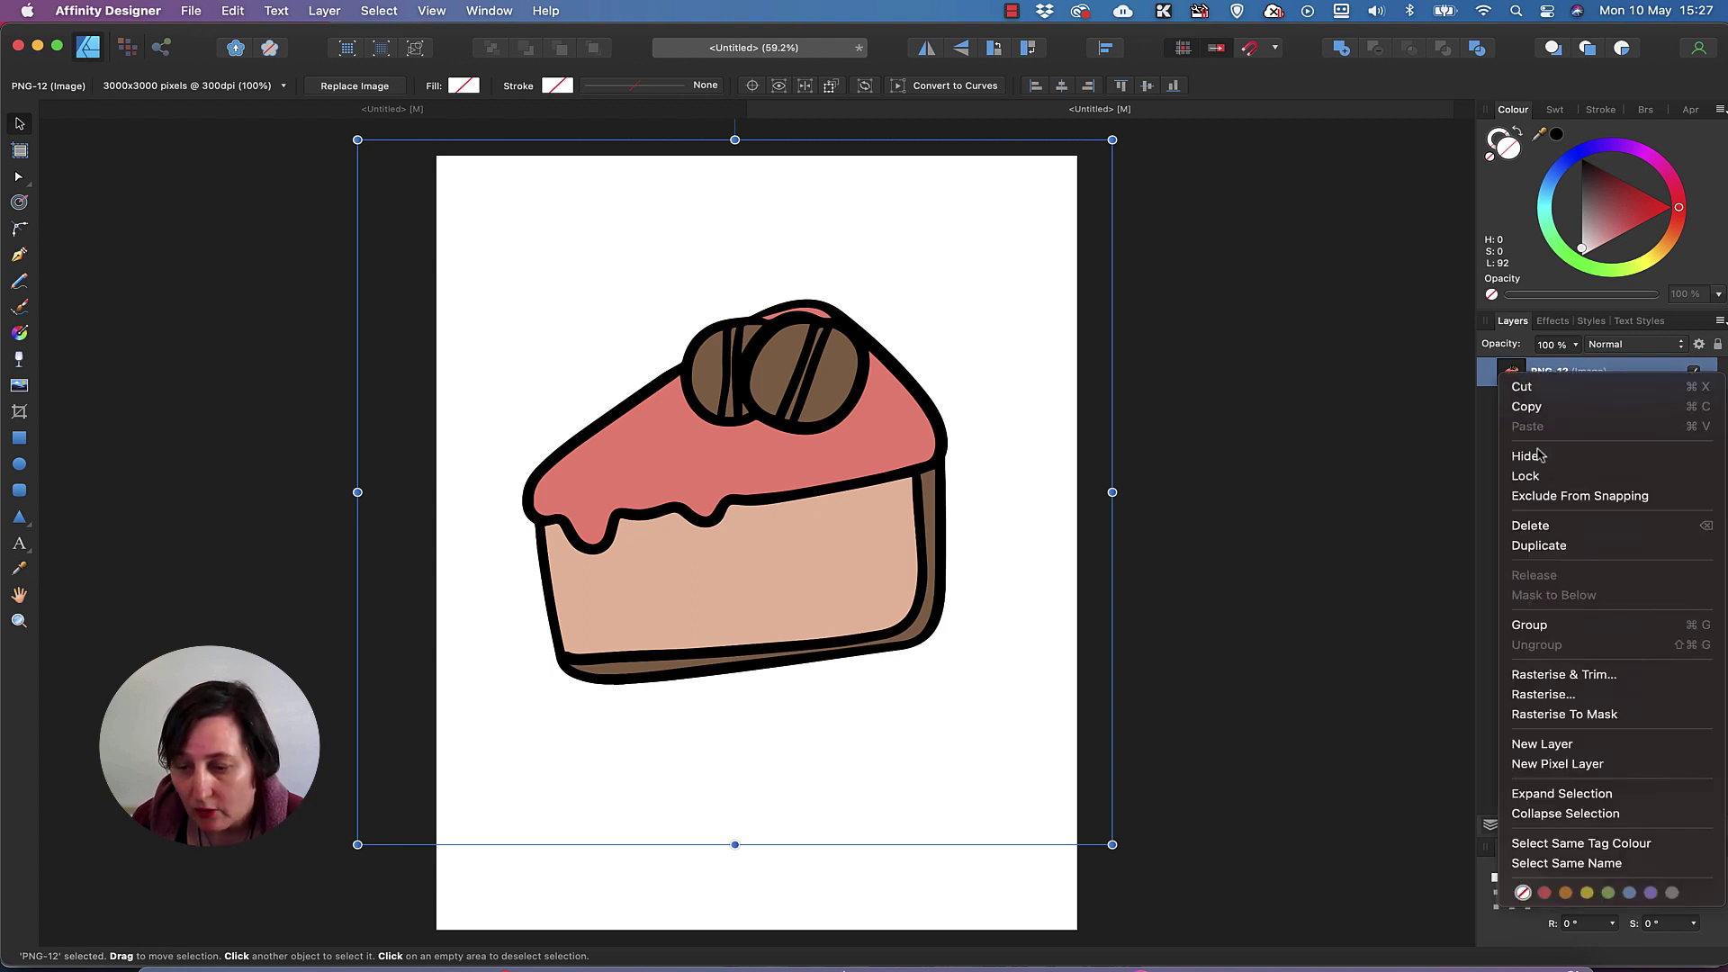
left_click(1559, 701)
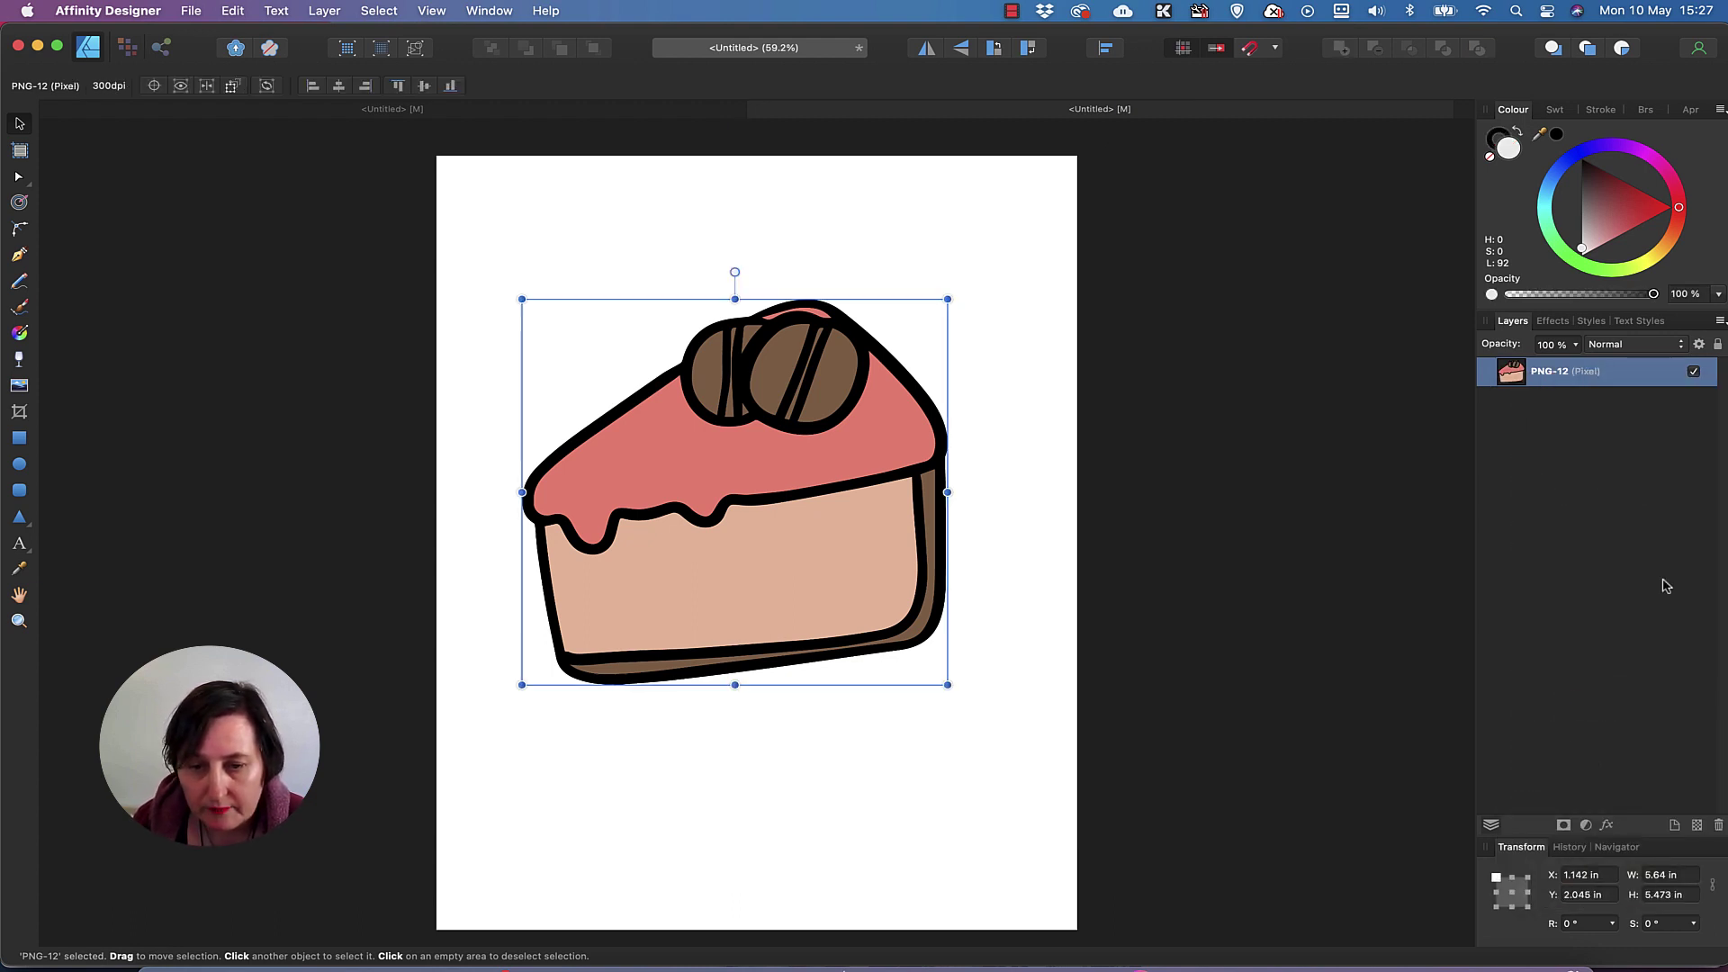
Step: Flood-select and delete the cake's large pink icing area, beige sponge and brown edge in the Pixel Persona
left_click(129, 49)
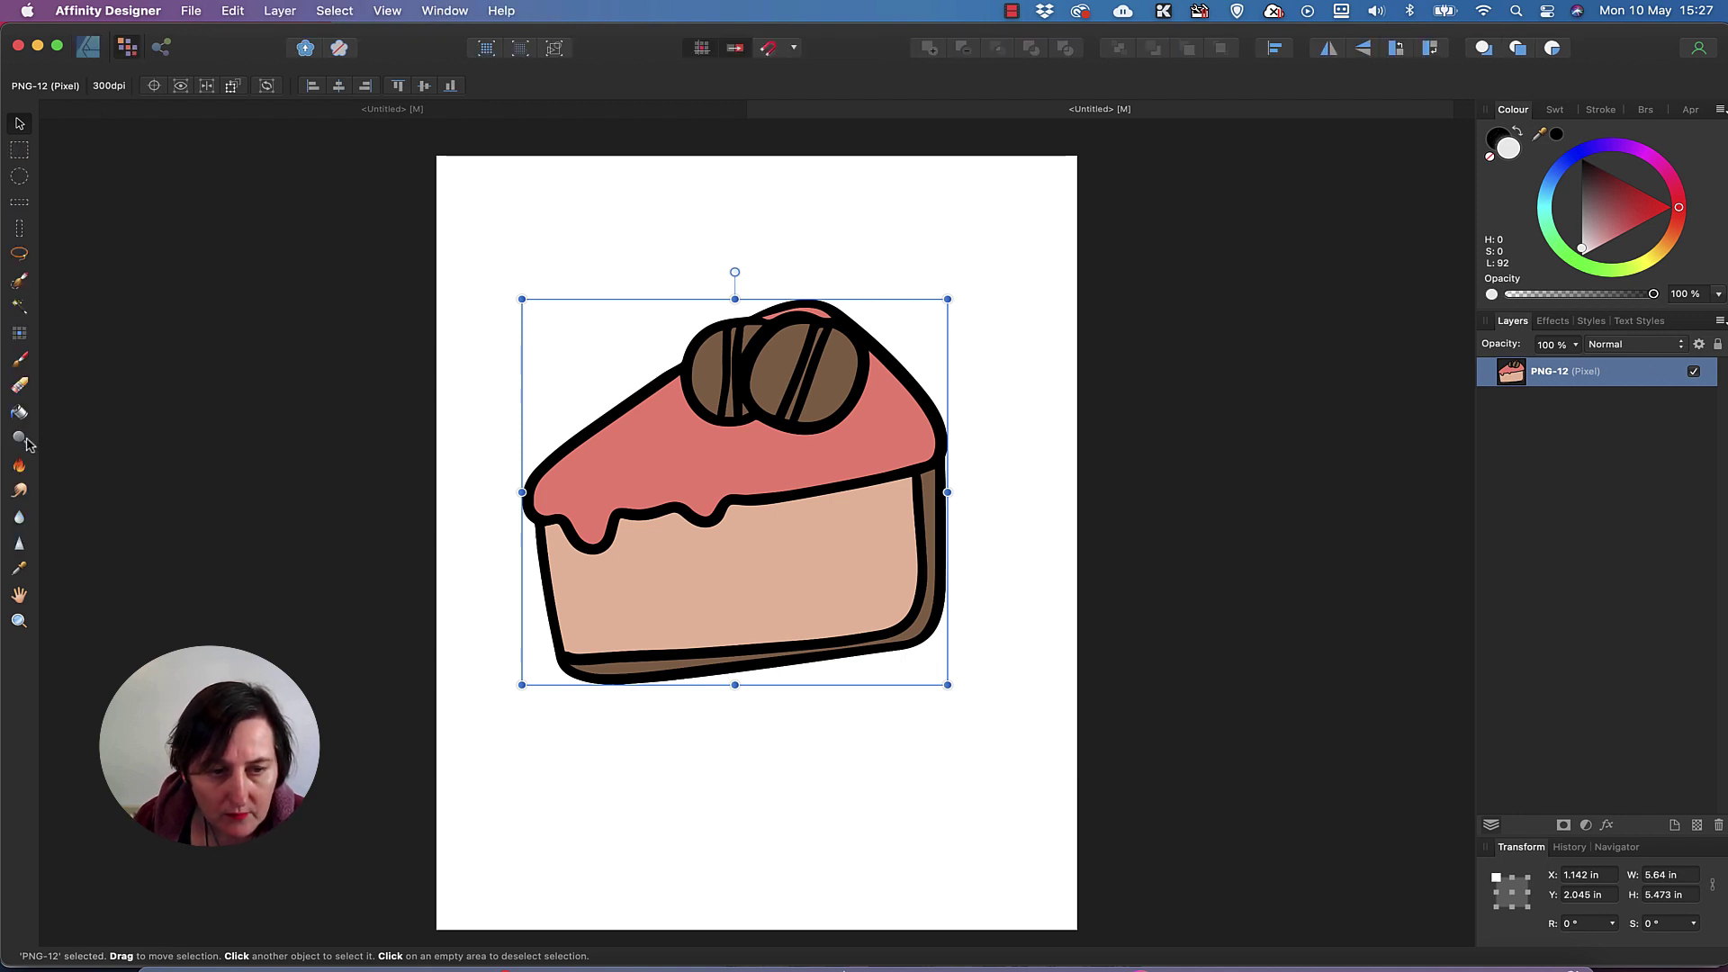
left_click(20, 307)
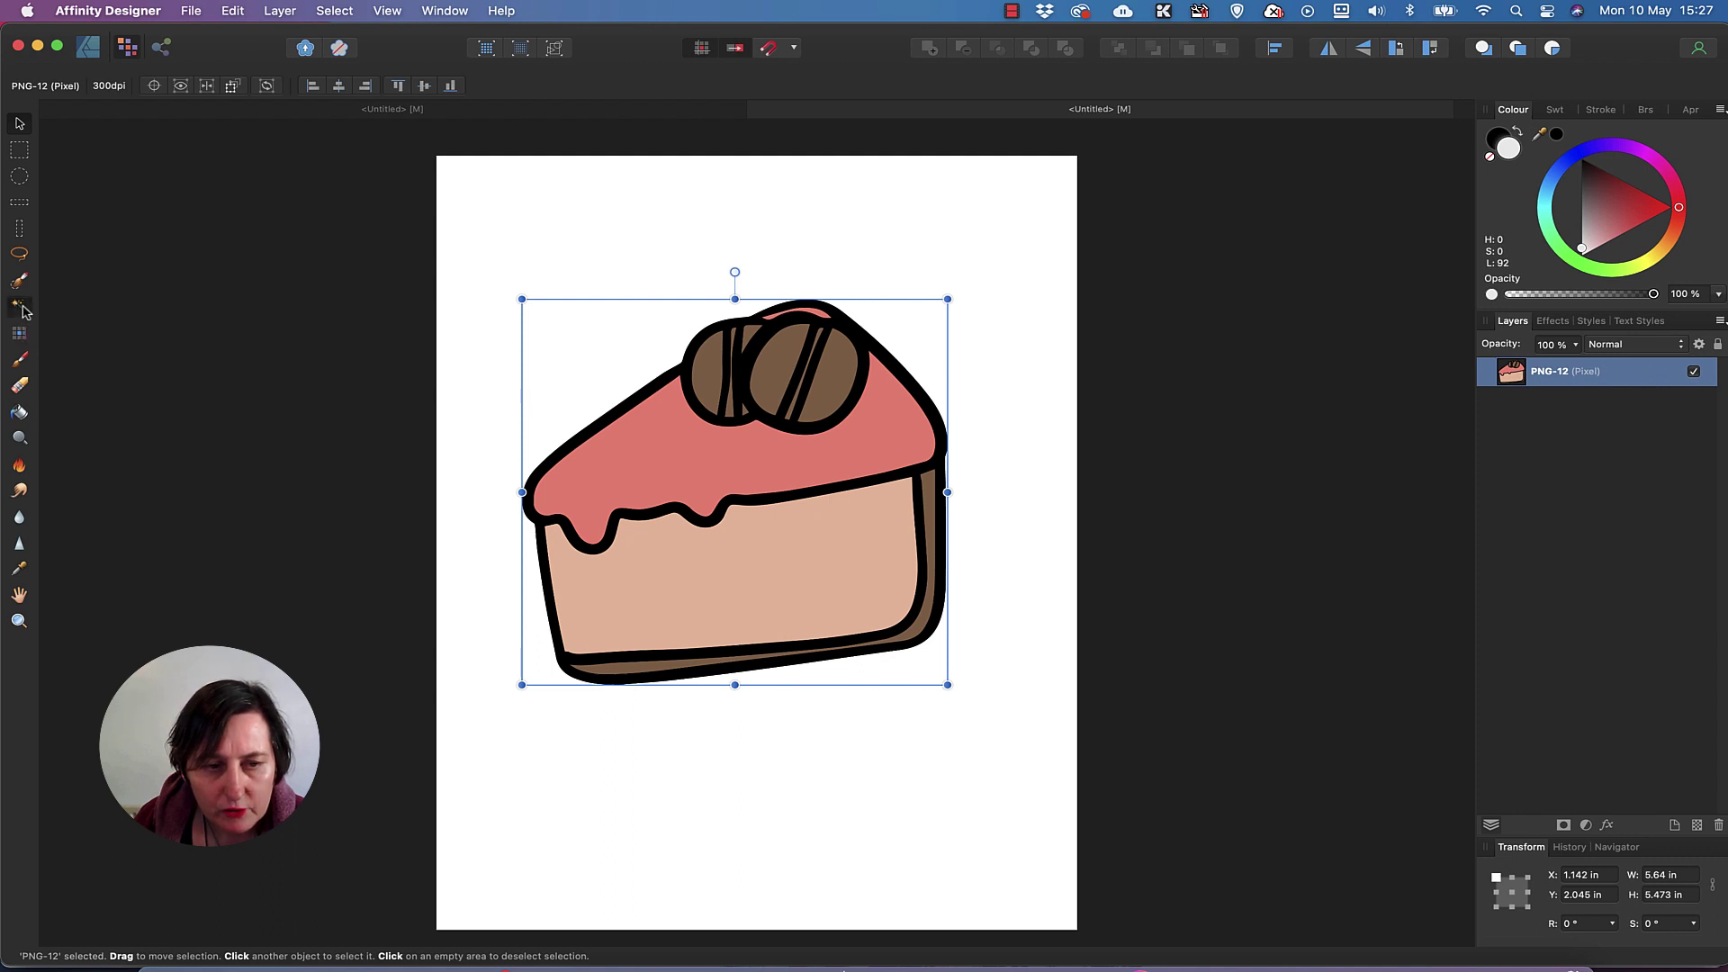
left_click(701, 450)
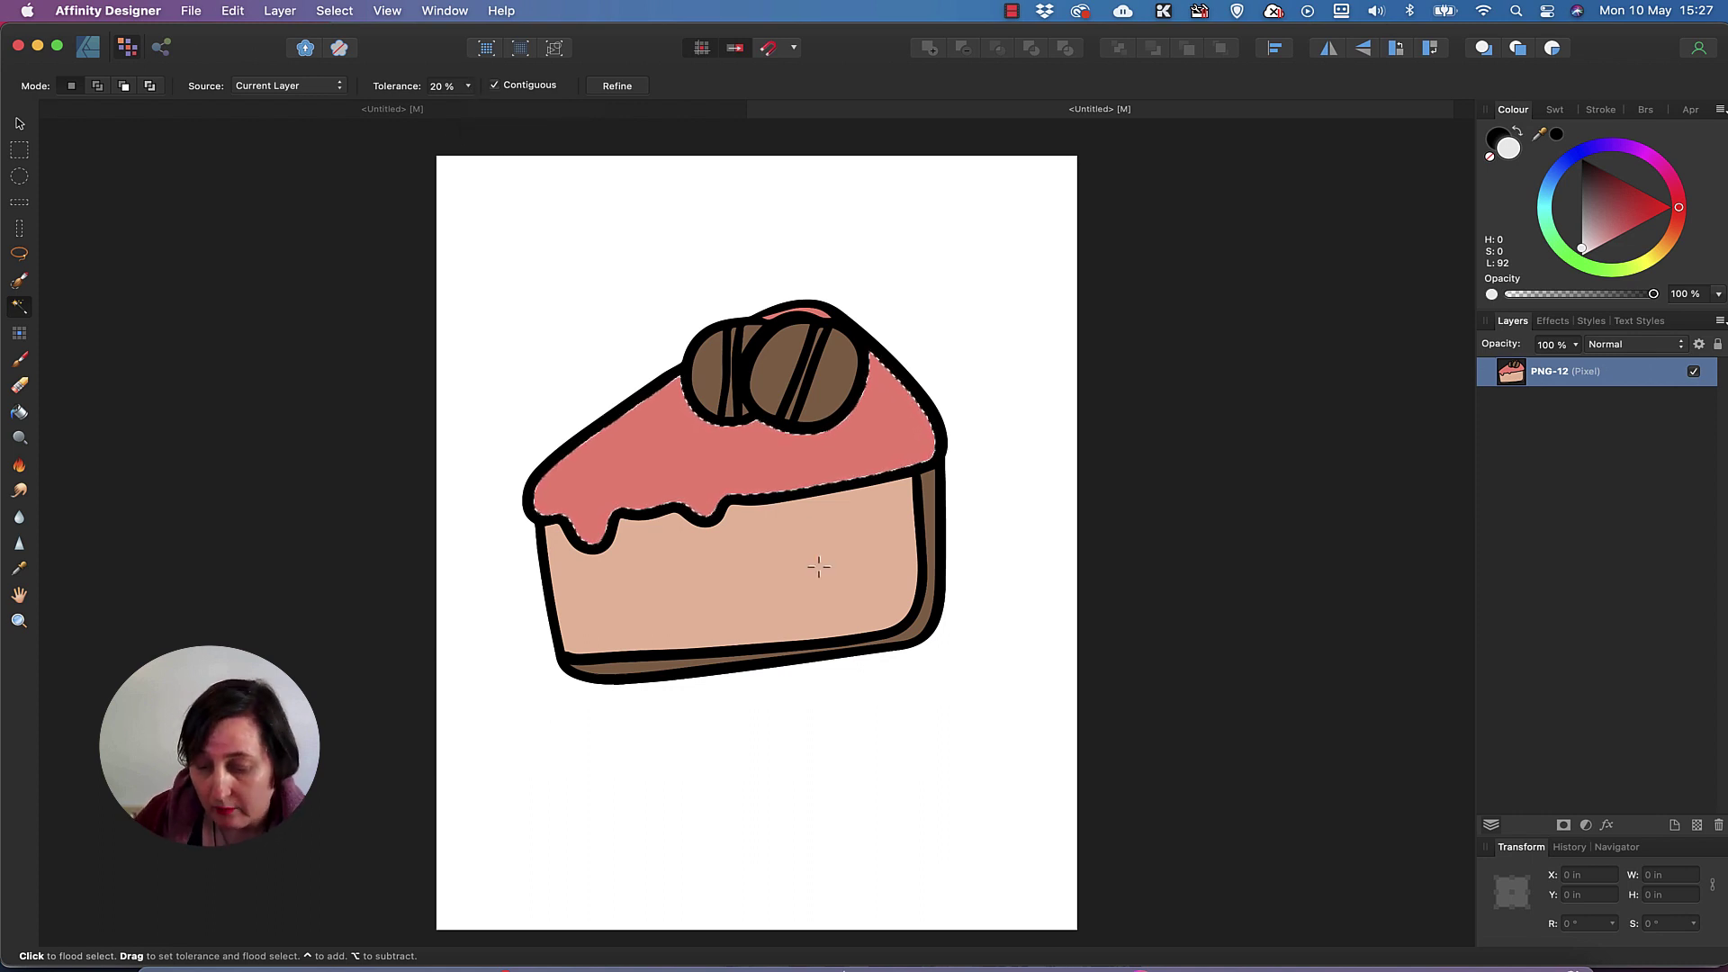
key("Delete")
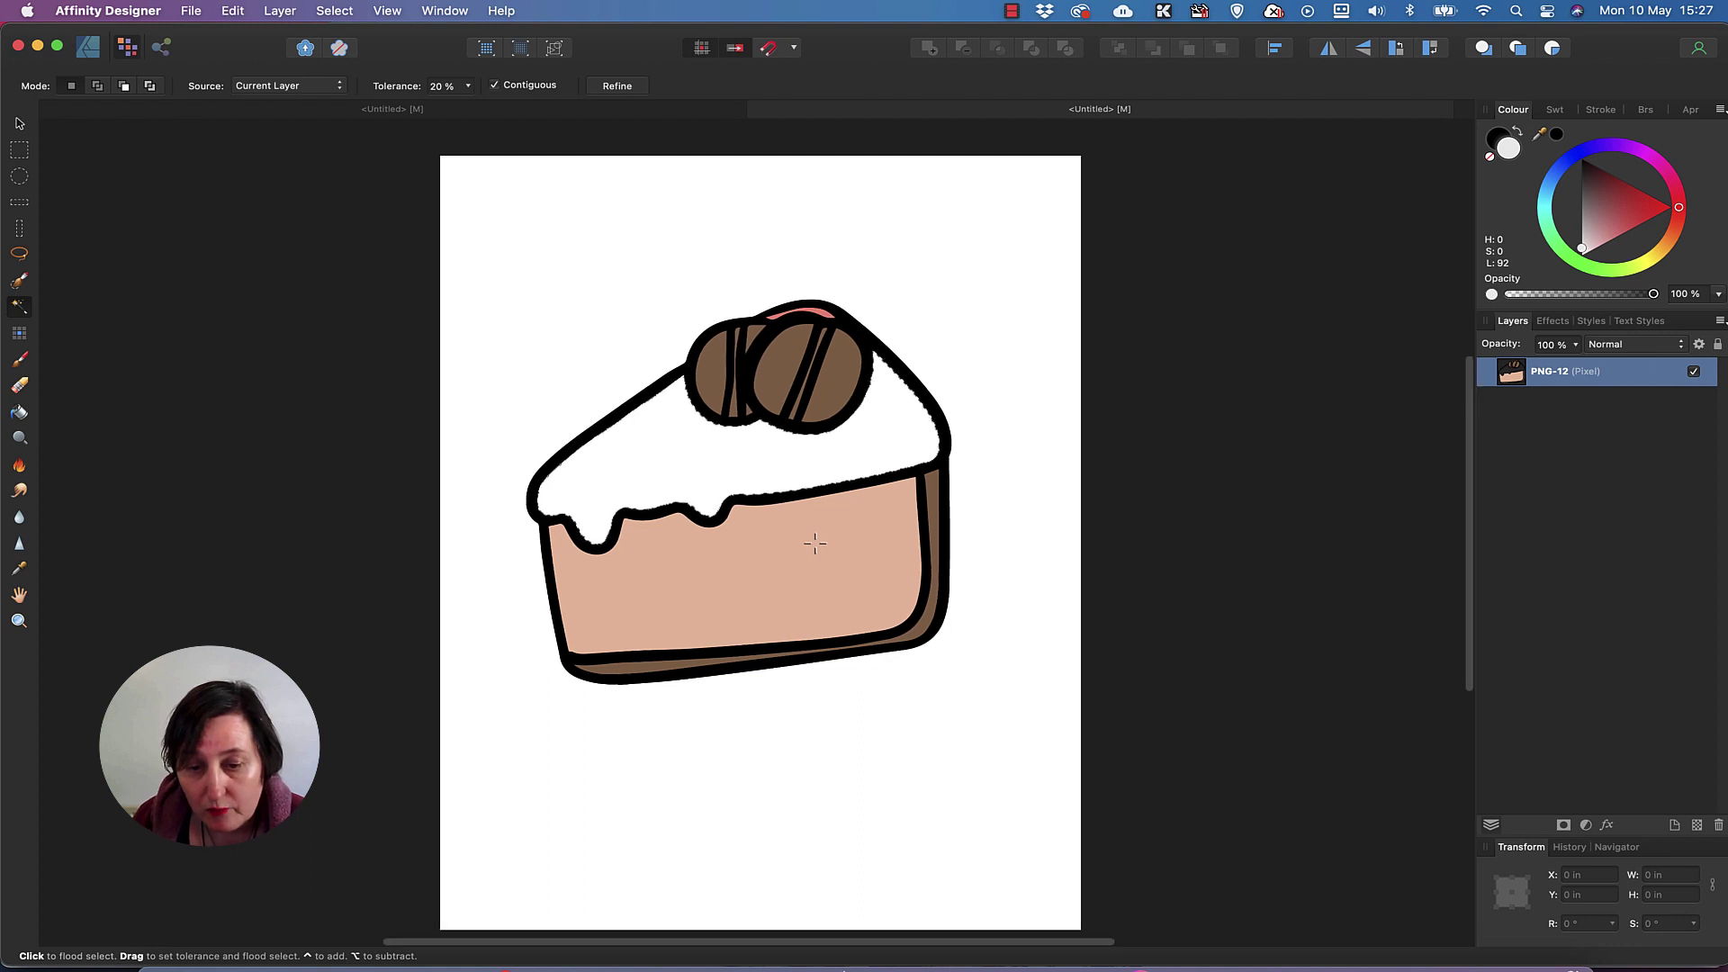
left_click(815, 543)
key("Delete")
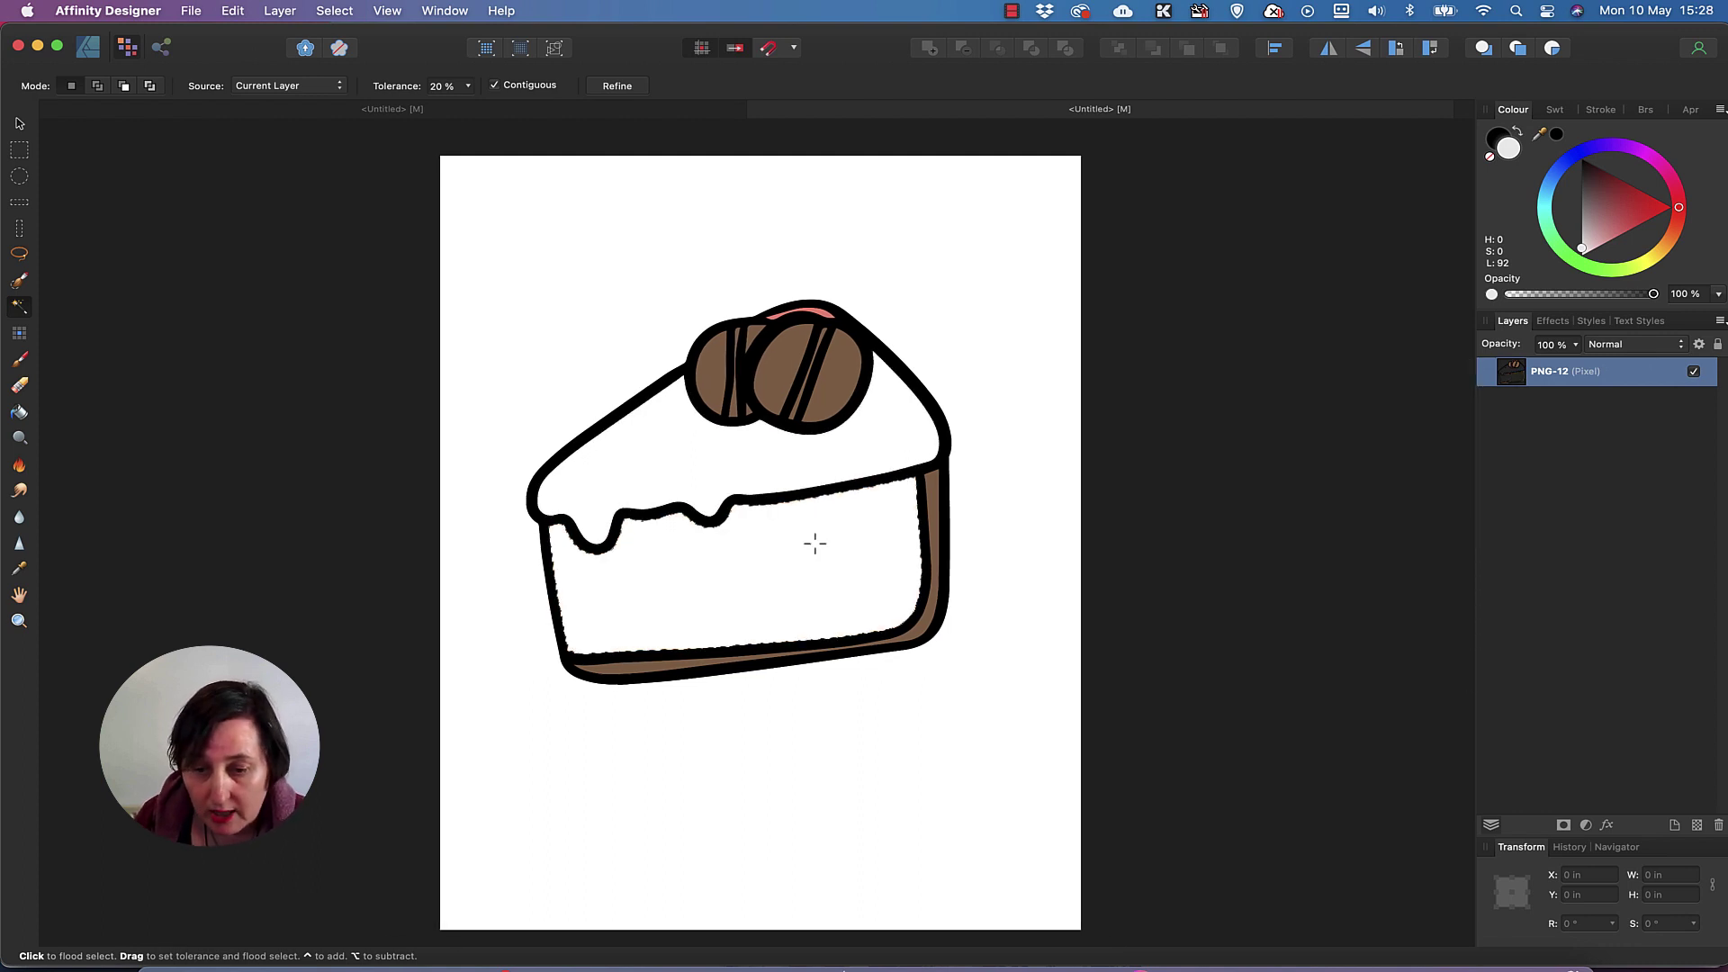
left_click(927, 499)
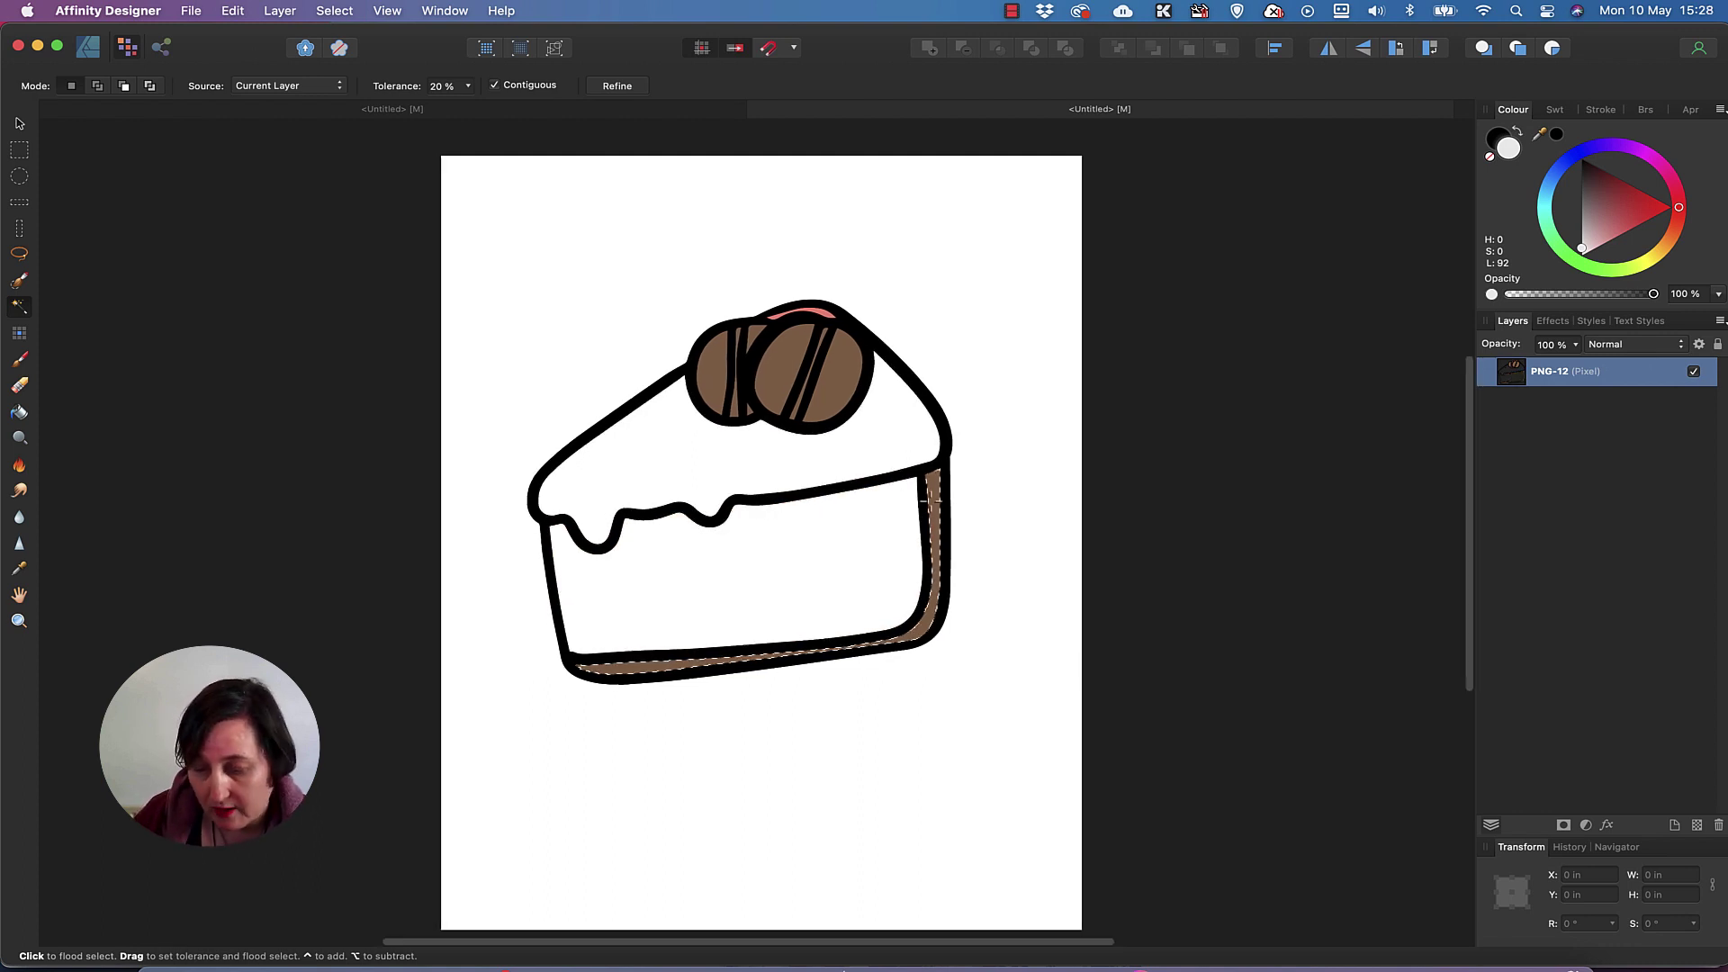
key("Delete")
Step: Flood-select and delete the pink sliver above the coffee beans and both brown halves of the front bean
left_click(804, 313)
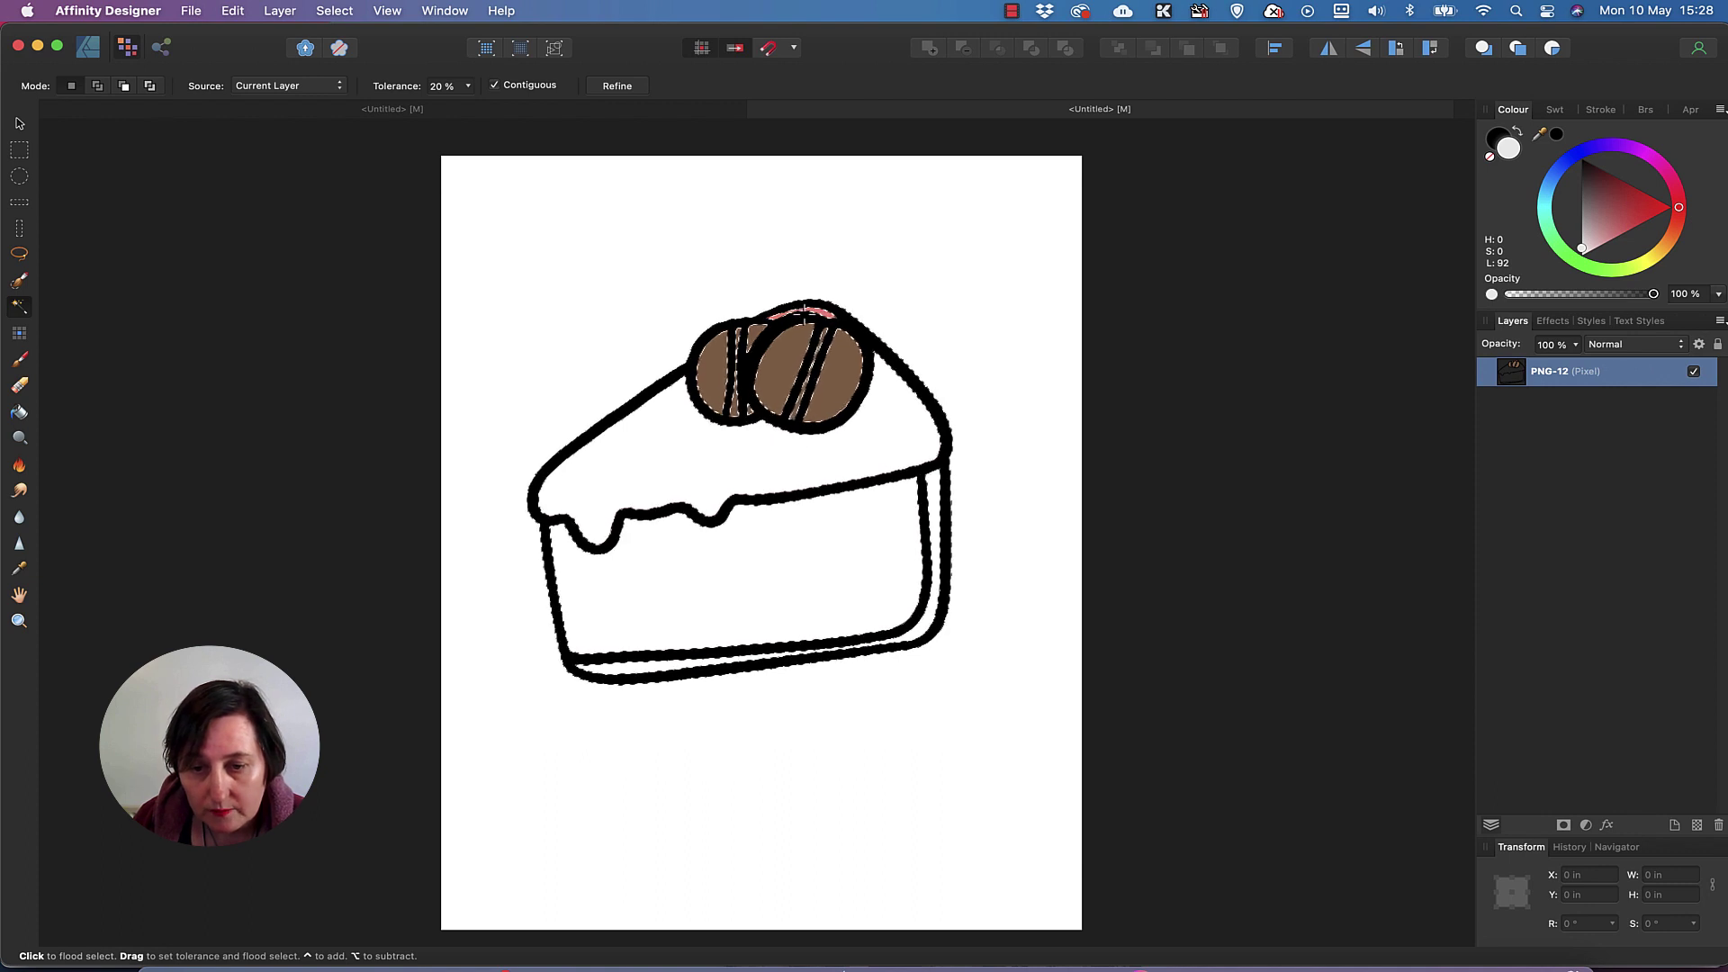
left_click(810, 311)
key("Delete")
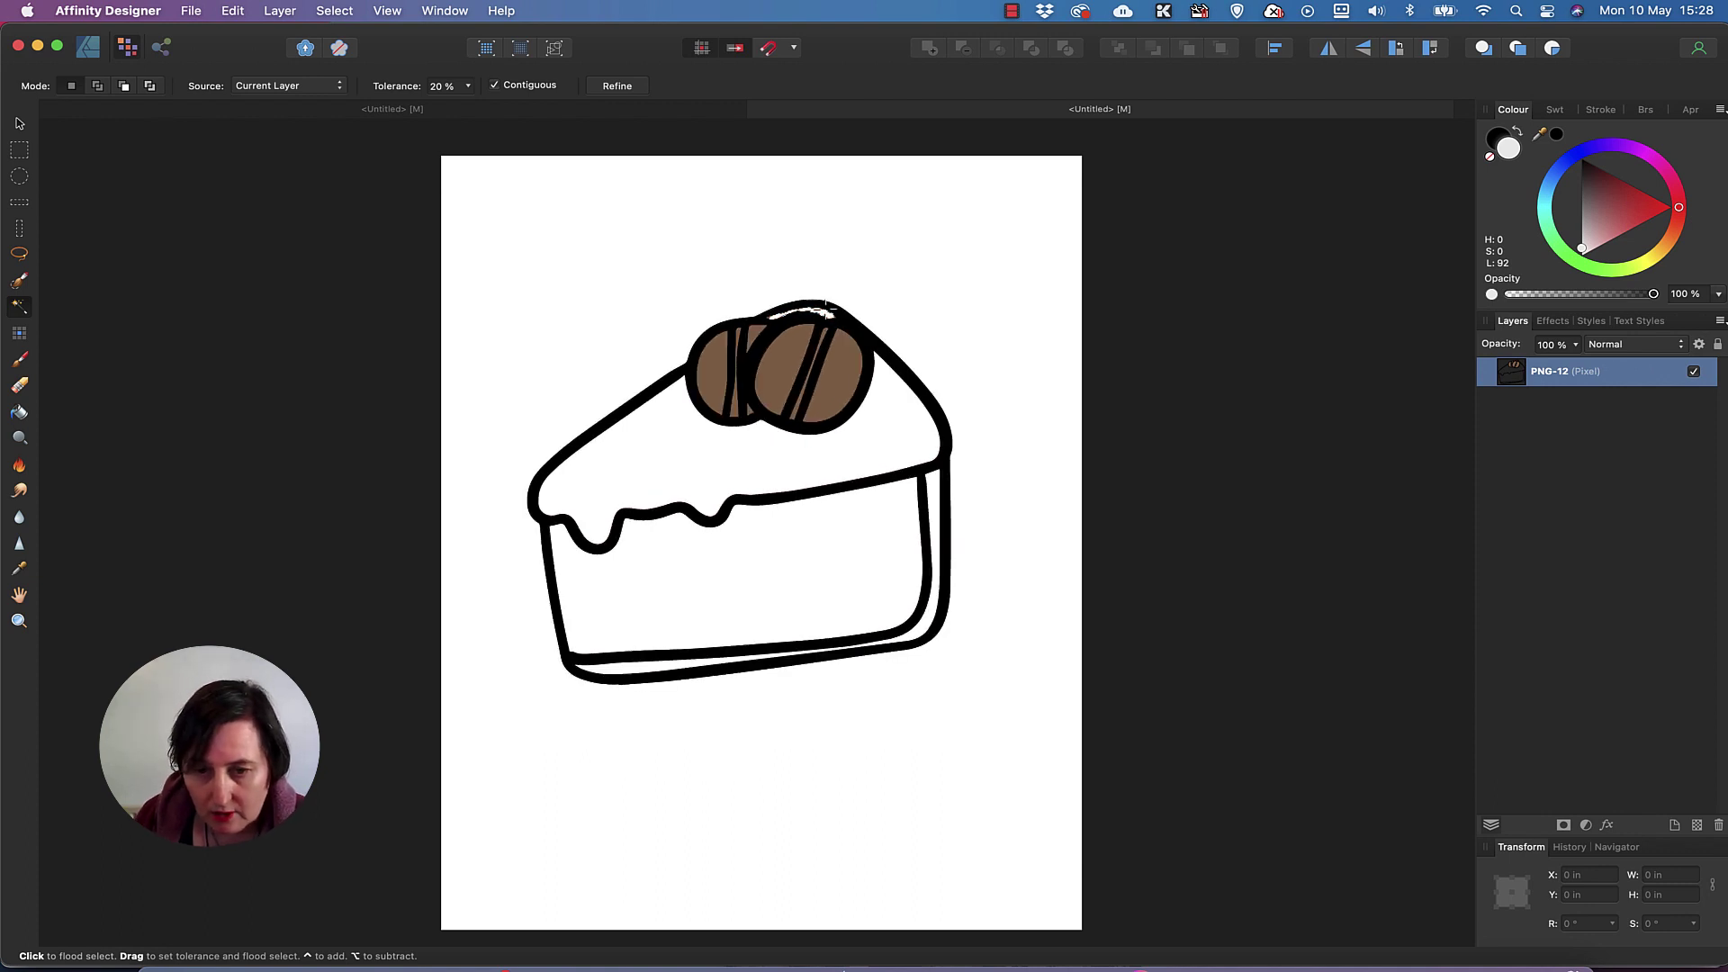
left_click(795, 351)
key("Delete")
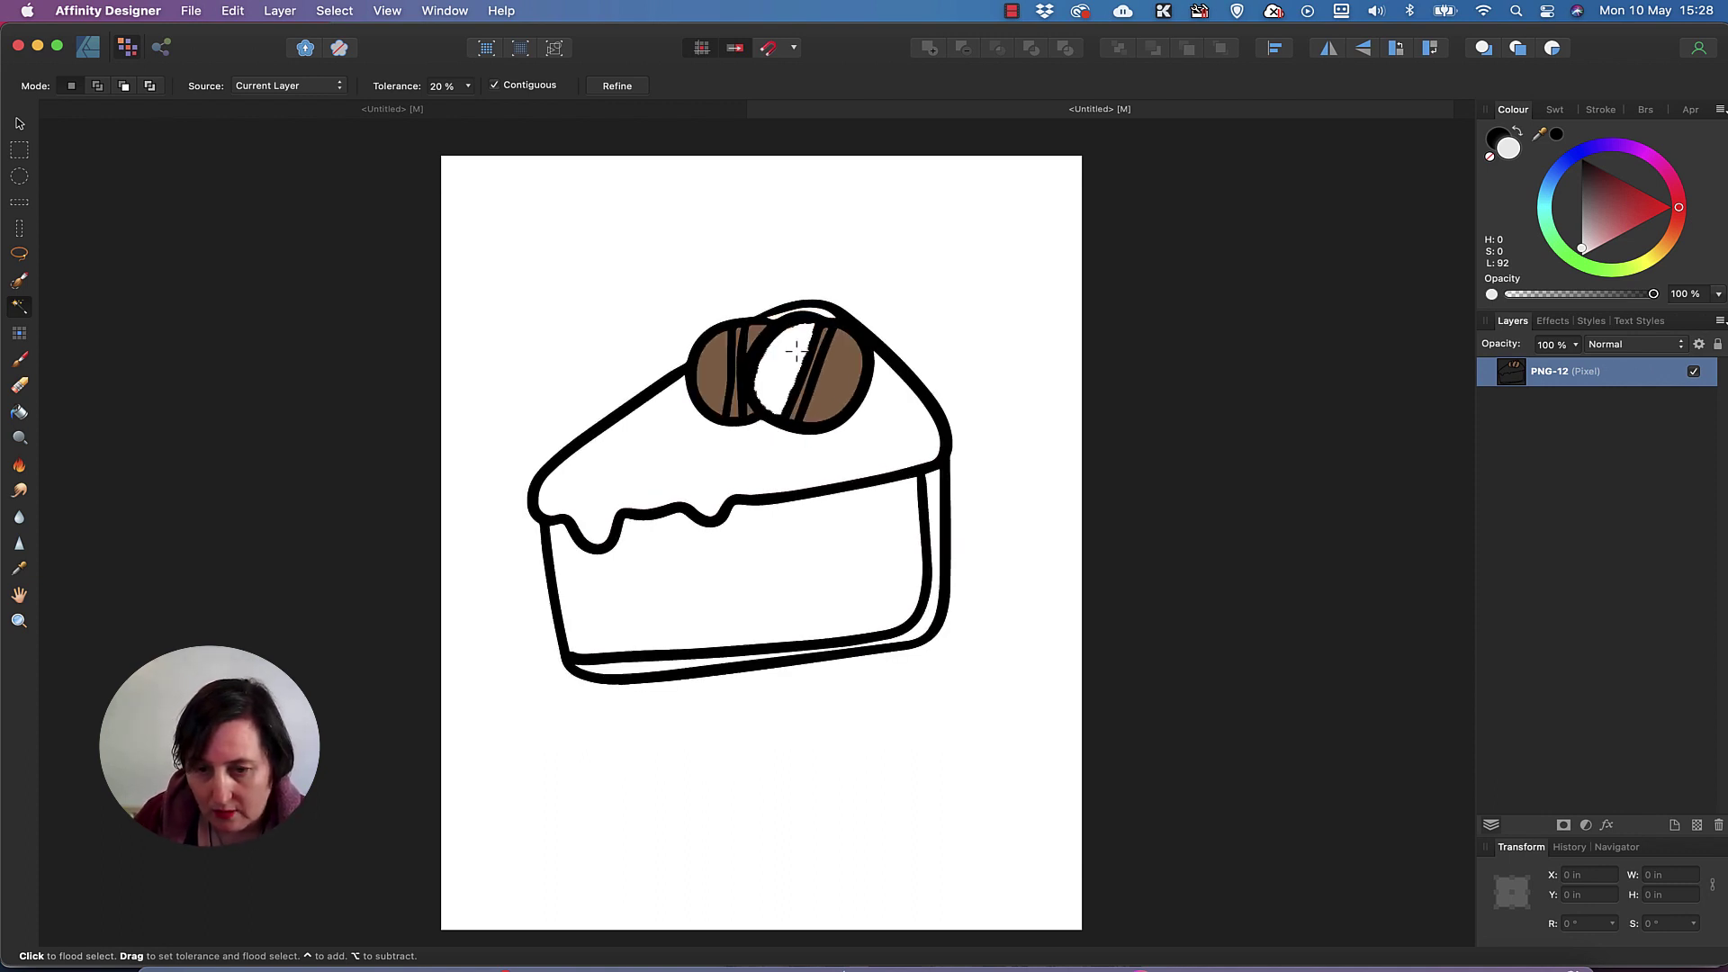
left_click(846, 363)
key("Delete")
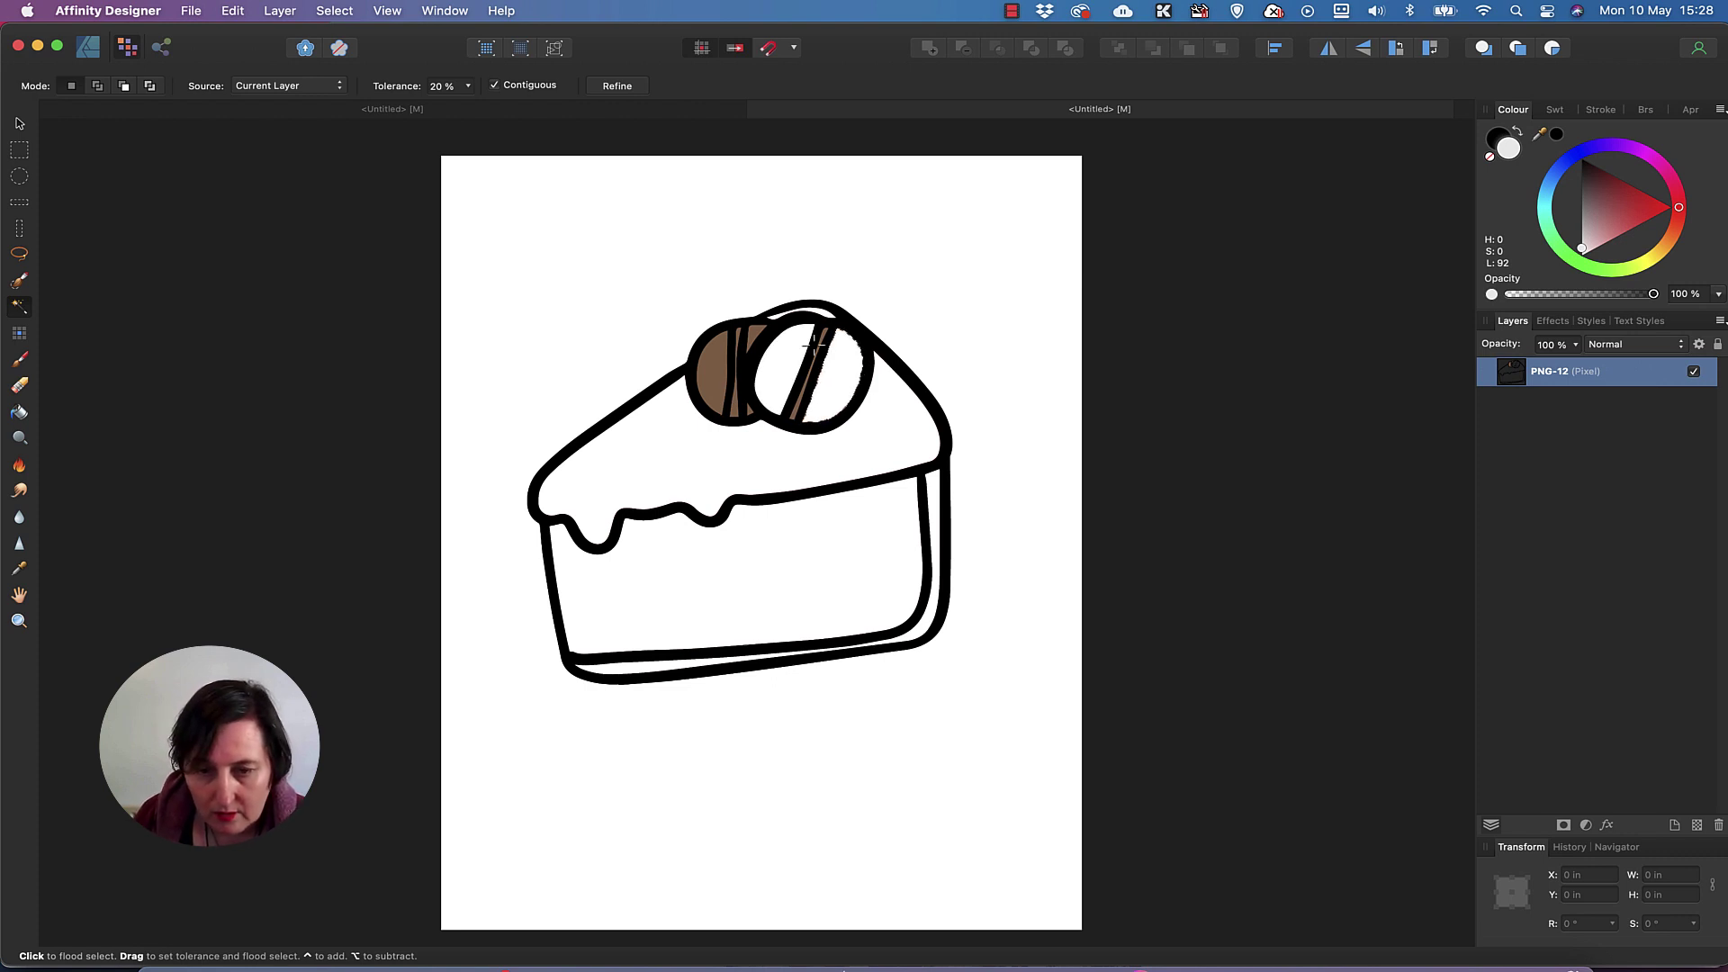
Step: Delete the remaining brown from the rear bean and the front bean's centre stripe, and return to the Designer Persona
scroll(817, 351, "right", 1)
scroll(815, 351, "right", 2)
left_click(800, 353)
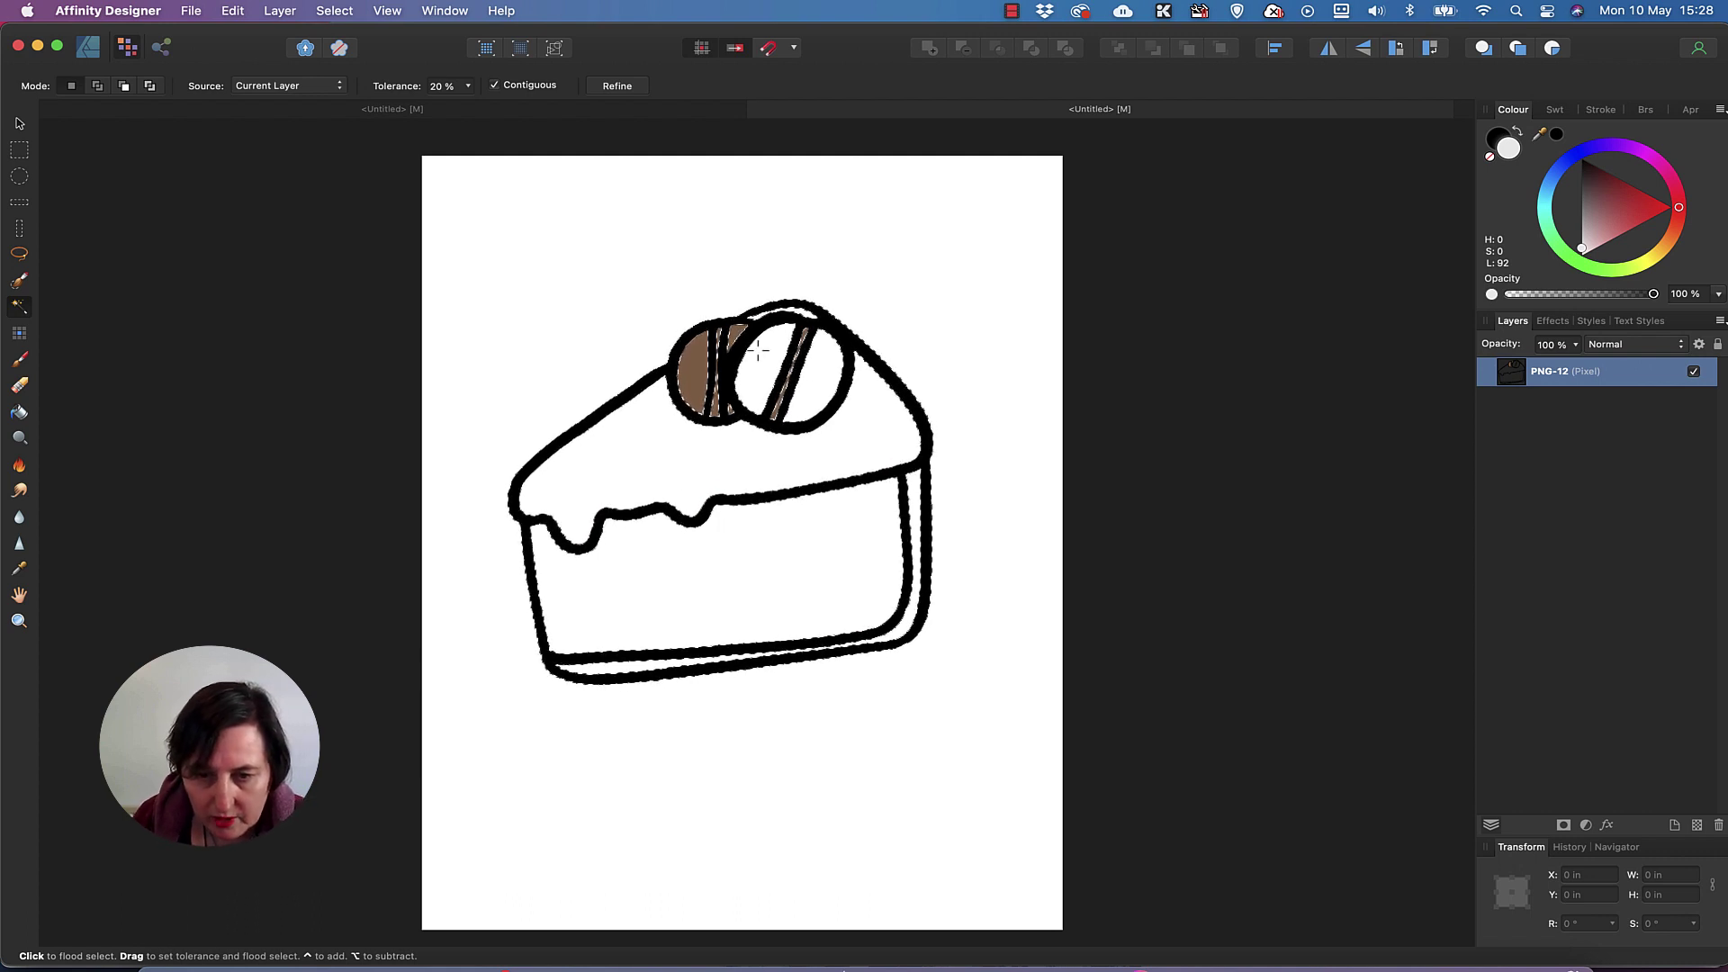
left_click(701, 357)
key("Delete")
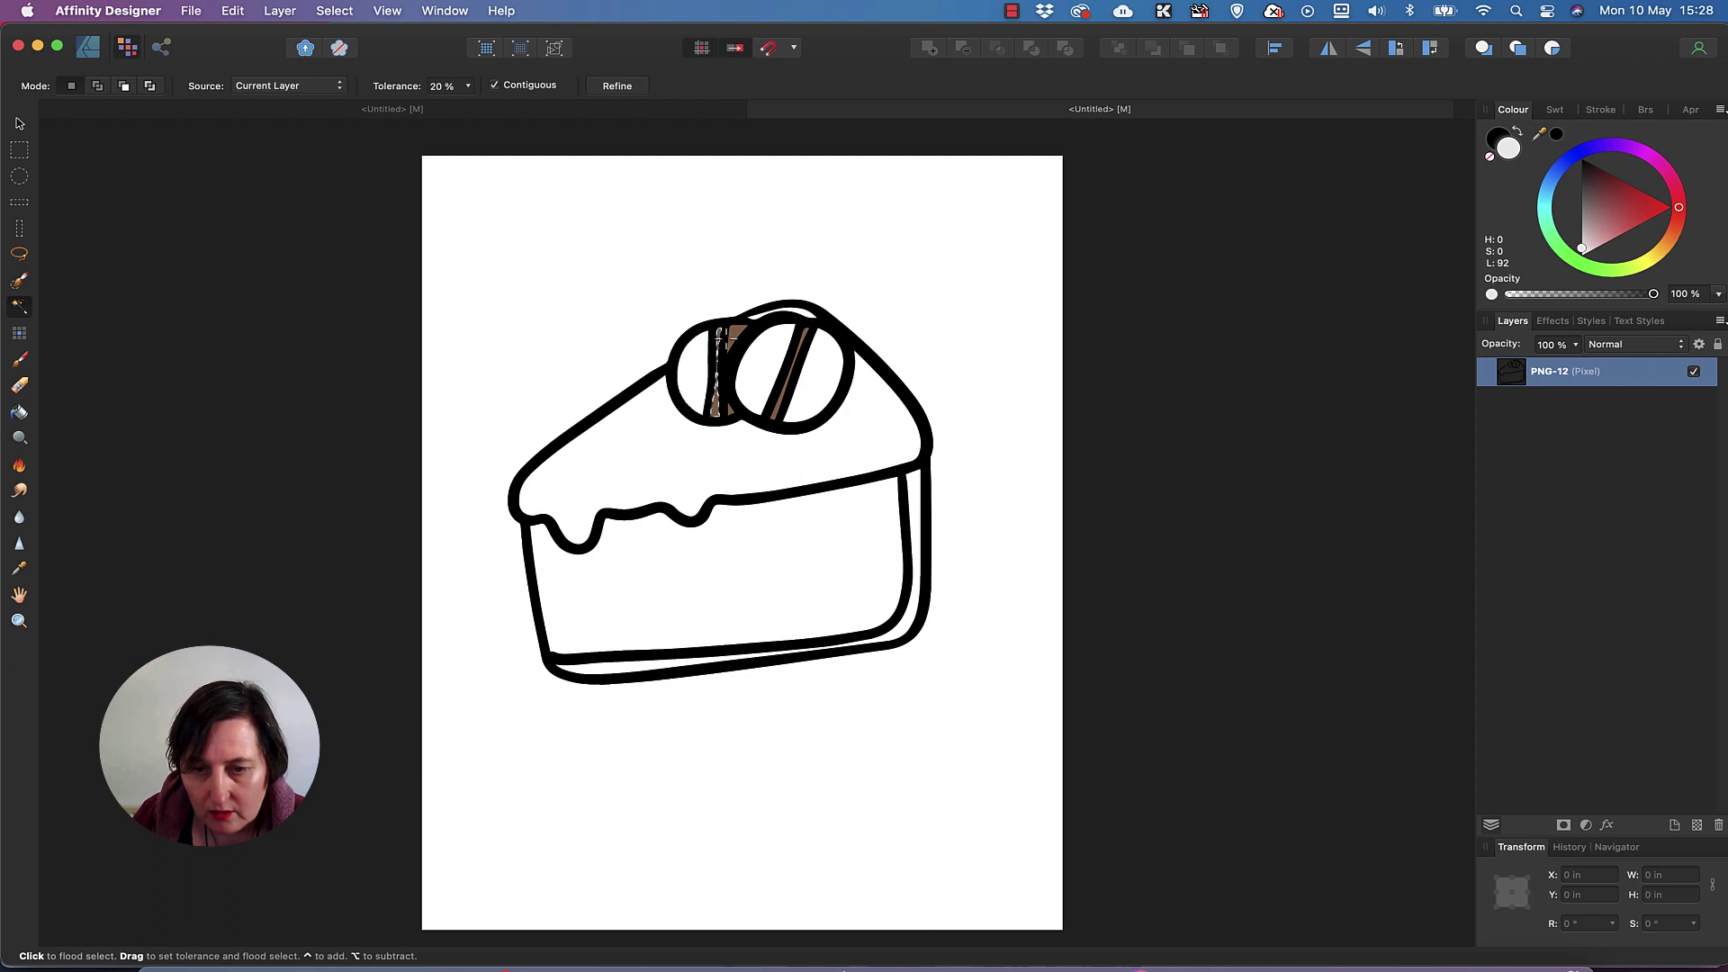
scroll(721, 335, "right", 2)
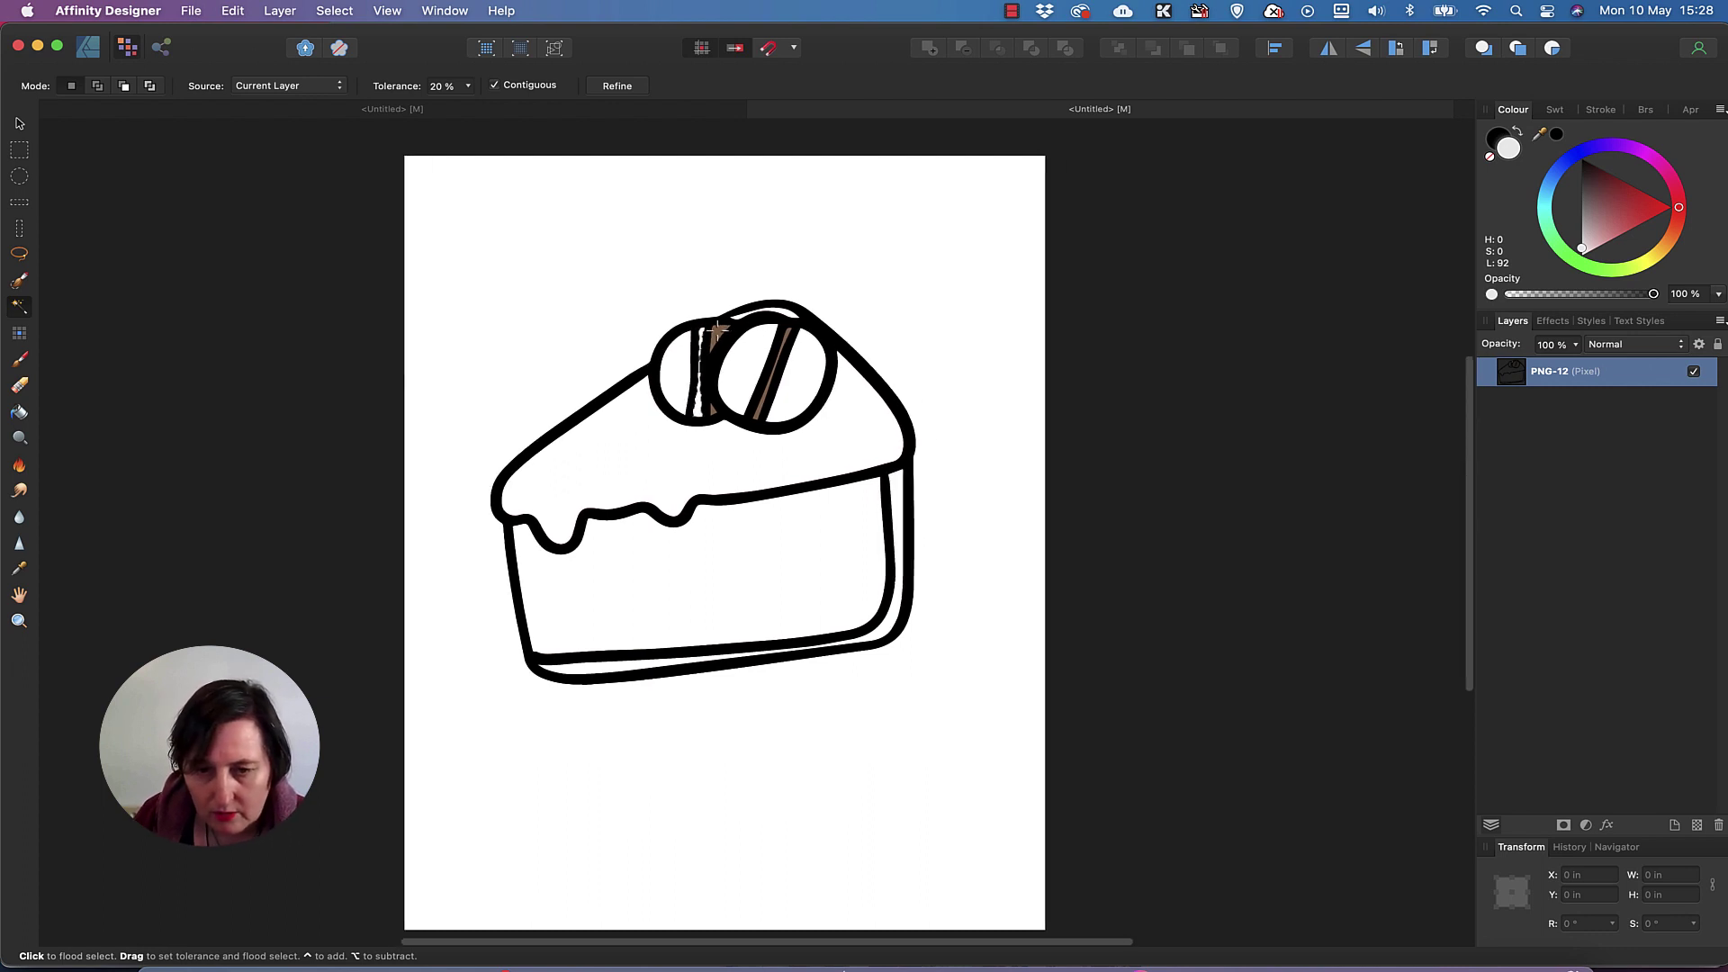
left_click(720, 338)
key("Delete")
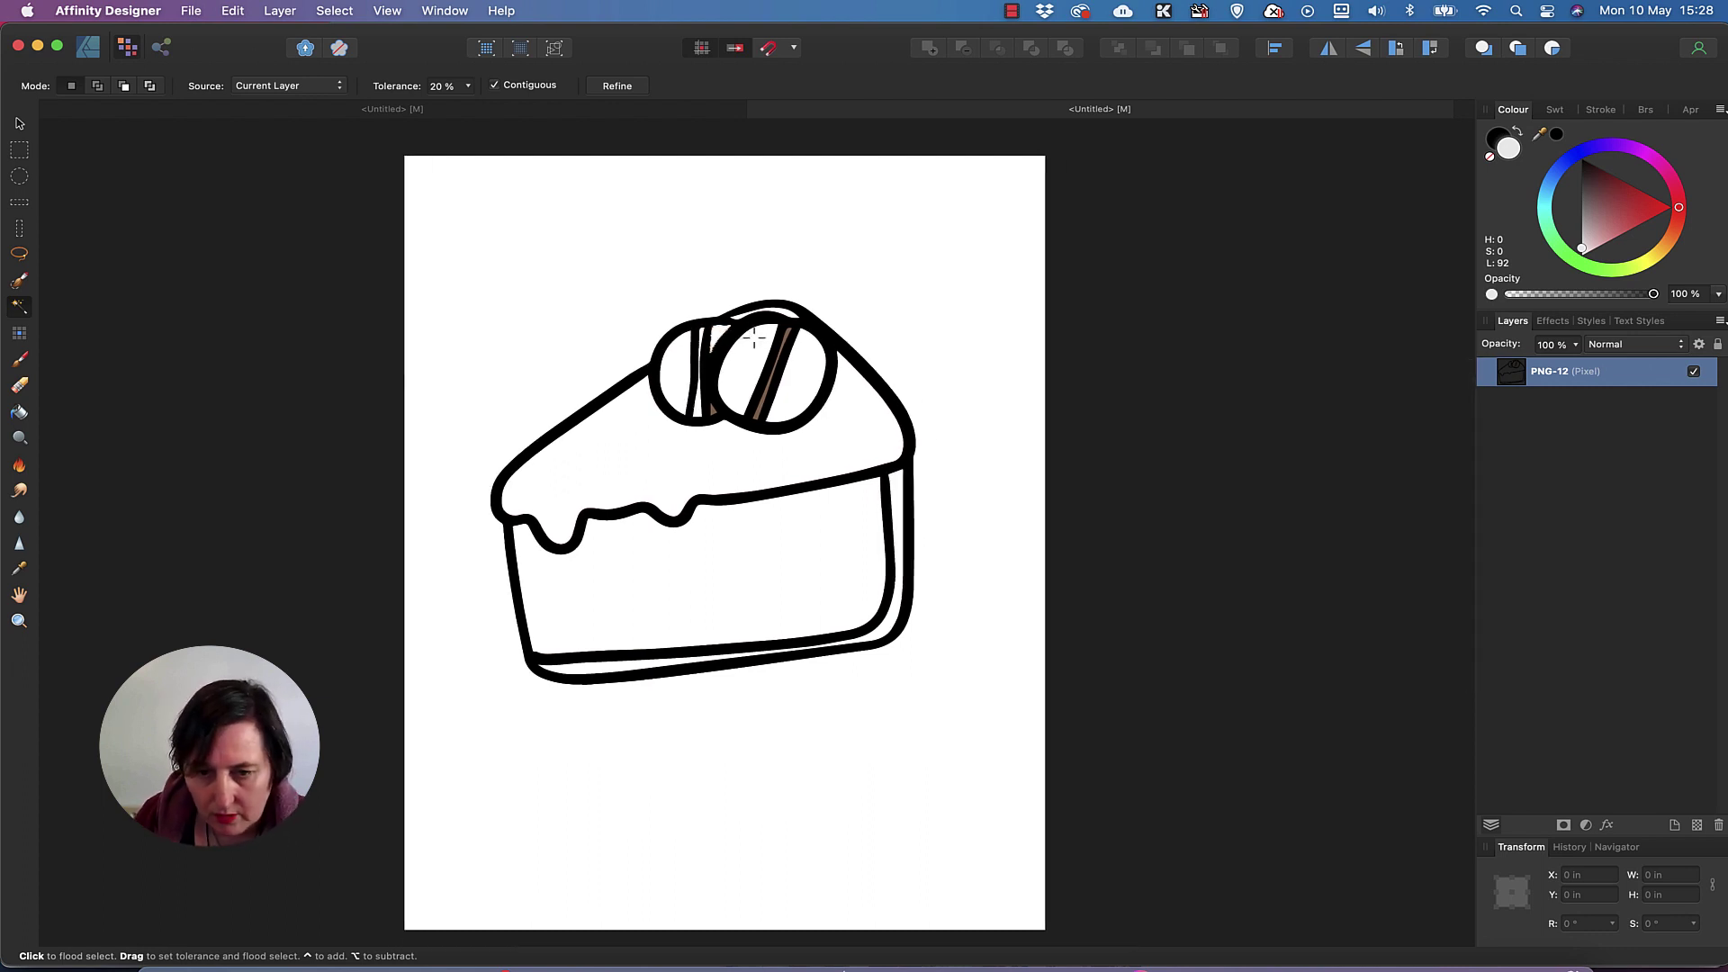
left_click(765, 400)
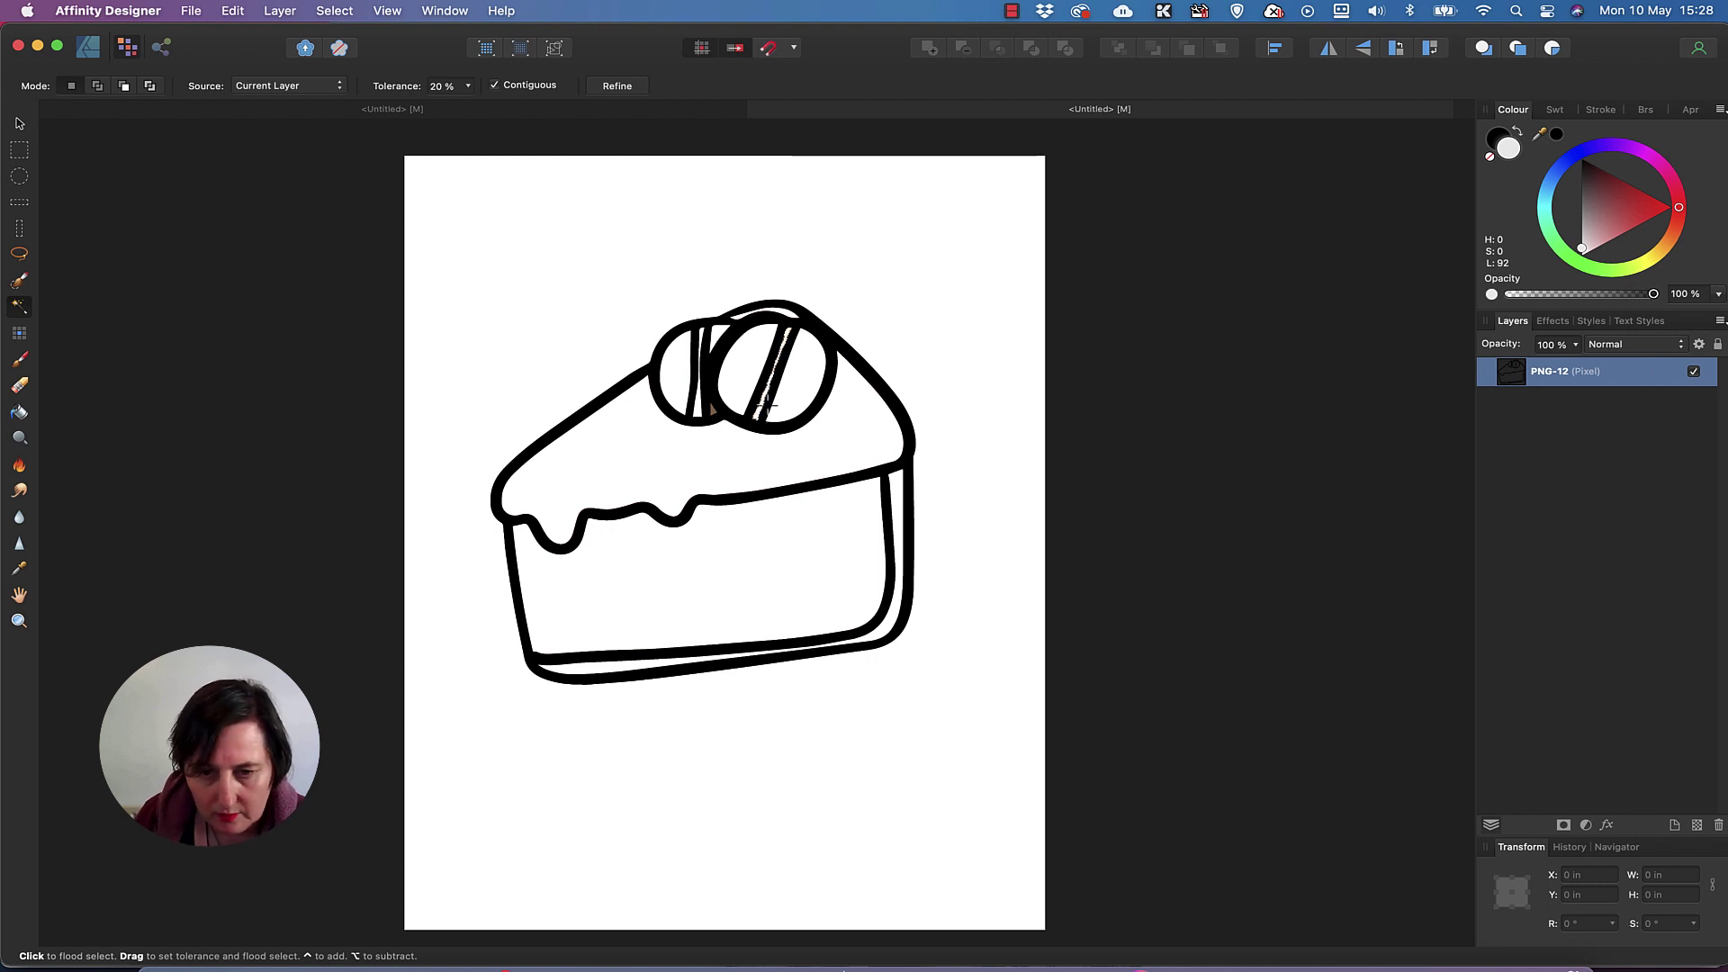
key("Delete")
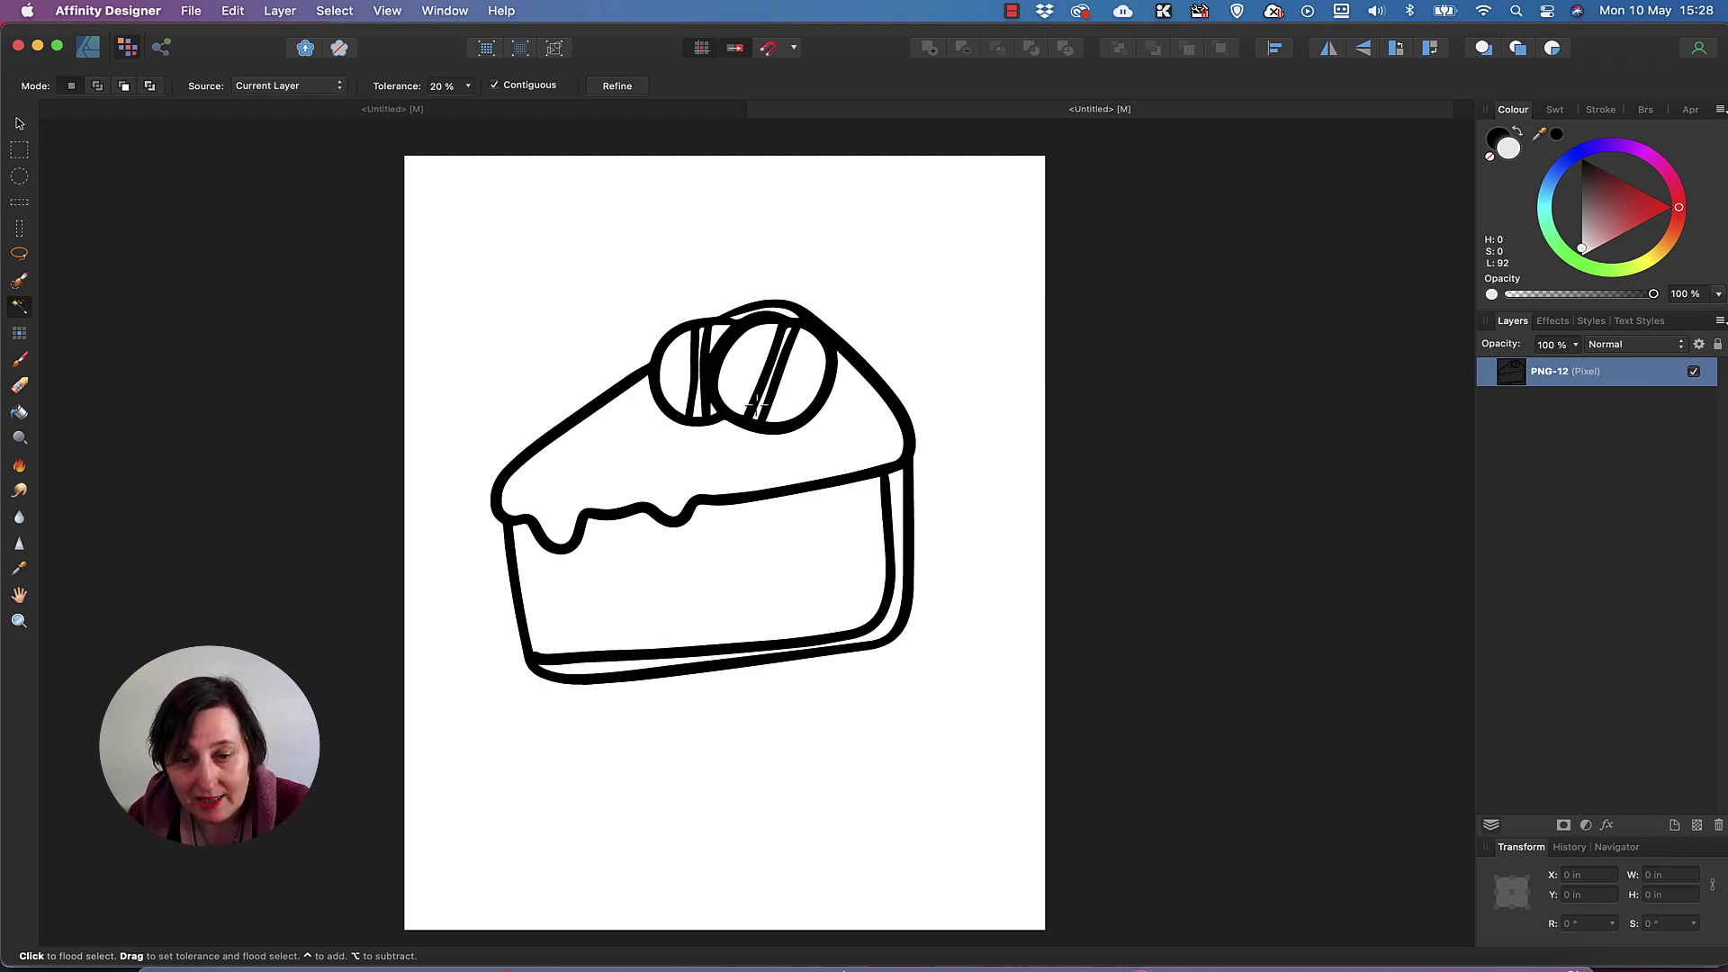
left_click(89, 50)
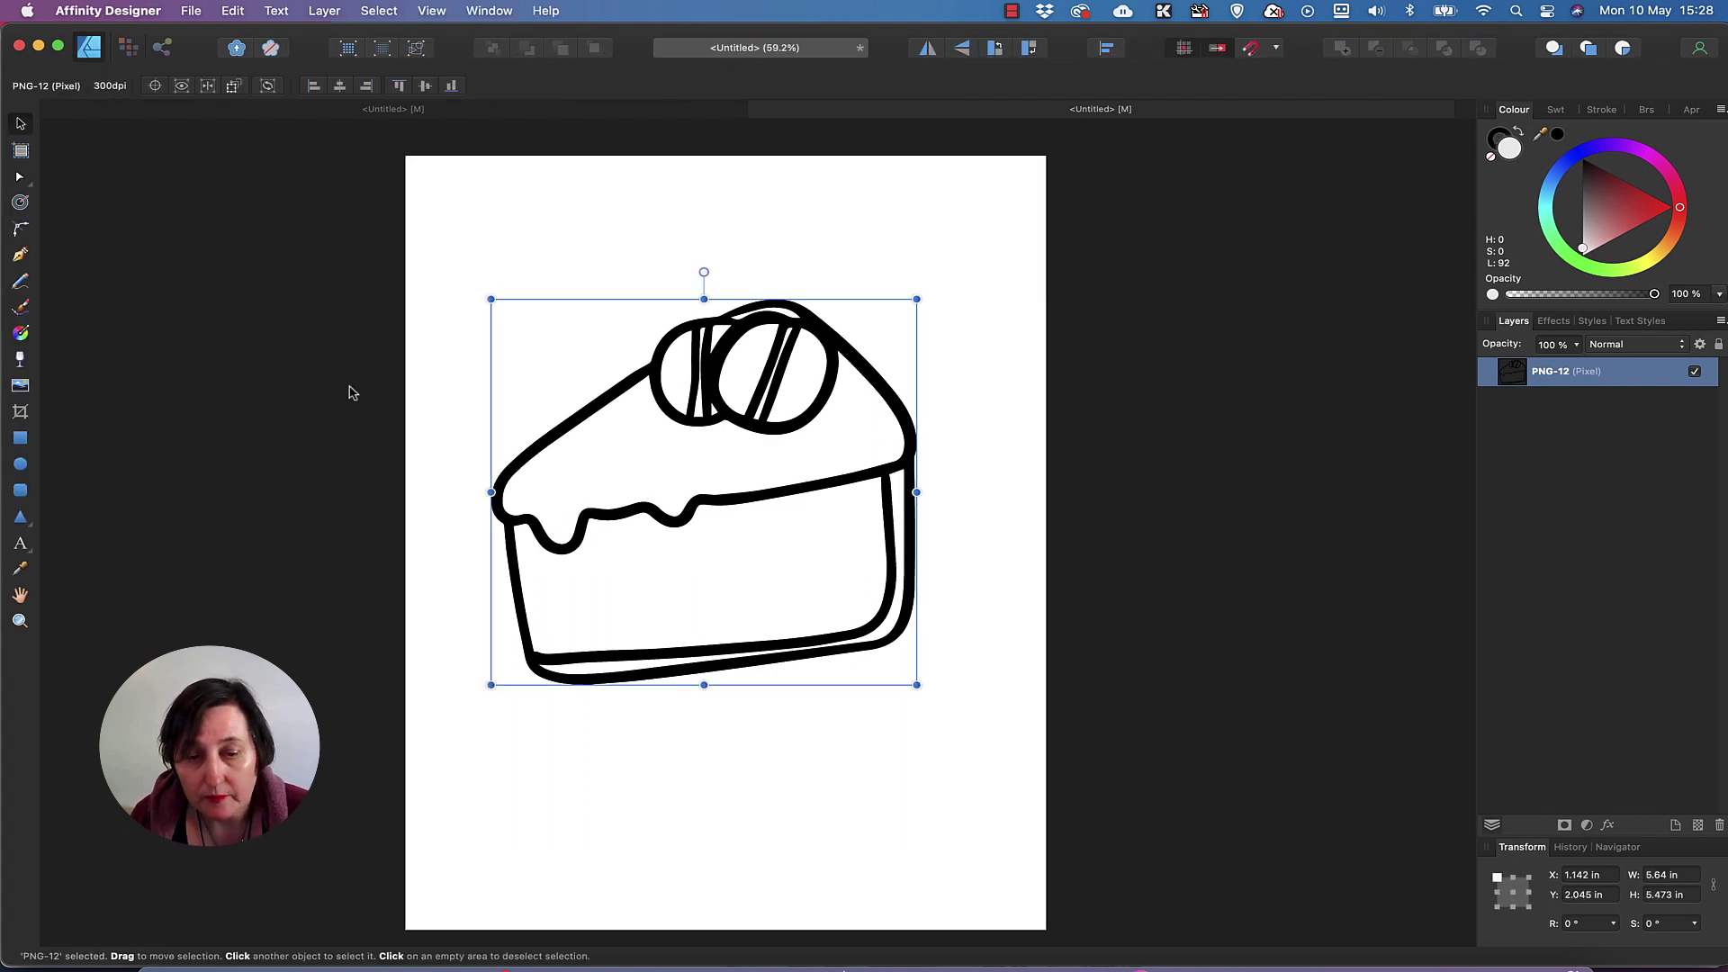
Step: Set the Pen tool's stroke to a 10 pt dashed line with dash 6 and gap 3
left_click(22, 258)
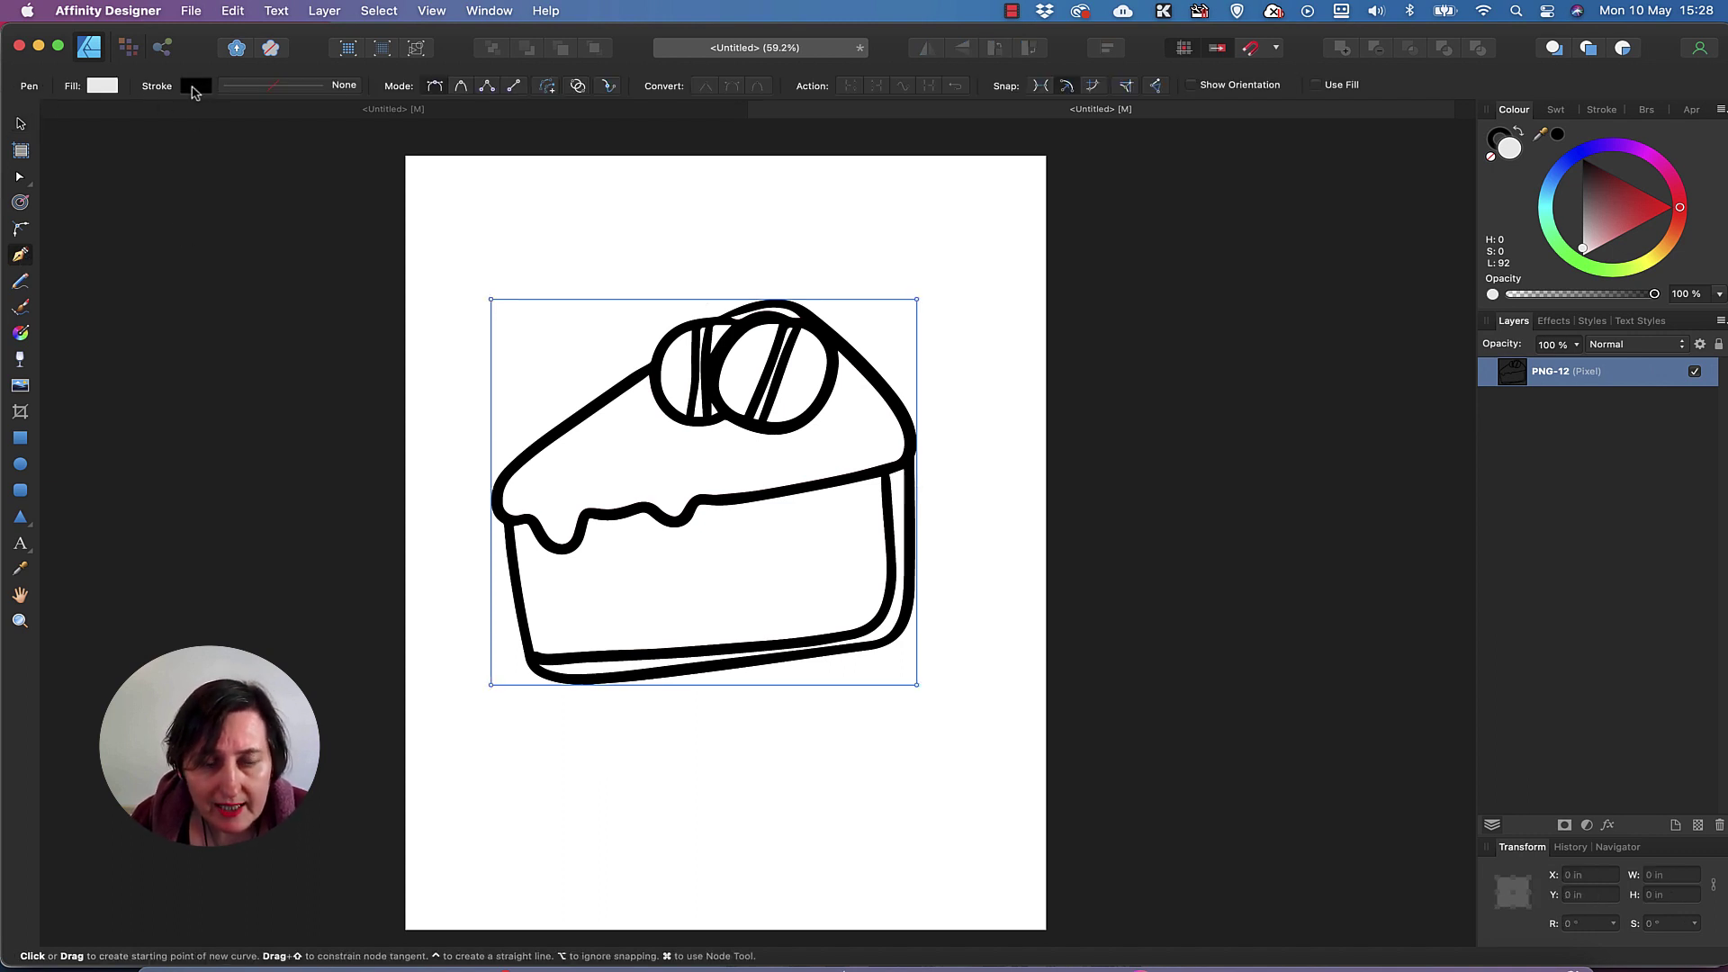
left_click(317, 88)
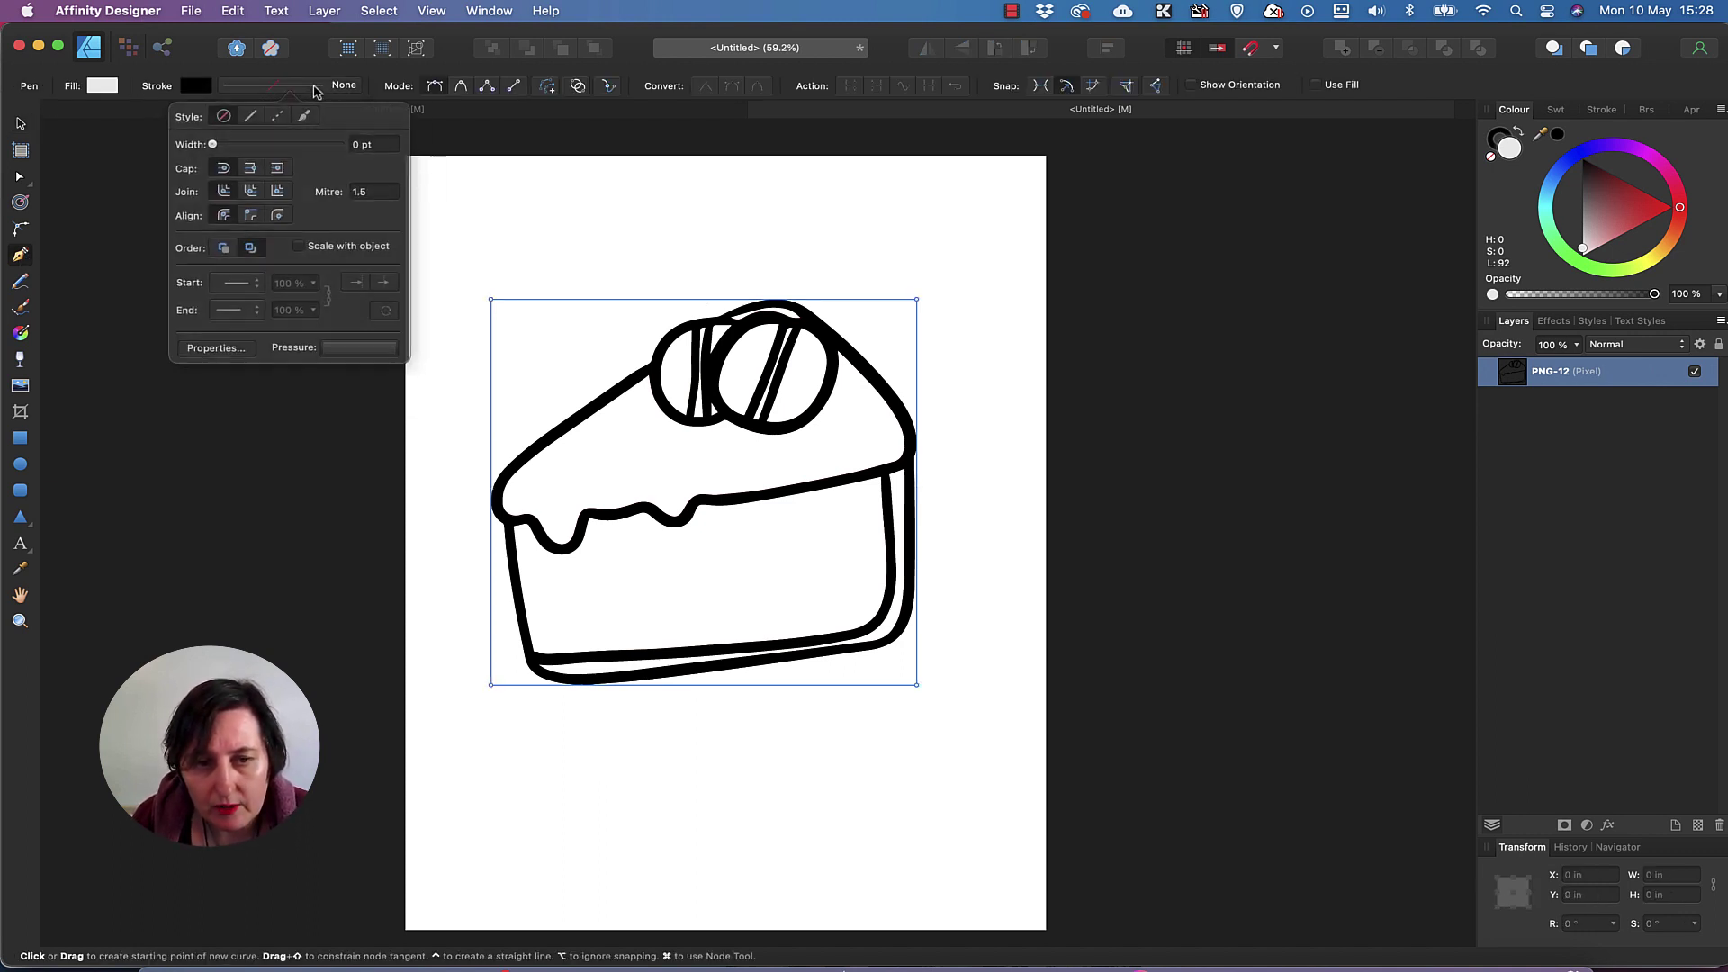
left_click(279, 116)
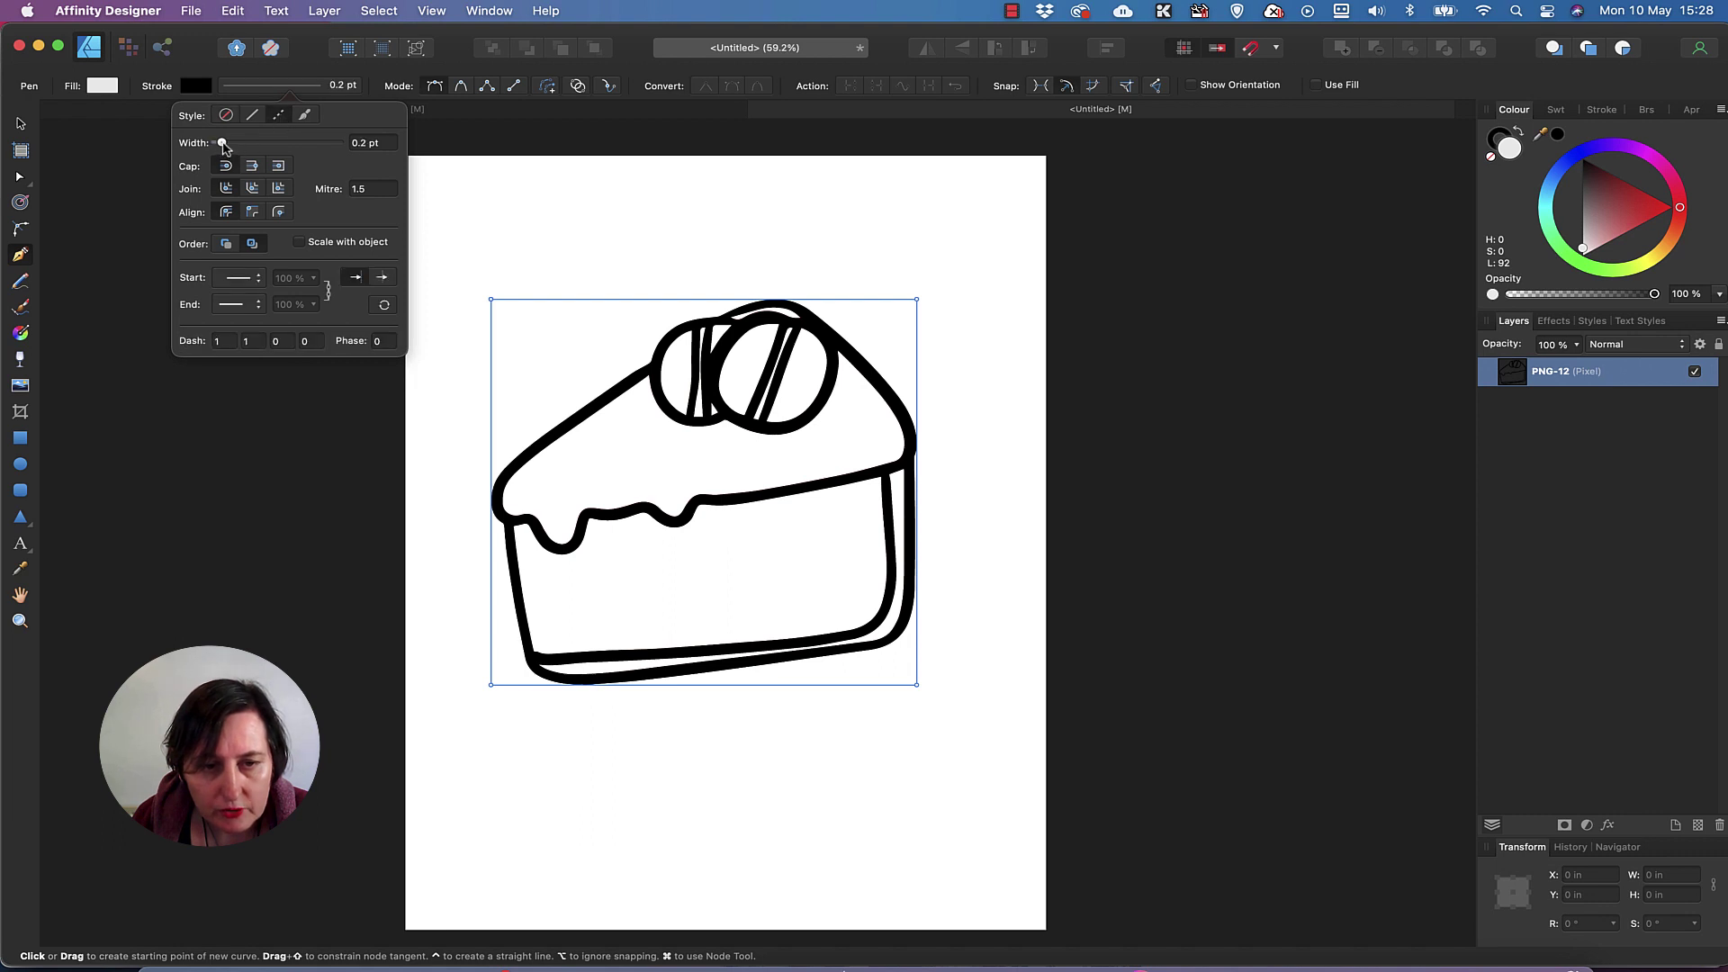
left_click_drag(223, 146, 270, 145)
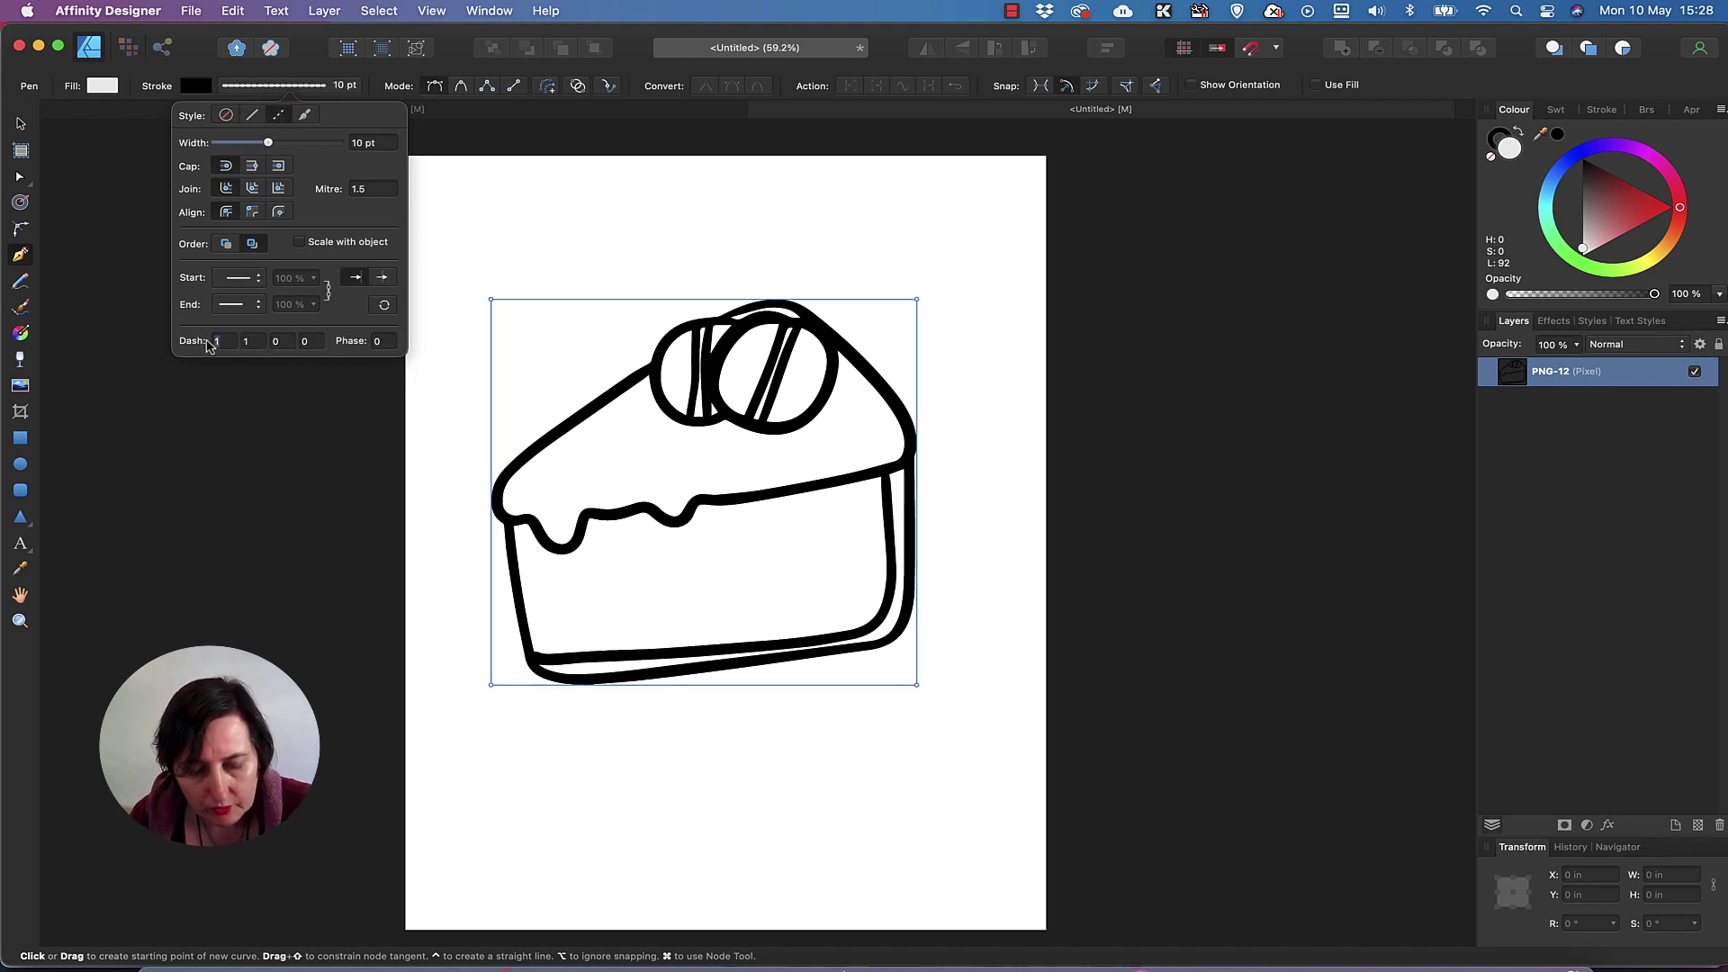
type("6")
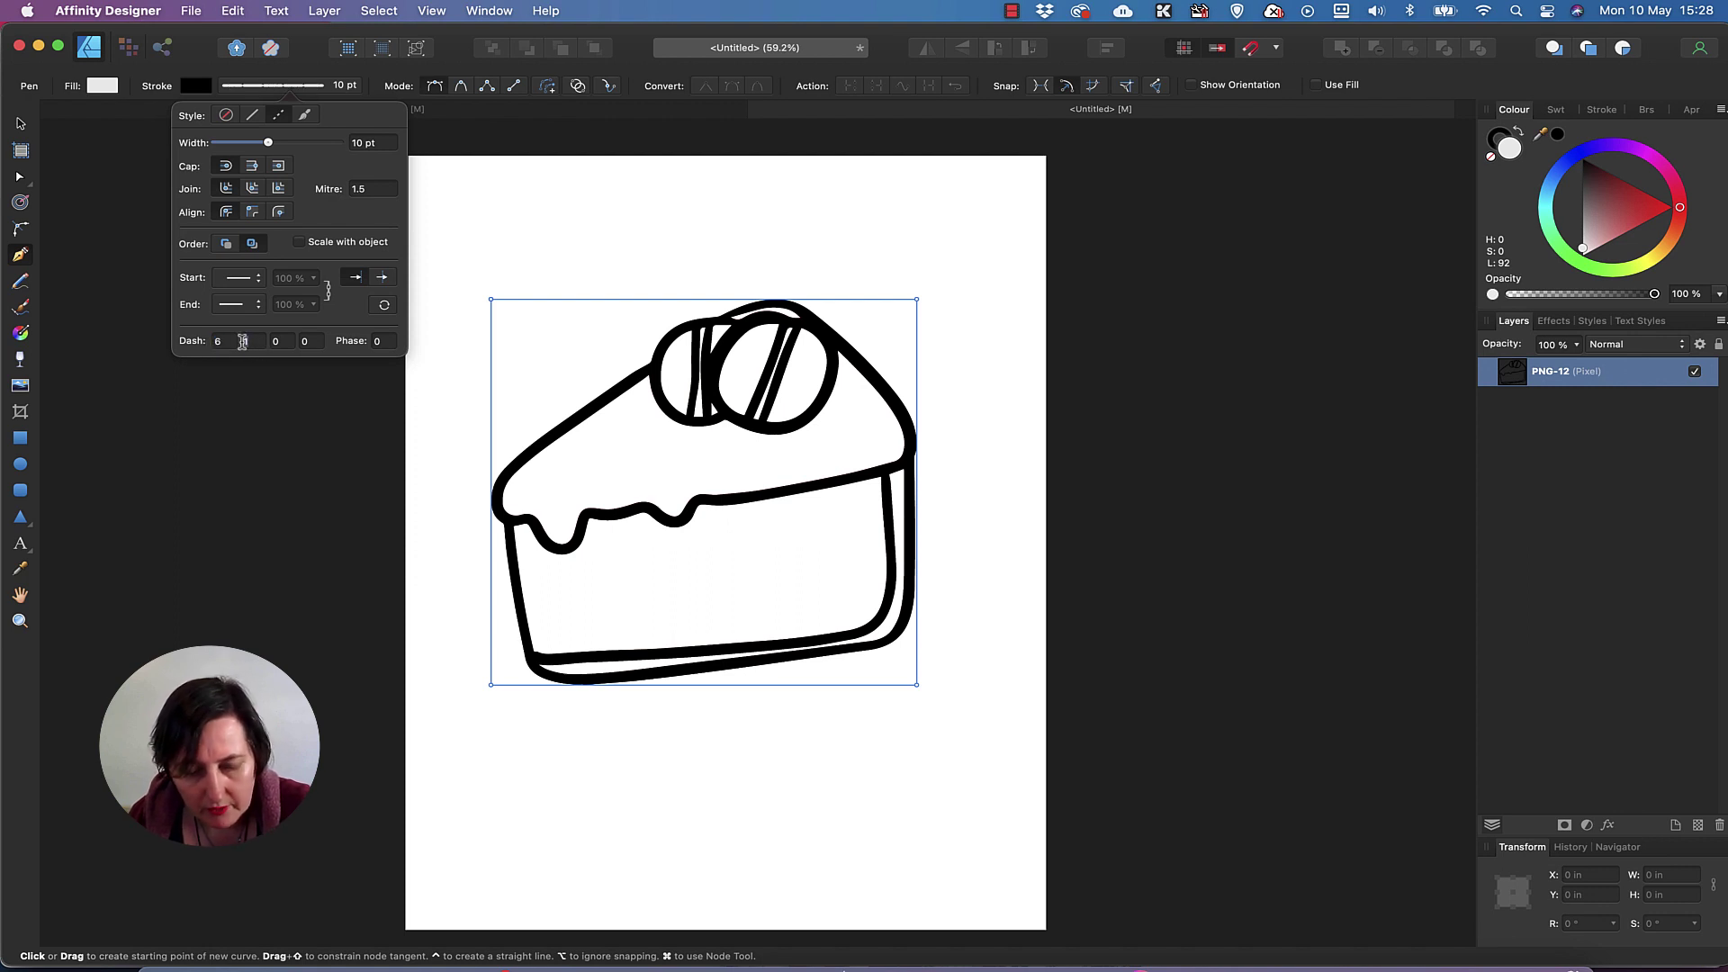
left_click(242, 342)
type("3")
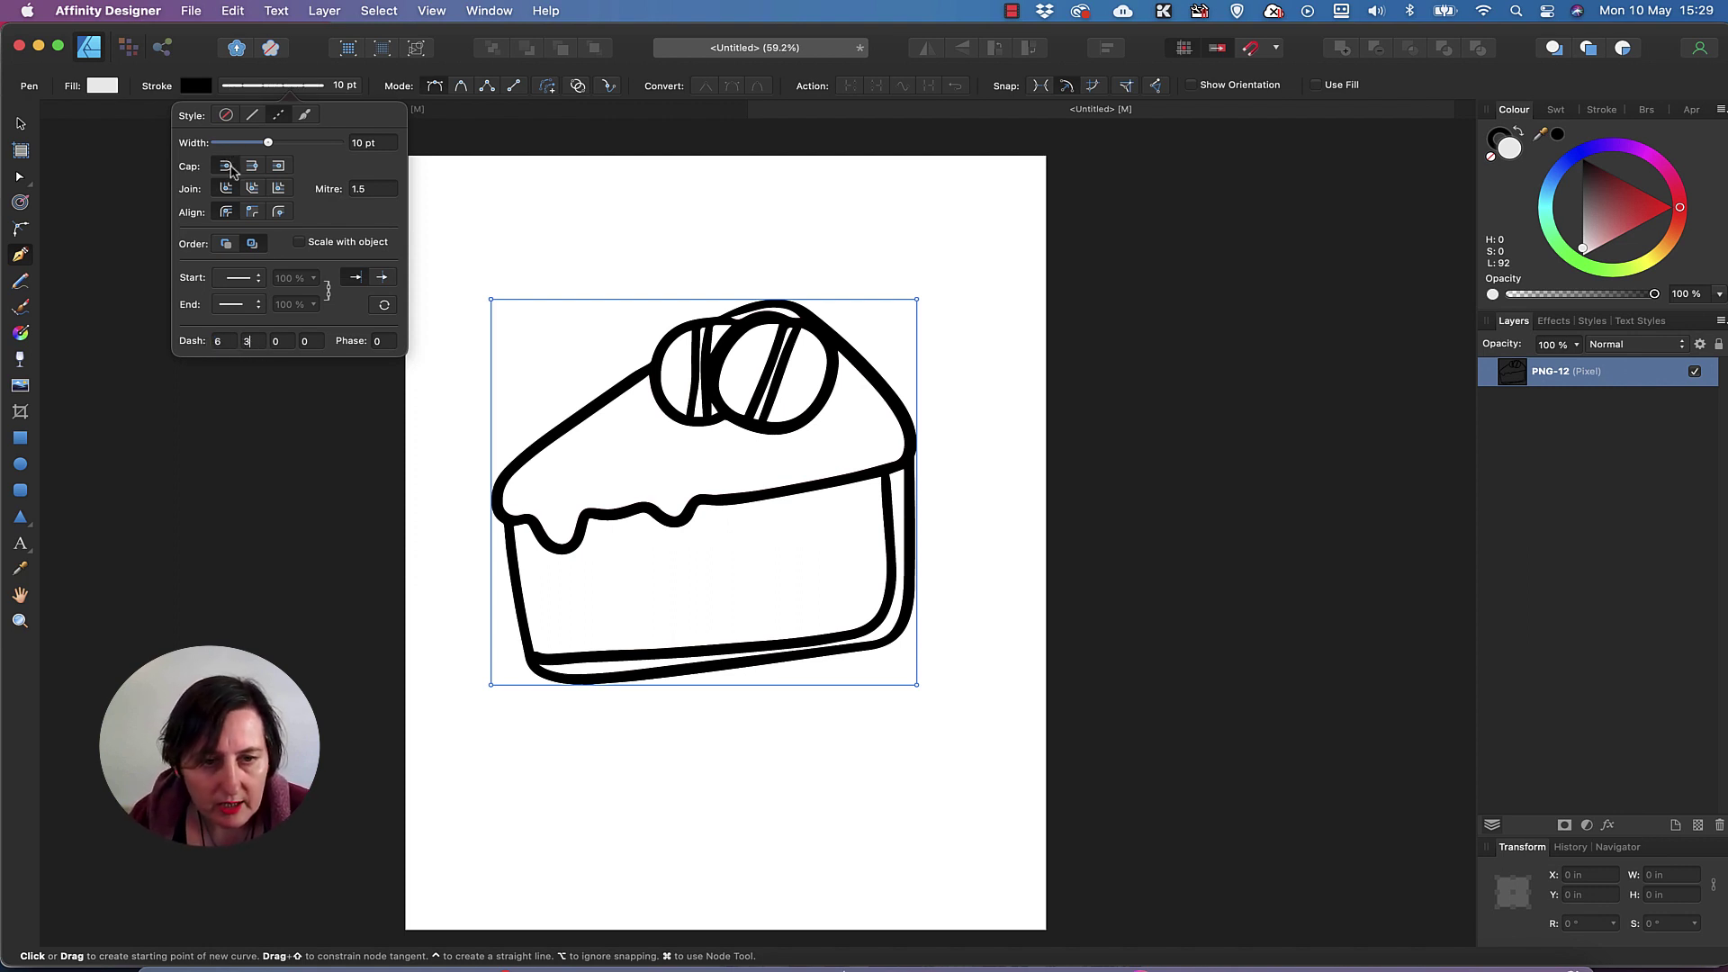
key("Return")
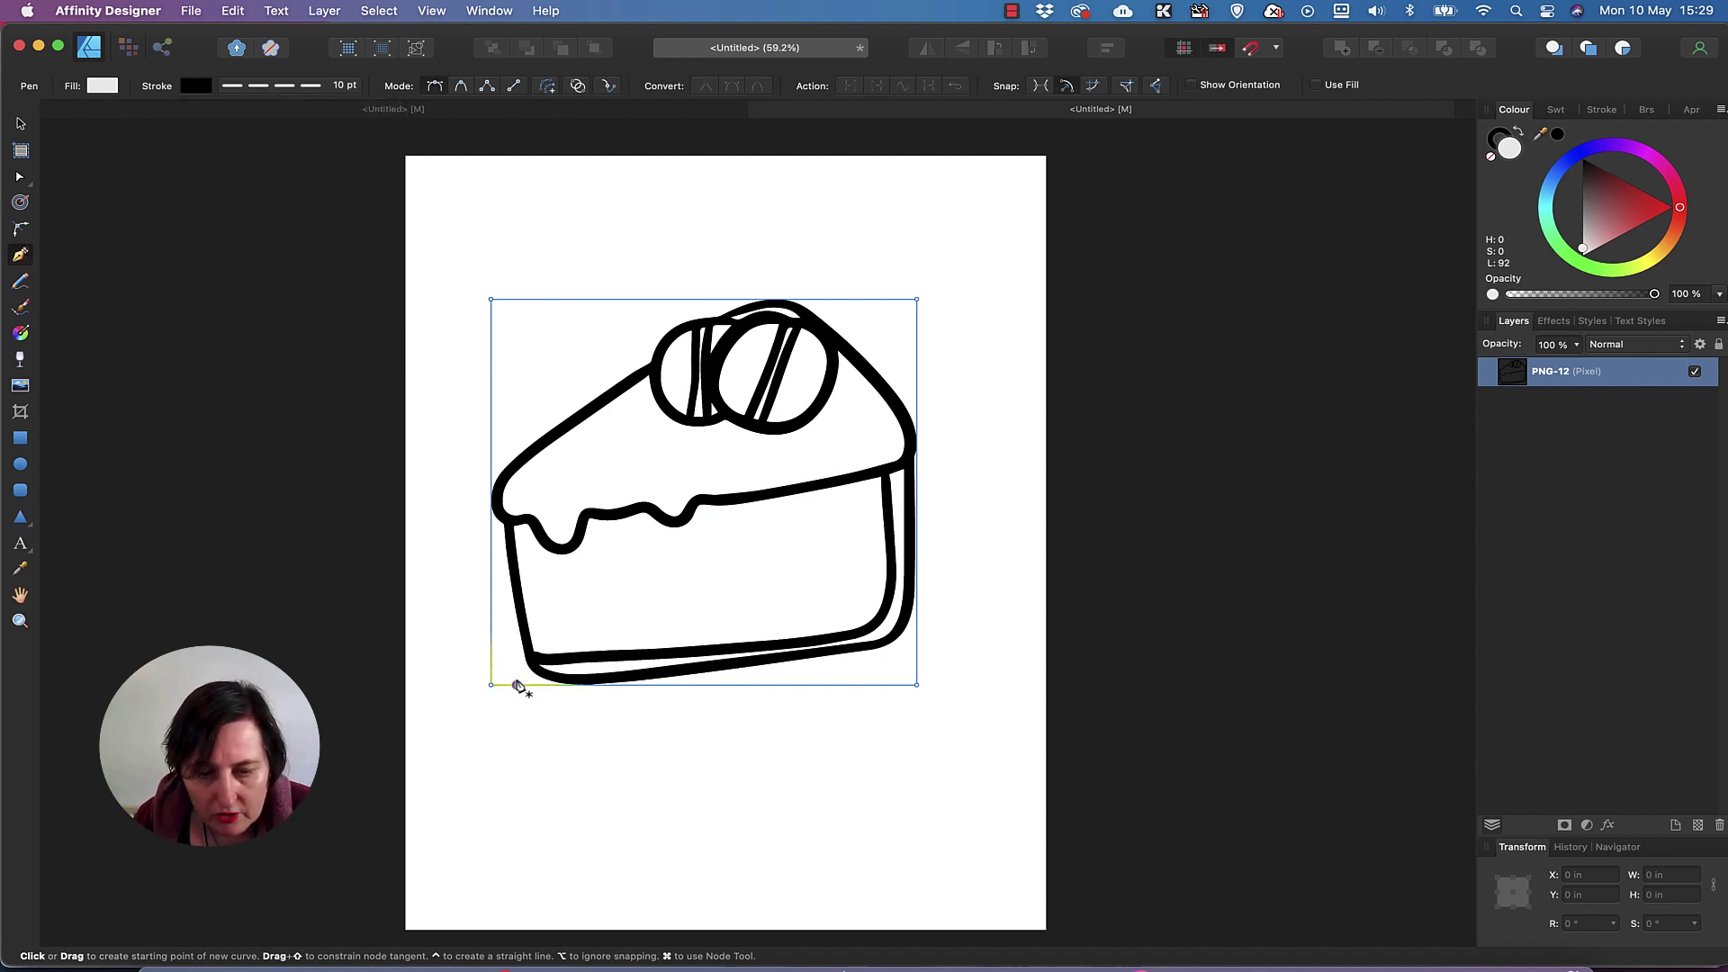
Step: Trace a dashed outline just outside the cake's left side and up the icing slope to the coffee beans
left_click(516, 684)
left_click(502, 634)
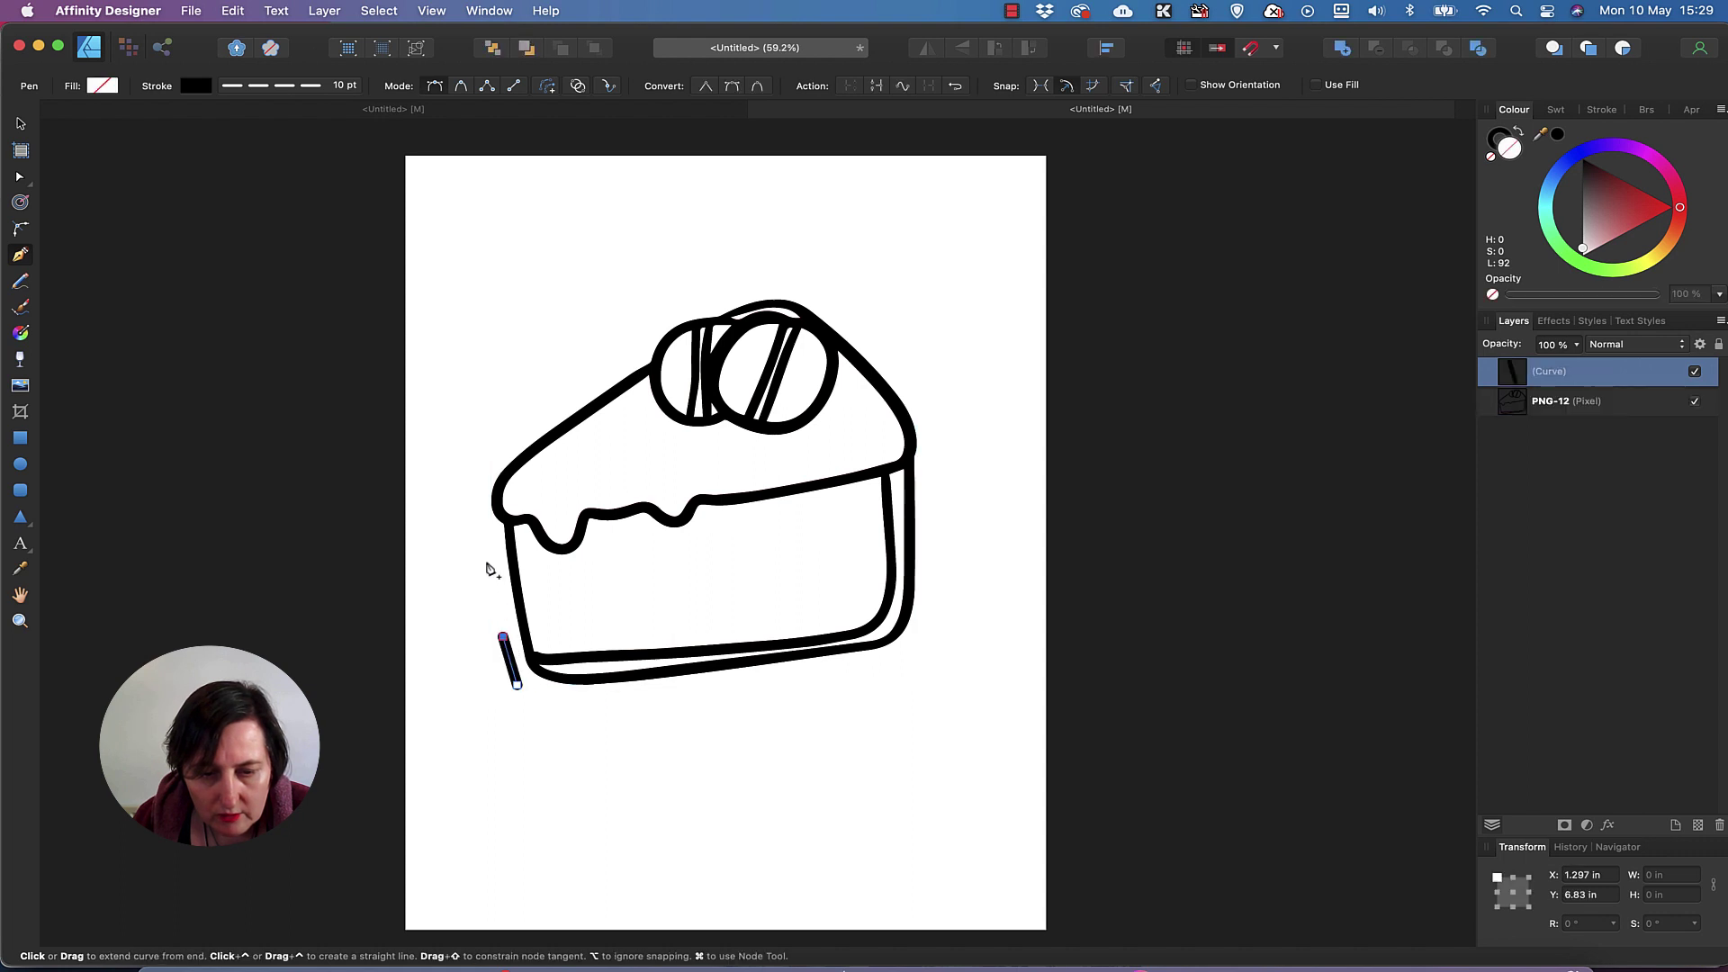
left_click(487, 563)
left_click(482, 506)
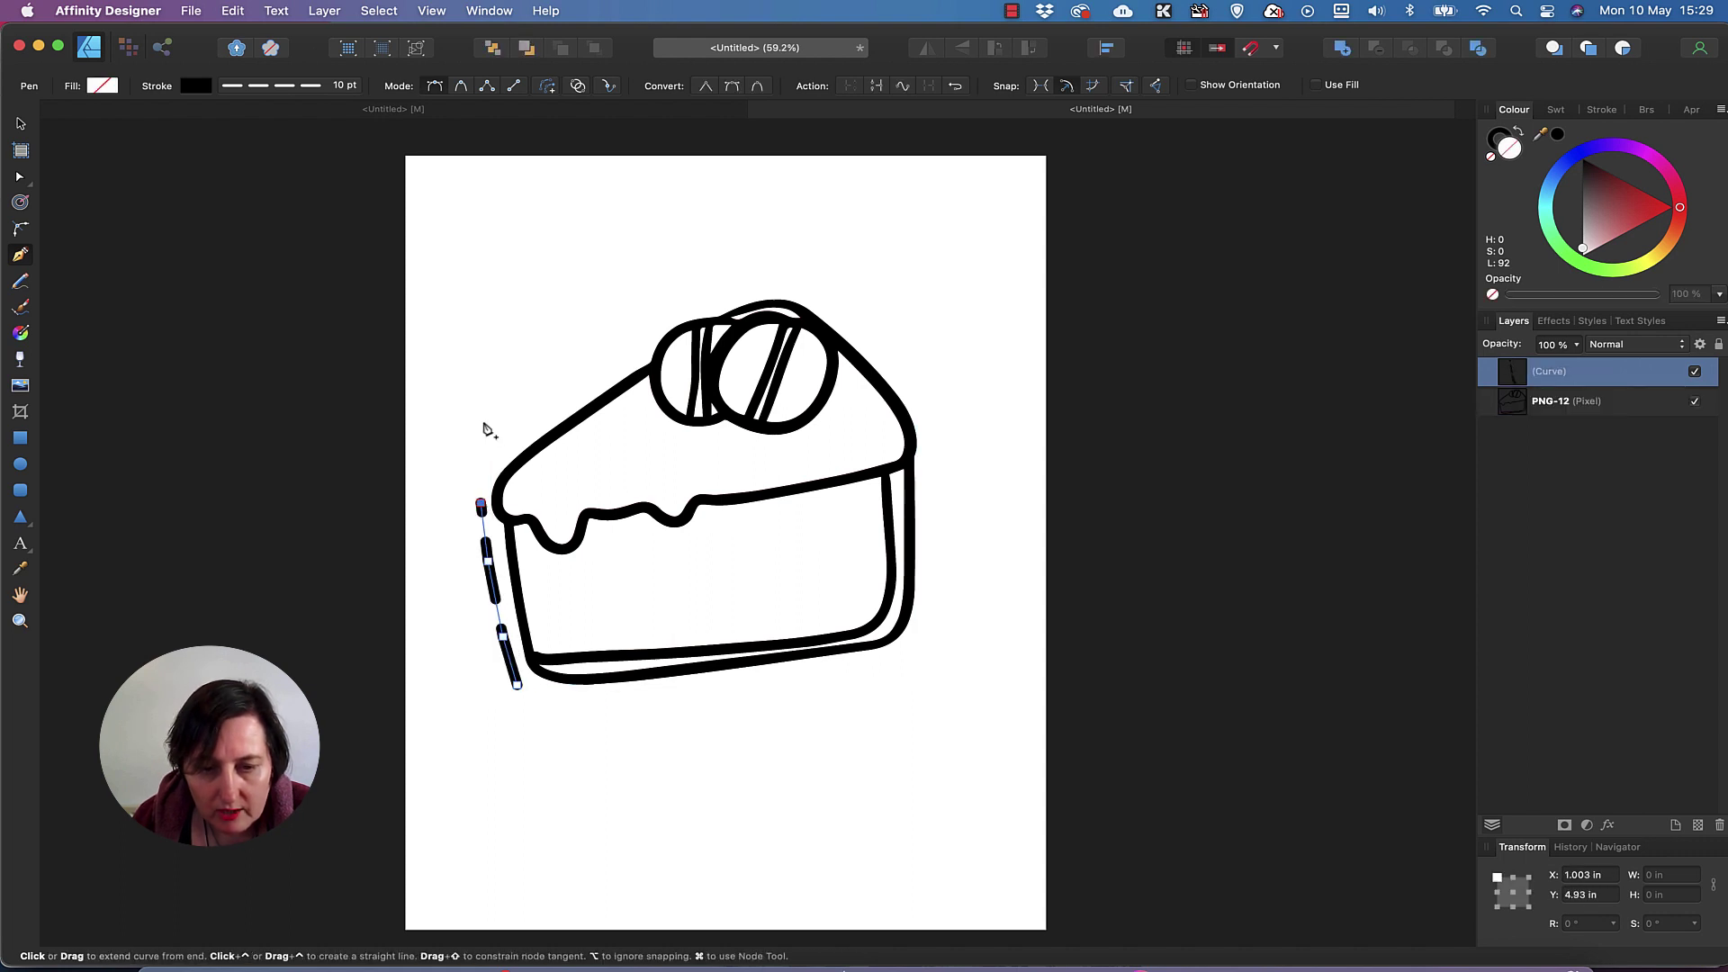
left_click_drag(485, 466, 539, 435)
left_click(519, 432)
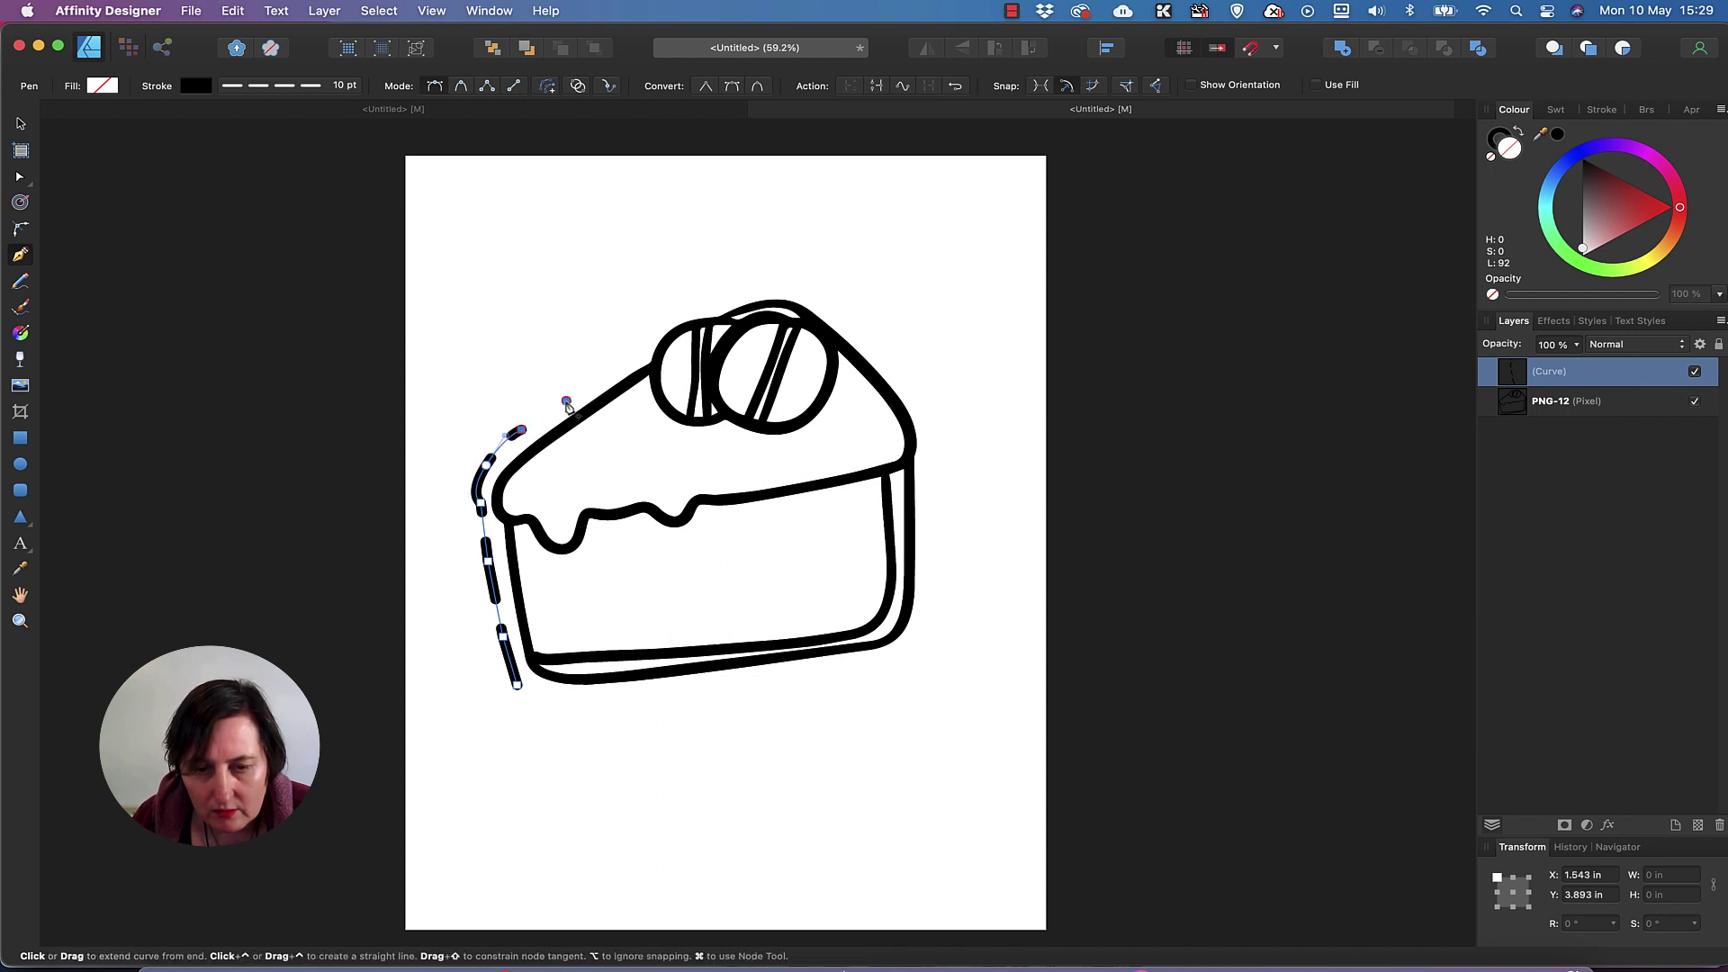
left_click_drag(566, 402, 595, 378)
left_click(637, 347)
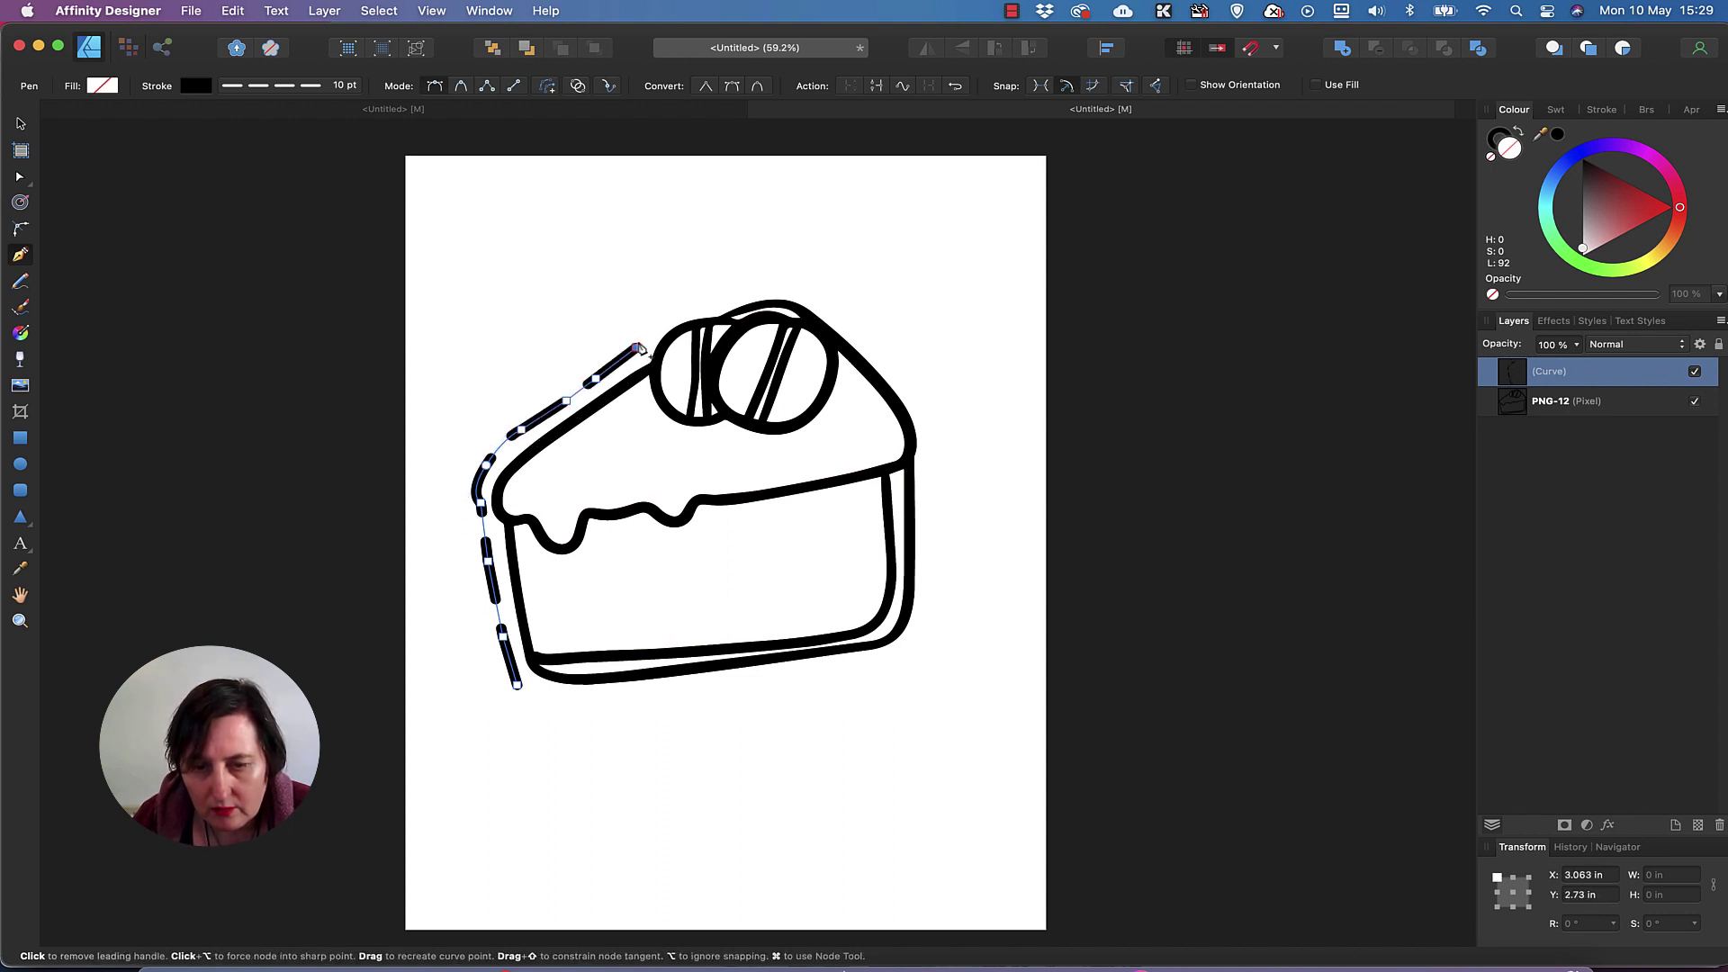
Step: Continue the dashed outline over the coffee beans and down the icing's right-hand slope
left_click(663, 320)
left_click(722, 295)
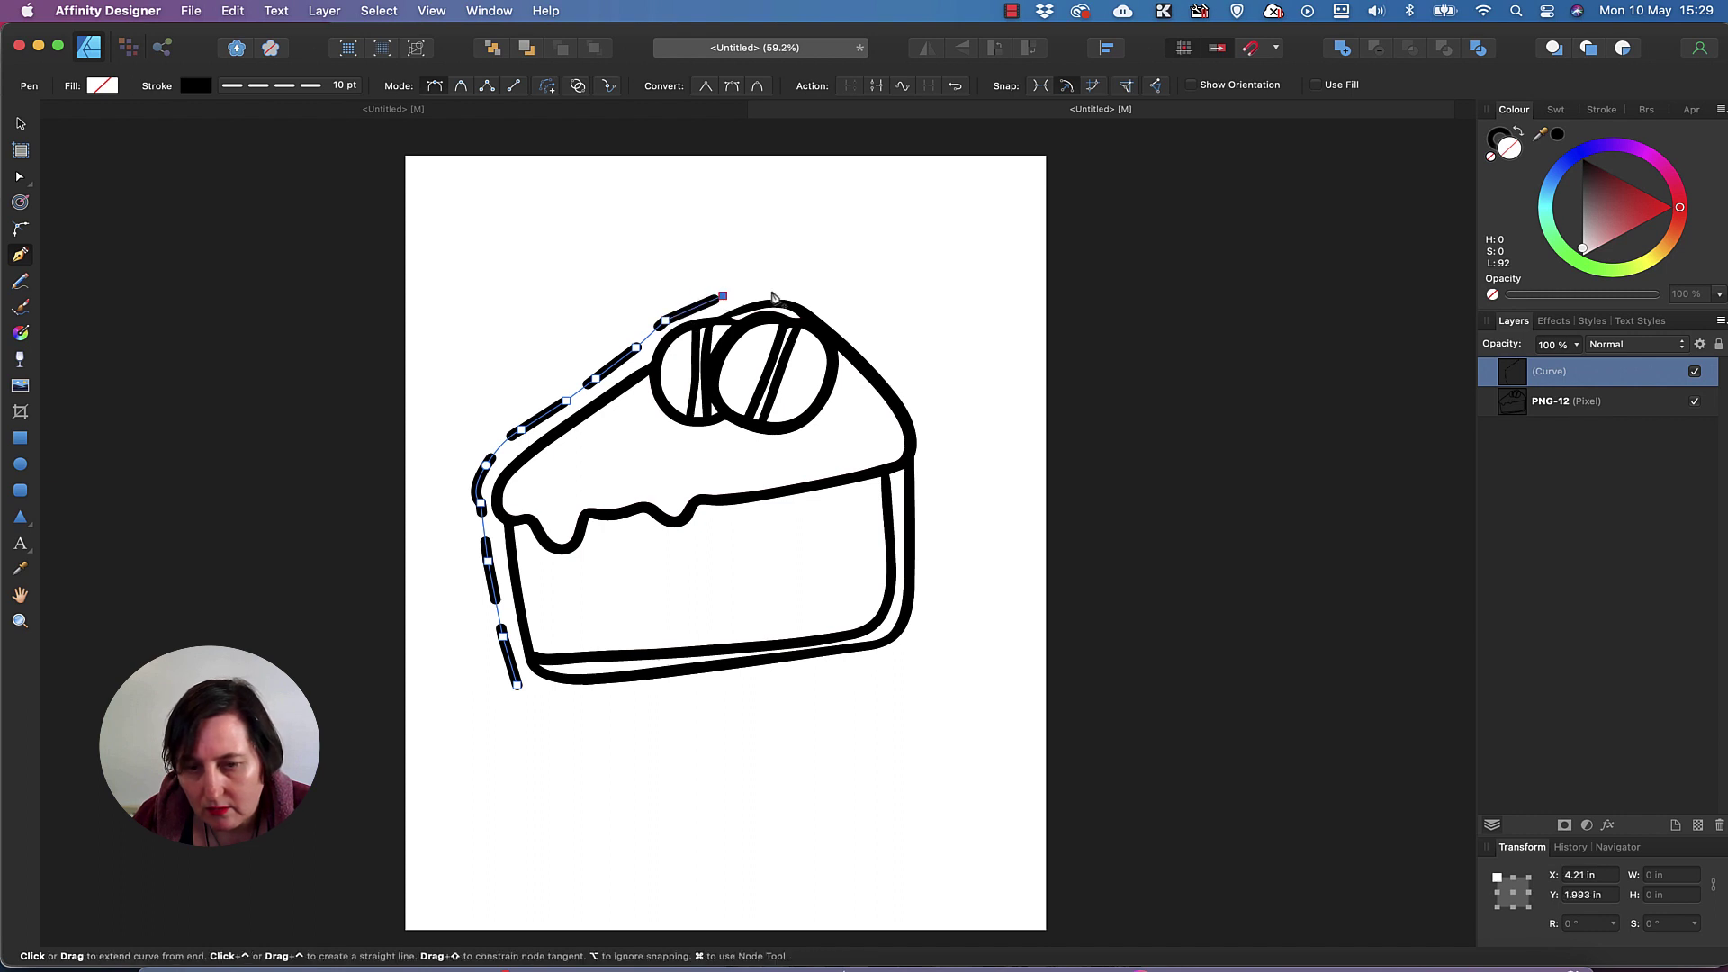
left_click(765, 288)
left_click(825, 296)
left_click(857, 320)
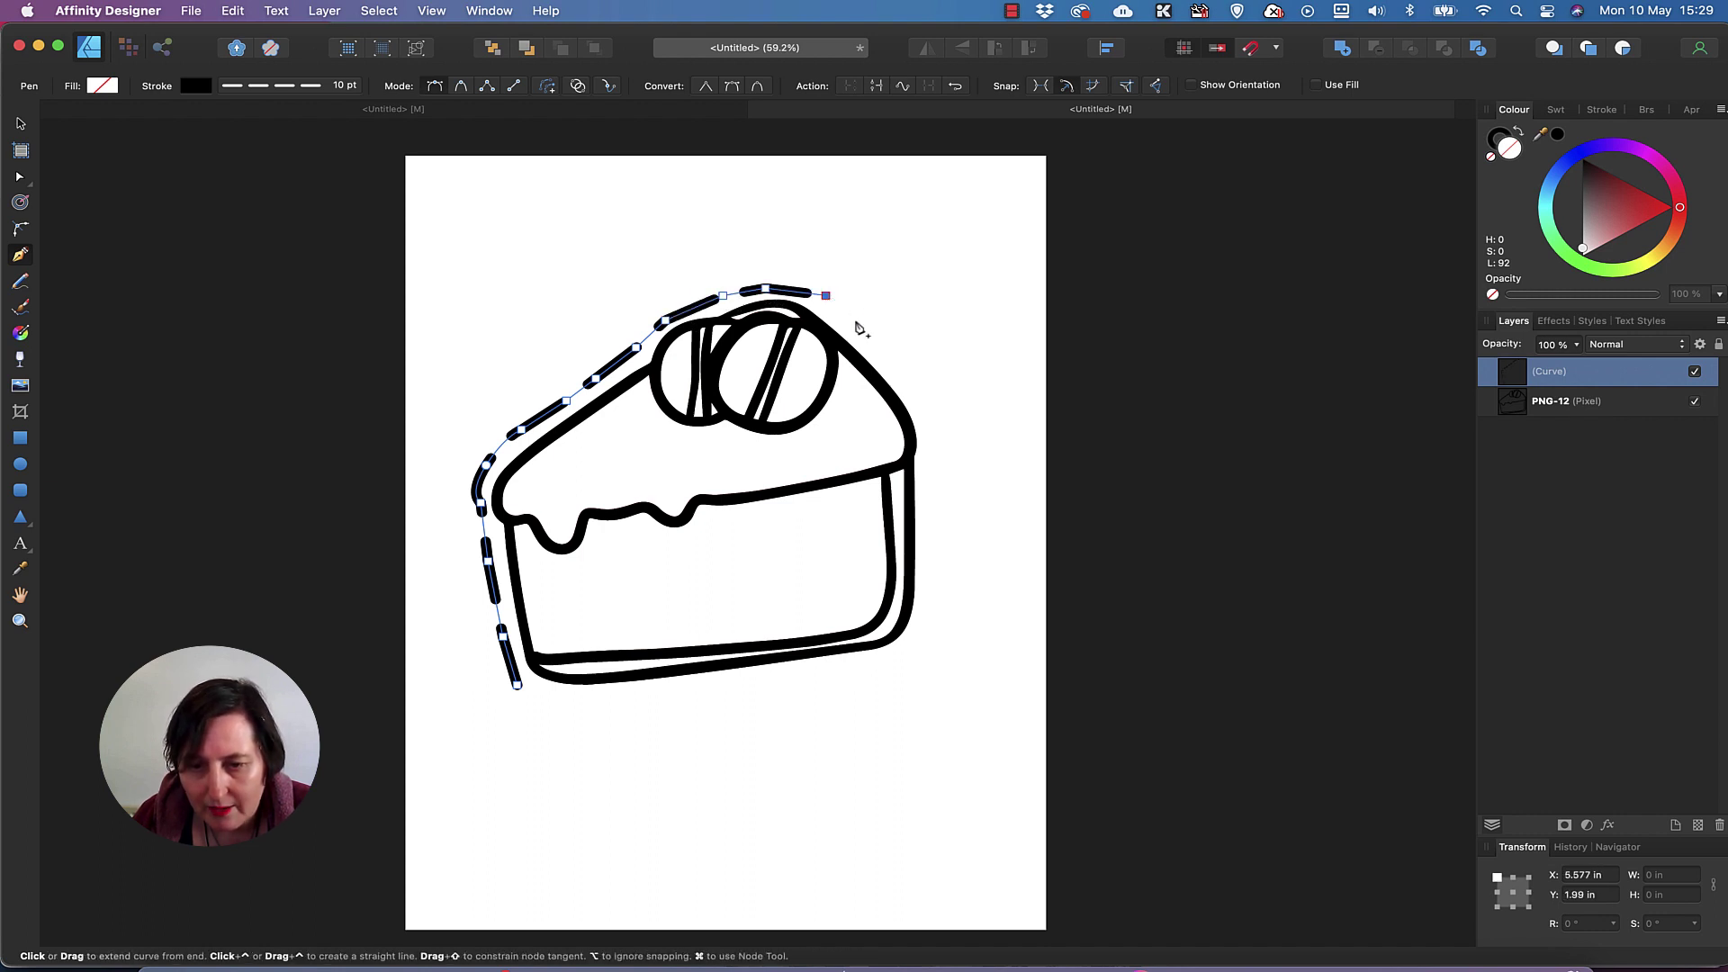
left_click(877, 338)
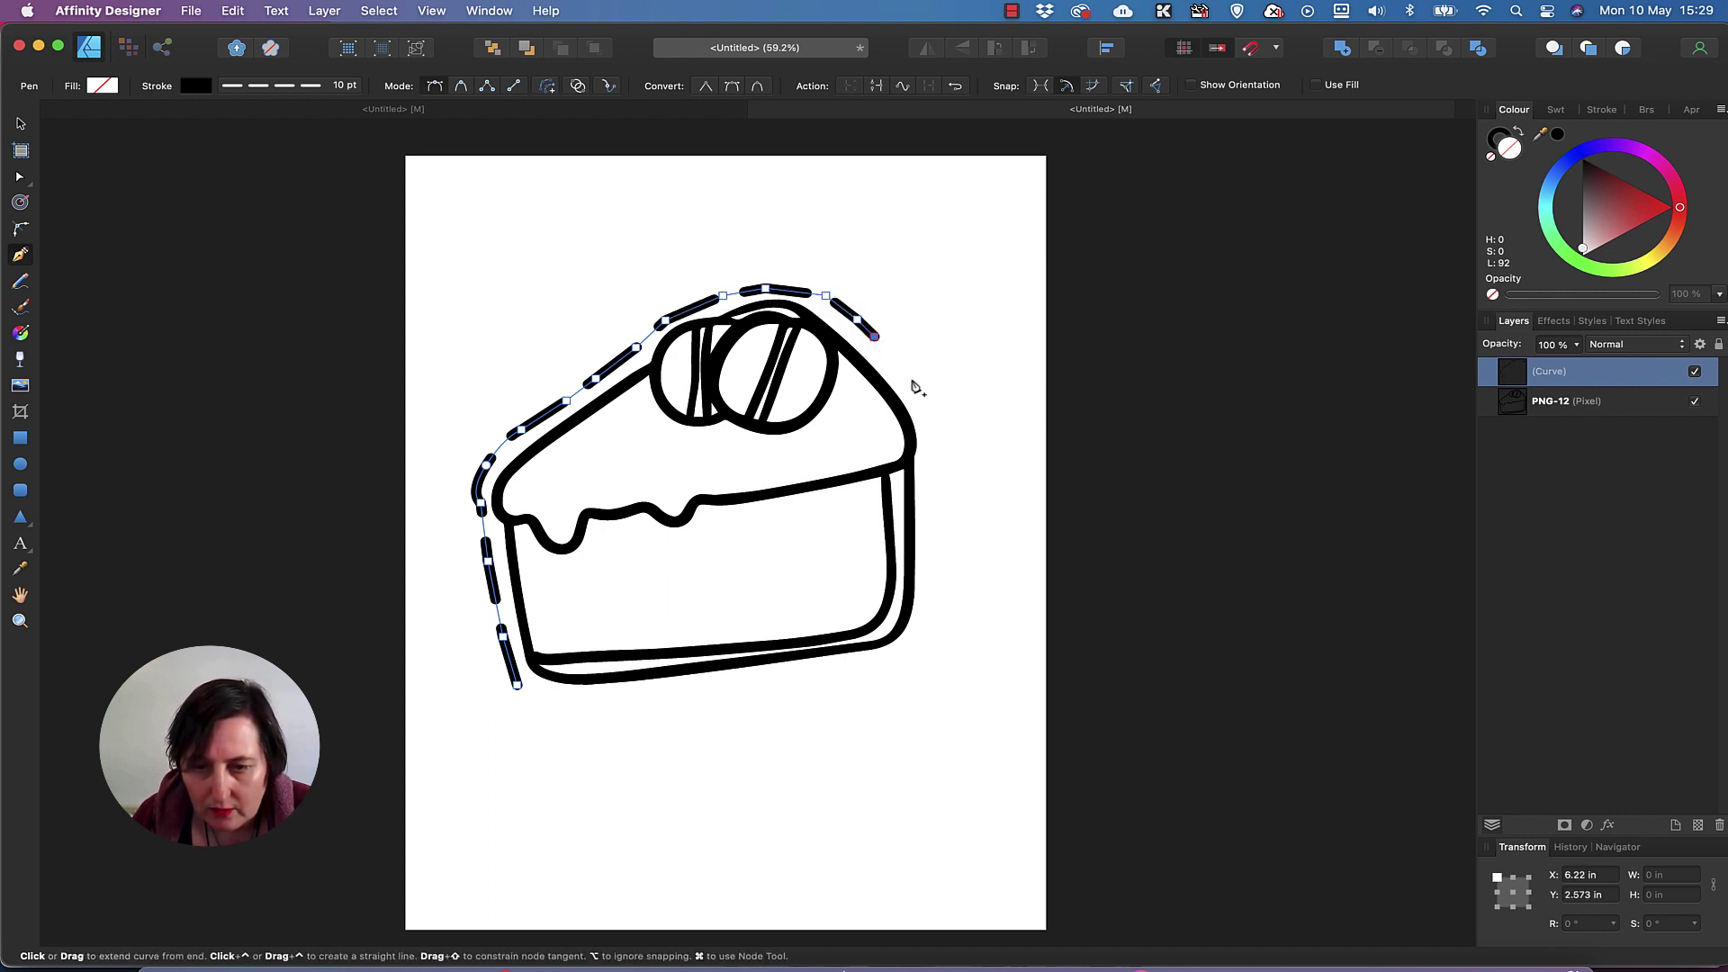
left_click(900, 374)
left_click(919, 417)
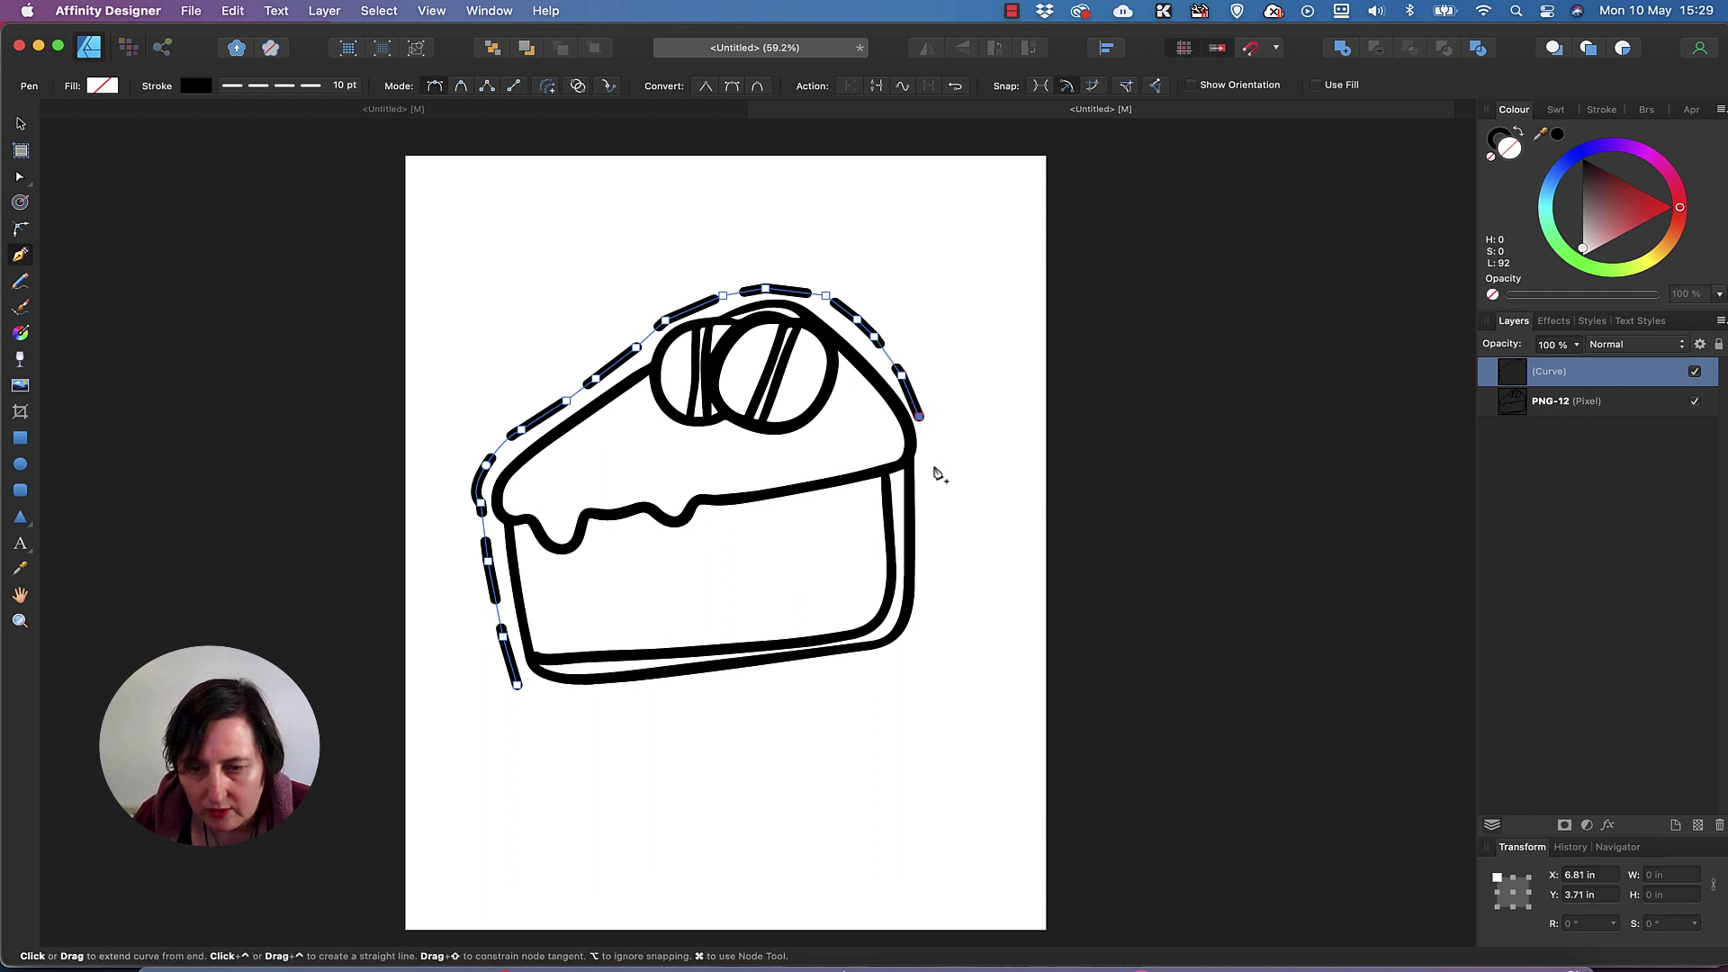
Step: Extend the dashed outline down the cake's right side and around its lower right corner
left_click(931, 463)
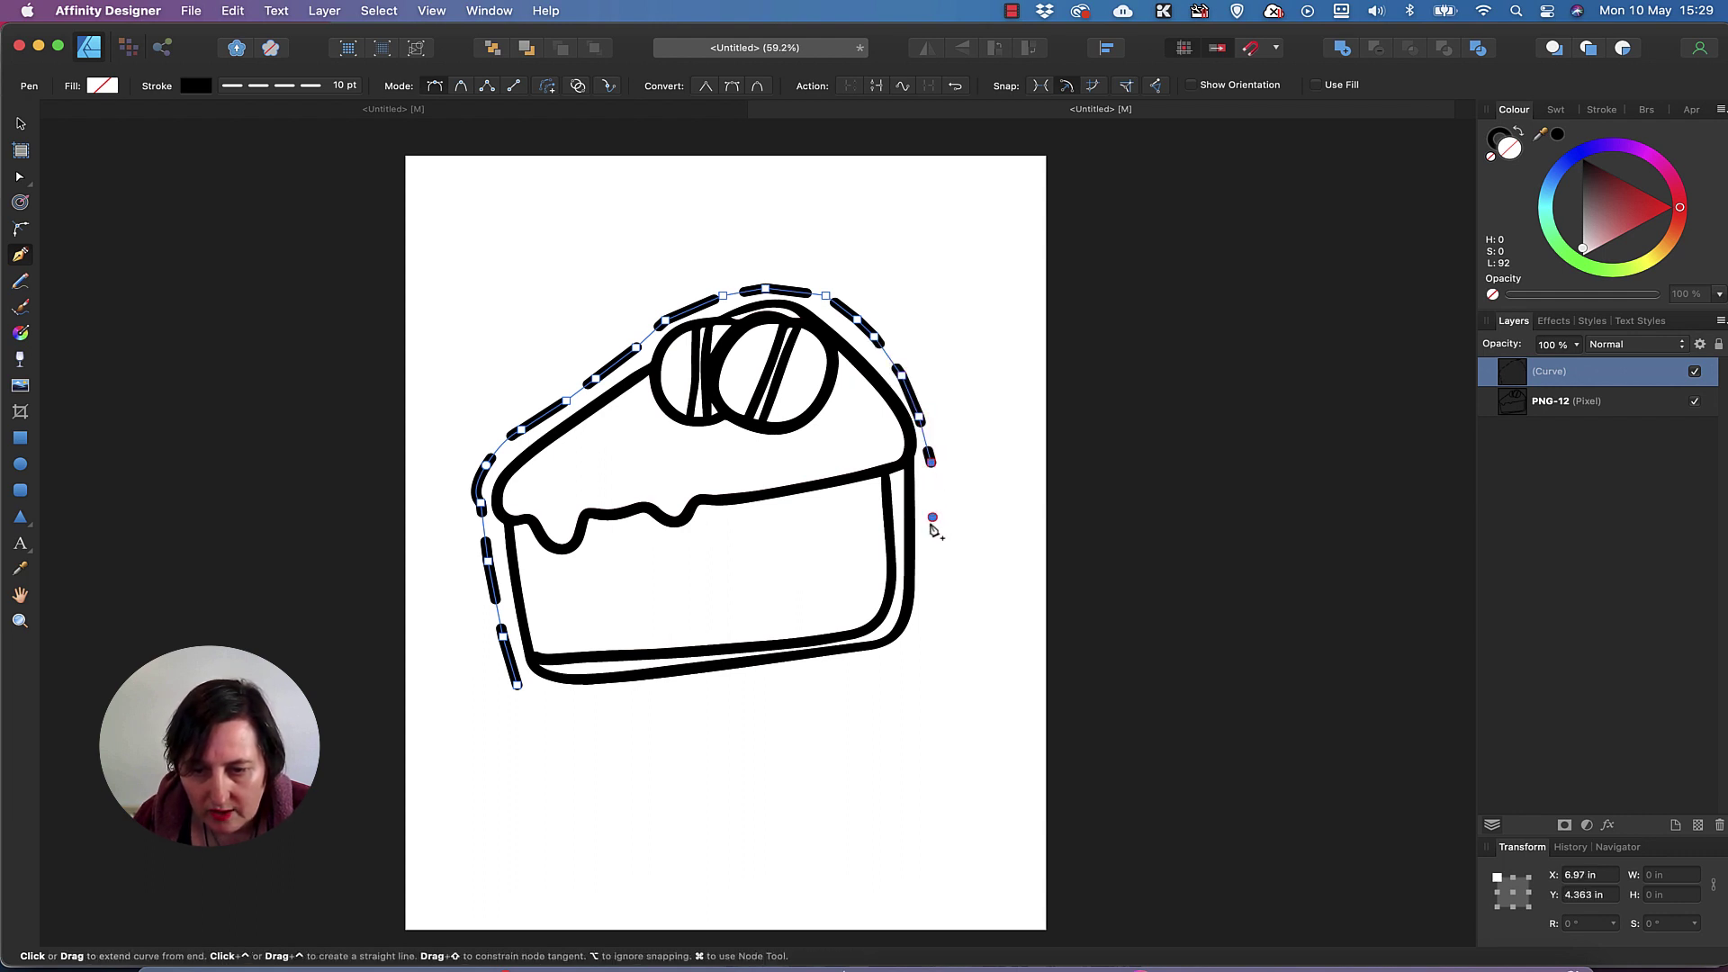
left_click(932, 516)
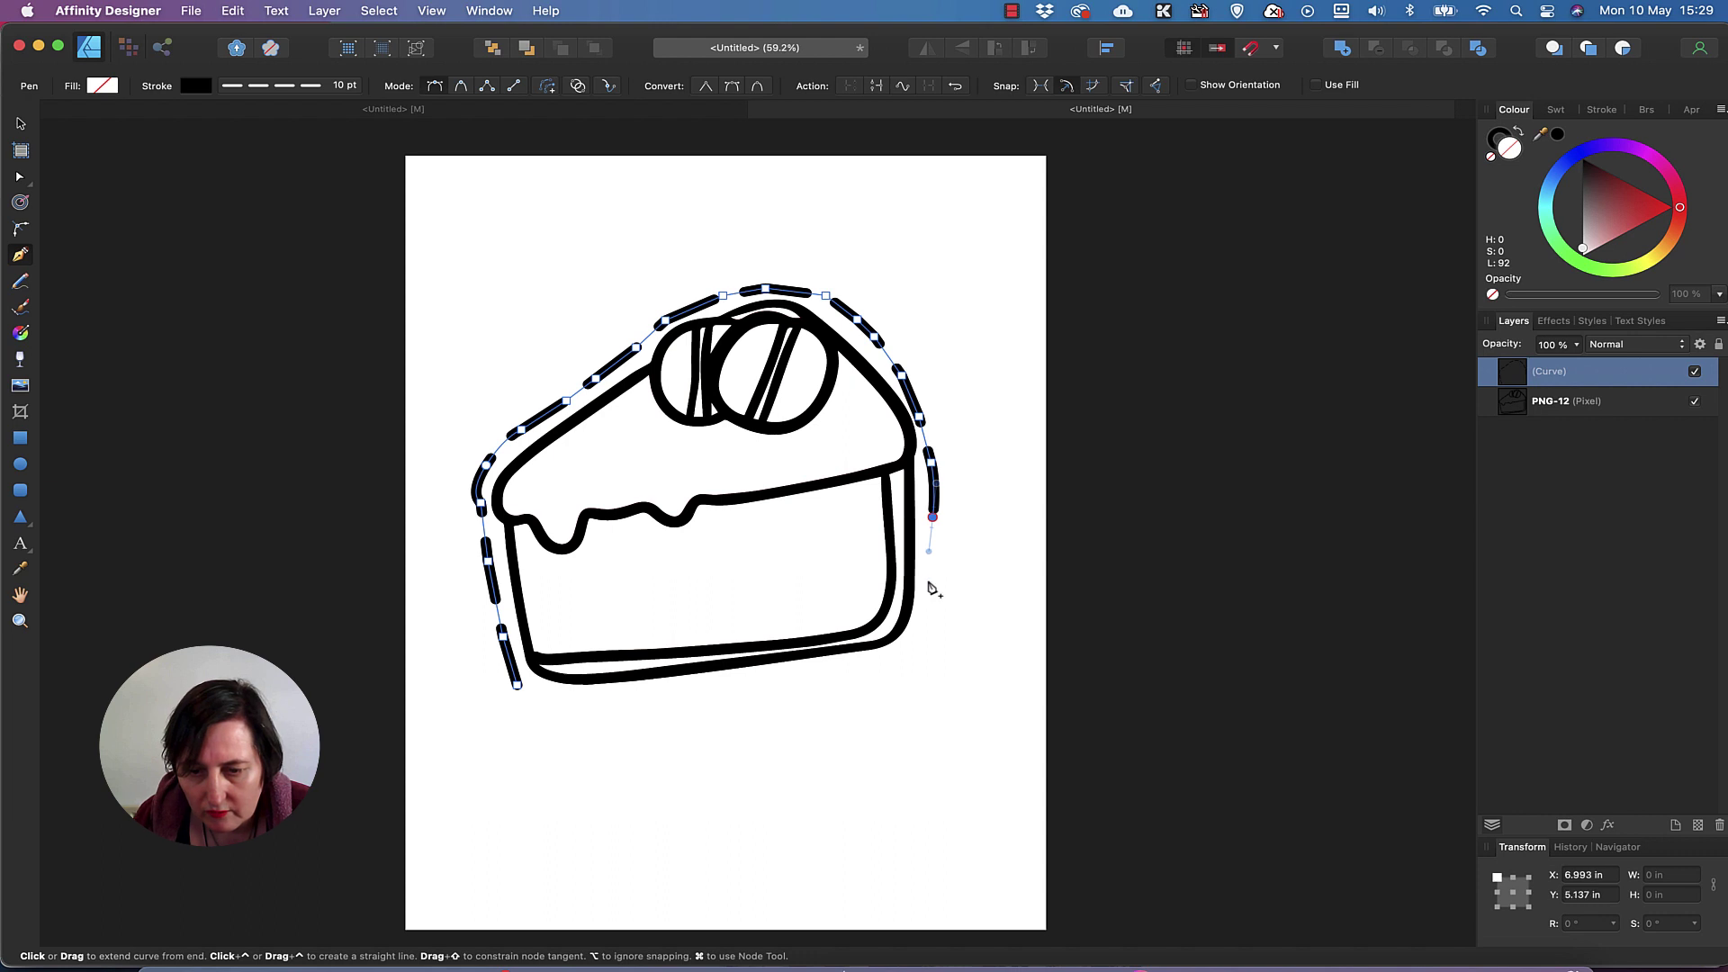
left_click(923, 625)
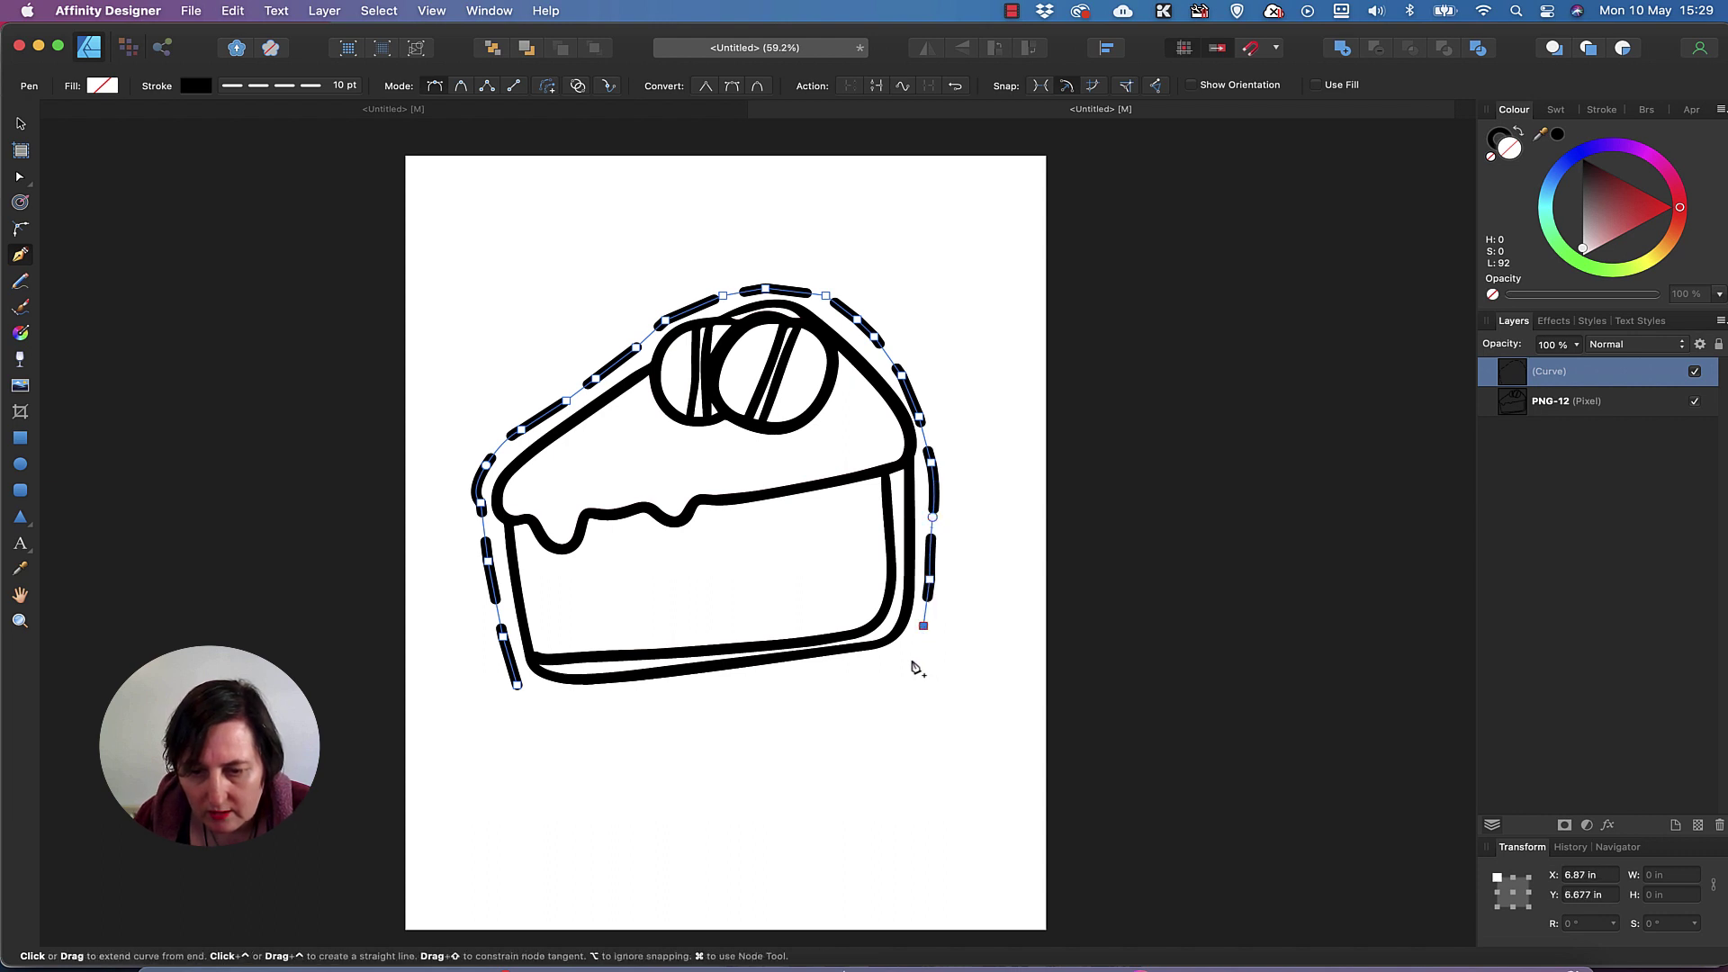
left_click(913, 663)
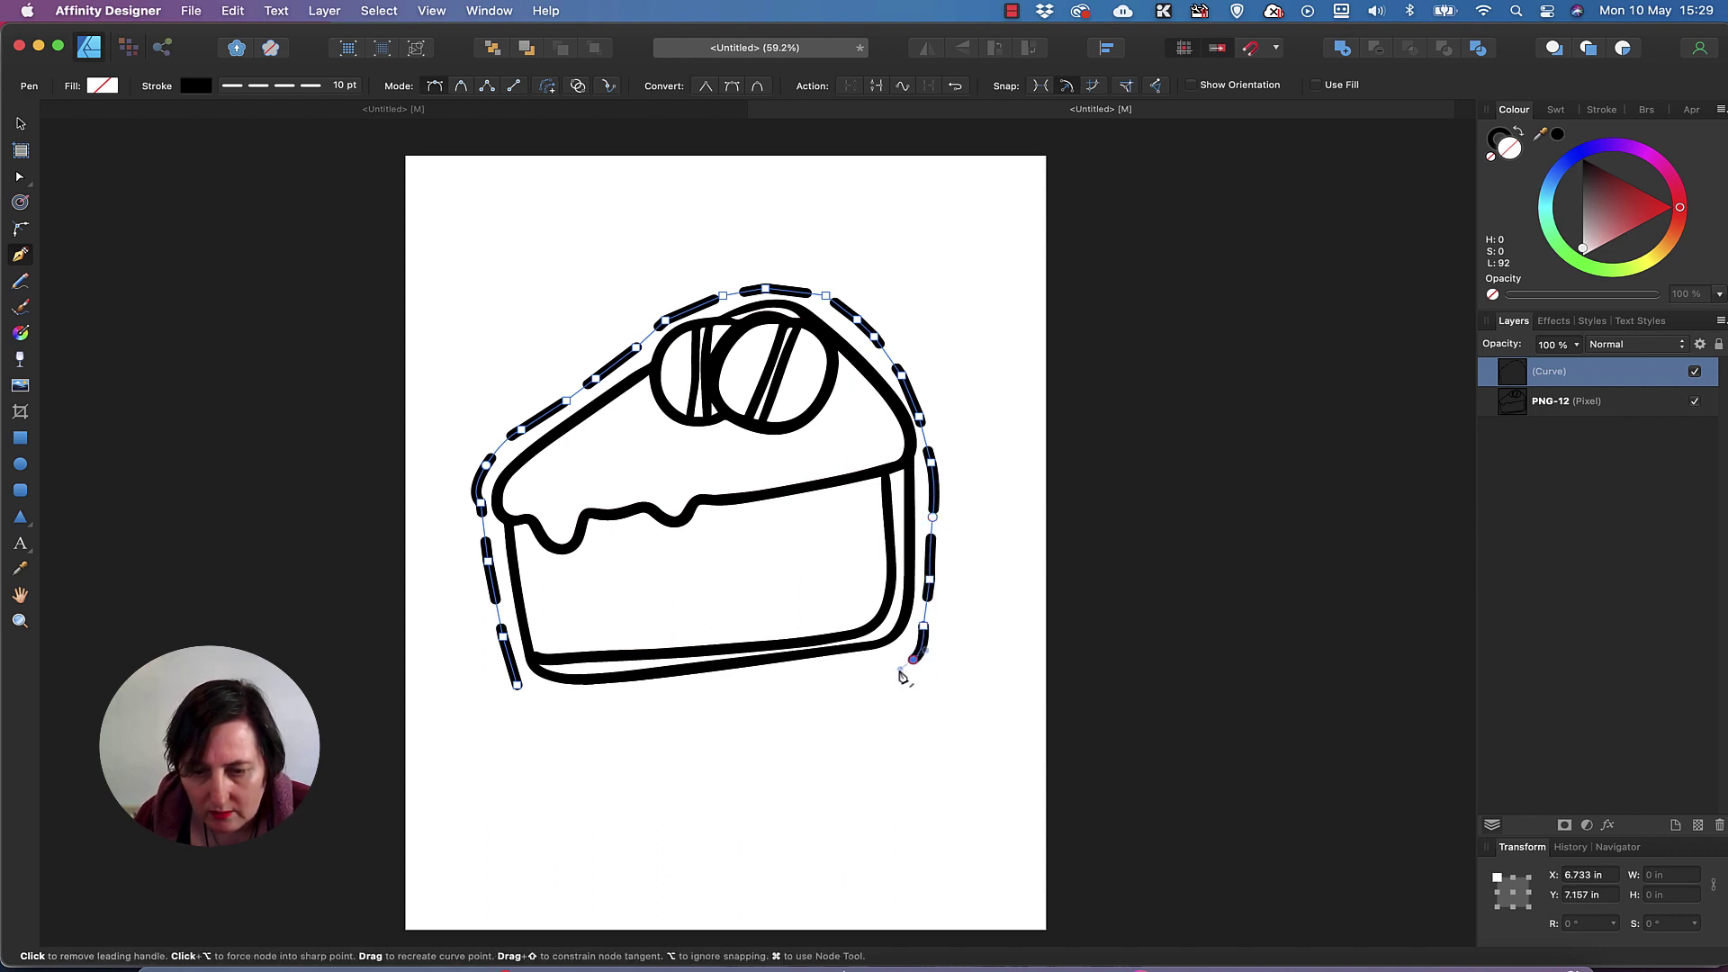
left_click(864, 677)
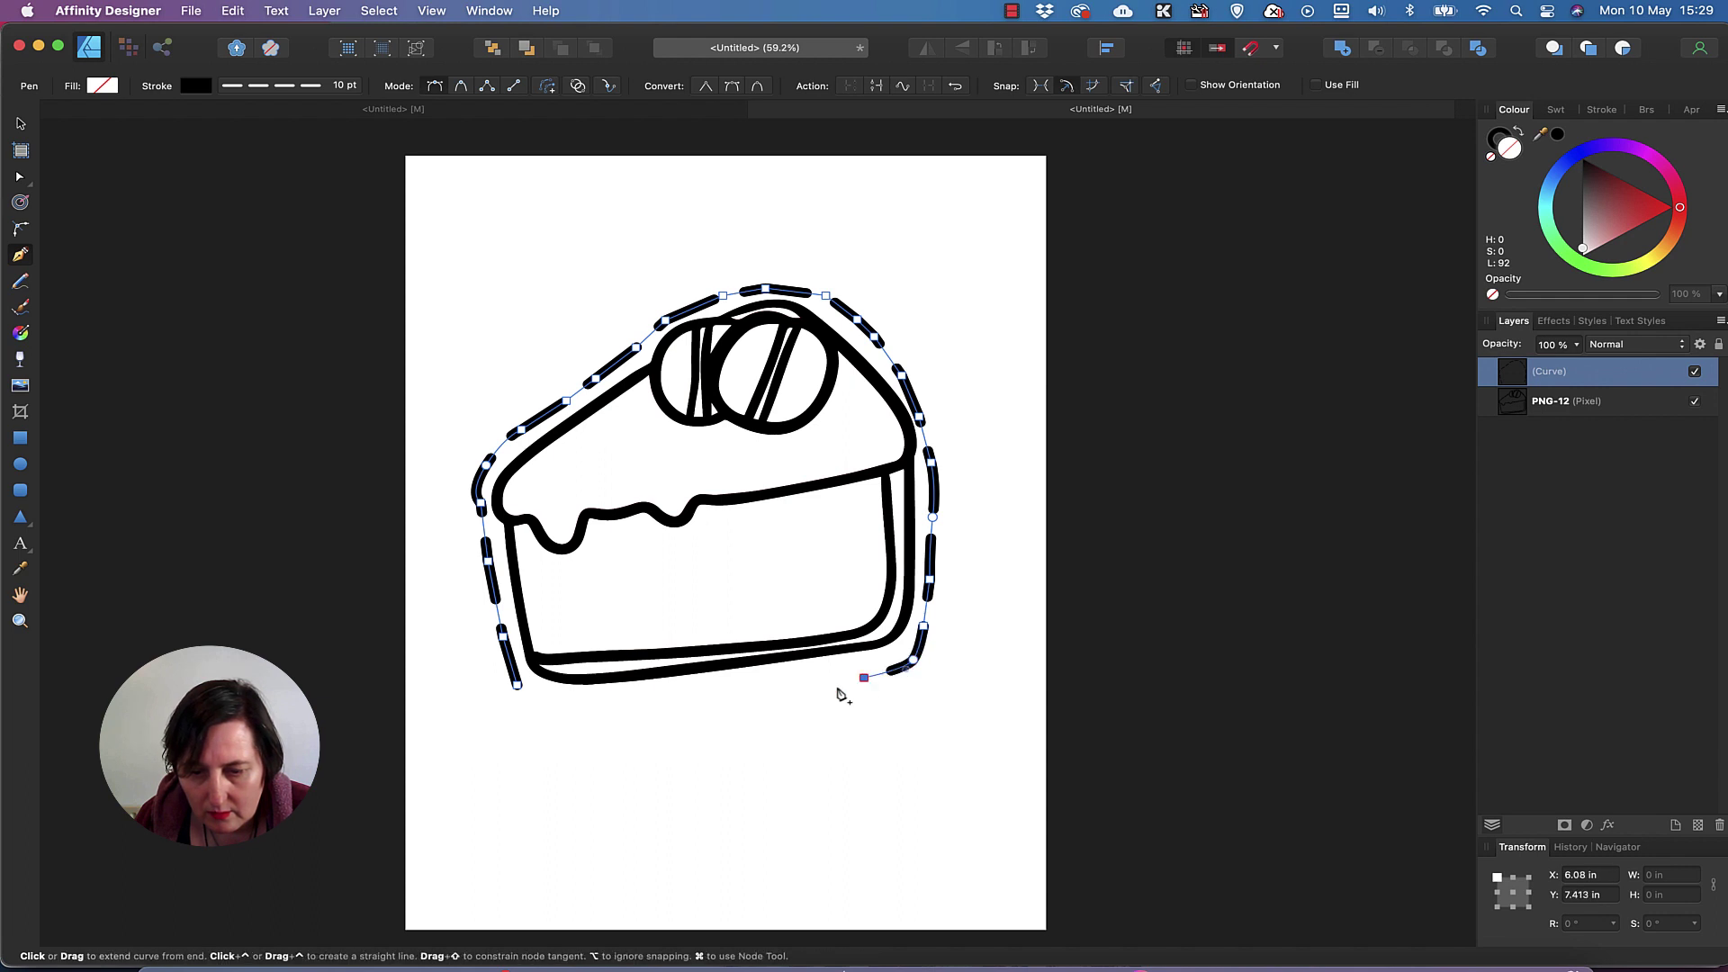
Step: Run the dashed outline along the cake's base to close the curve, and reduce its stroke width
left_click(838, 687)
left_click(763, 690)
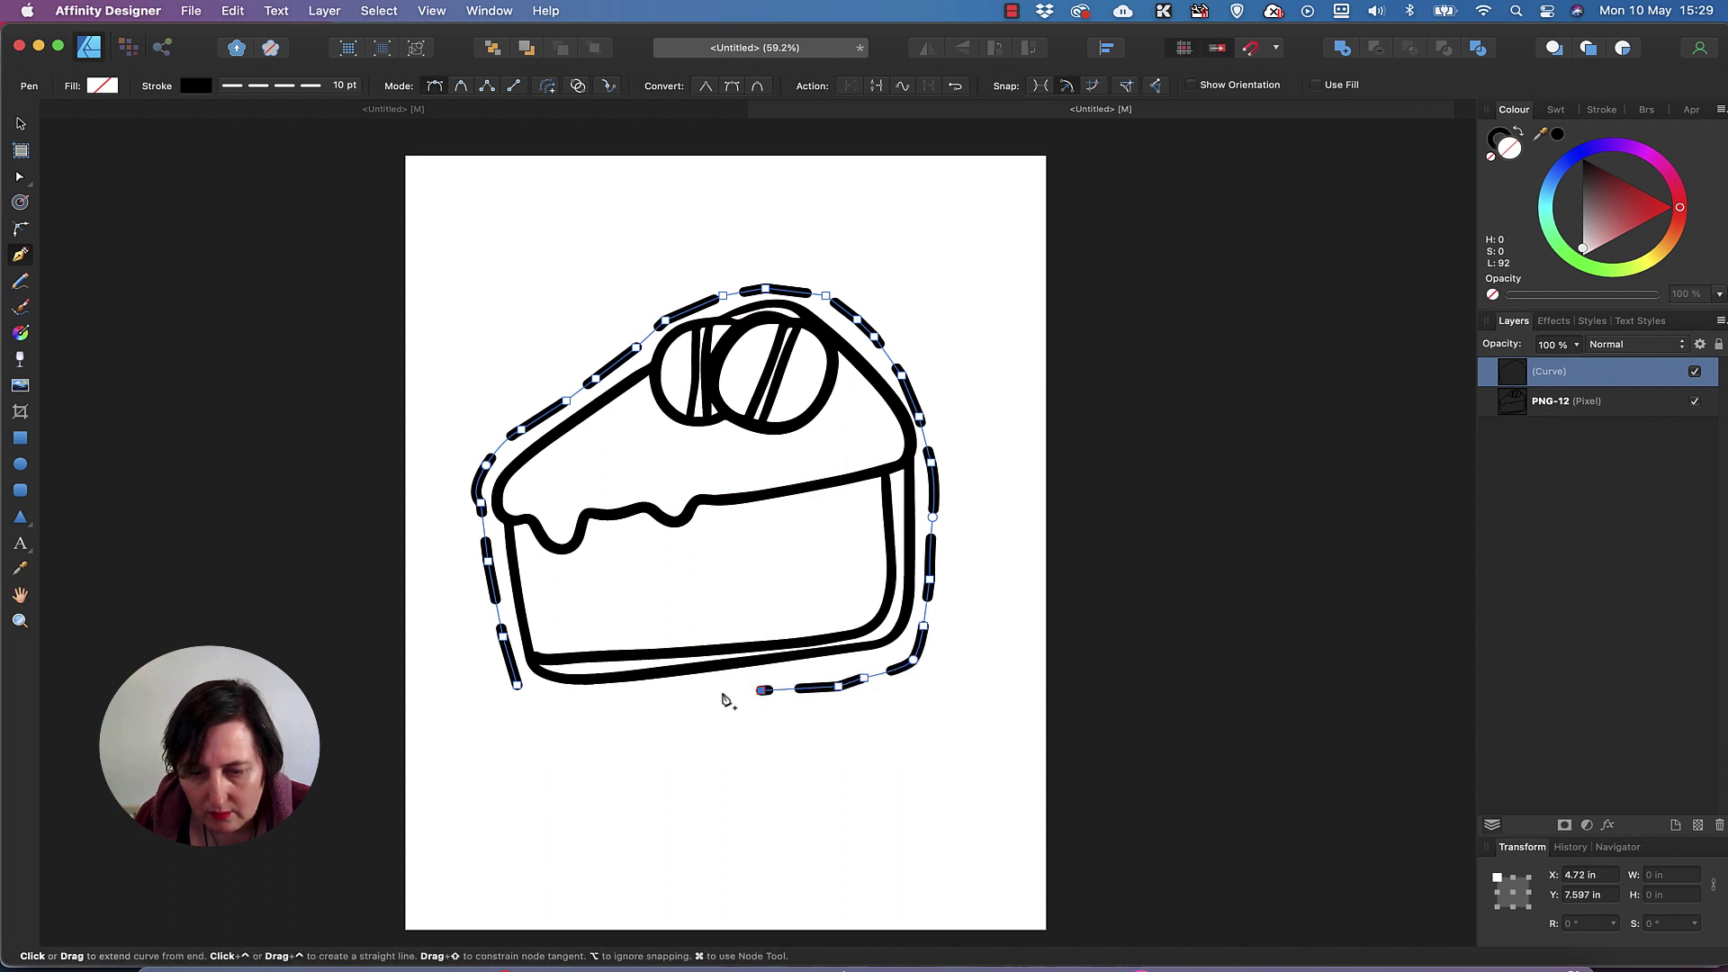
left_click(691, 696)
left_click(621, 697)
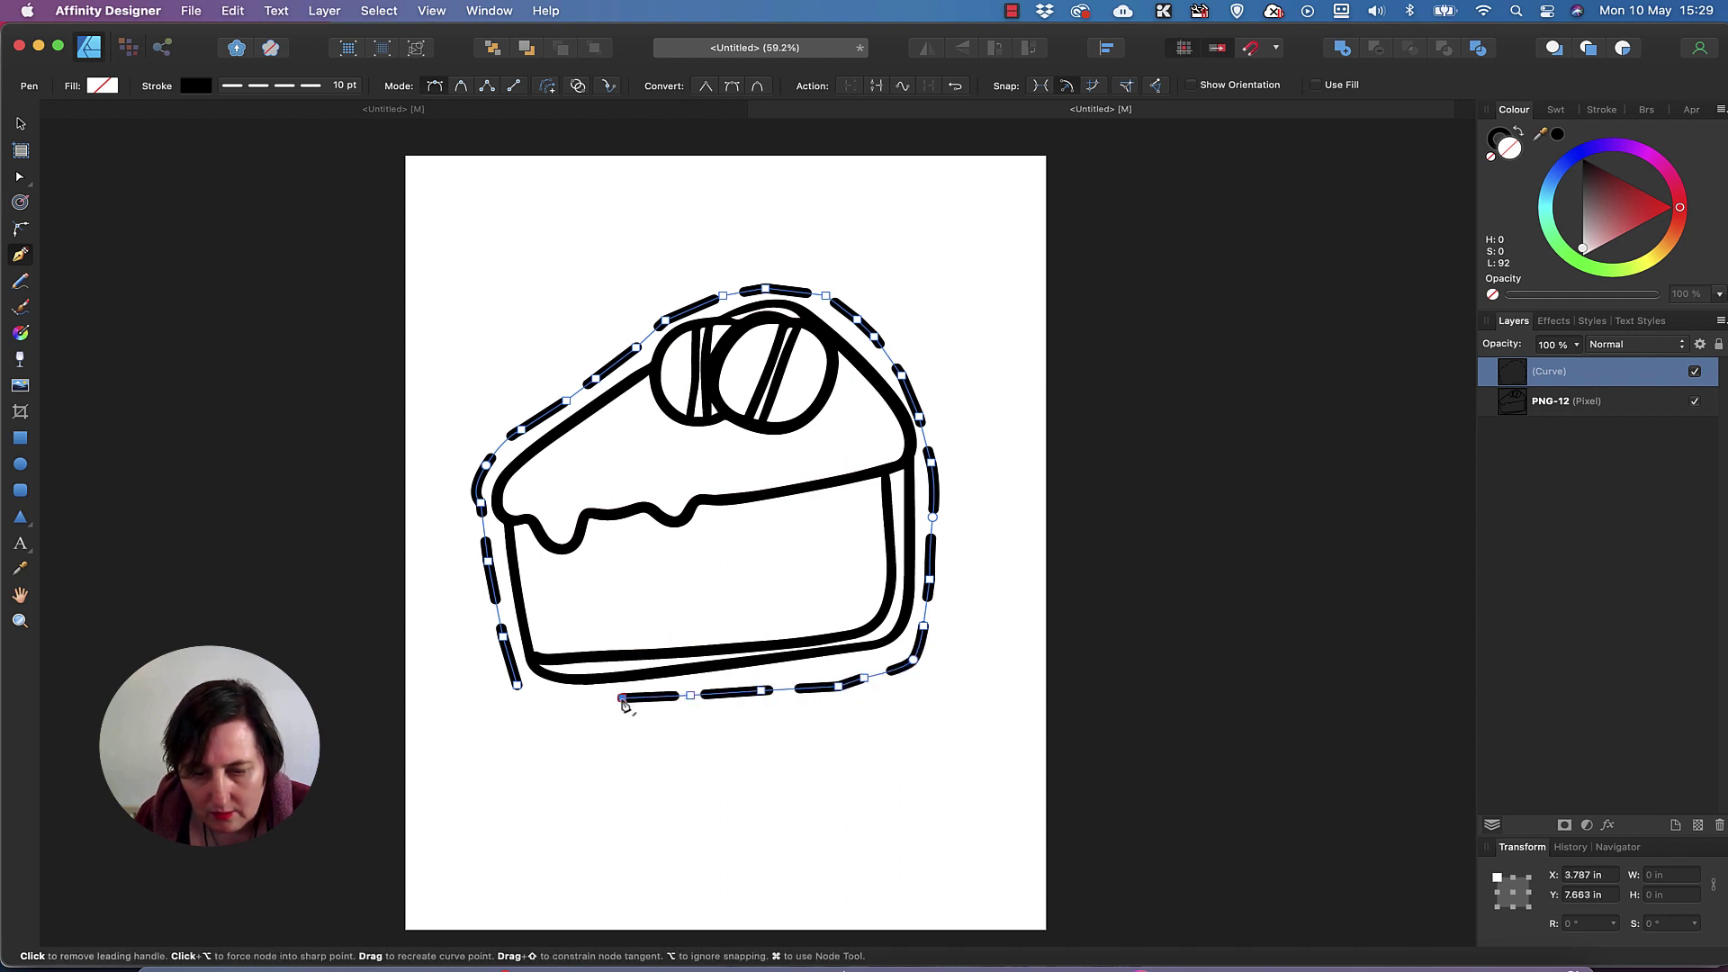
left_click(550, 699)
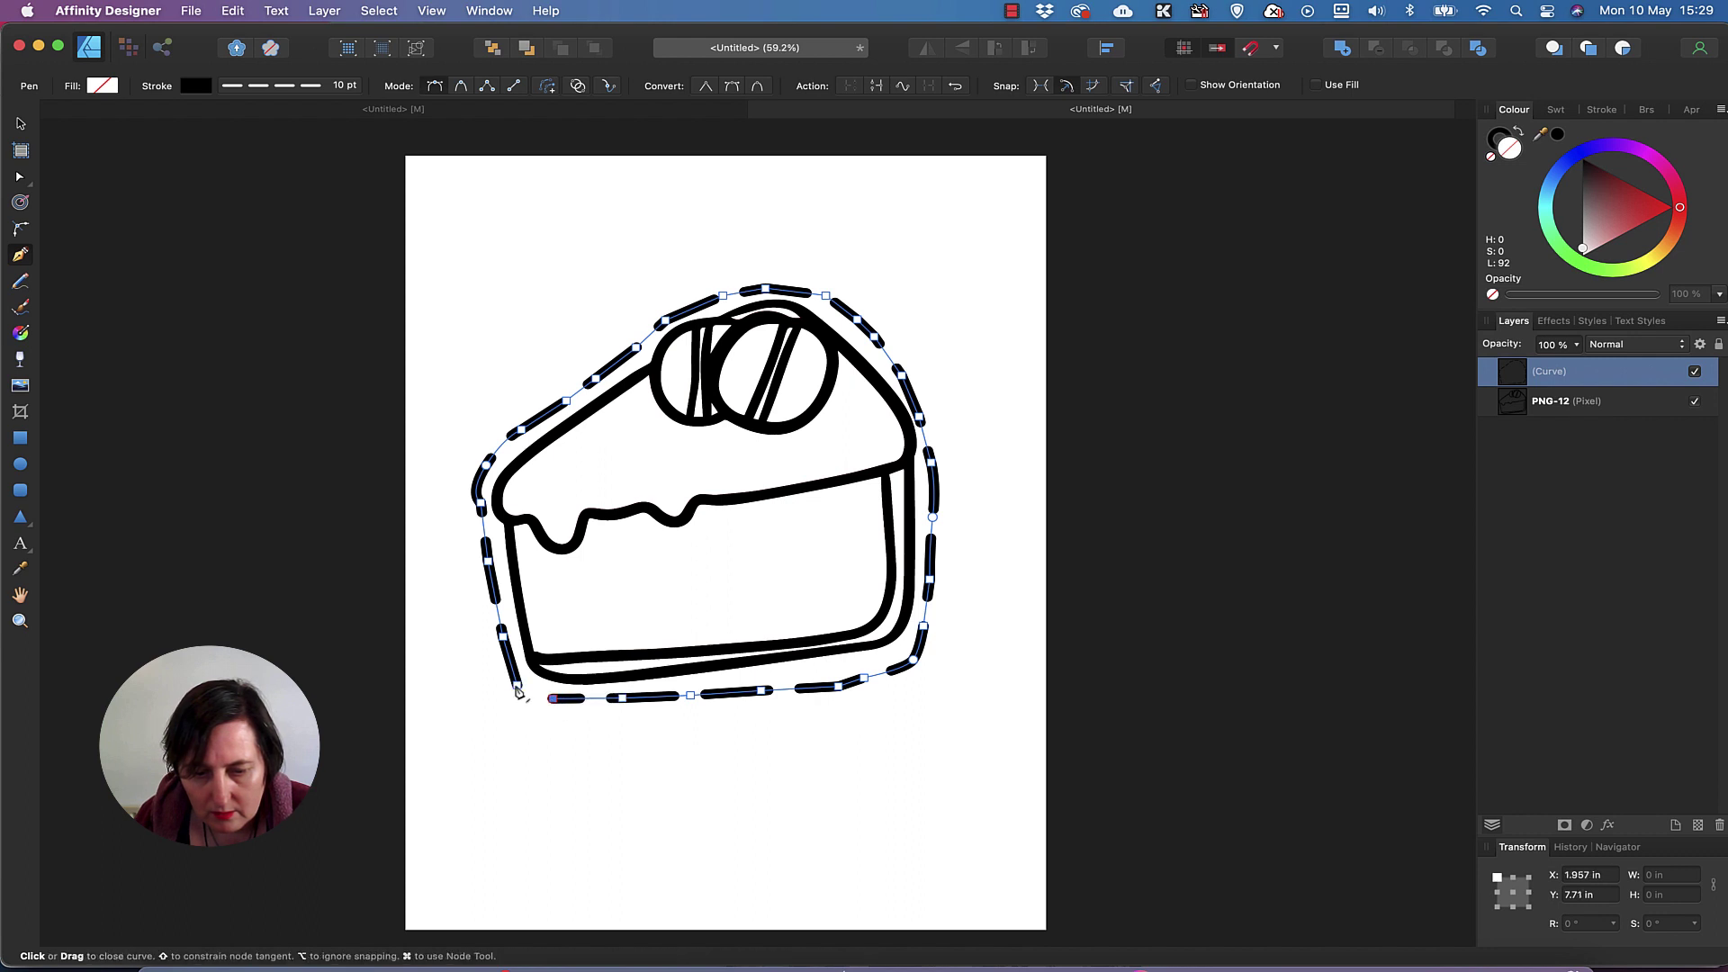
left_click(518, 689)
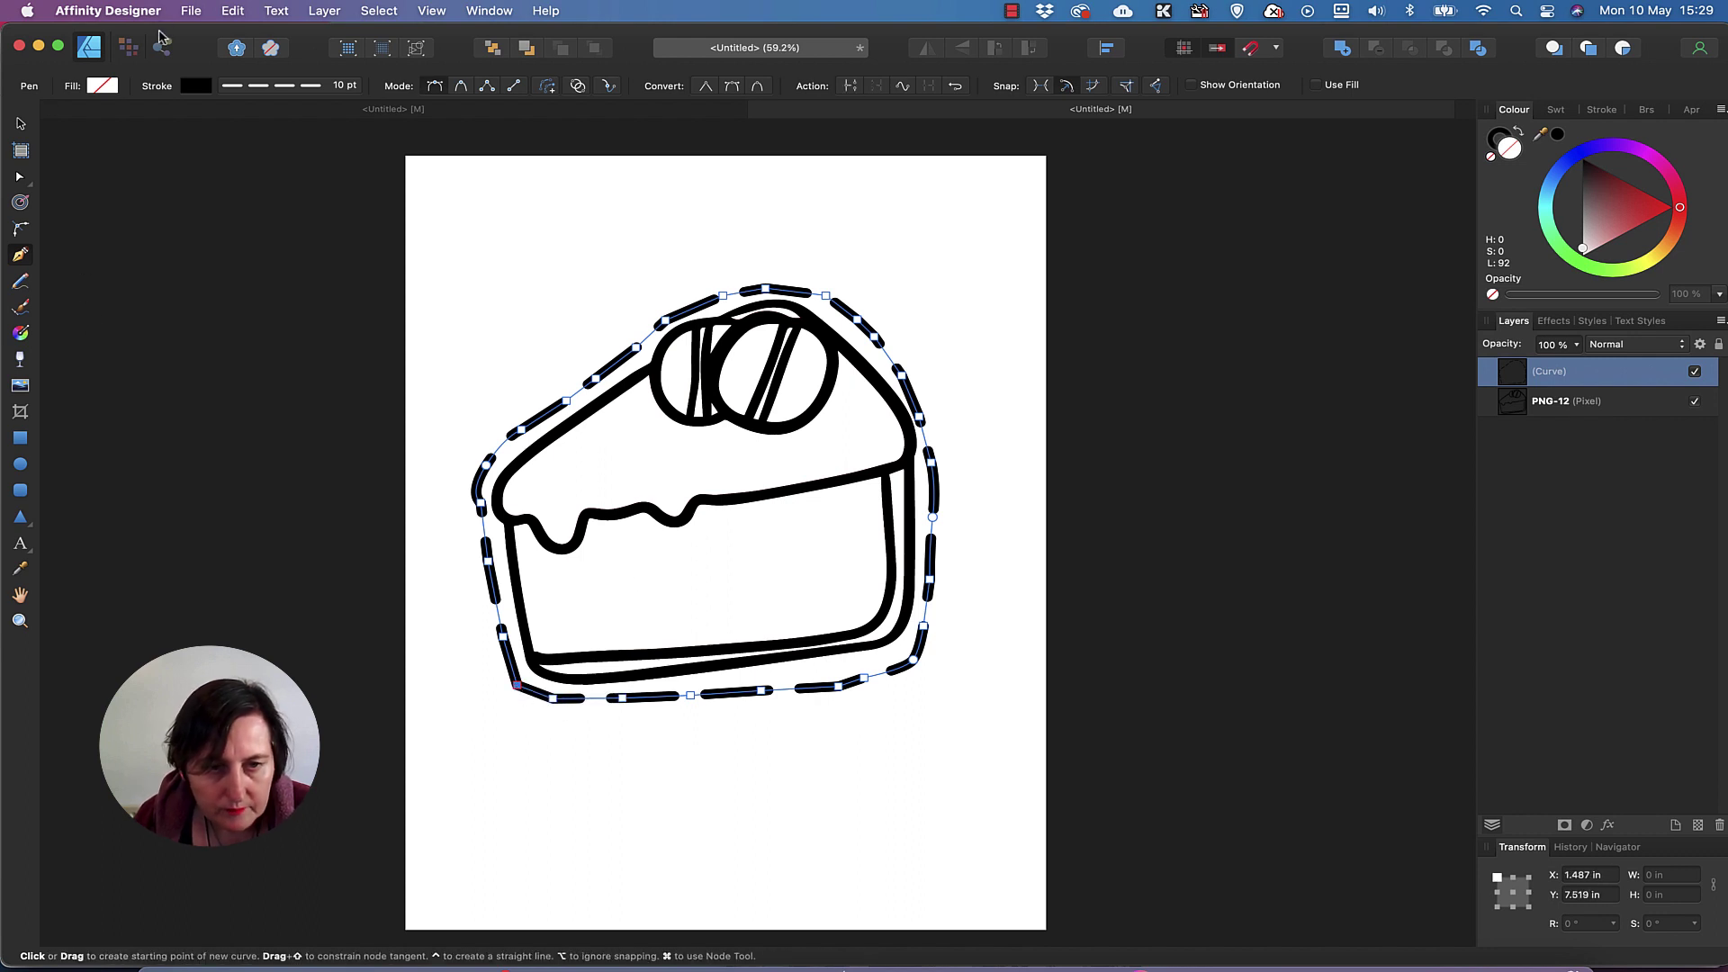
left_click(286, 86)
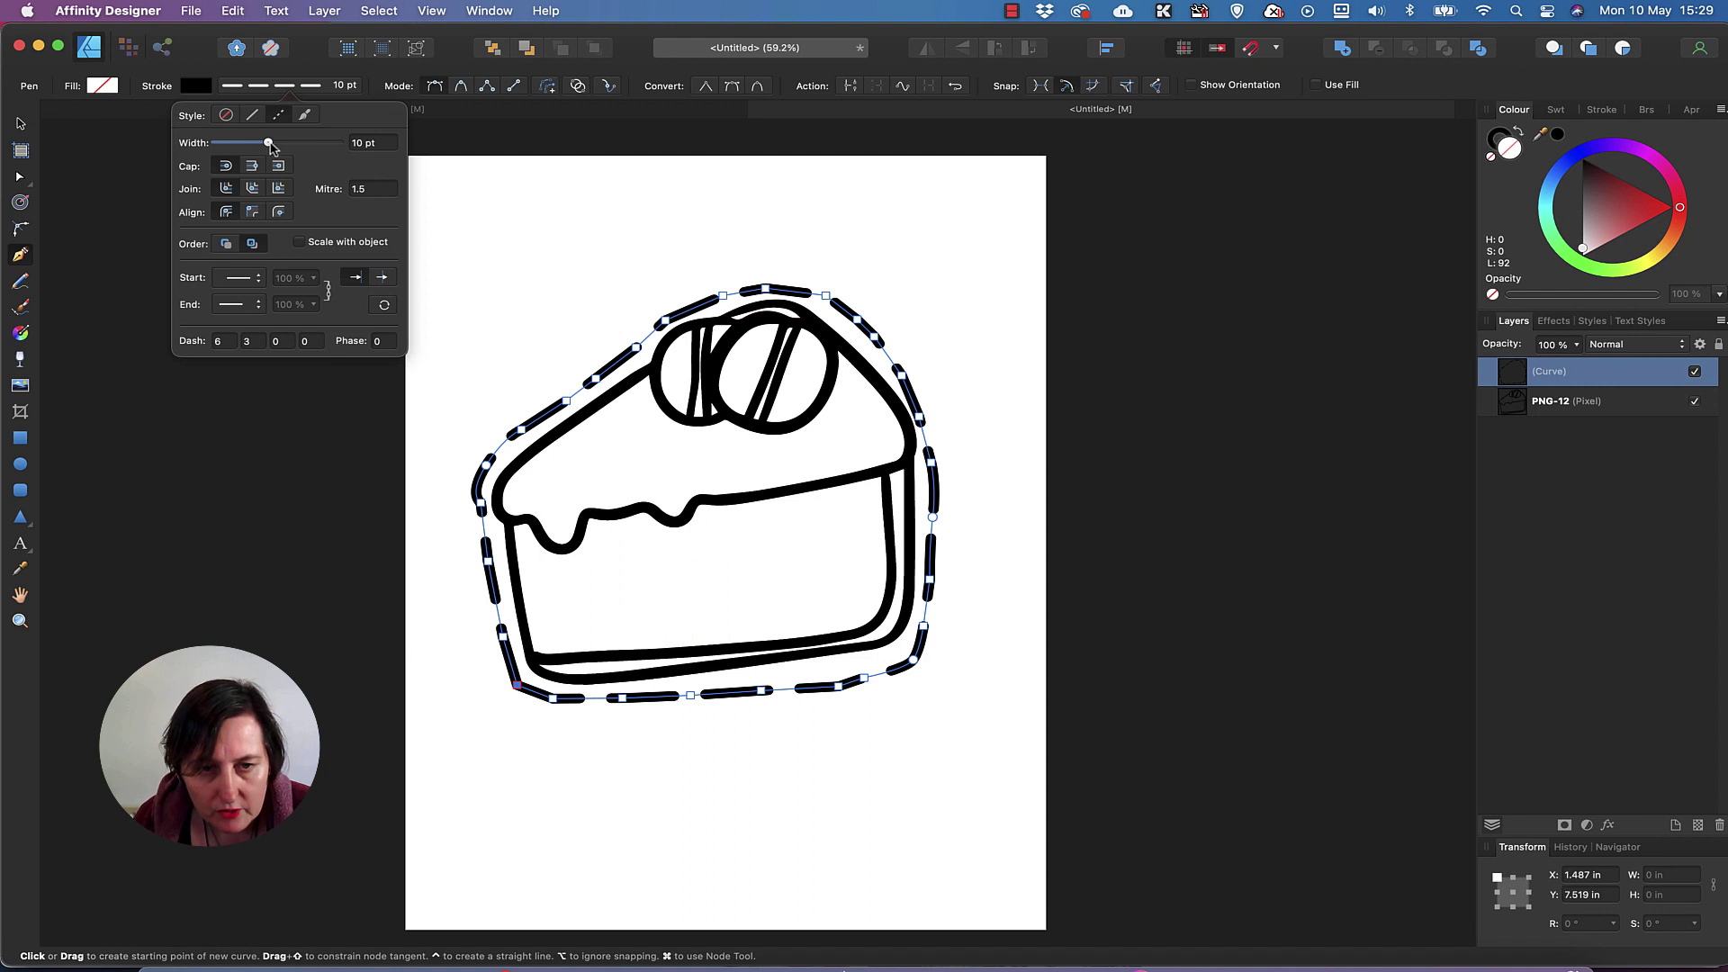
left_click_drag(269, 144, 251, 146)
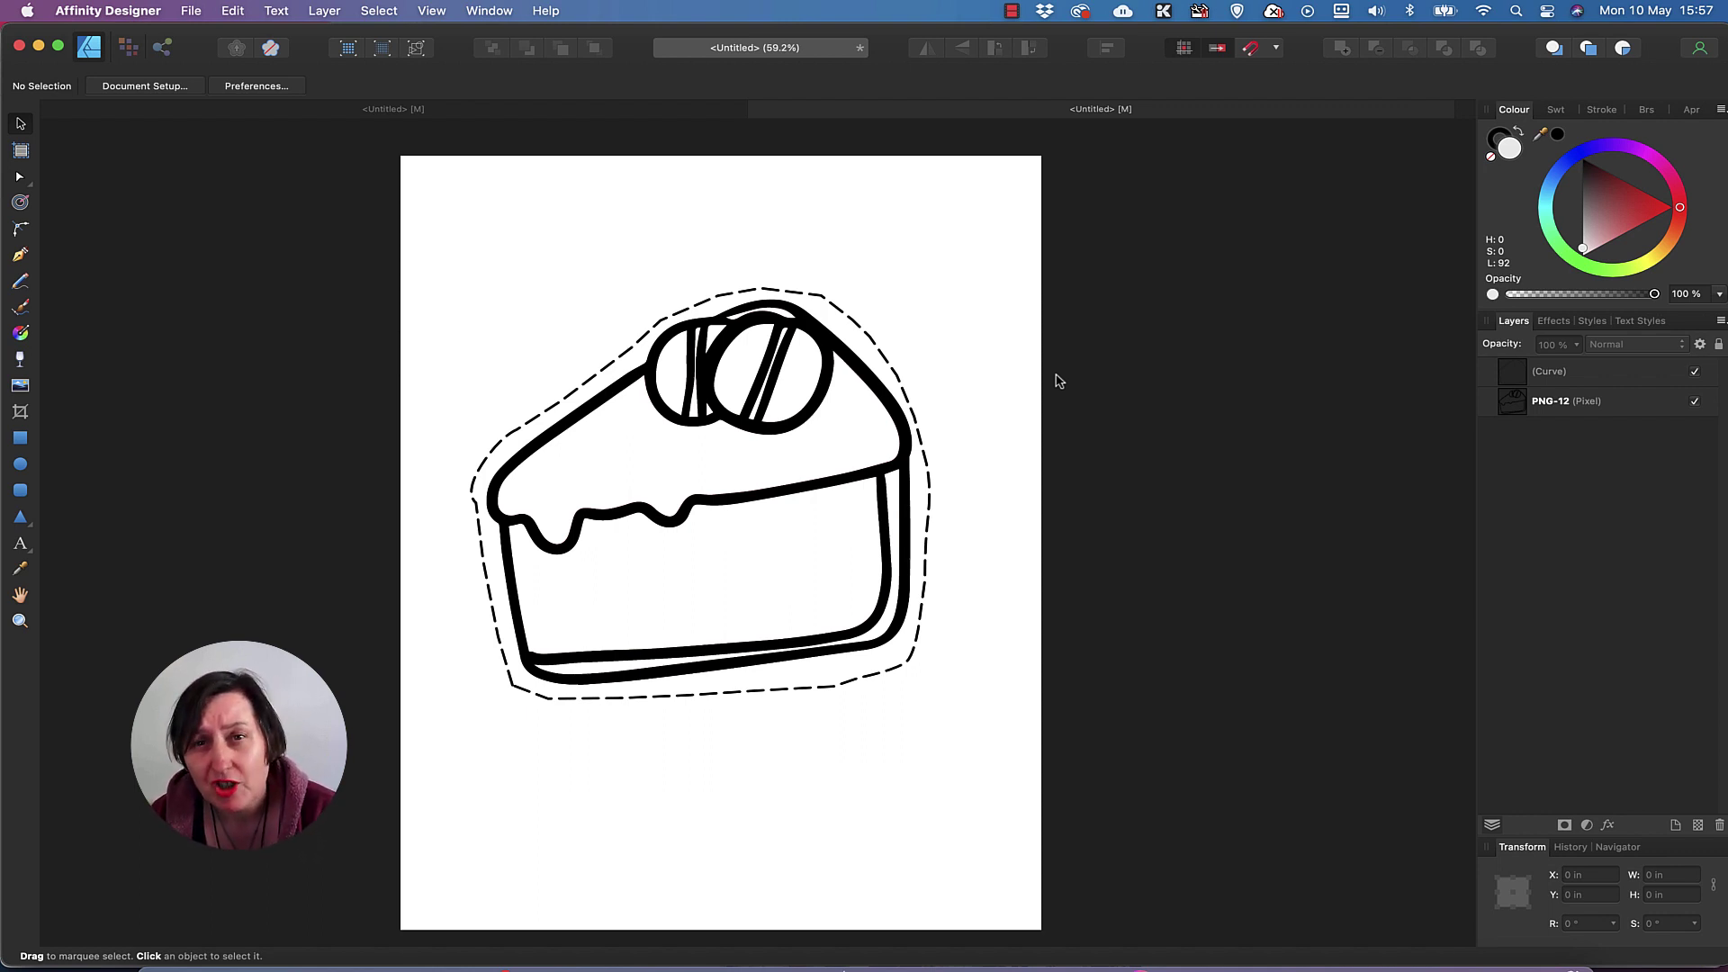
Step: Create a new portrait Letter document, 8.5 × 11 in at 300 DPI
left_click(189, 11)
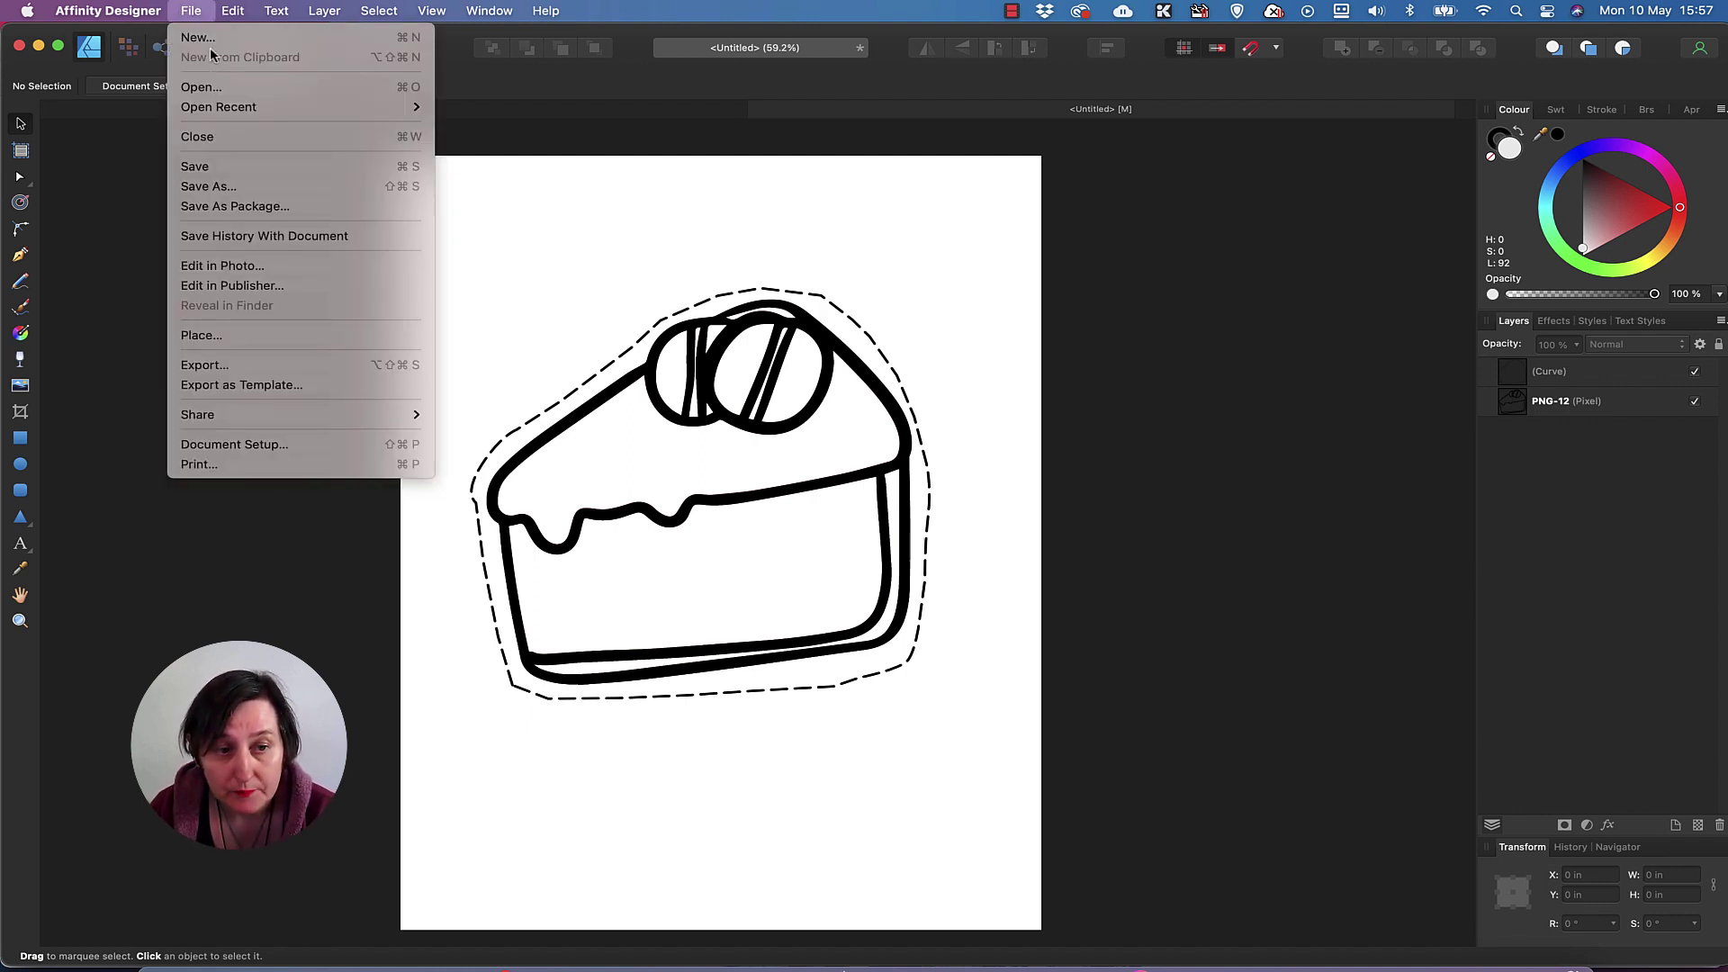
left_click(214, 42)
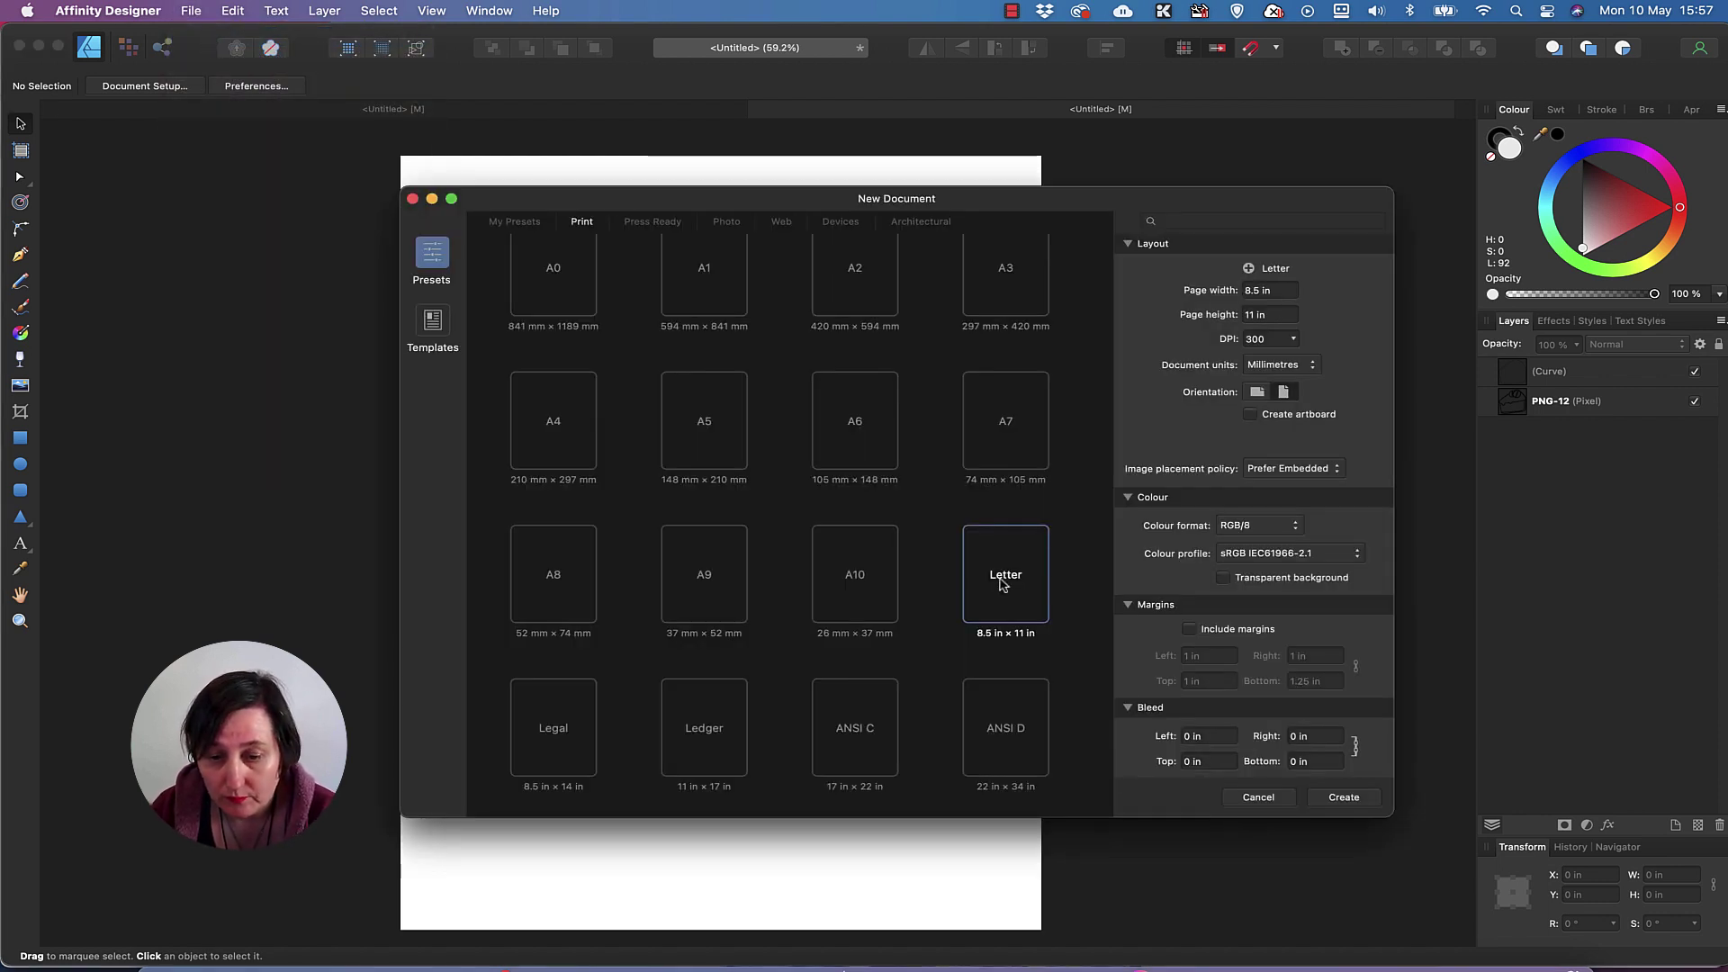
left_click(1343, 798)
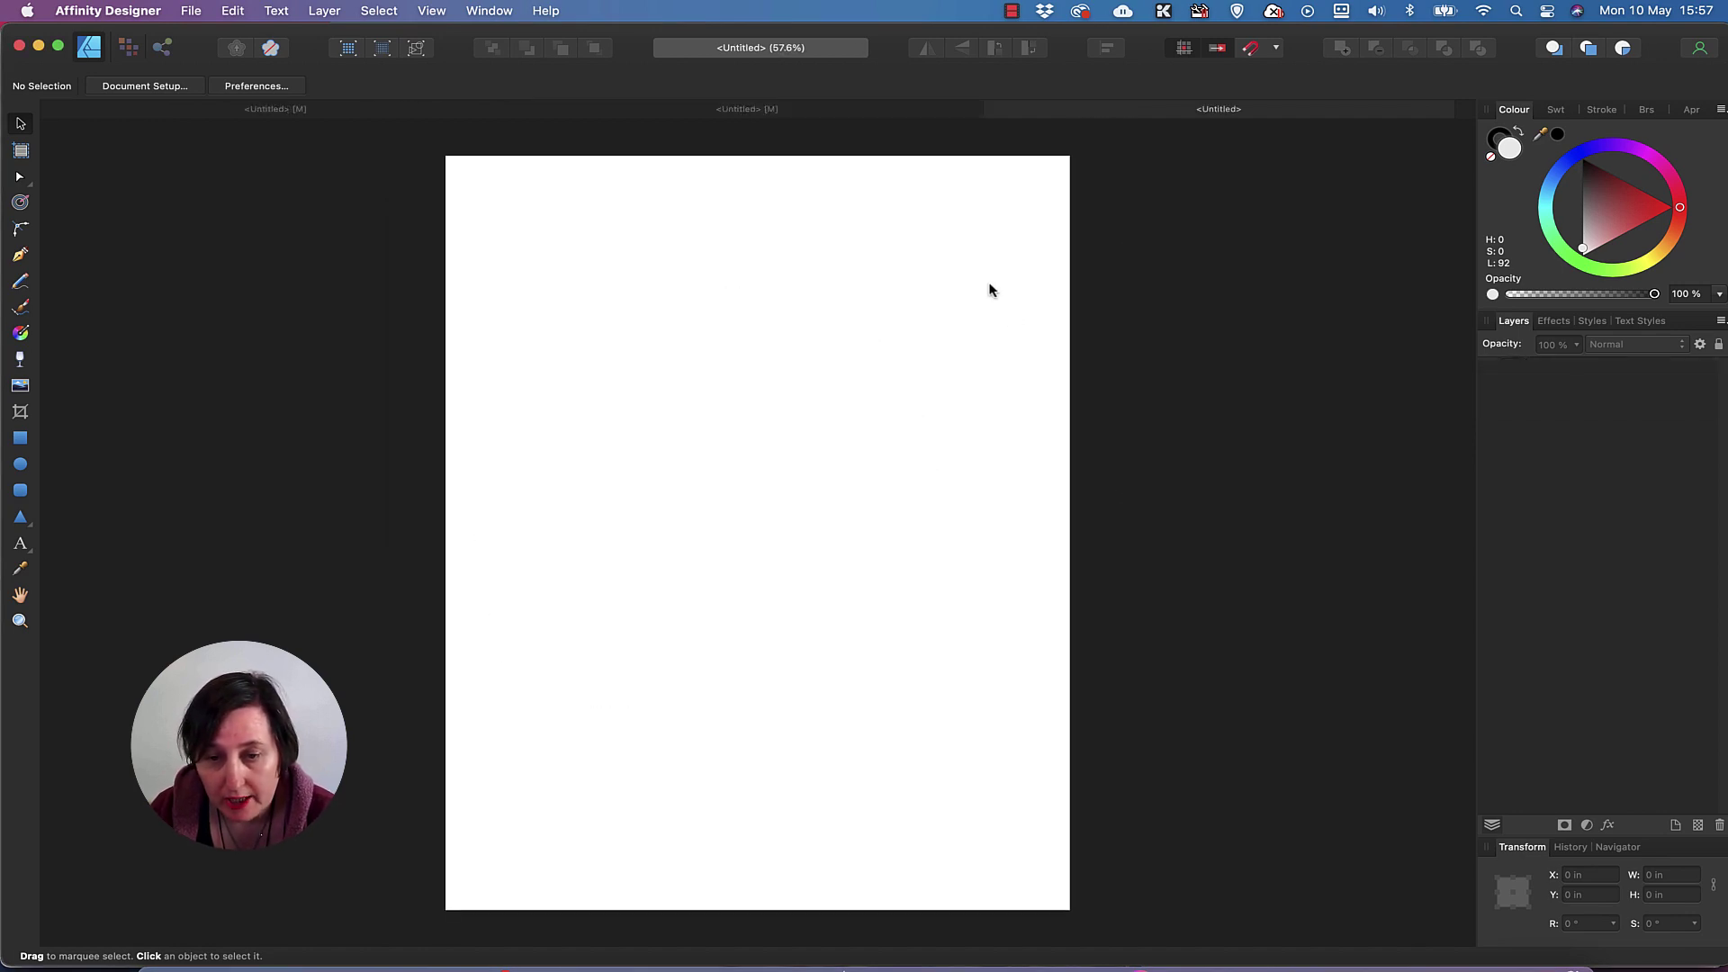
Step: Place Shape 42.svg from the unicorn 1 folder onto the blank page
left_click(154, 961)
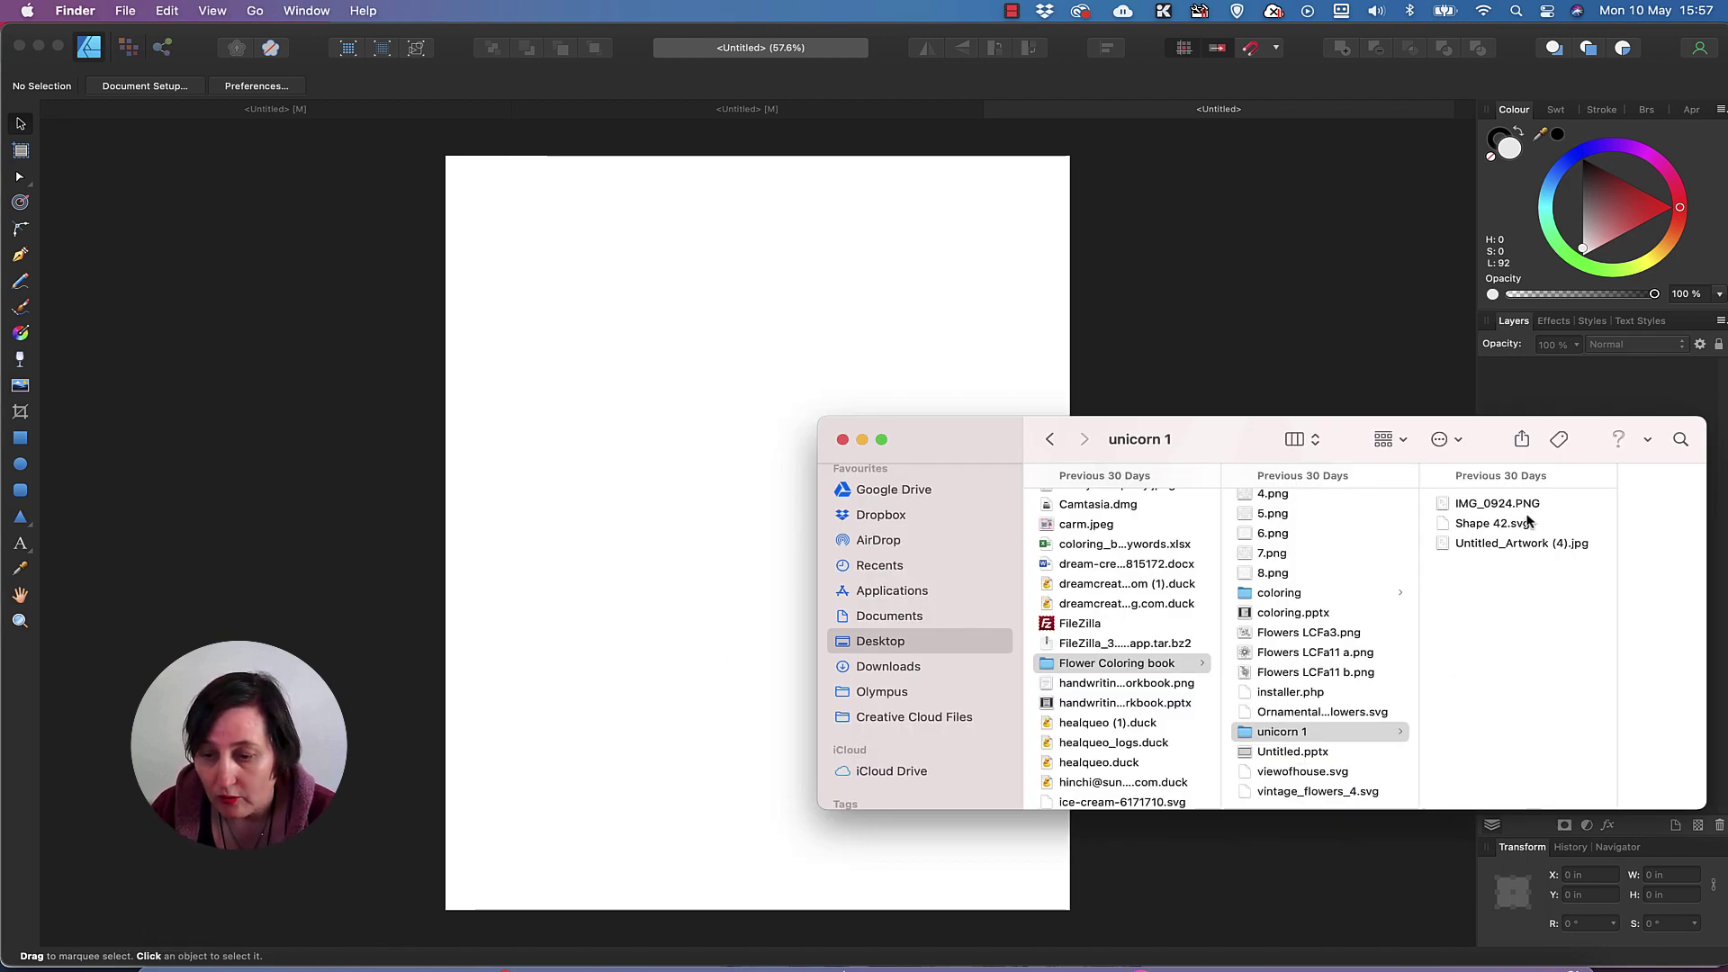
mouse_move(1530, 525)
left_mouse_down()
mouse_move(771, 436)
mouse_move(764, 374)
left_mouse_up()
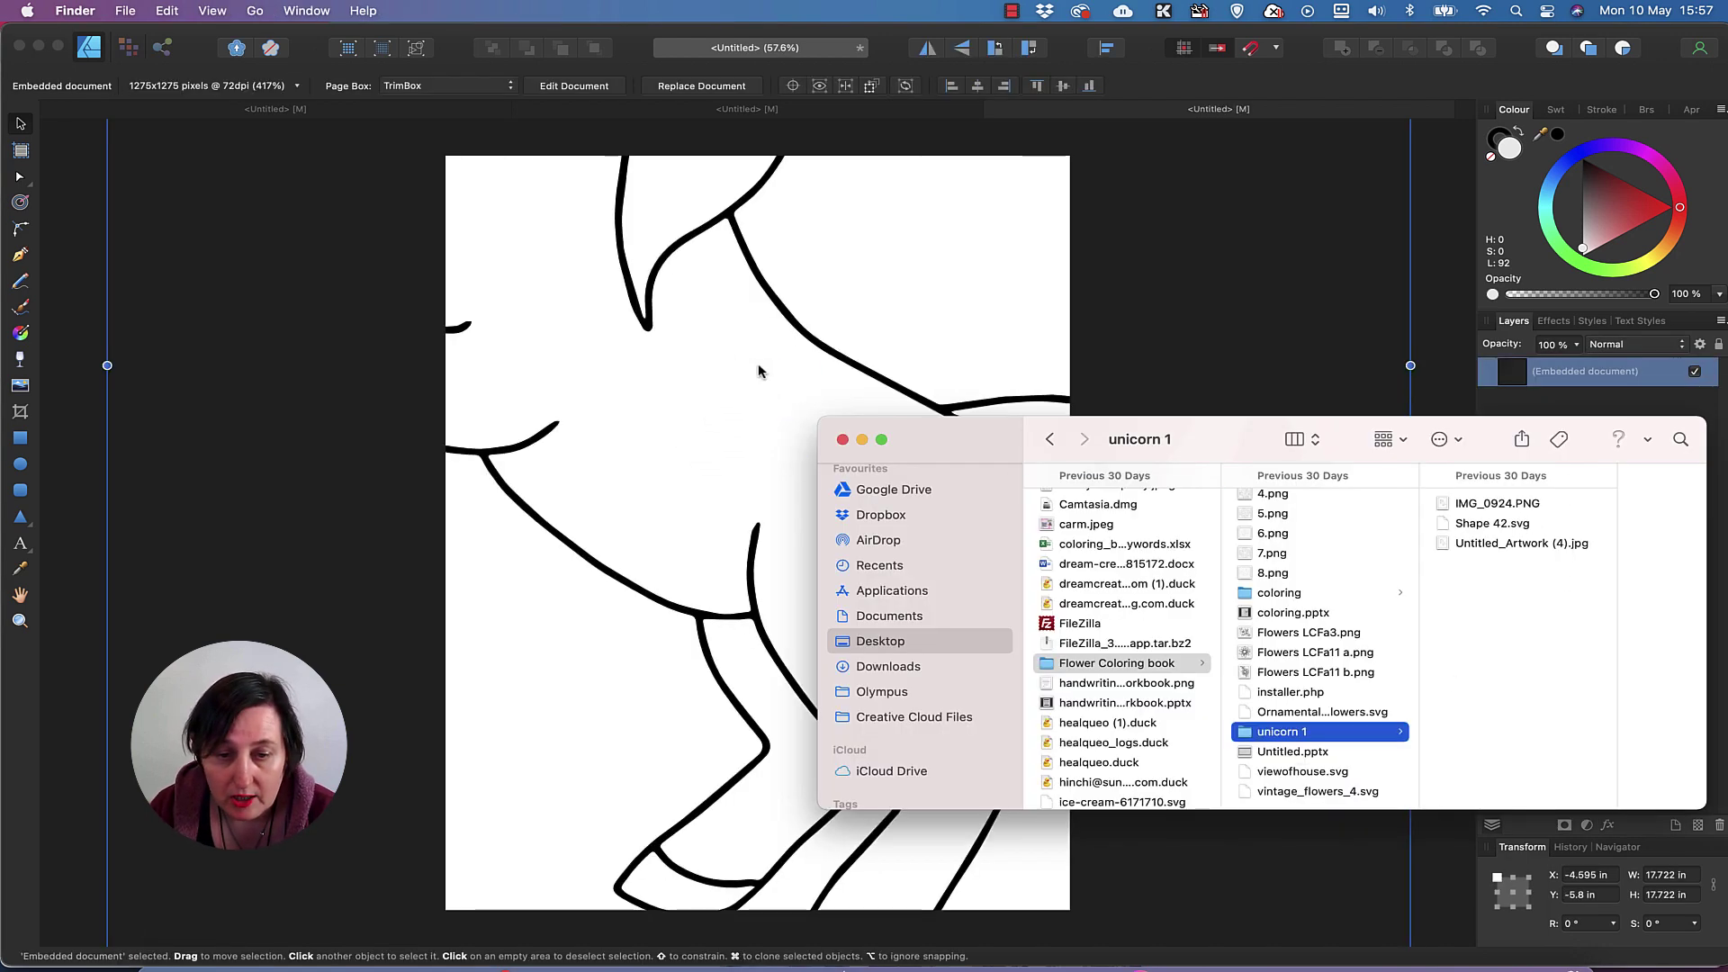
left_click(1168, 324)
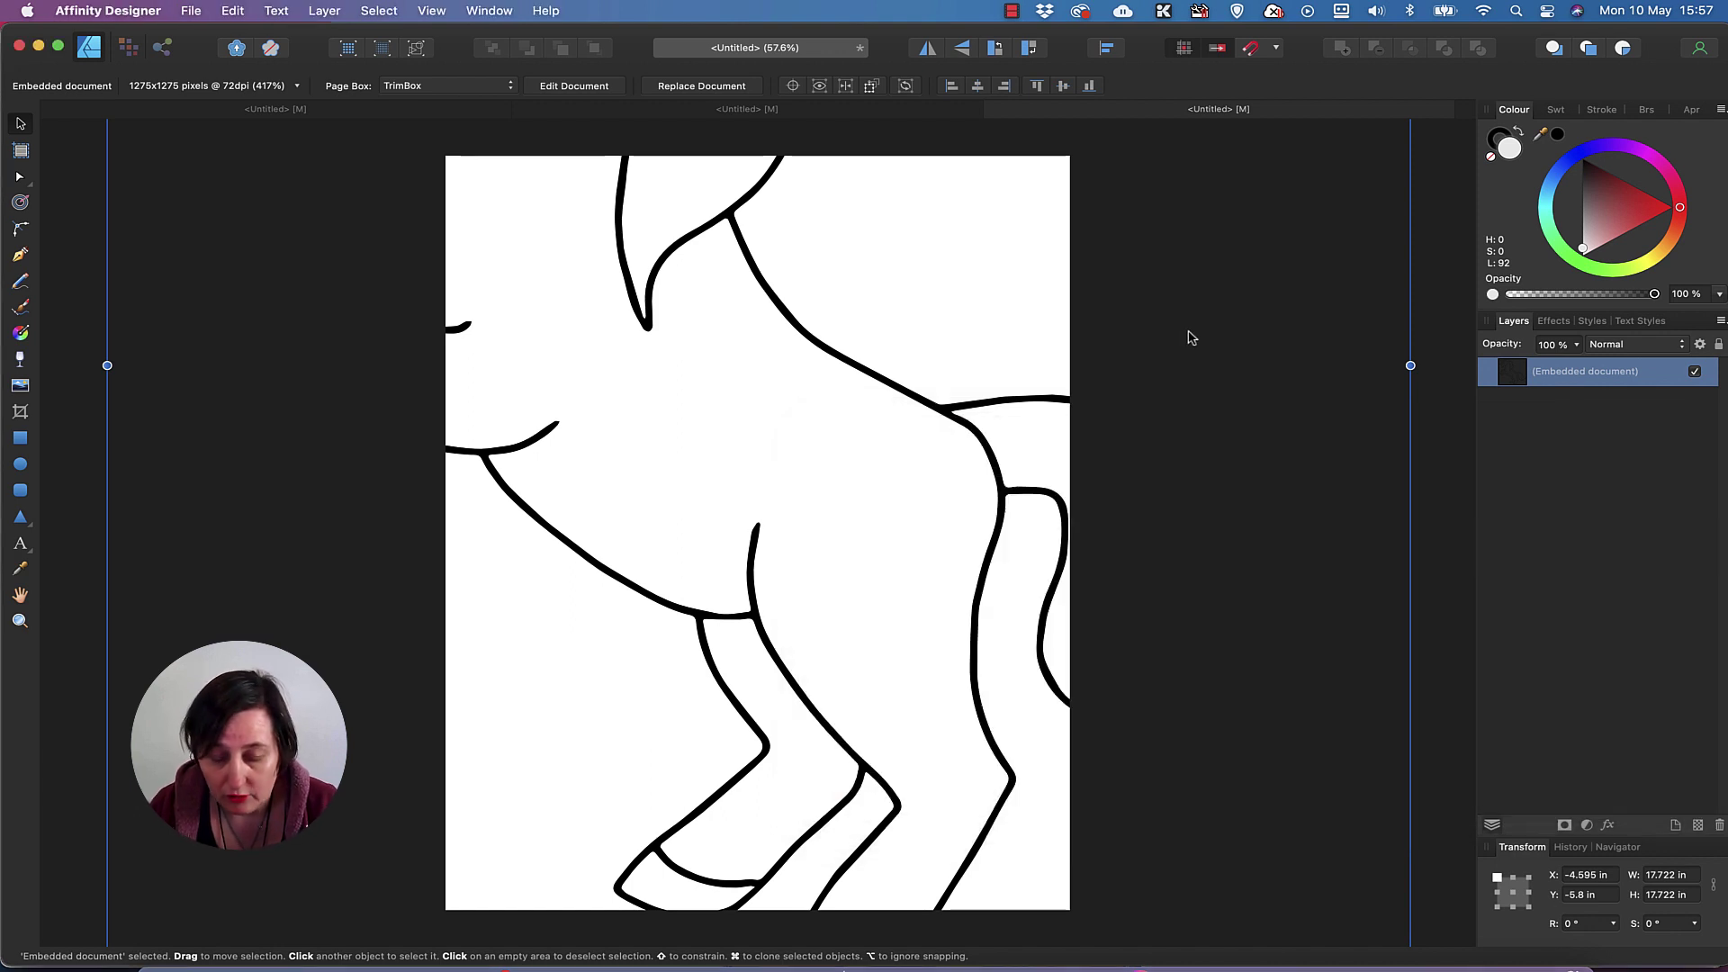
Step: Scale the unicorn artwork down to about 4.3 in square and position it near the middle of the page
key("super+minus")
key("super+minus")
key("super+minus")
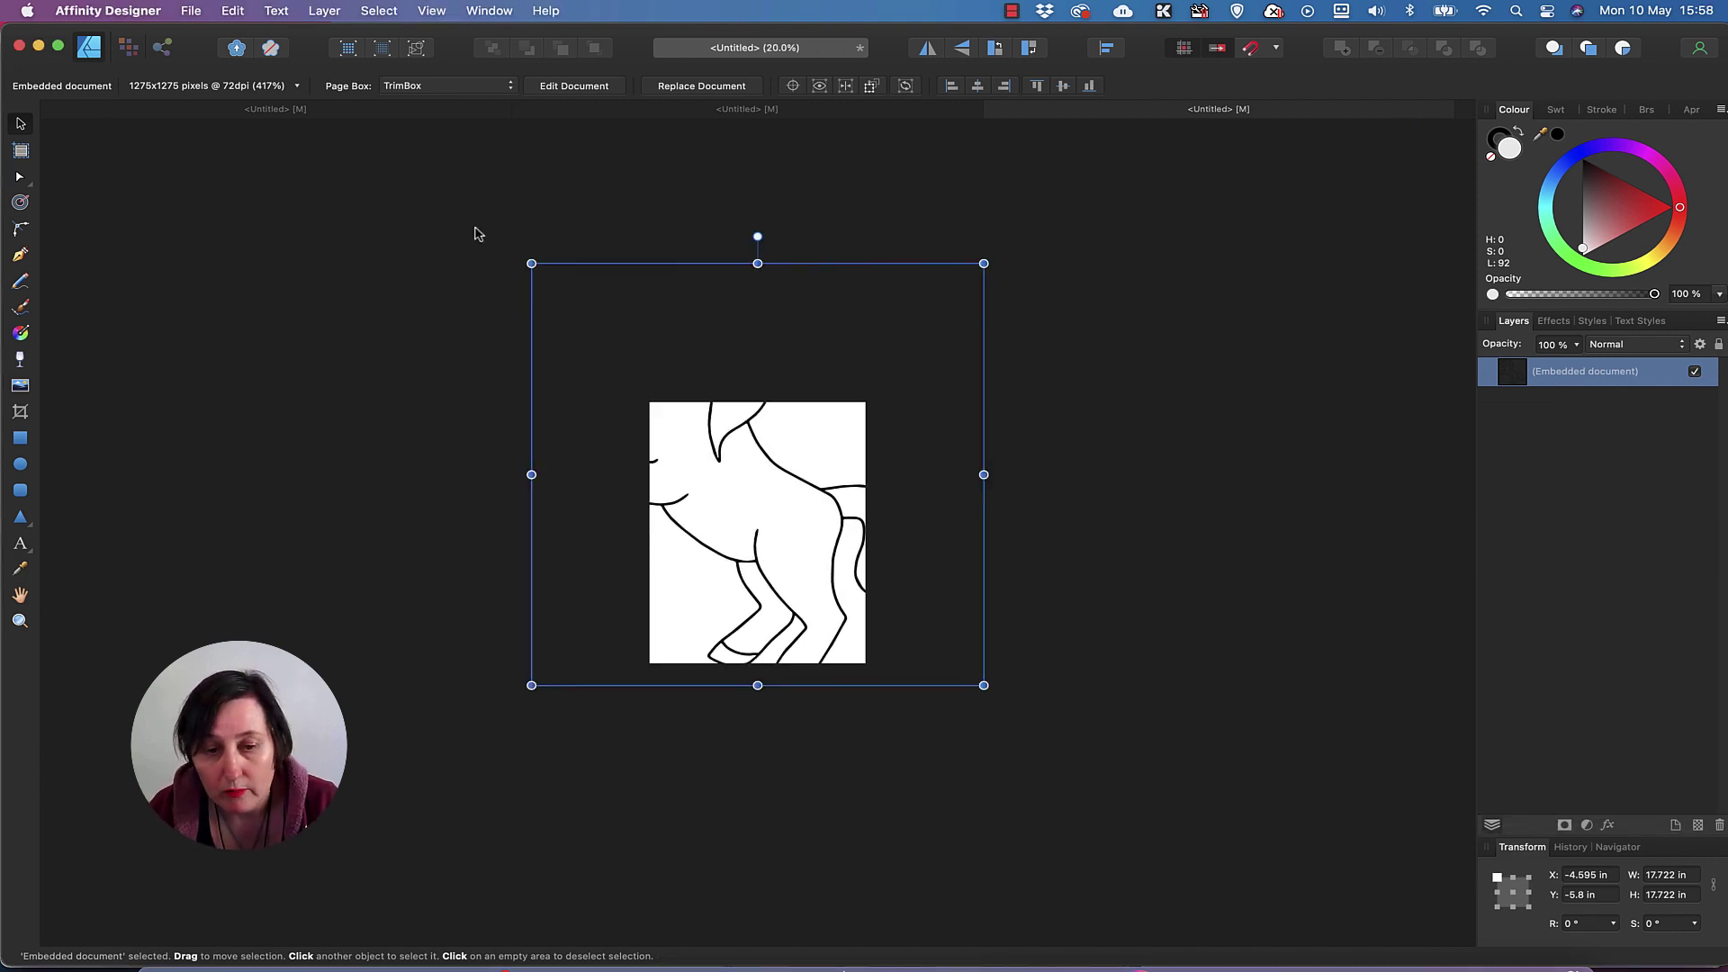
left_click_drag(531, 264, 729, 430)
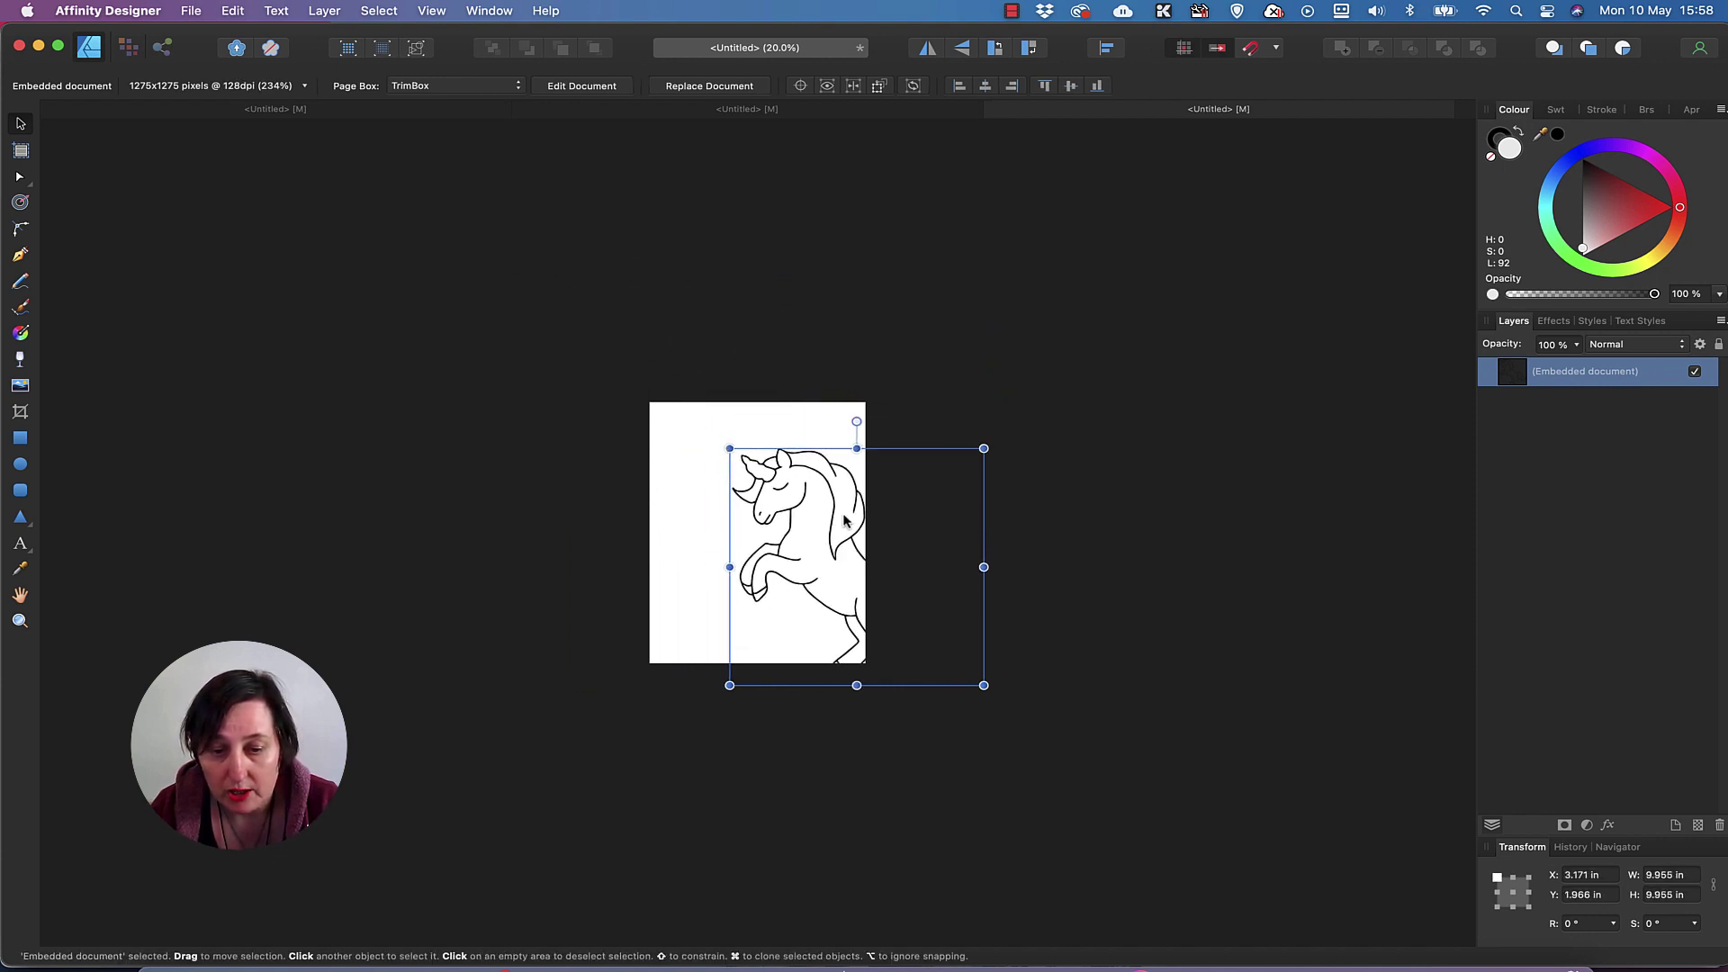
left_click_drag(962, 640, 770, 523)
left_click_drag(763, 547, 809, 575)
key("super+equal")
key("super+equal")
key("super+equal")
key("super+equal")
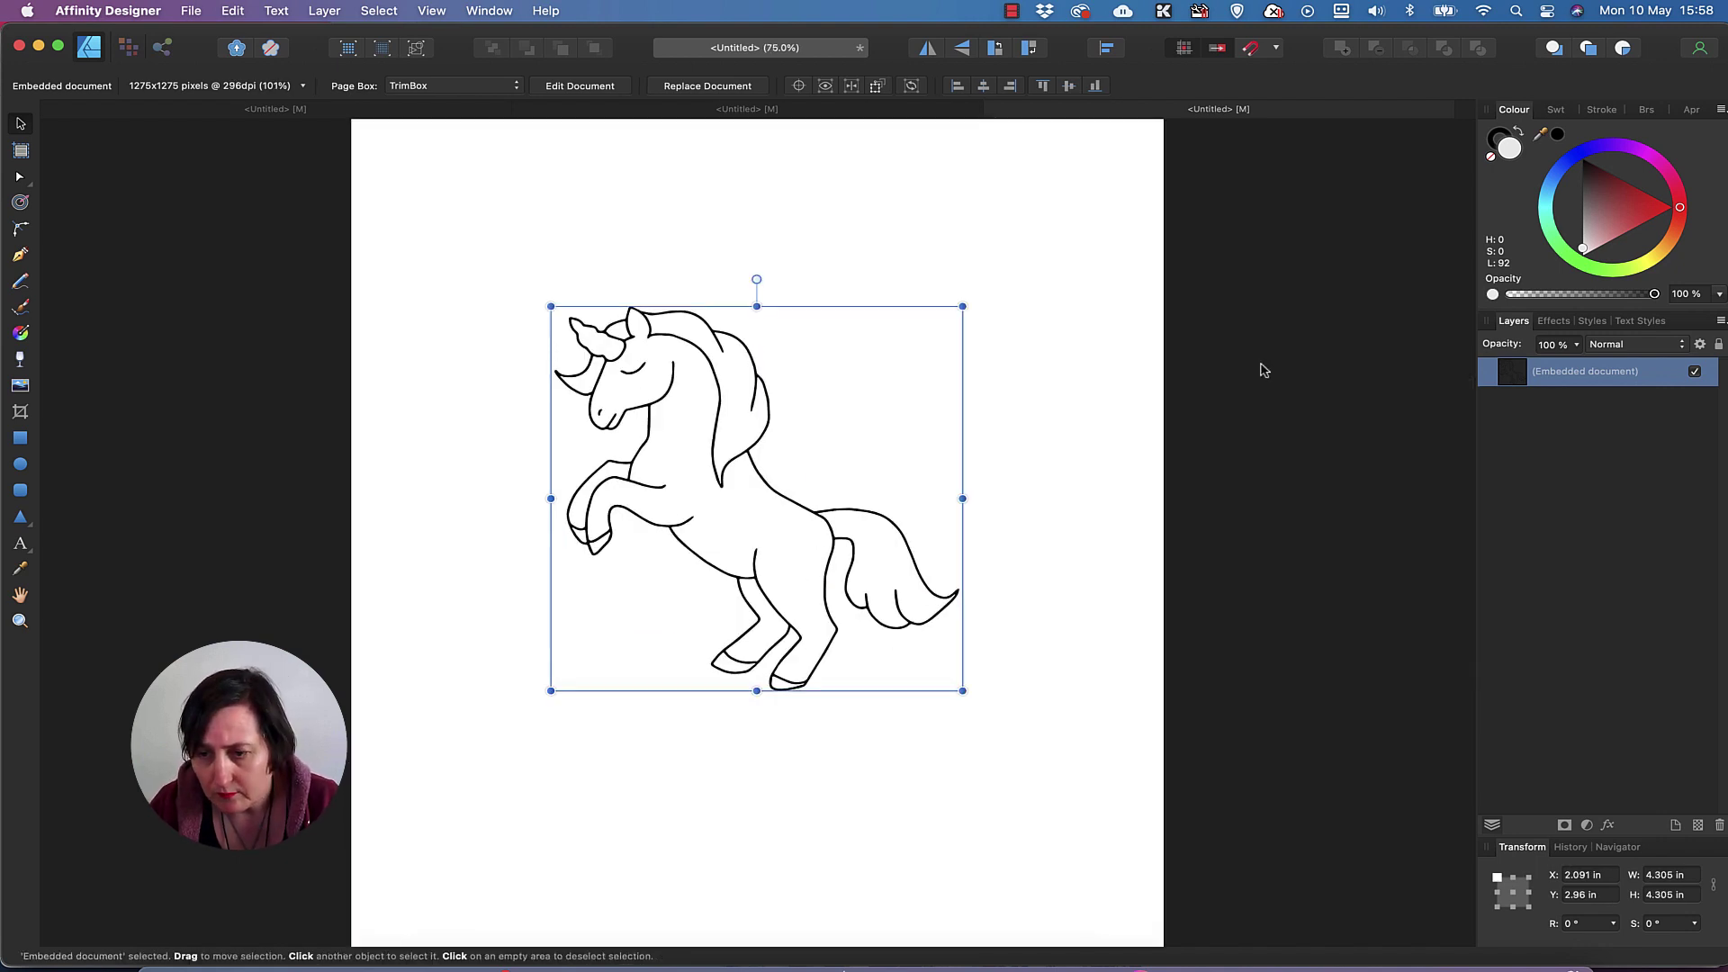
Step: Open the embedded unicorn artwork and scale its three curve layers together to about 1130 × 1126 px, positioned near the canvas centre
double_click(1509, 379)
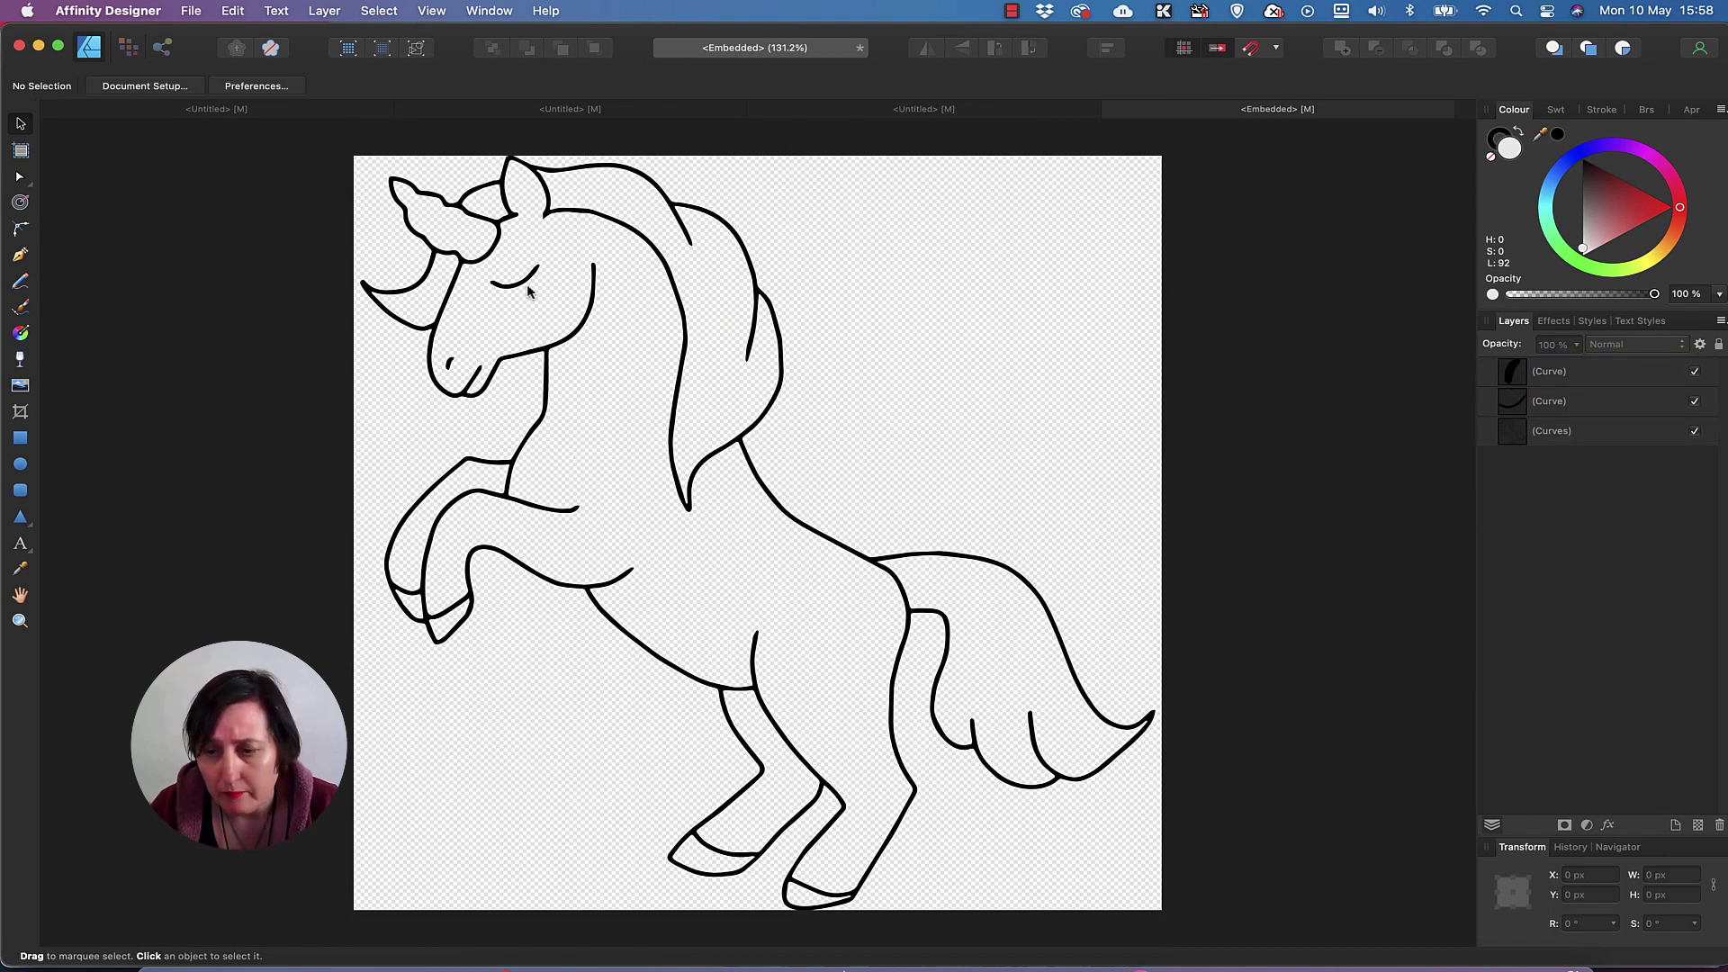
left_click(1547, 373)
left_click(1561, 403, "shift")
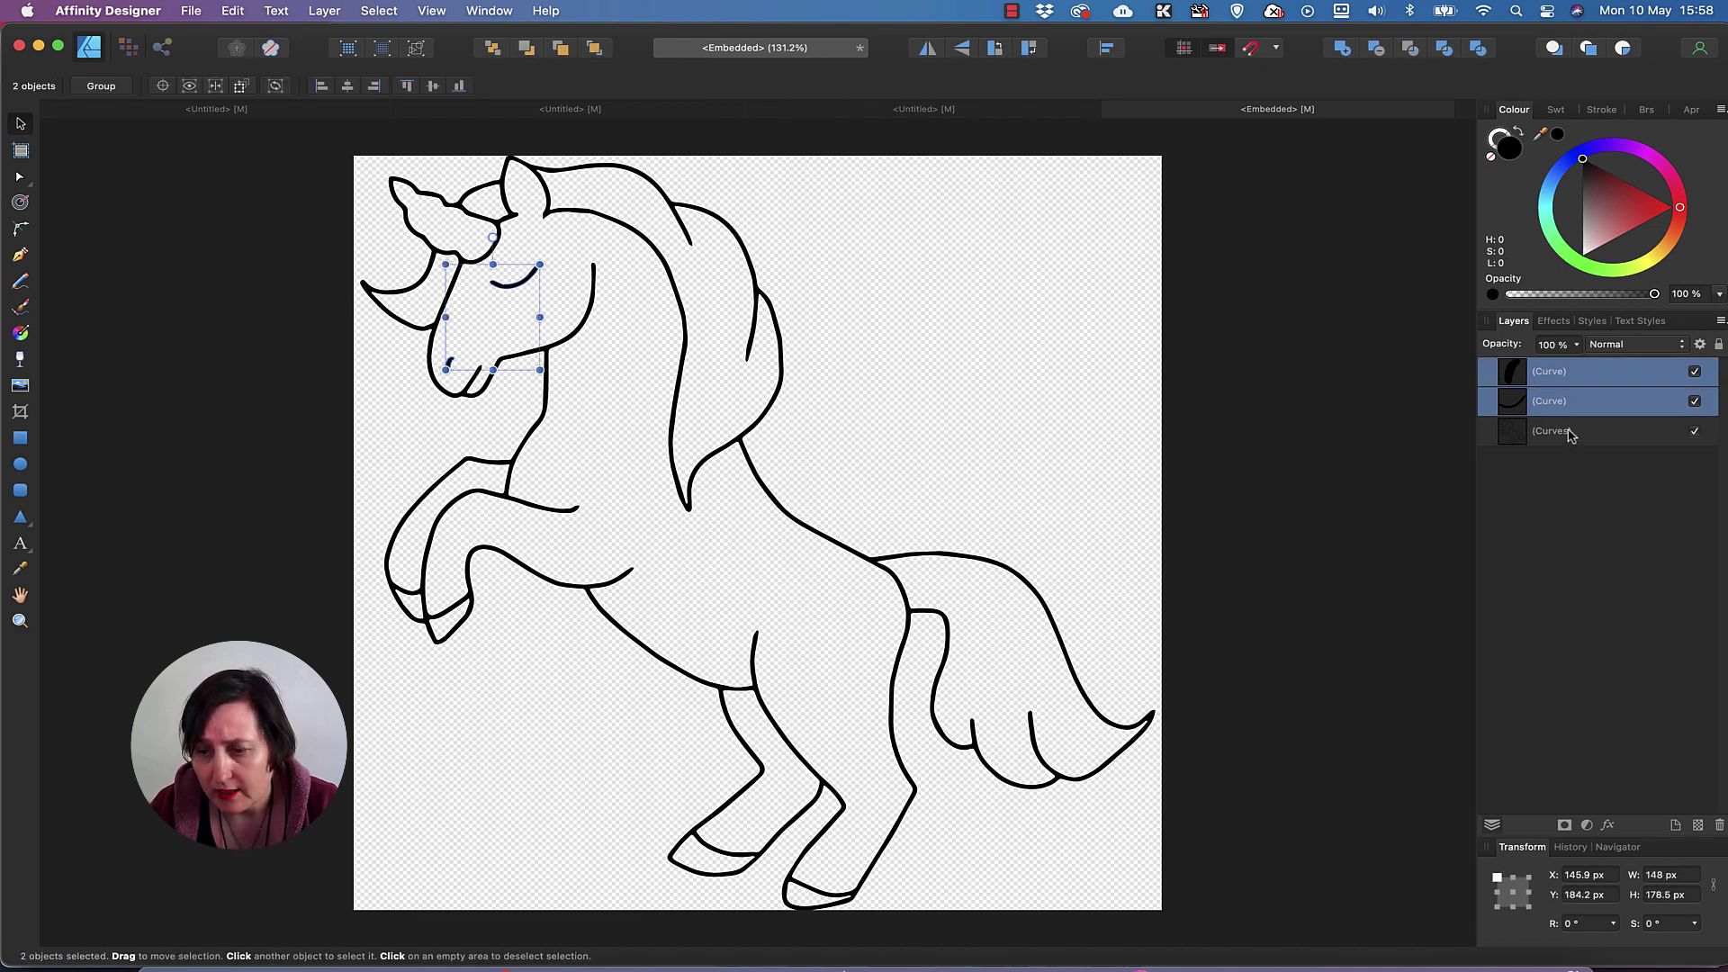
left_click(1573, 432, "shift")
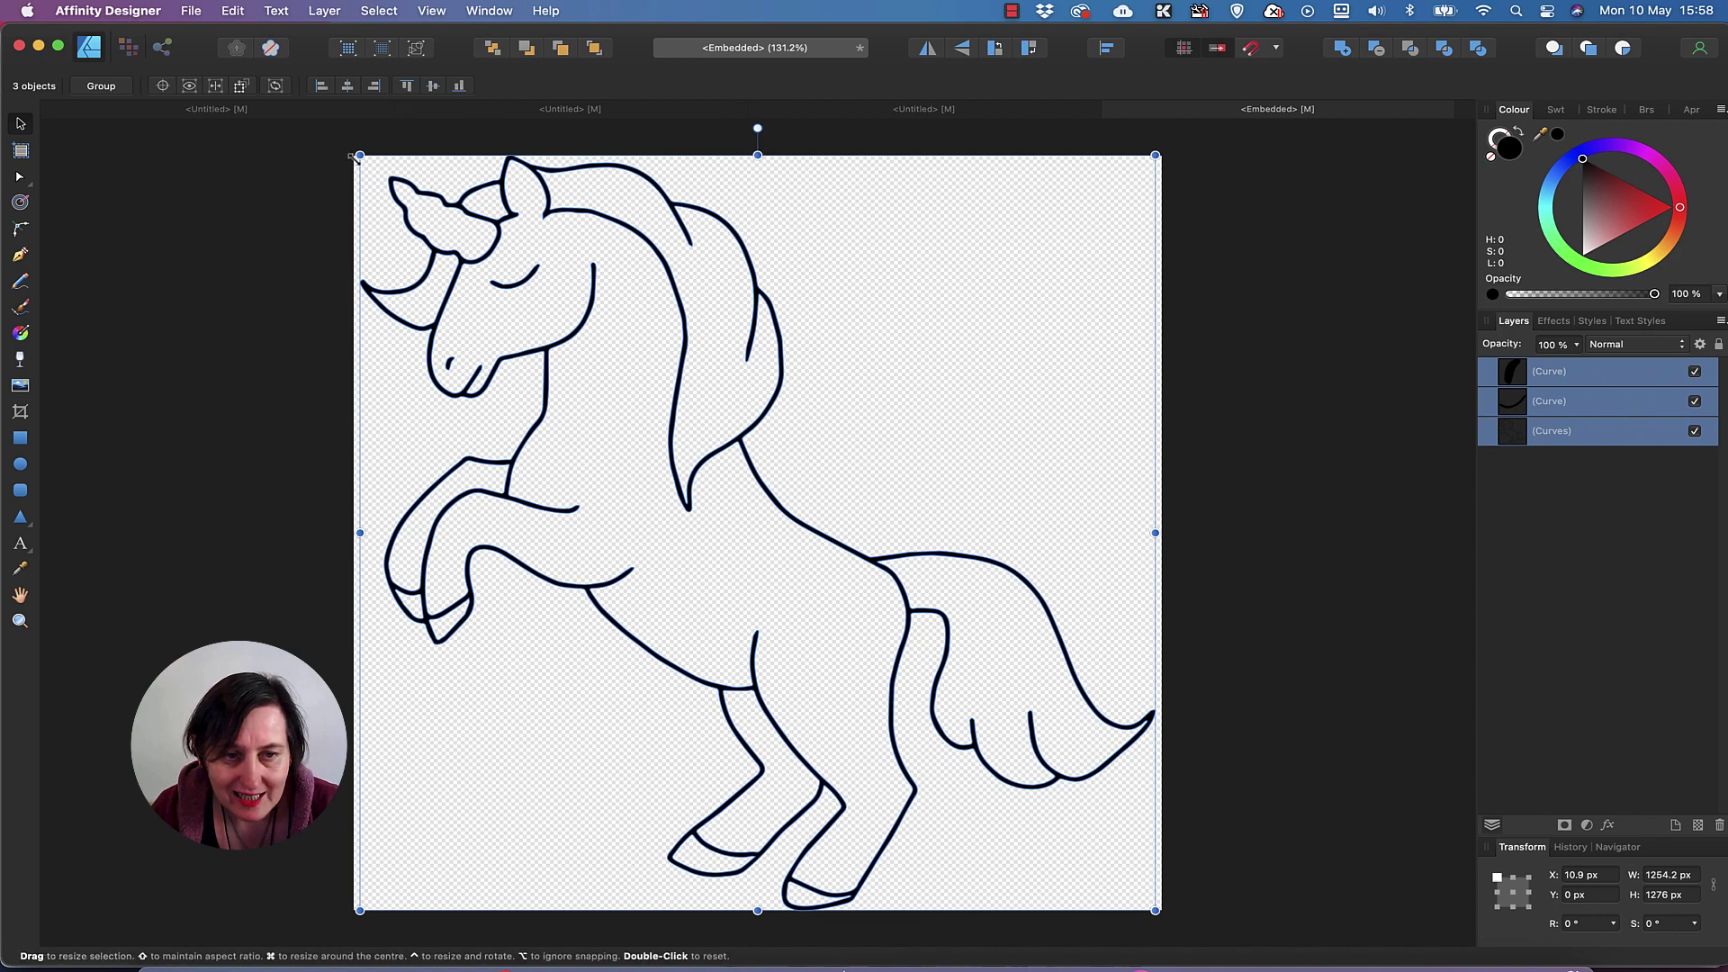
left_click_drag(361, 155, 426, 231)
left_click_drag(764, 406, 737, 369)
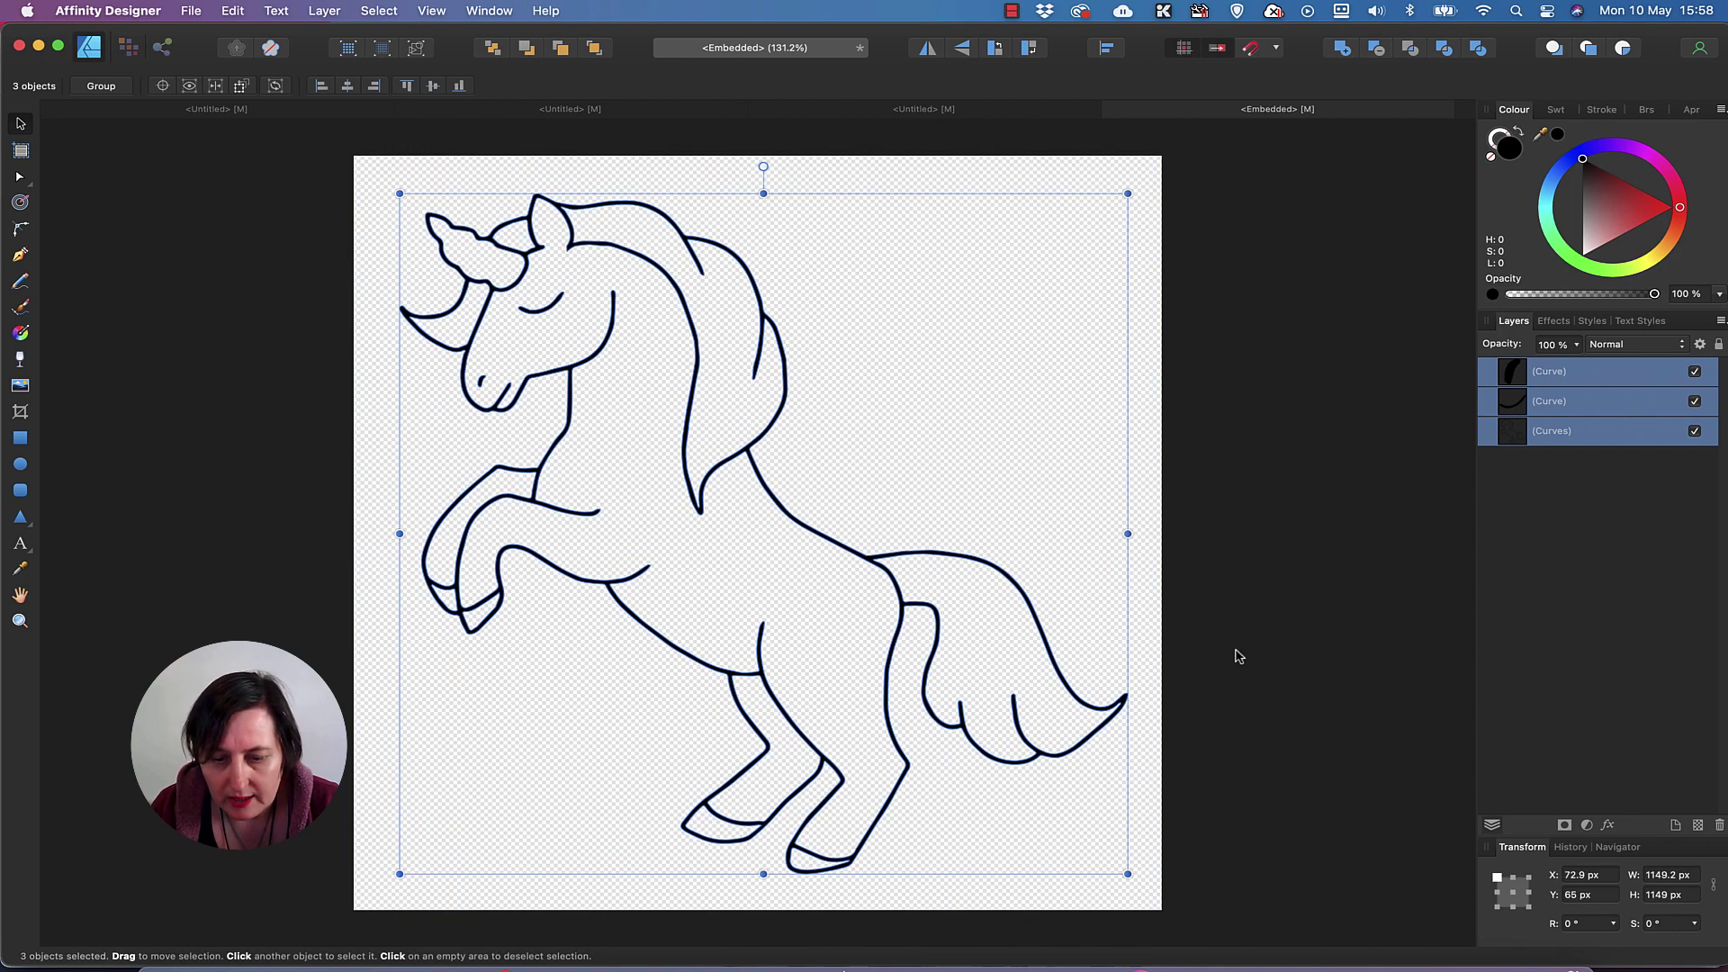
left_click_drag(1122, 862, 1113, 851)
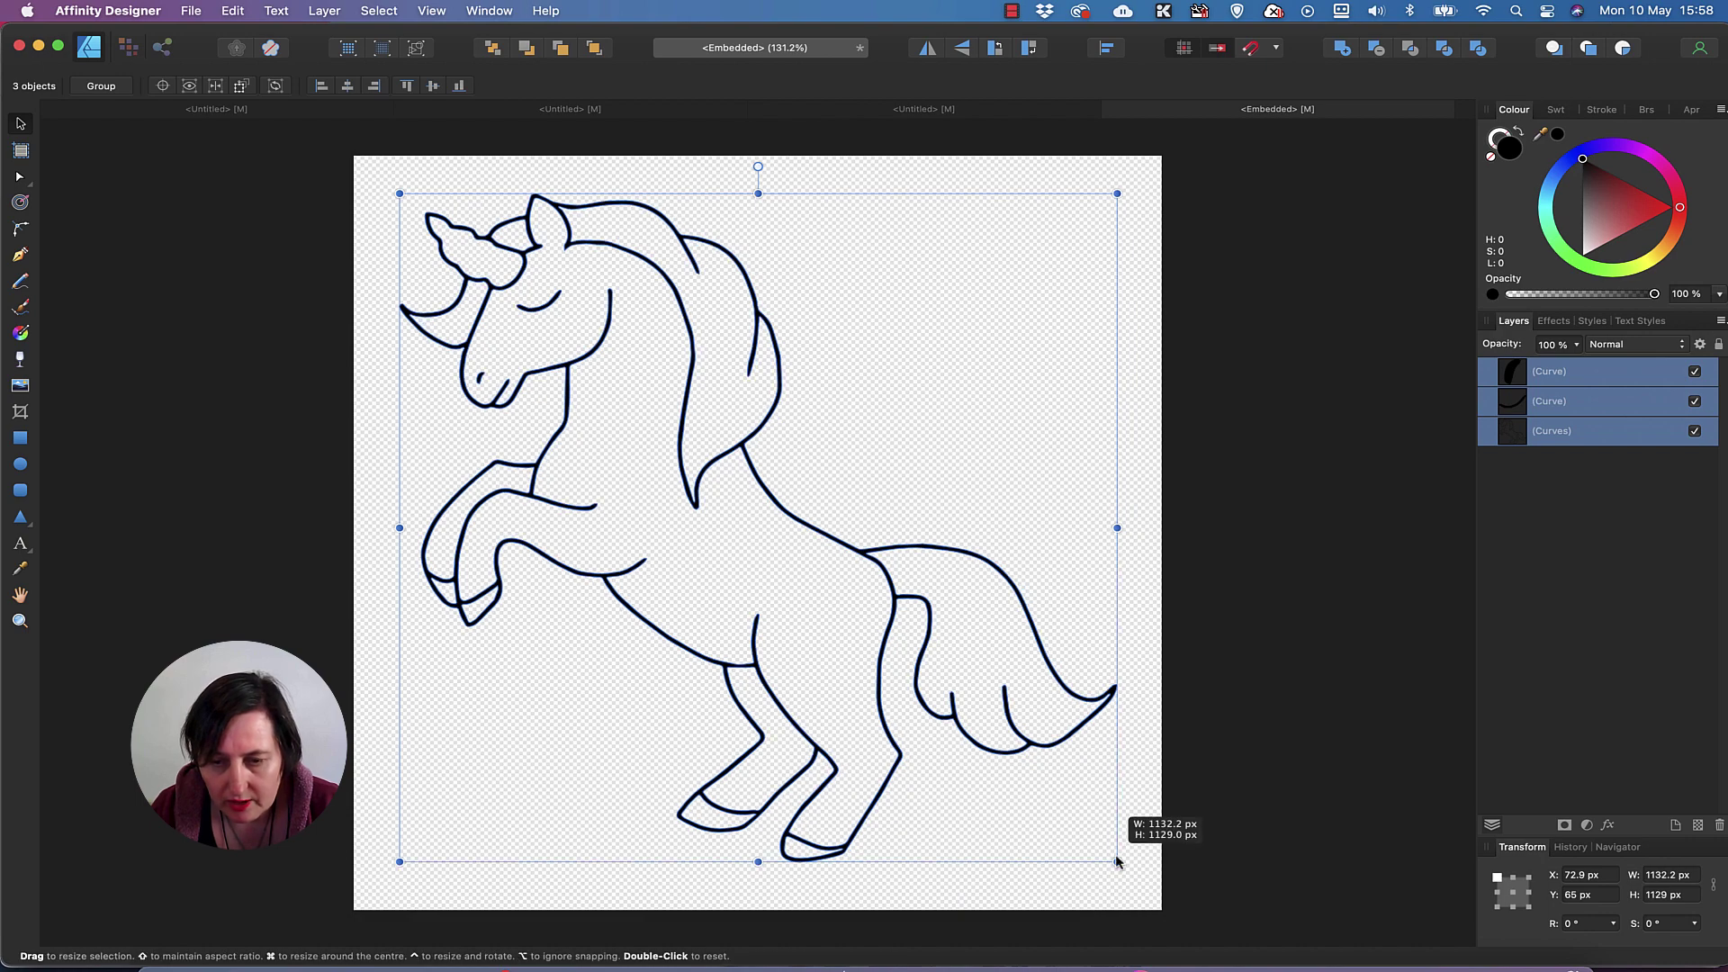
left_click_drag(727, 406, 731, 396)
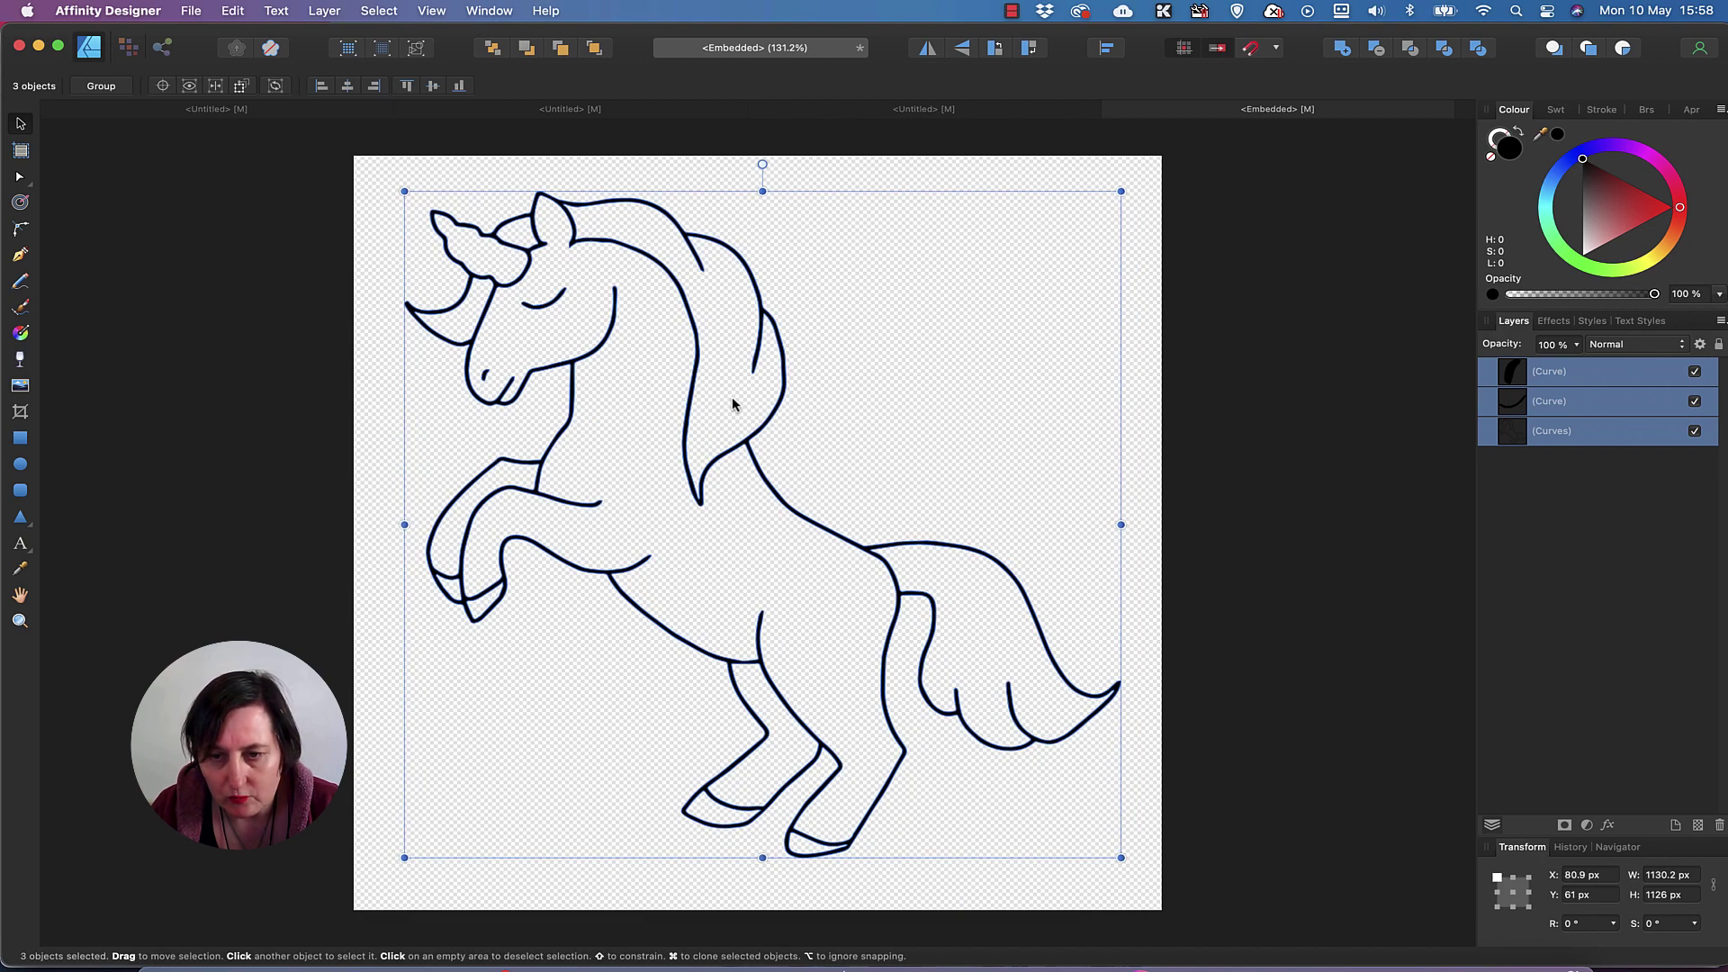
left_click(1352, 410)
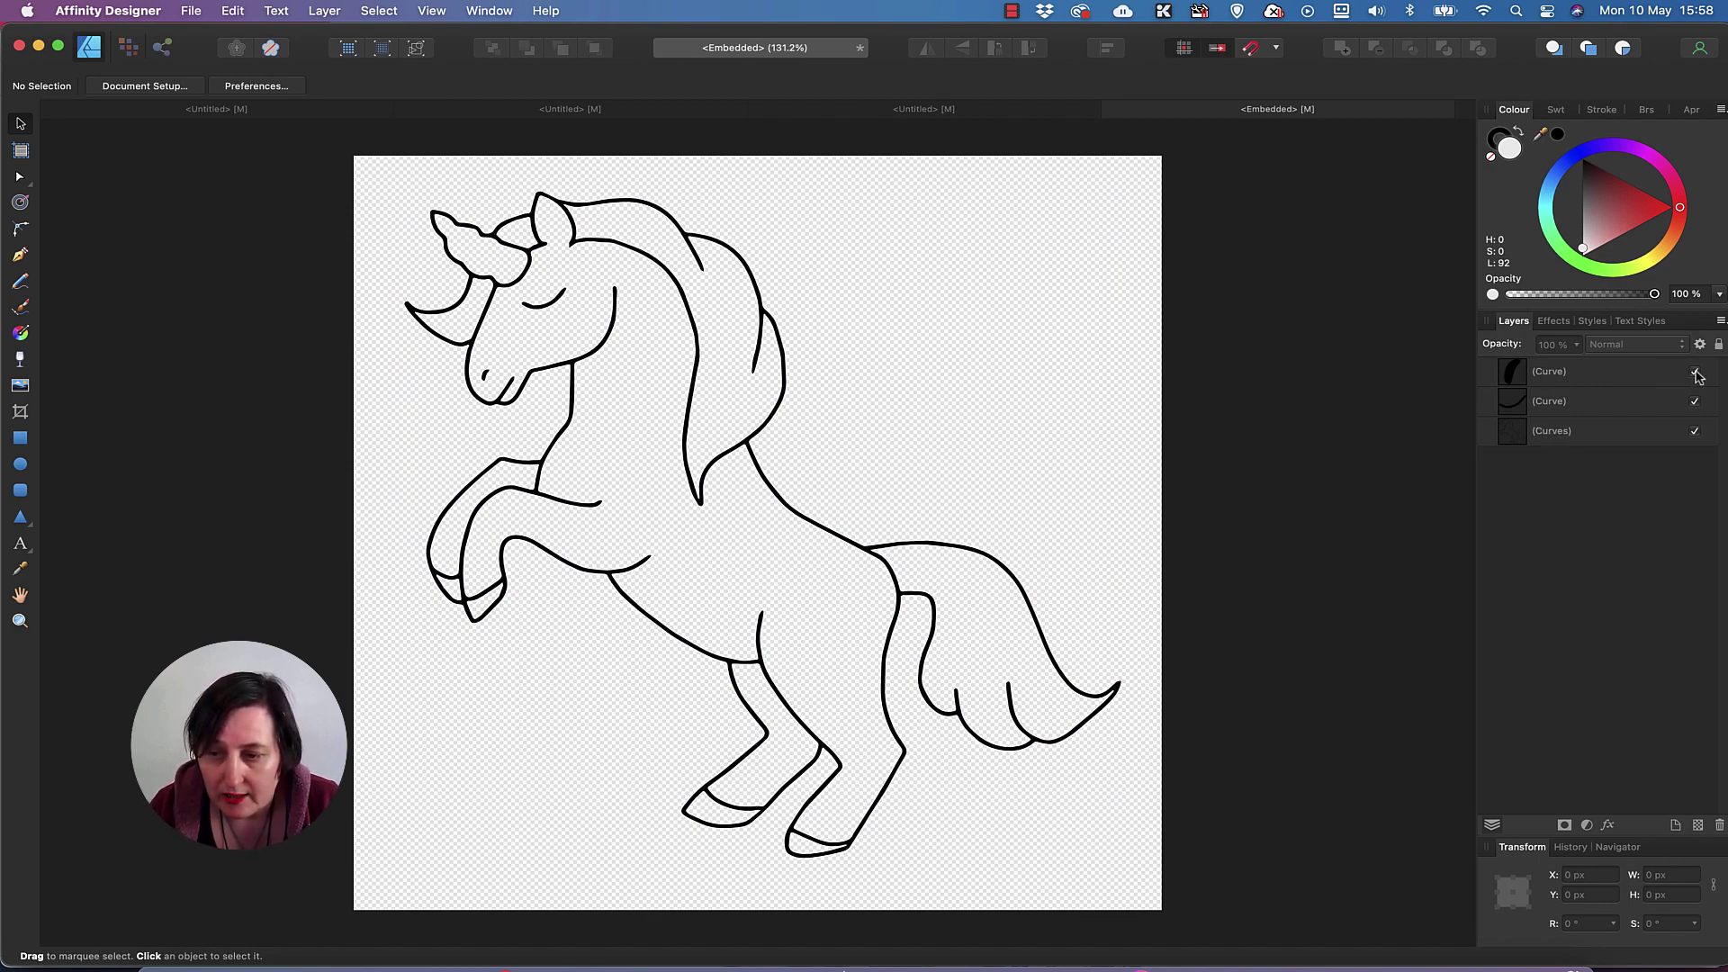
Step: Check which part the middle curve layer holds by toggling its visibility, and duplicate the main unicorn line-art layer
left_click(1695, 402)
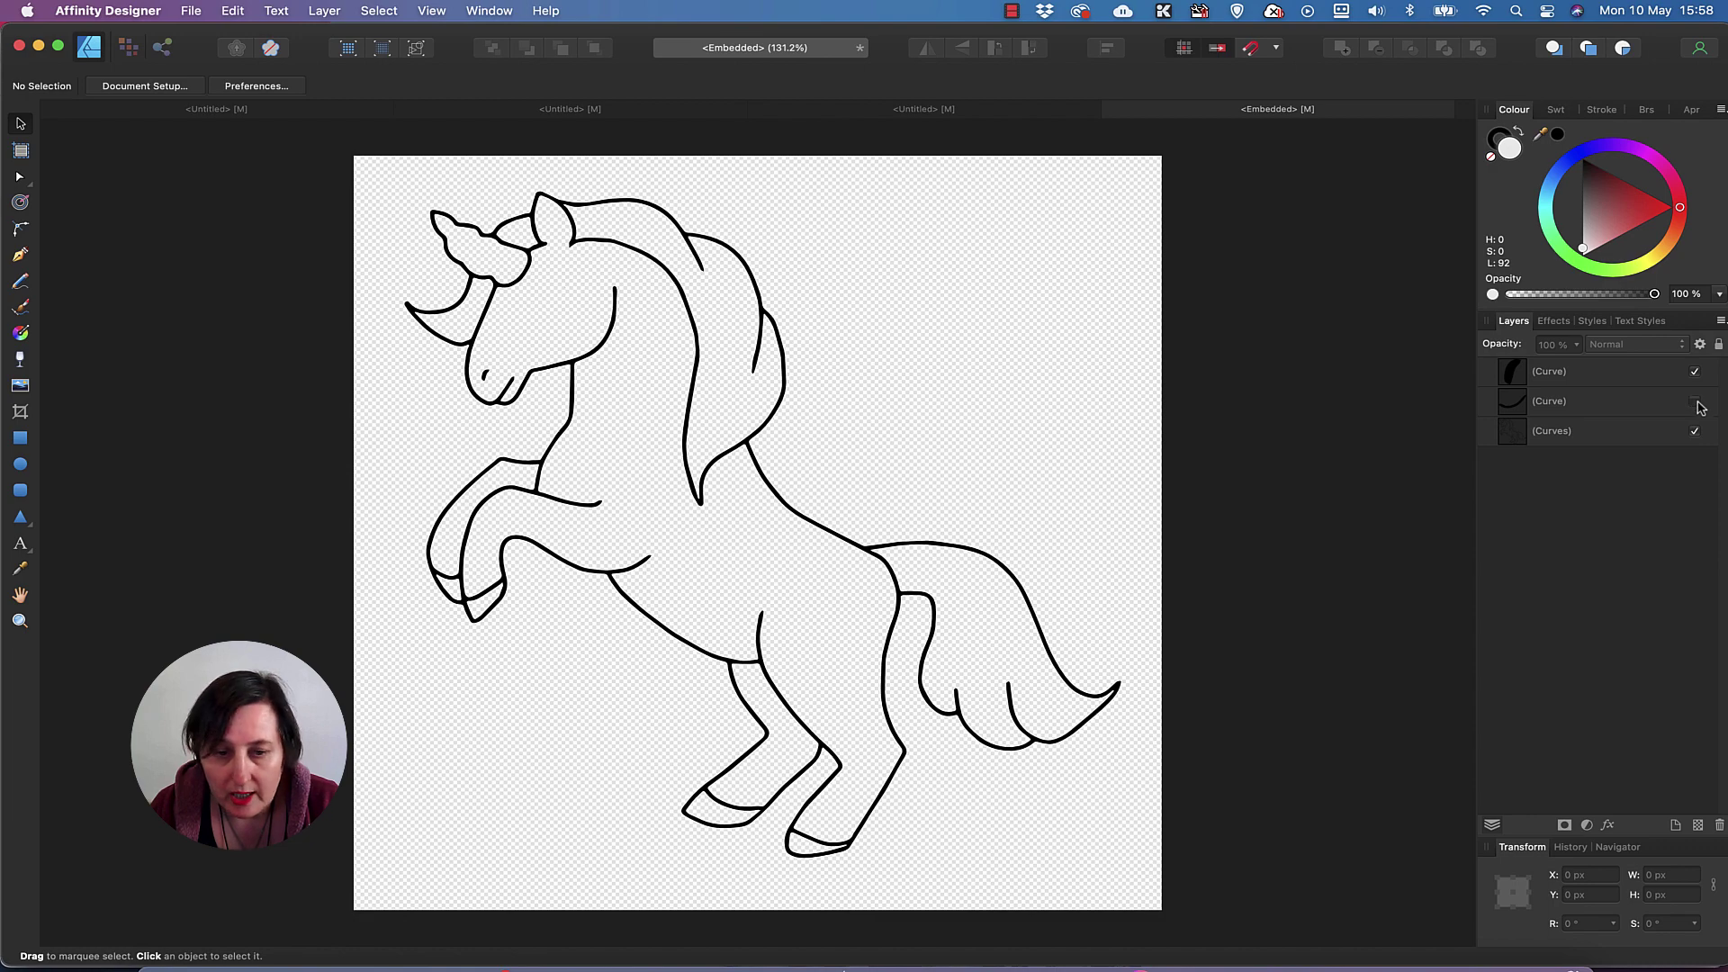
left_click(1695, 401)
left_click(1586, 431)
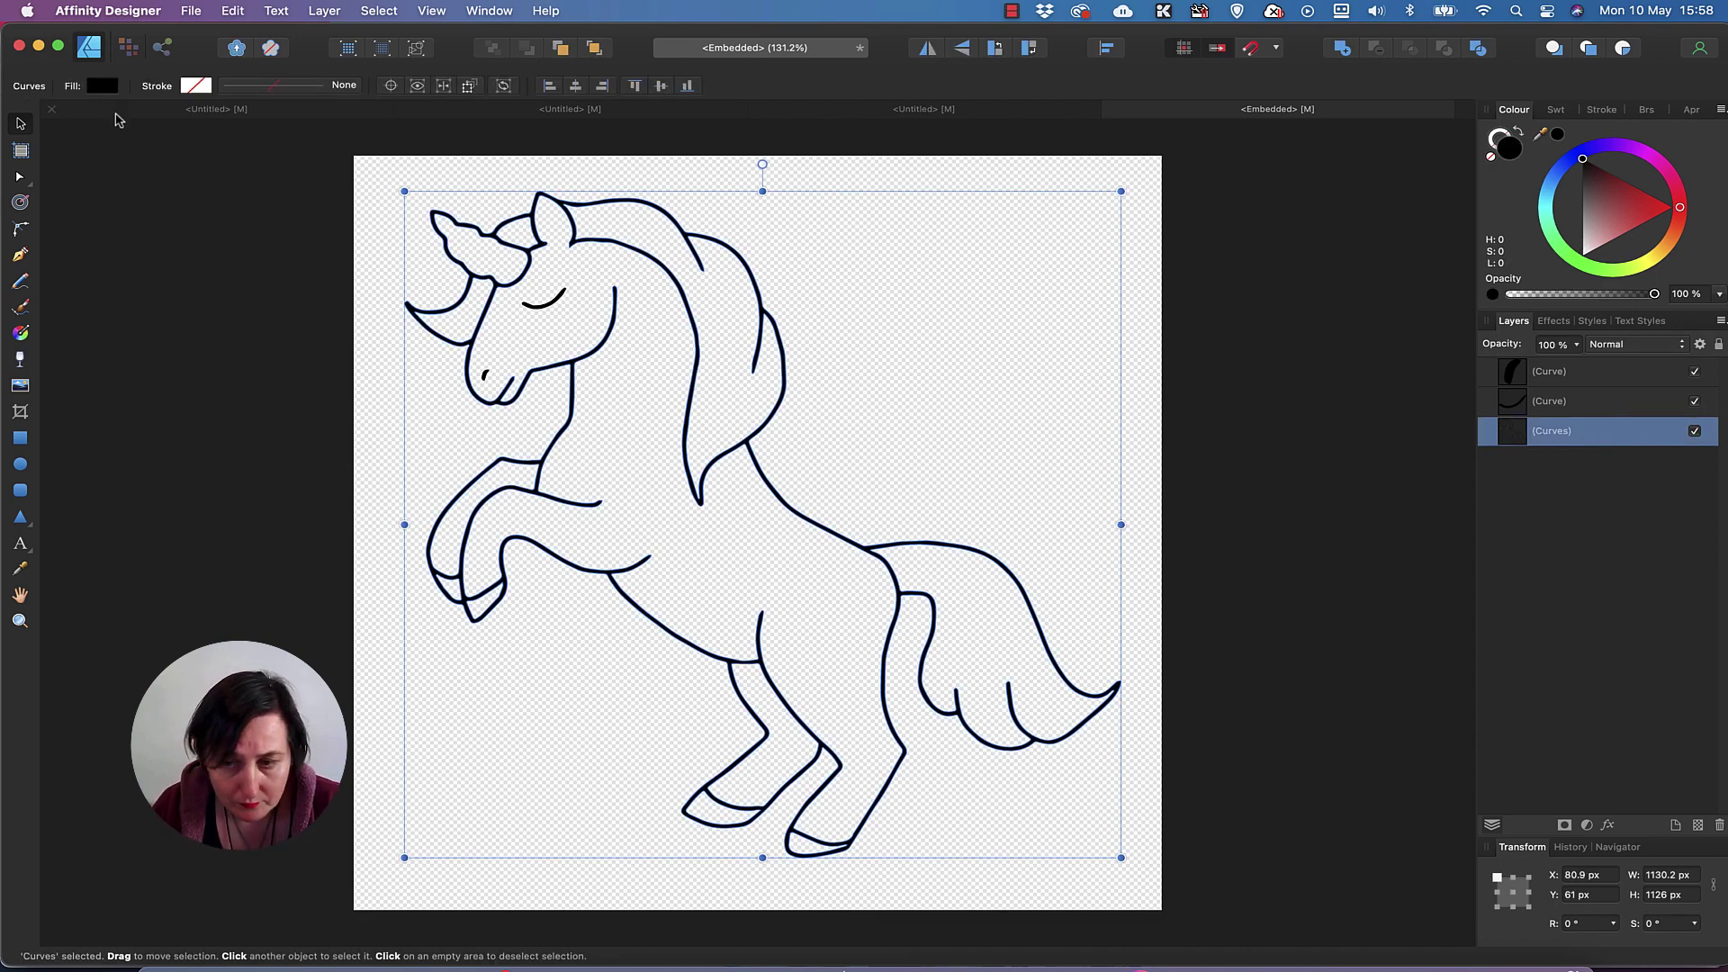
left_click_drag(1603, 439, 1676, 826)
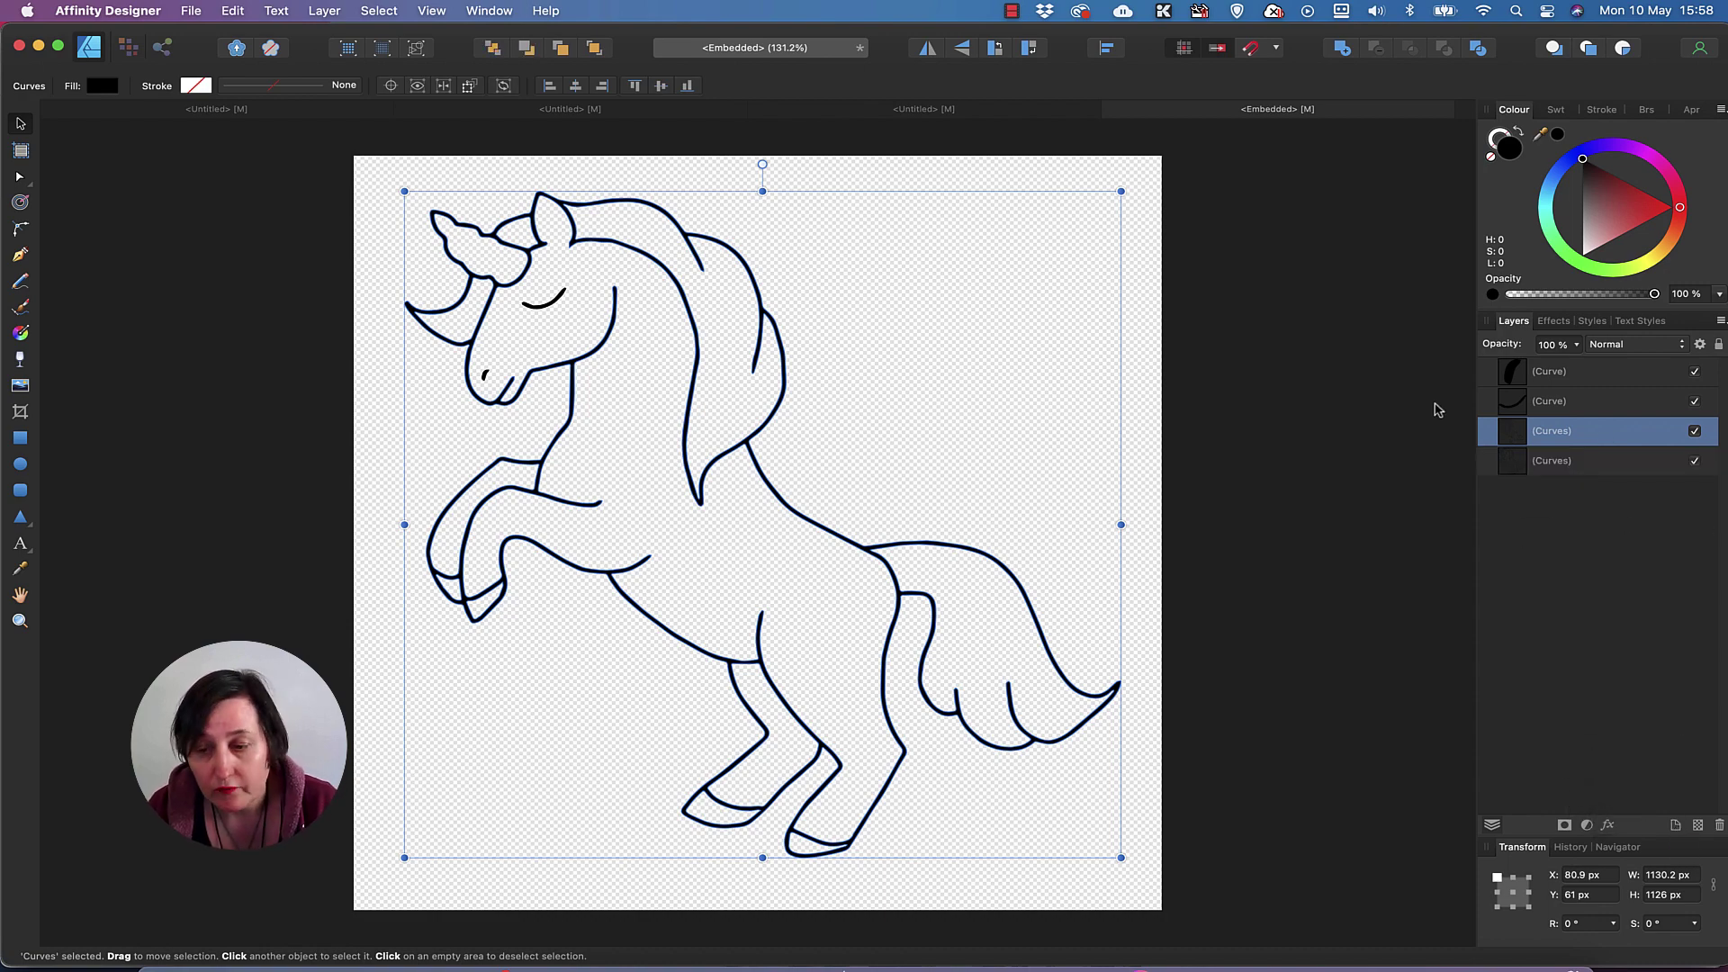
Step: Remove the fill from the lower copy of the unicorn line art and give it a black stroke, with the Contour tool active
left_click(1582, 463)
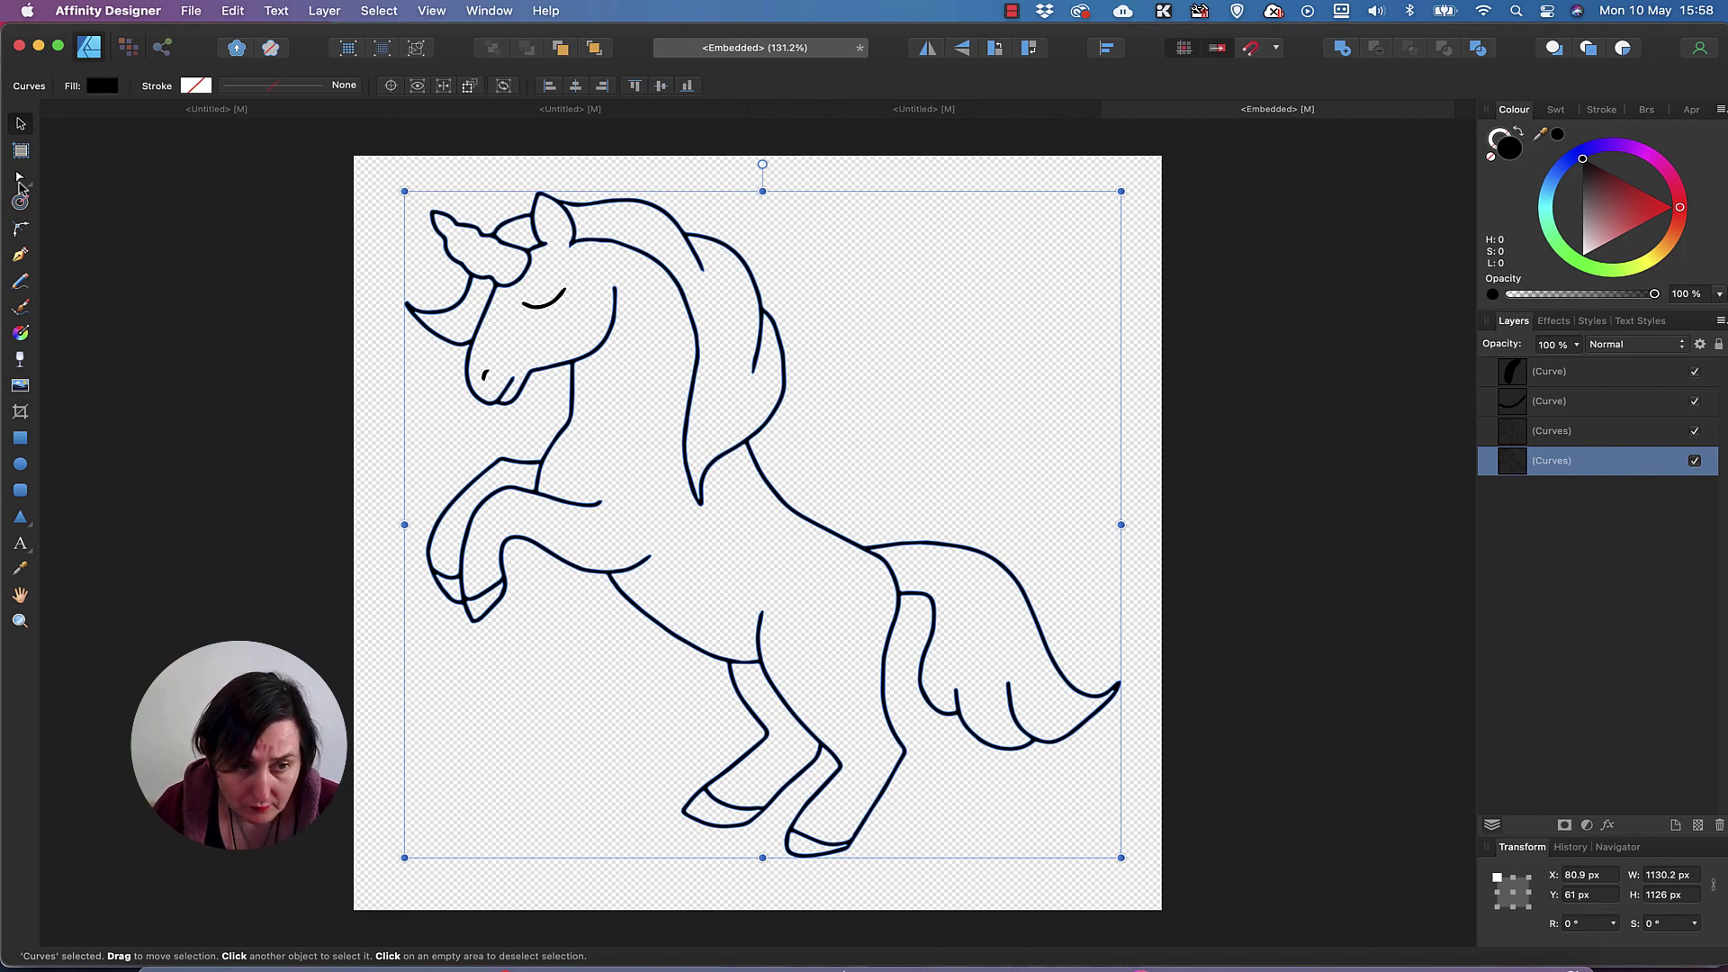
left_click(21, 205)
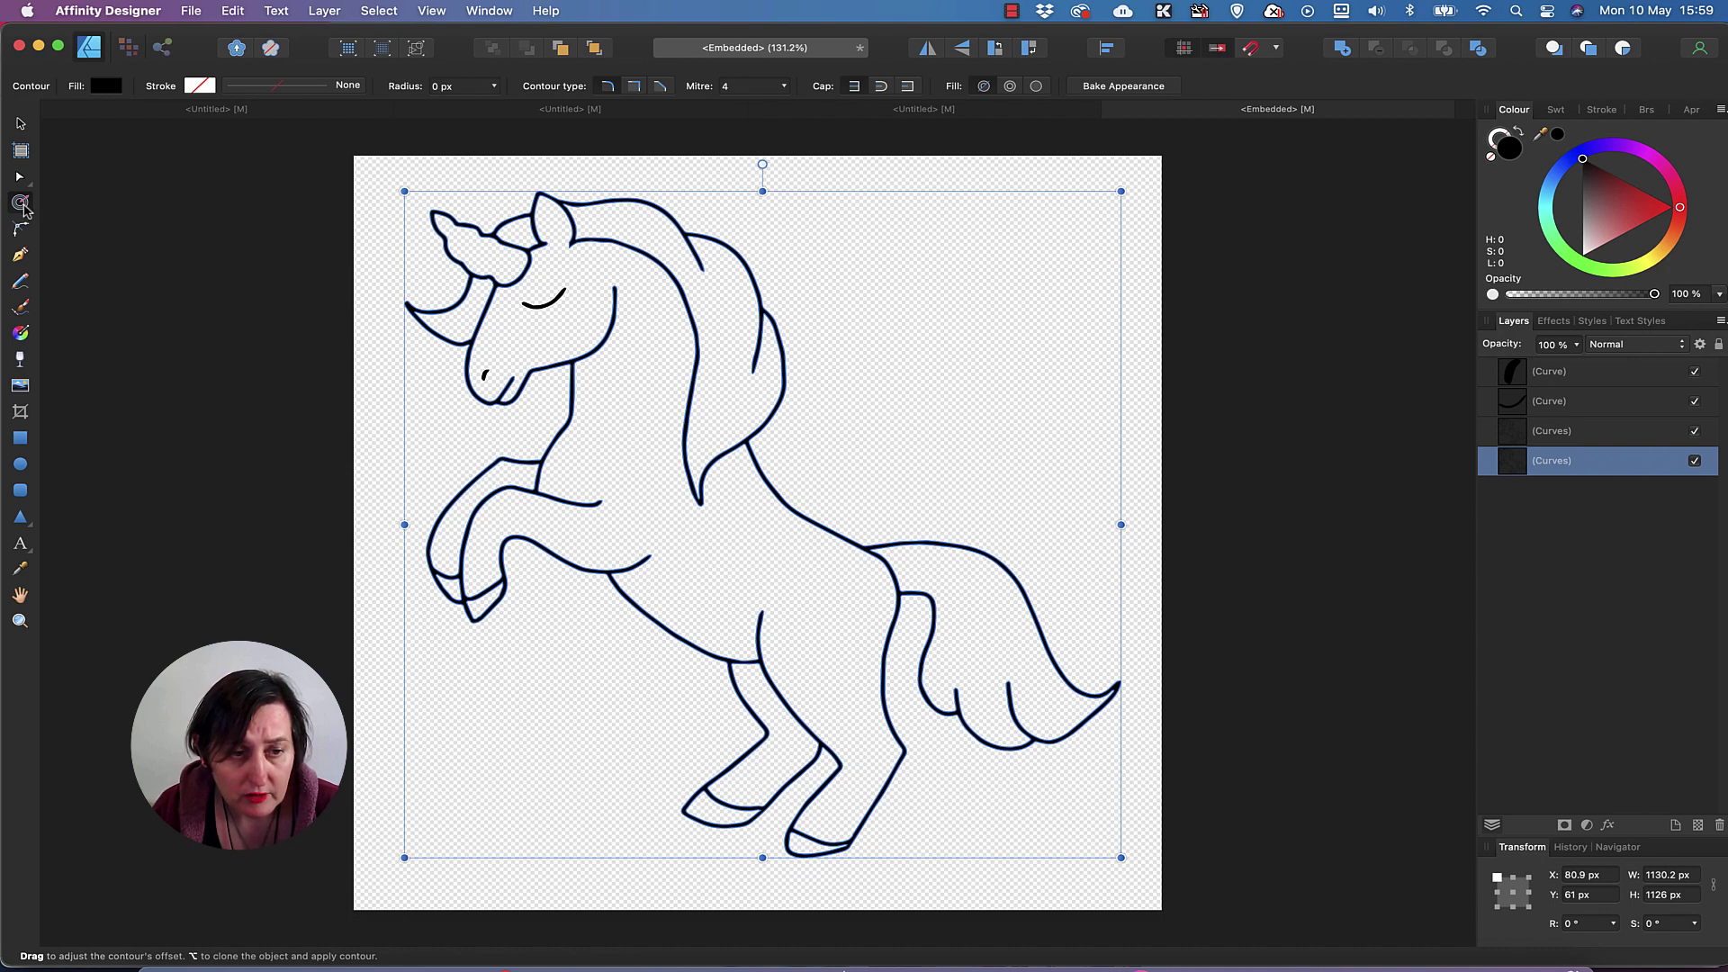
left_click(107, 87)
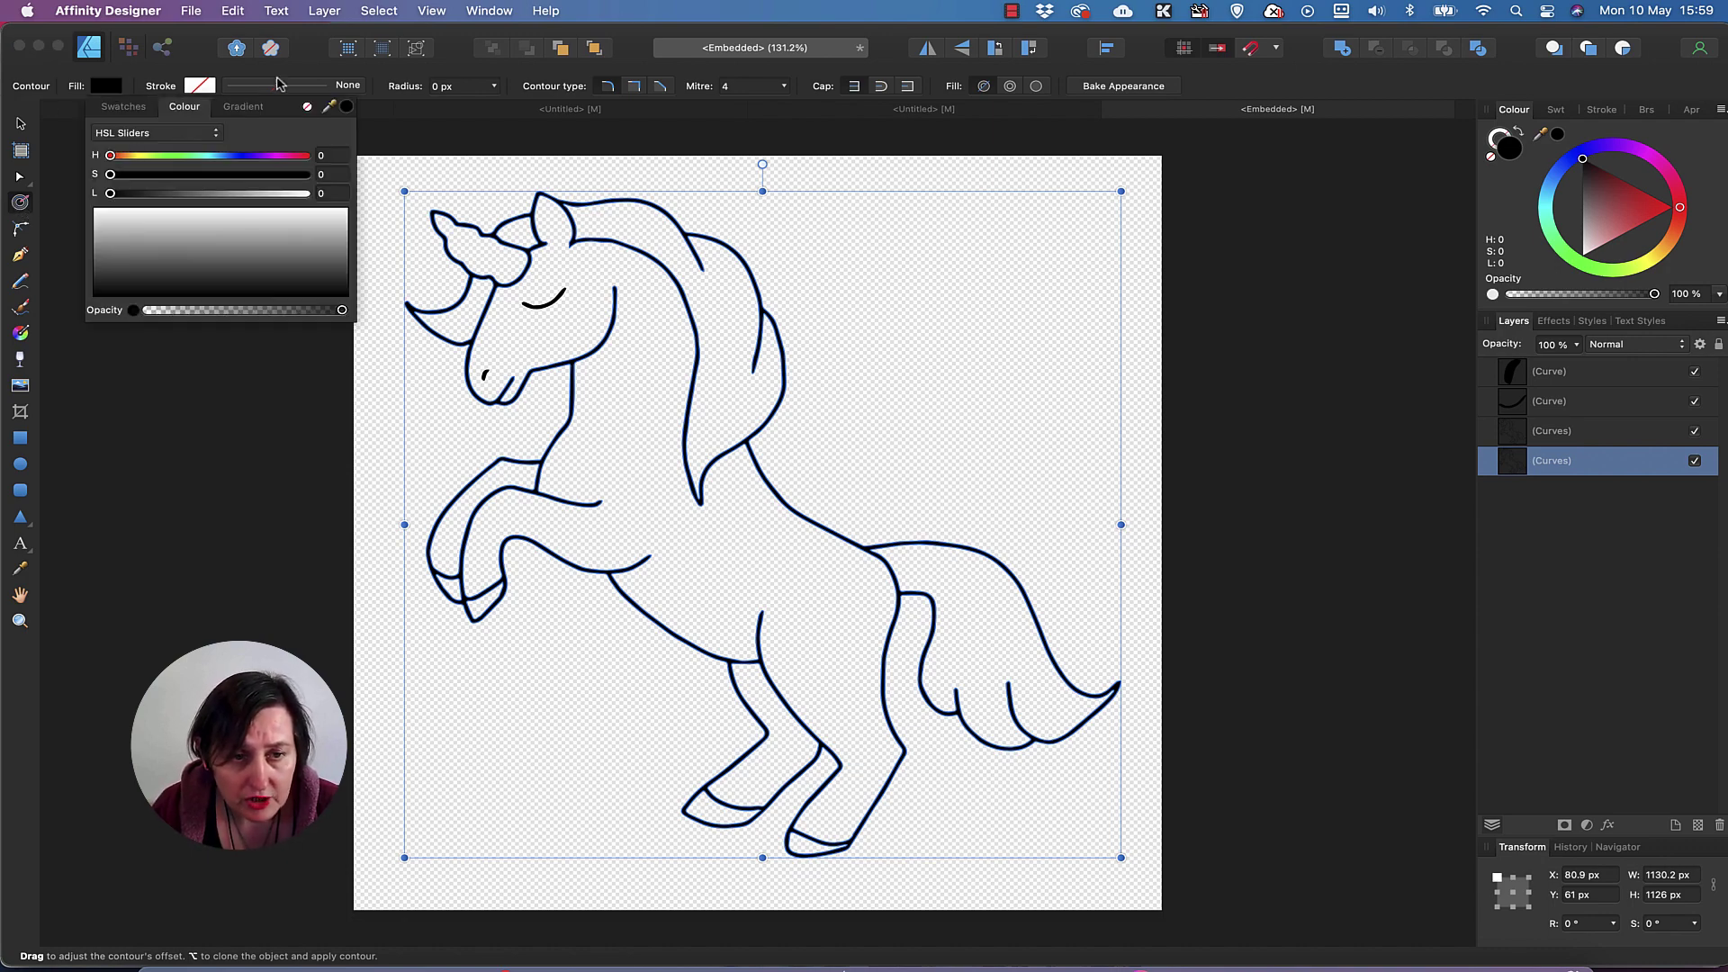
left_click(308, 109)
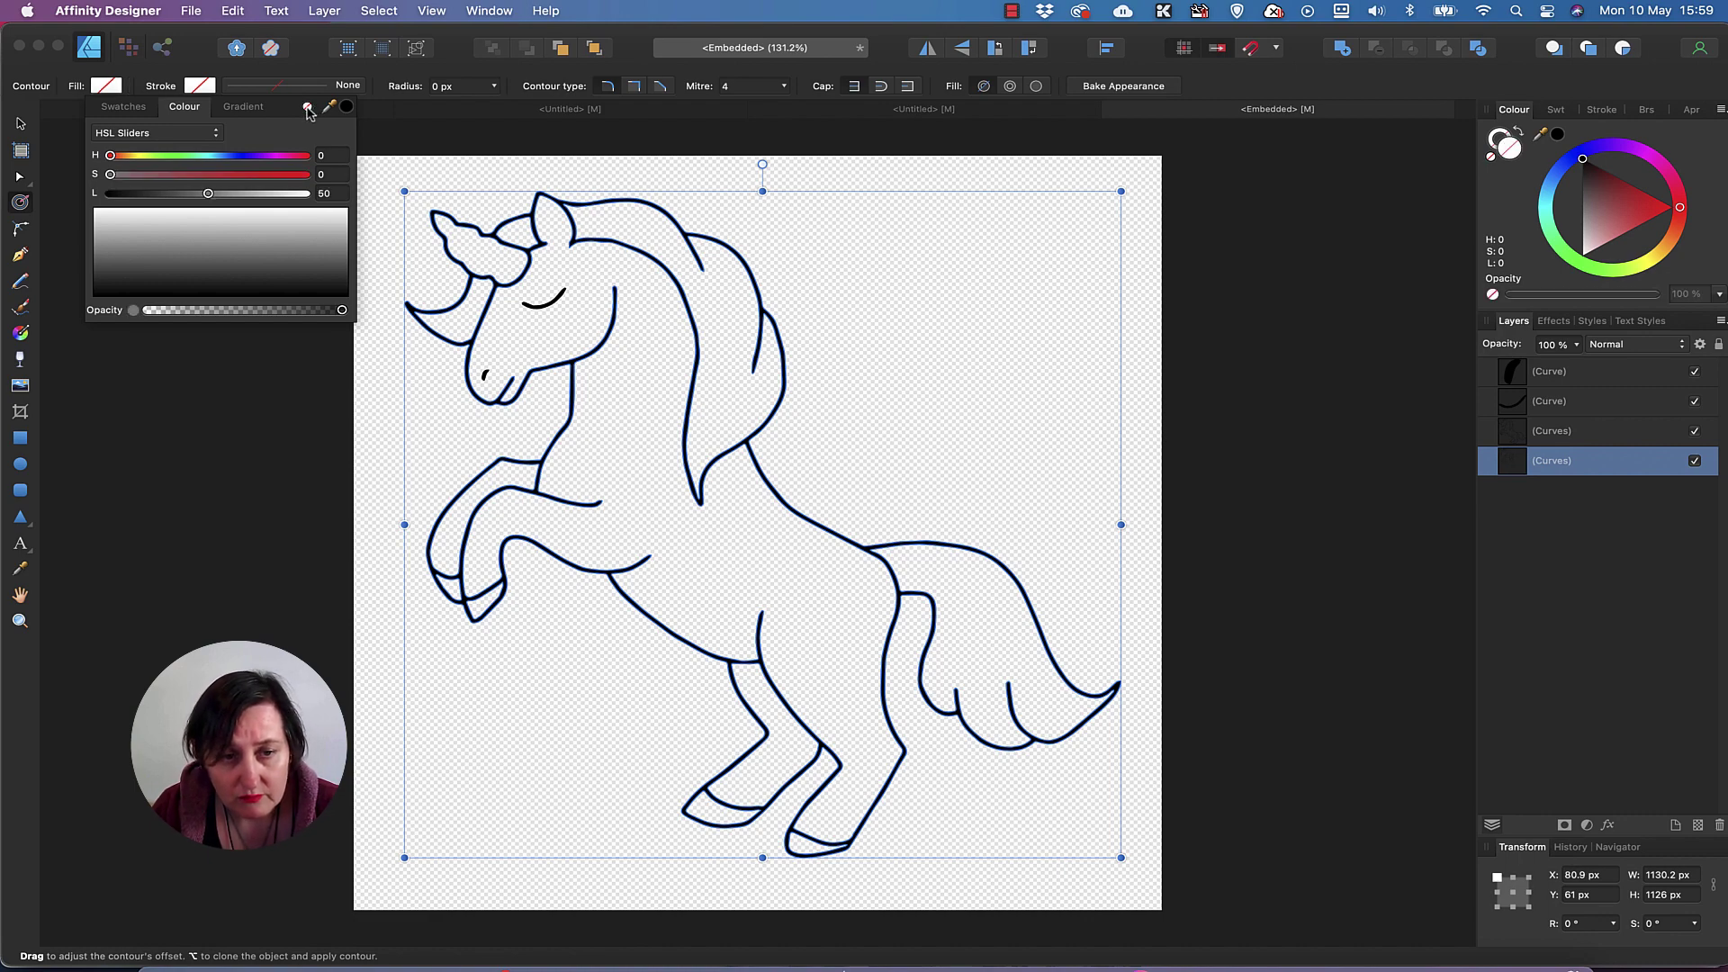
left_click(200, 87)
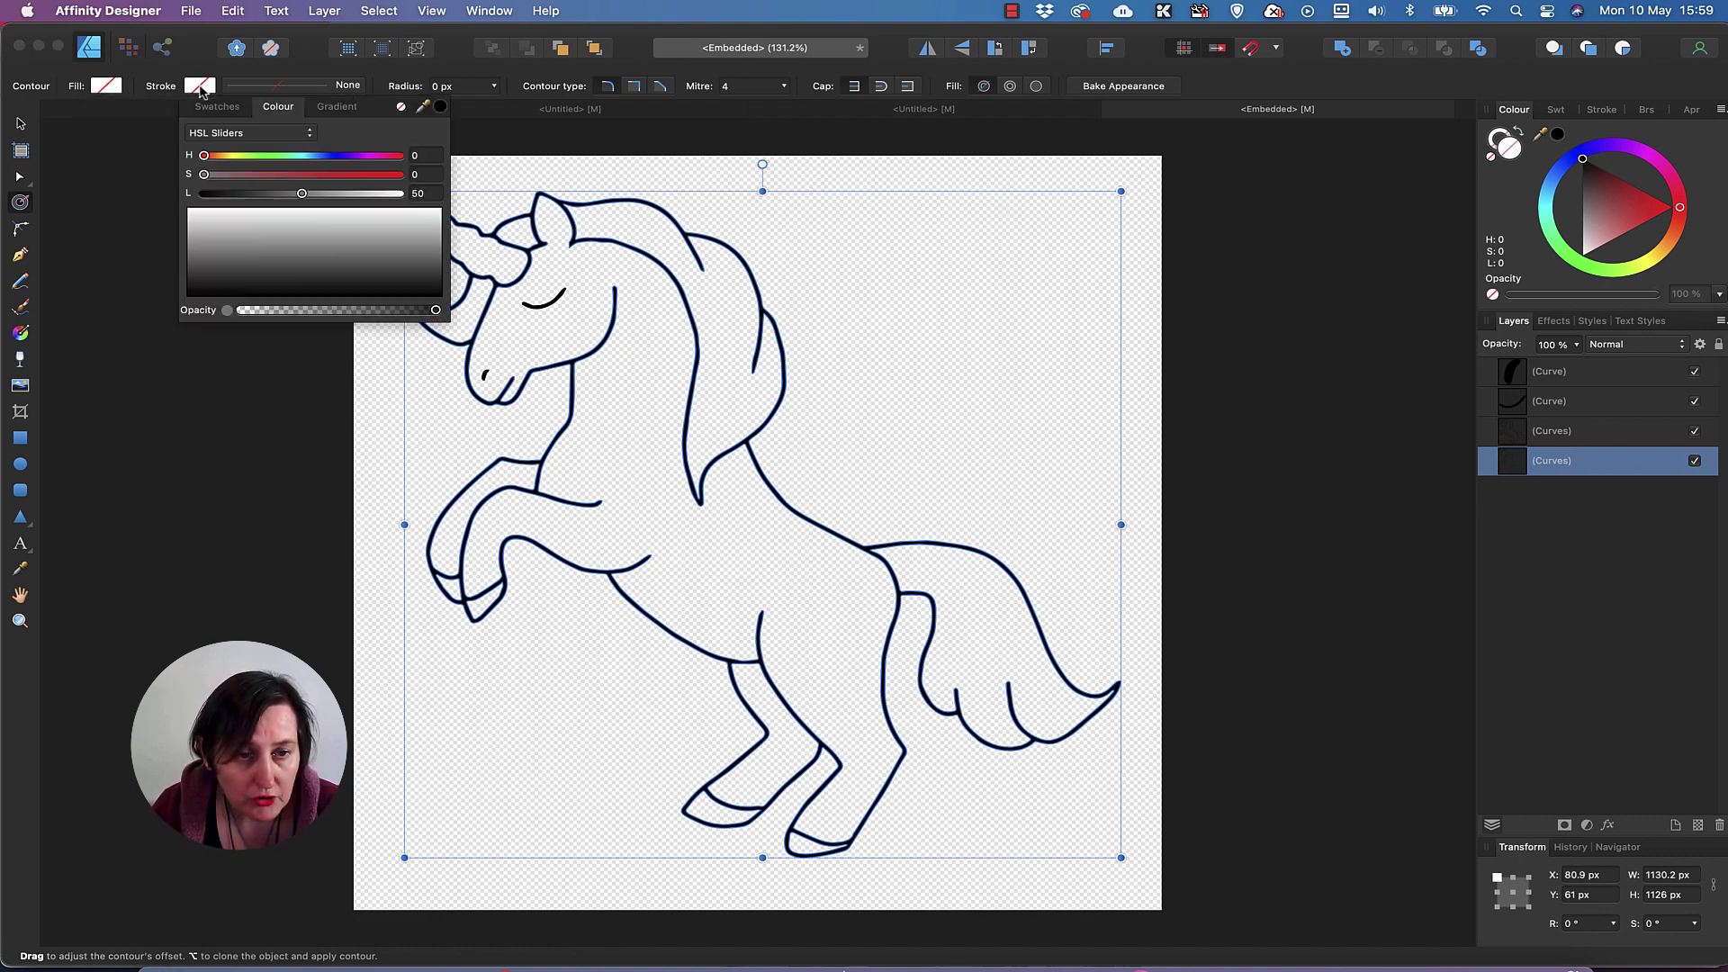
left_click(441, 106)
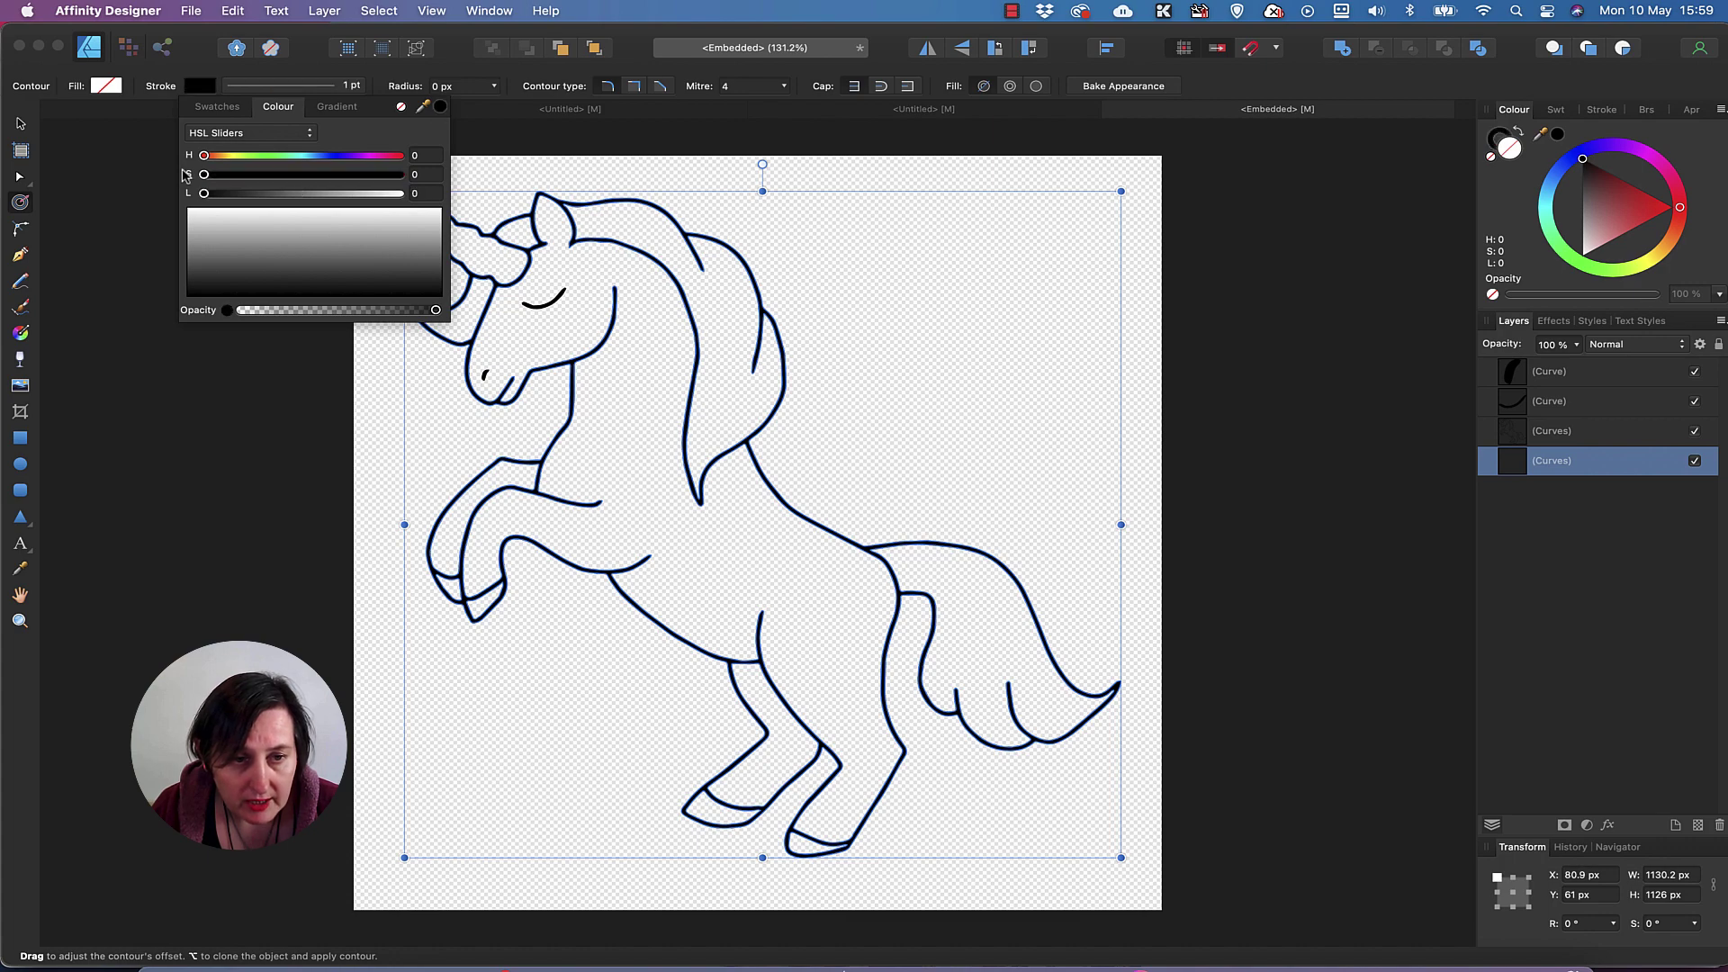
Step: Give the lower copy a dashed 6.5 pt stroke and offset its contour outward to a radius of about -21.1 px
left_click(318, 87)
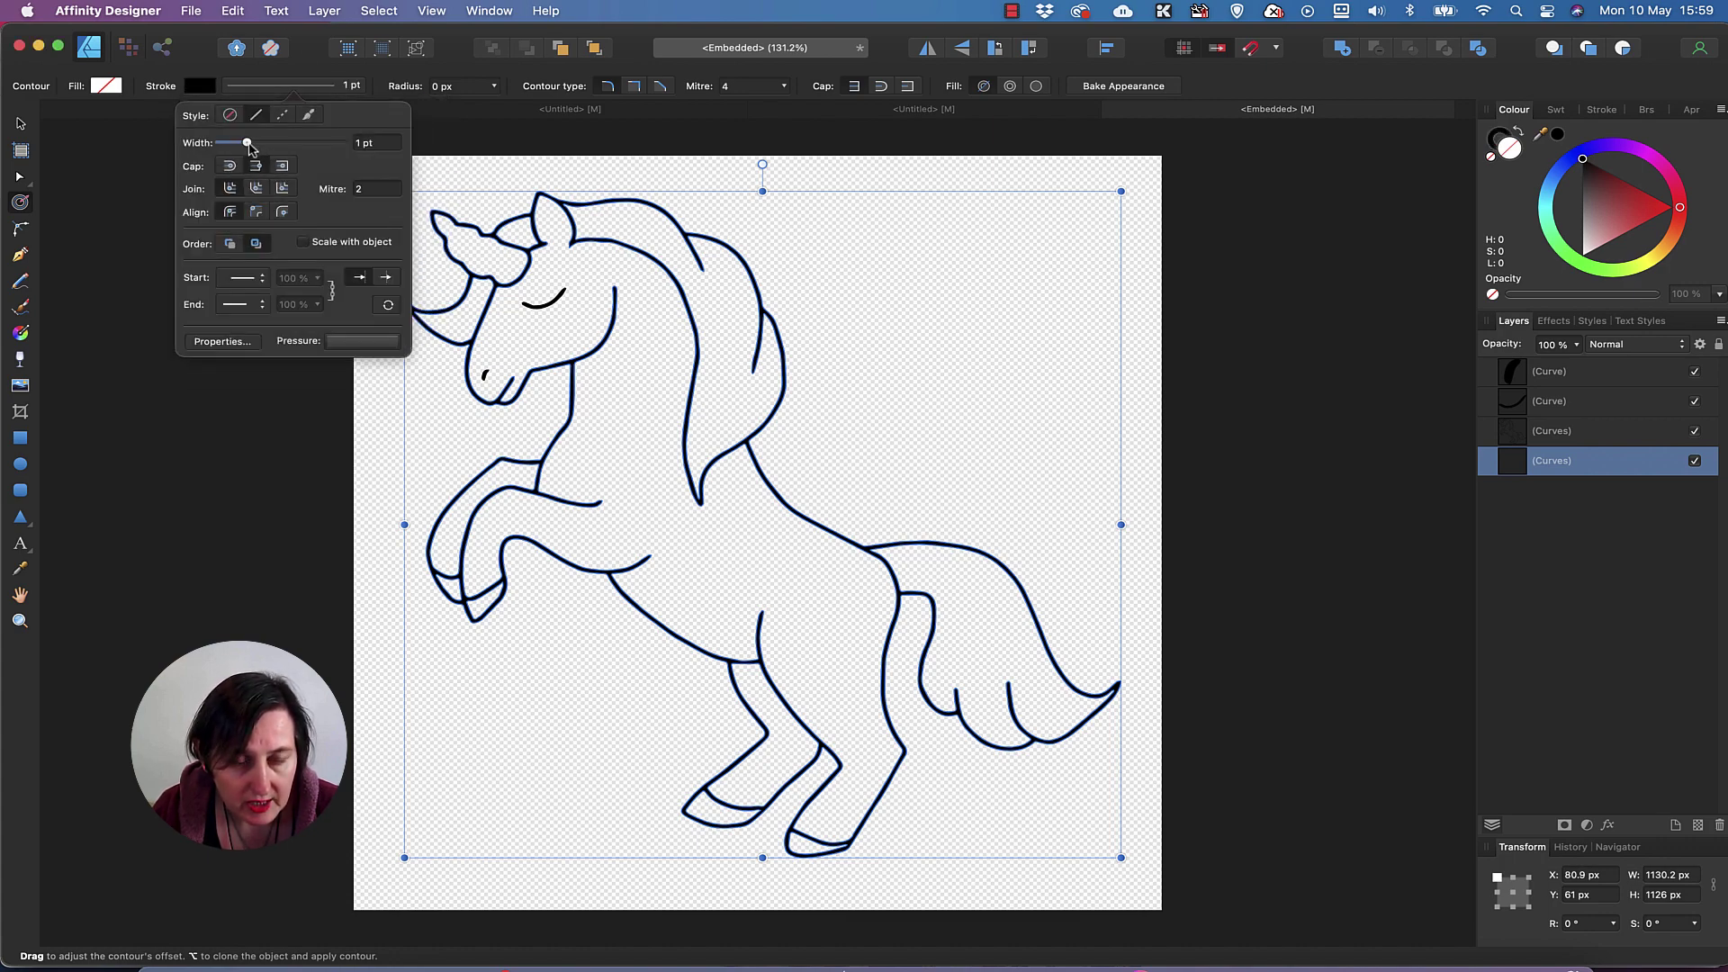
left_click(282, 115)
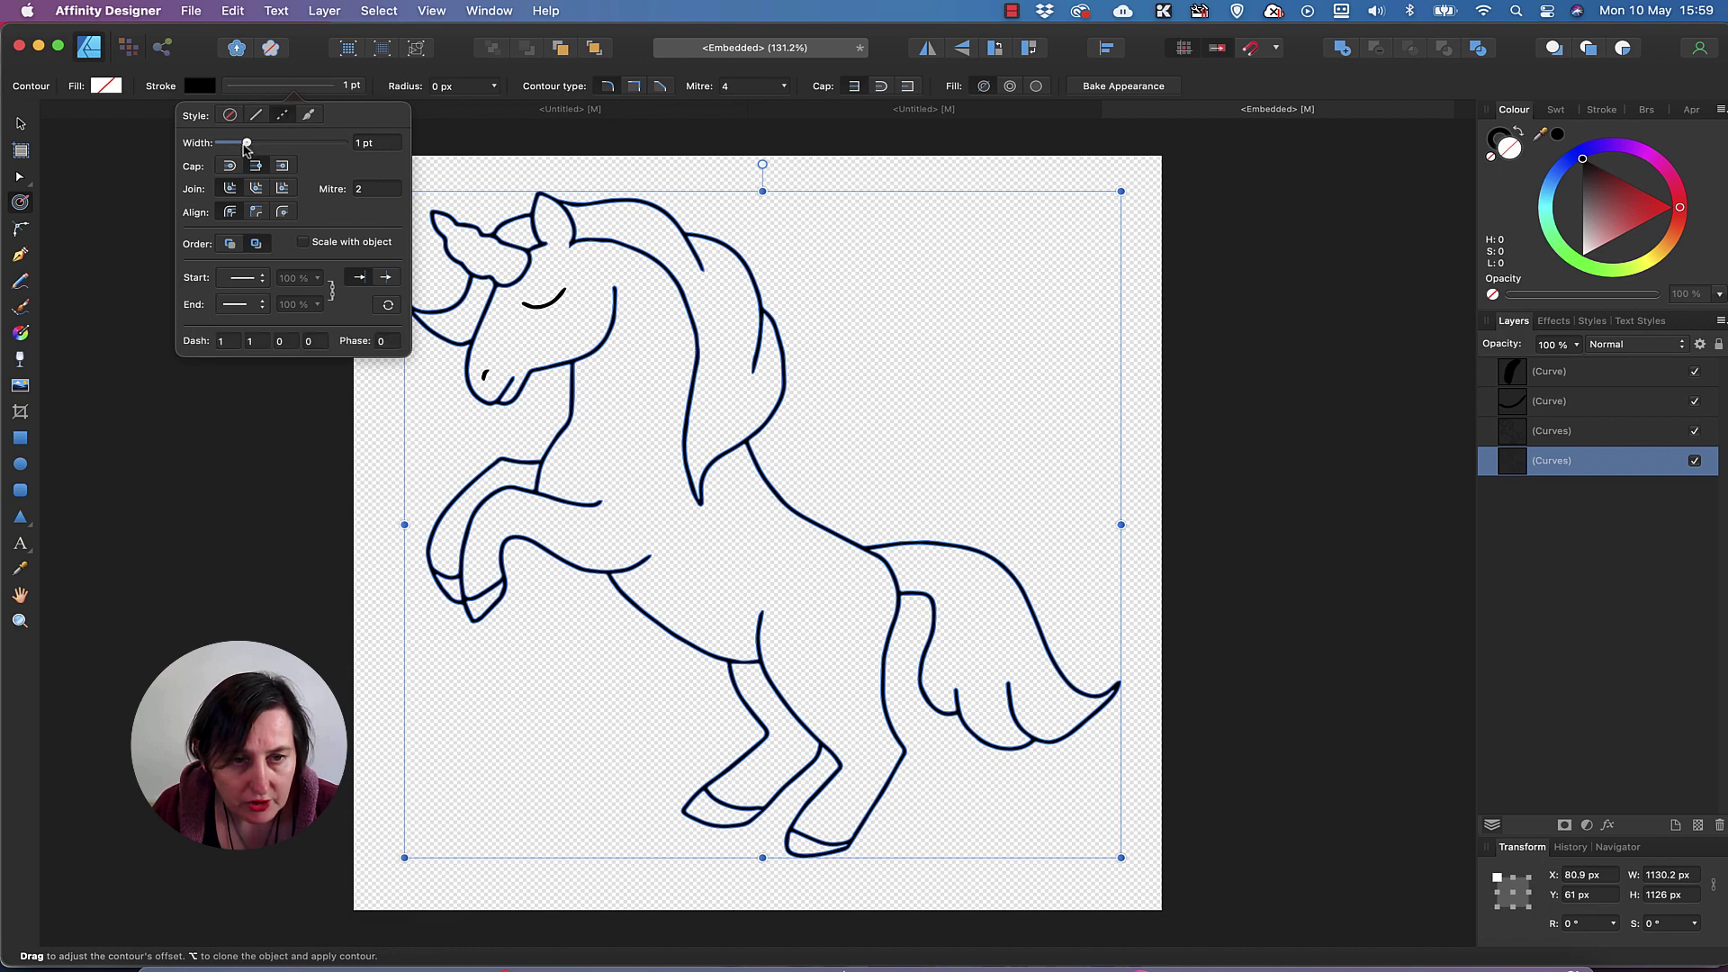
left_click_drag(246, 147, 262, 144)
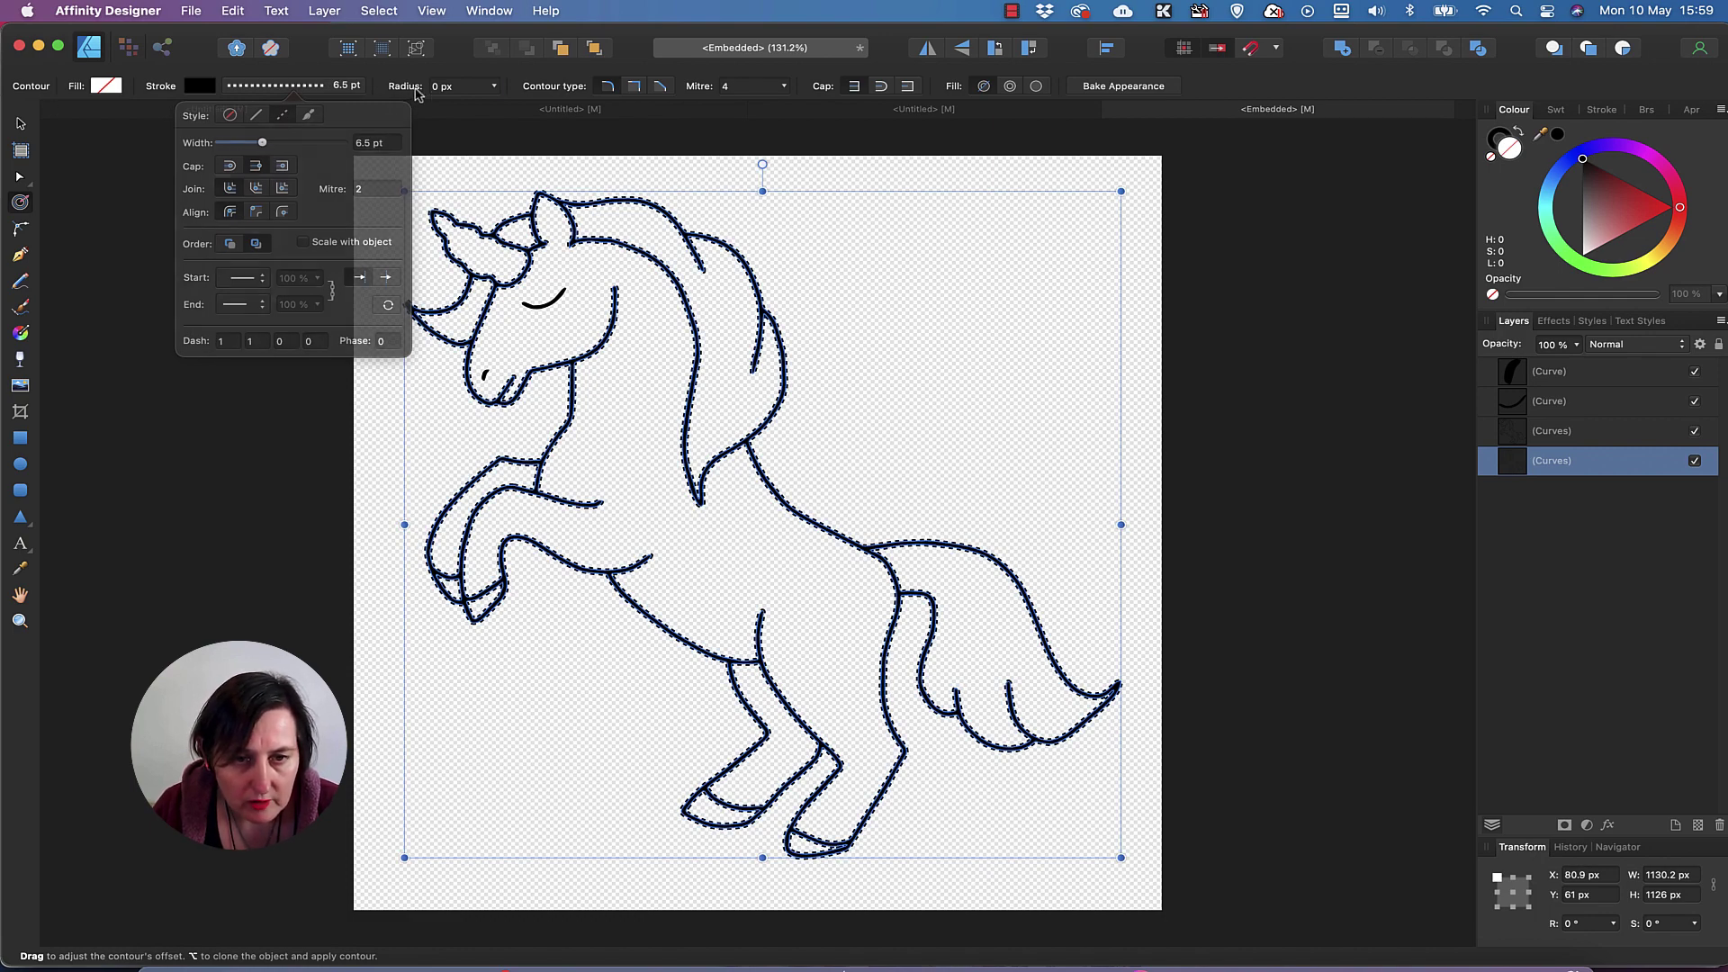
left_click_drag(487, 208, 468, 192)
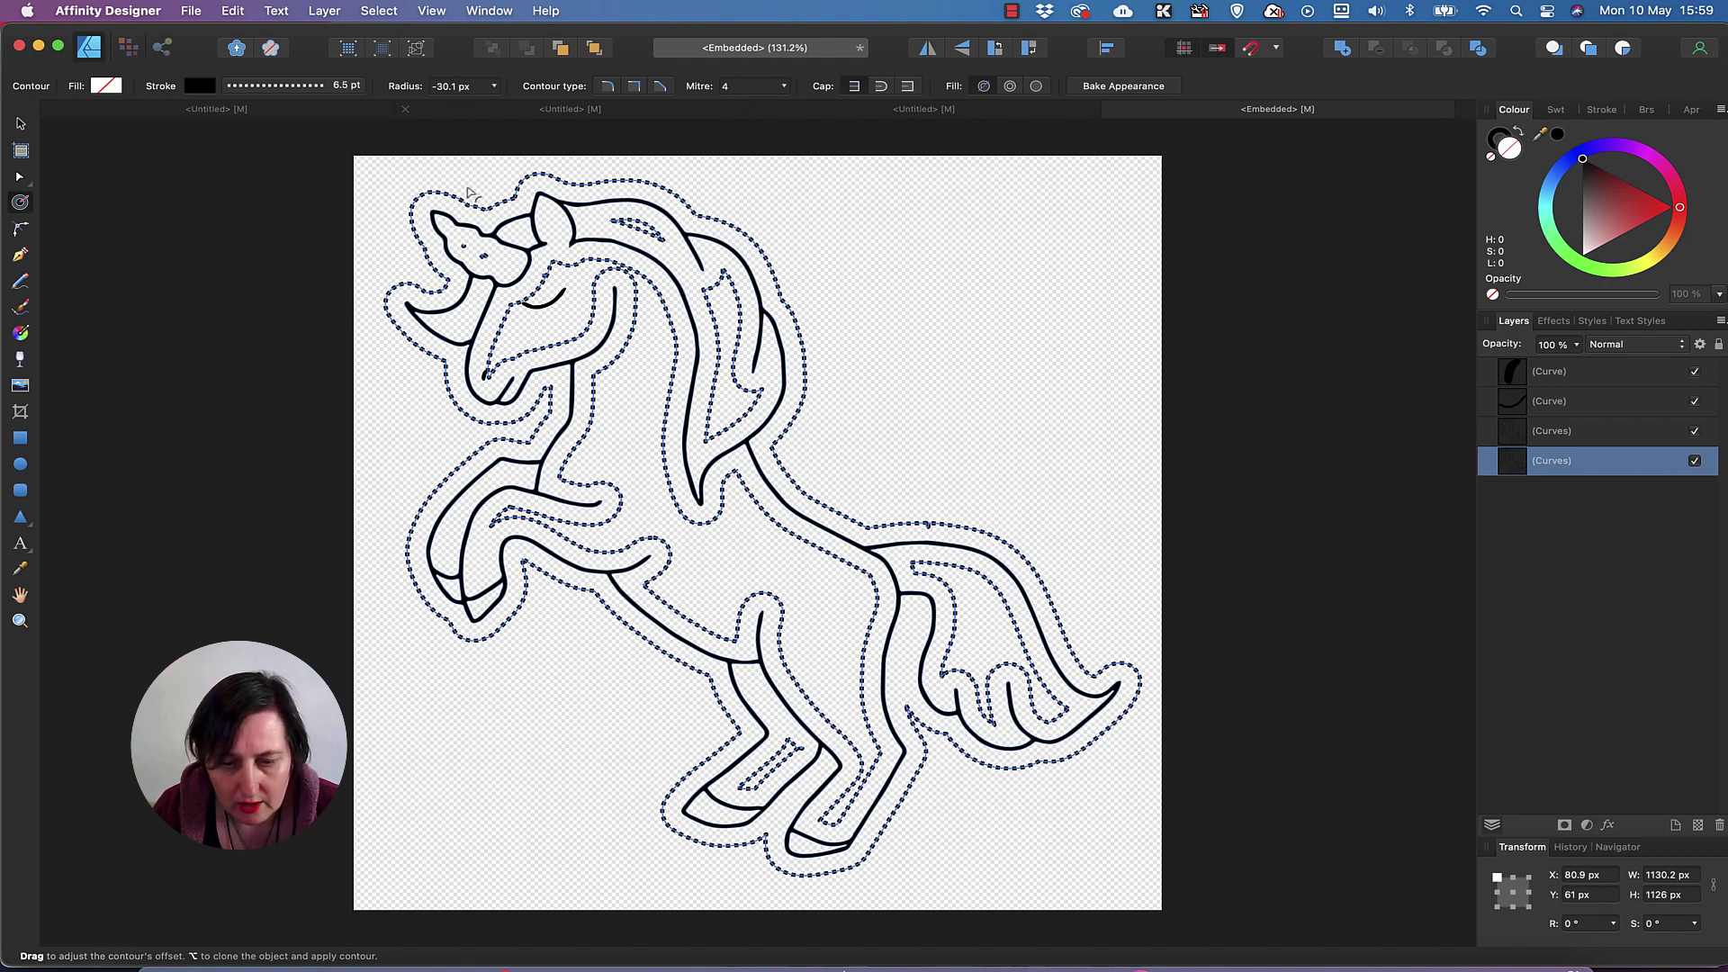
left_click_drag(468, 192, 476, 198)
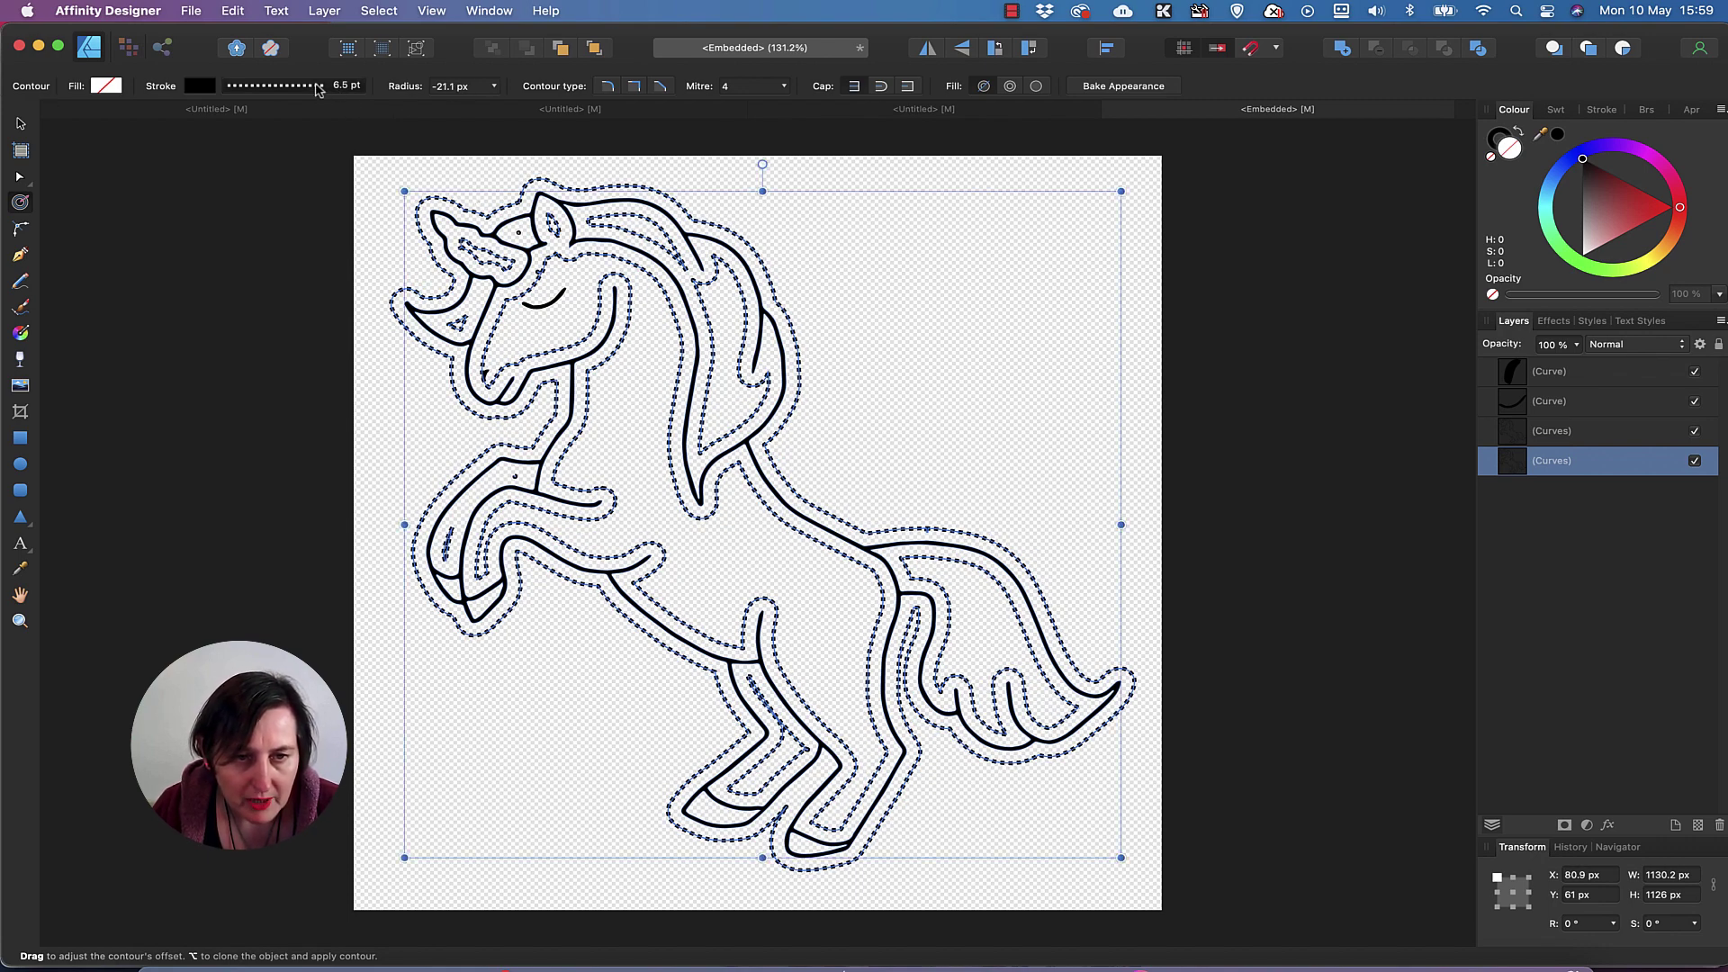
Step: Set the contour's dash pattern to 6 and 3, and its stroke width to 5 pt
left_click(305, 86)
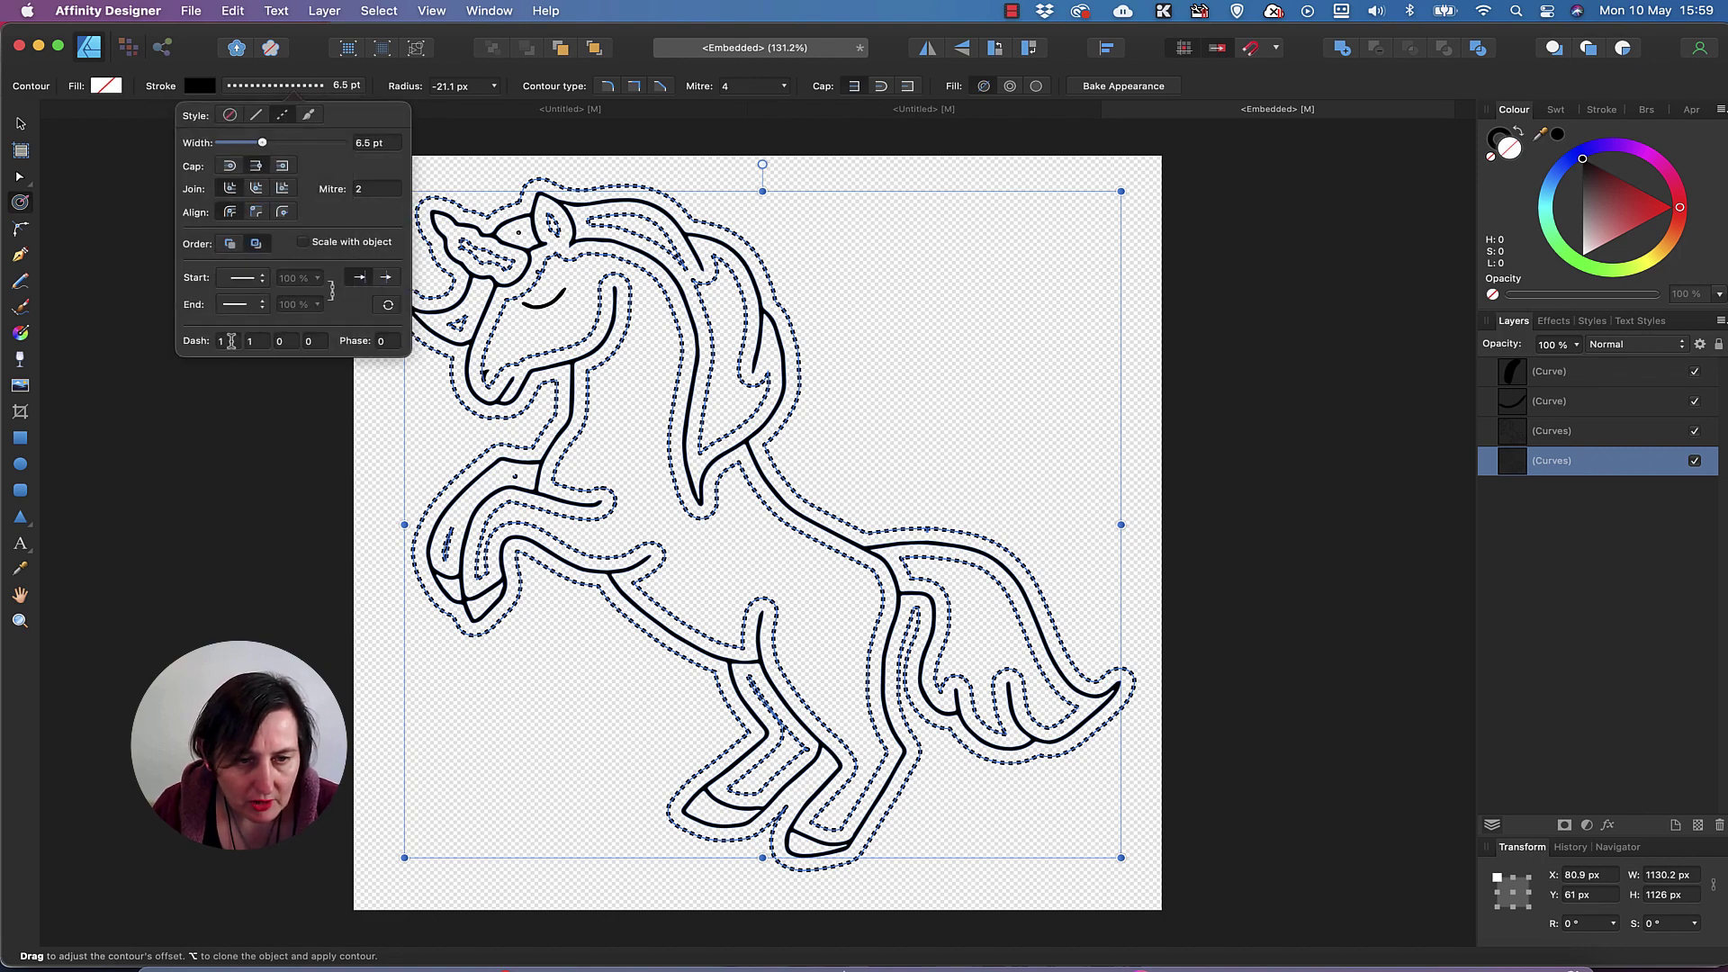
double_click(218, 342)
type("6")
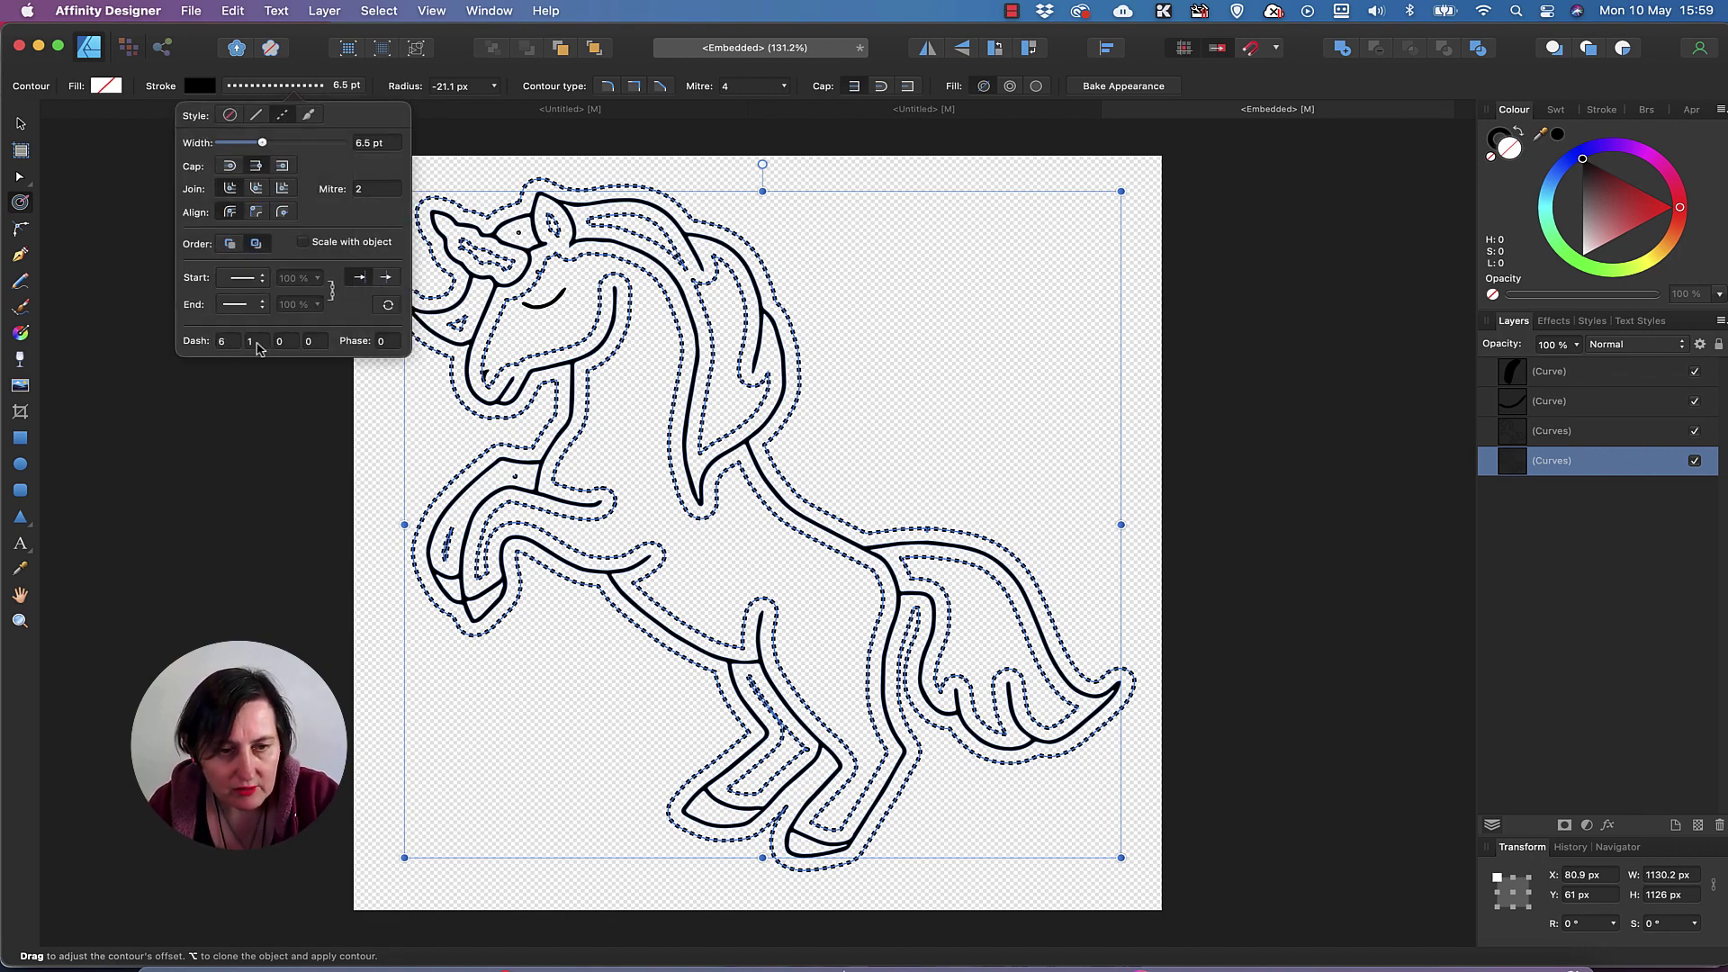
key("Tab")
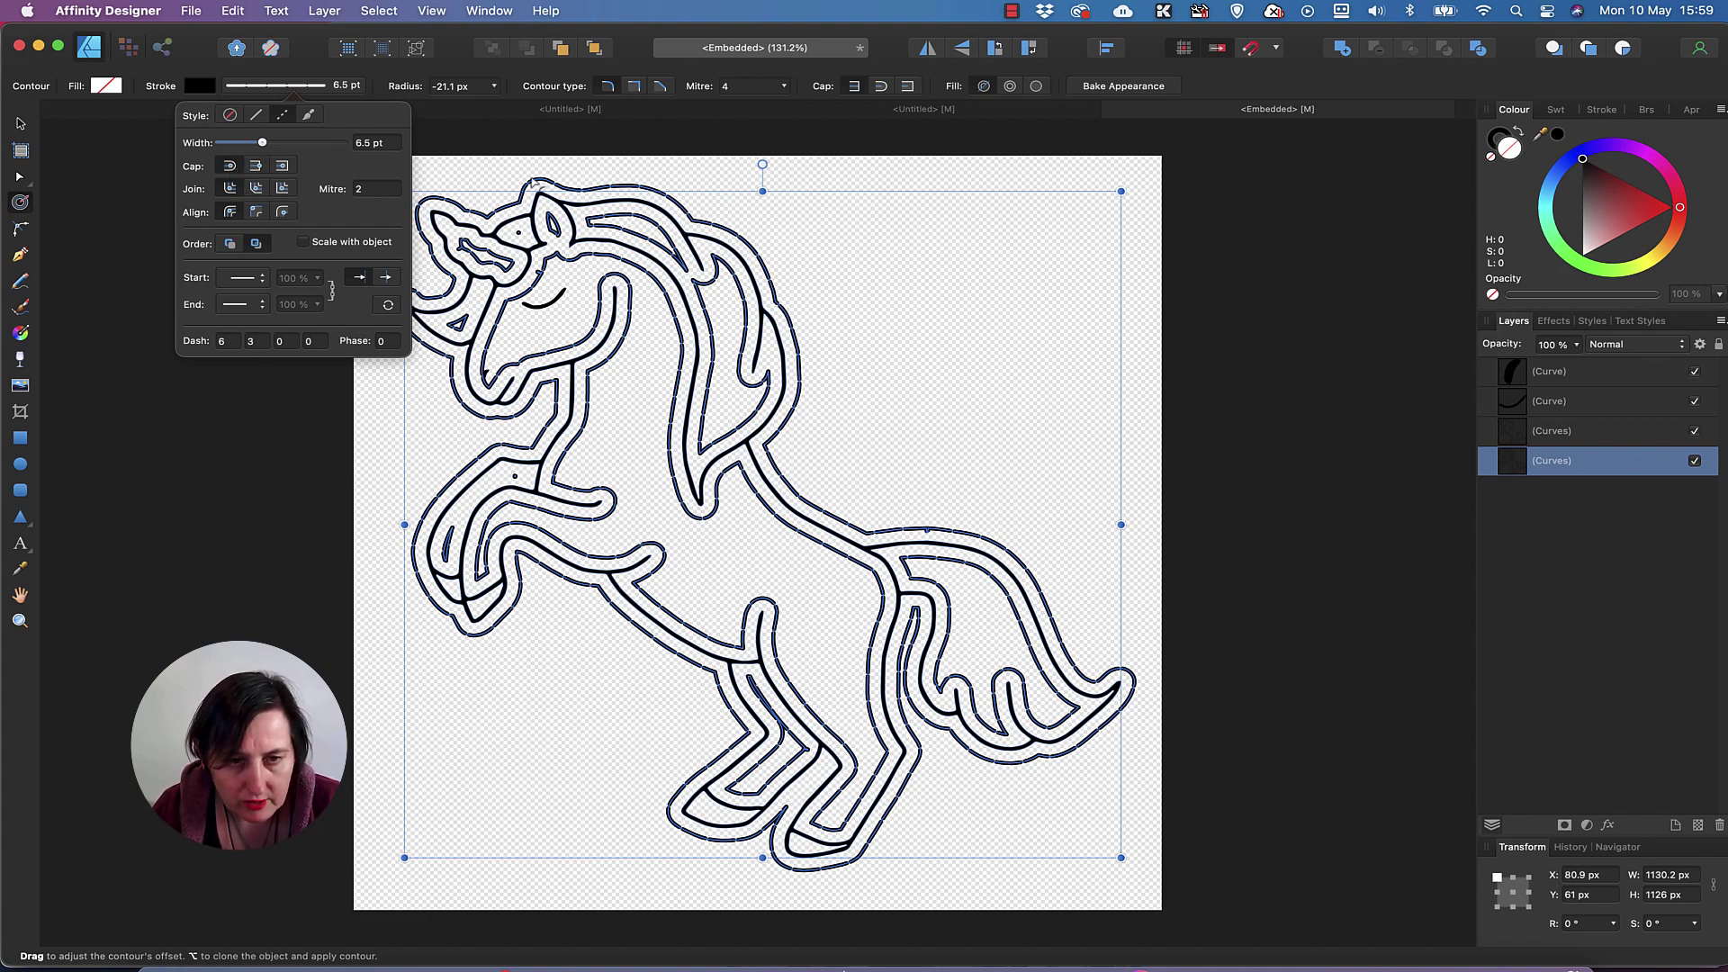
left_click_drag(262, 142, 259, 143)
type("3")
Step: Widen the contour offset to a radius of about -26.1 px and set the dash length to 5
left_click_drag(461, 173, 462, 171)
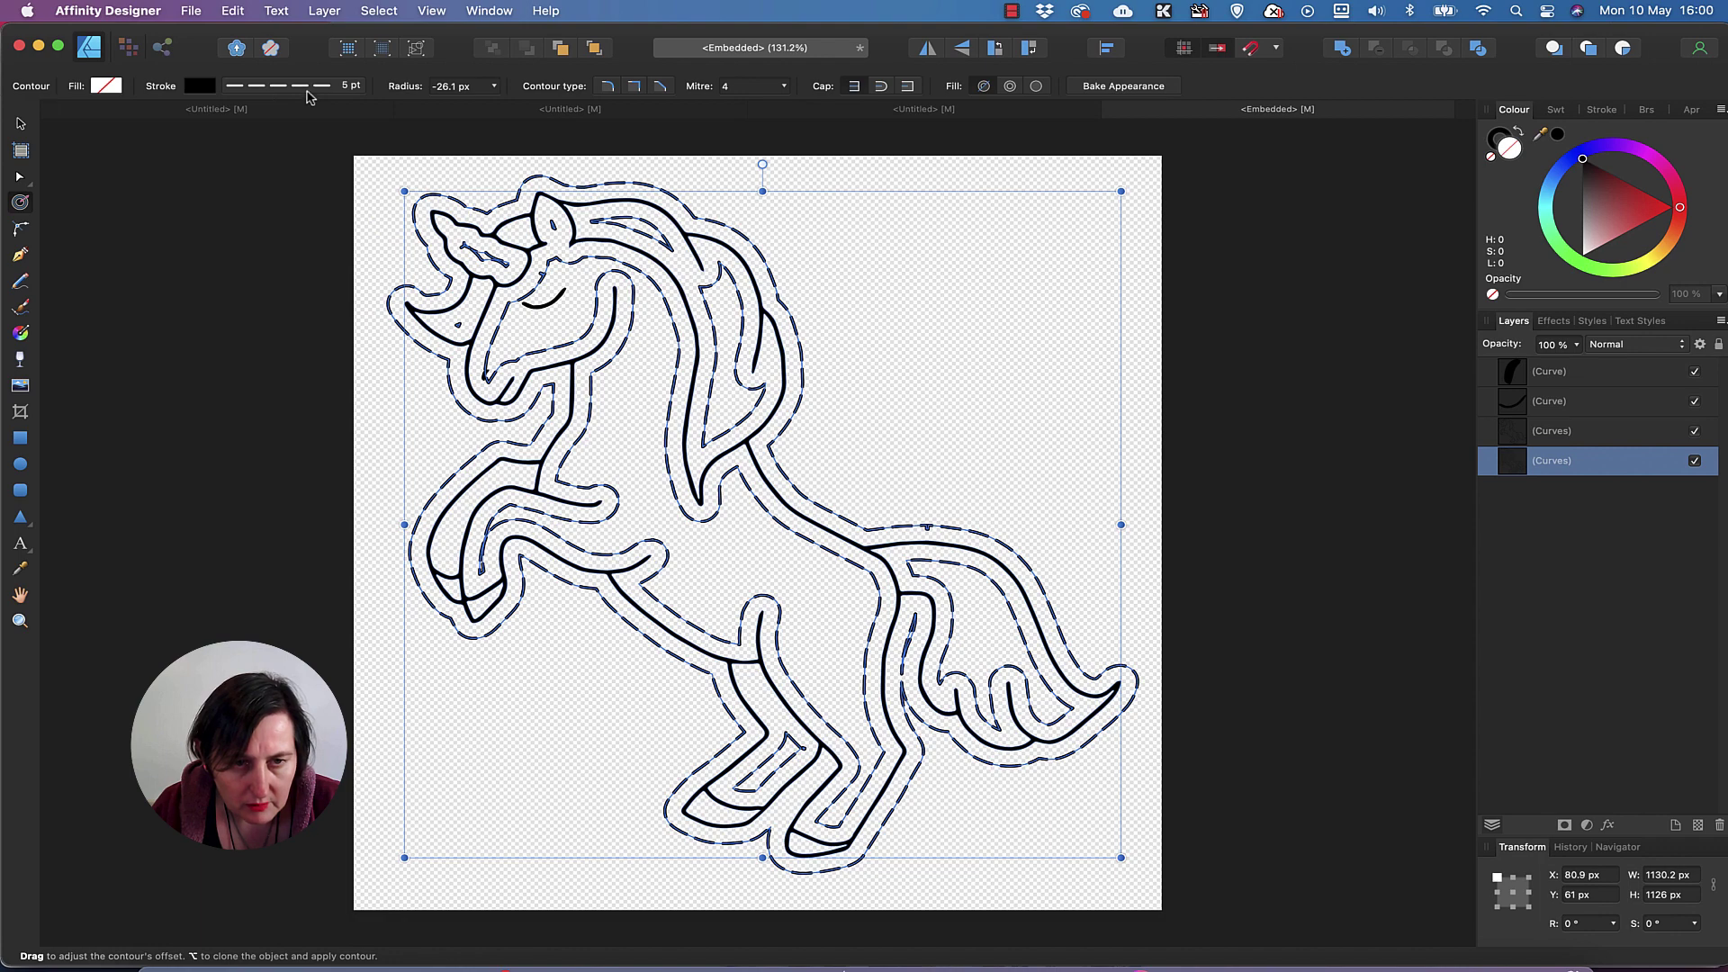
left_click(279, 86)
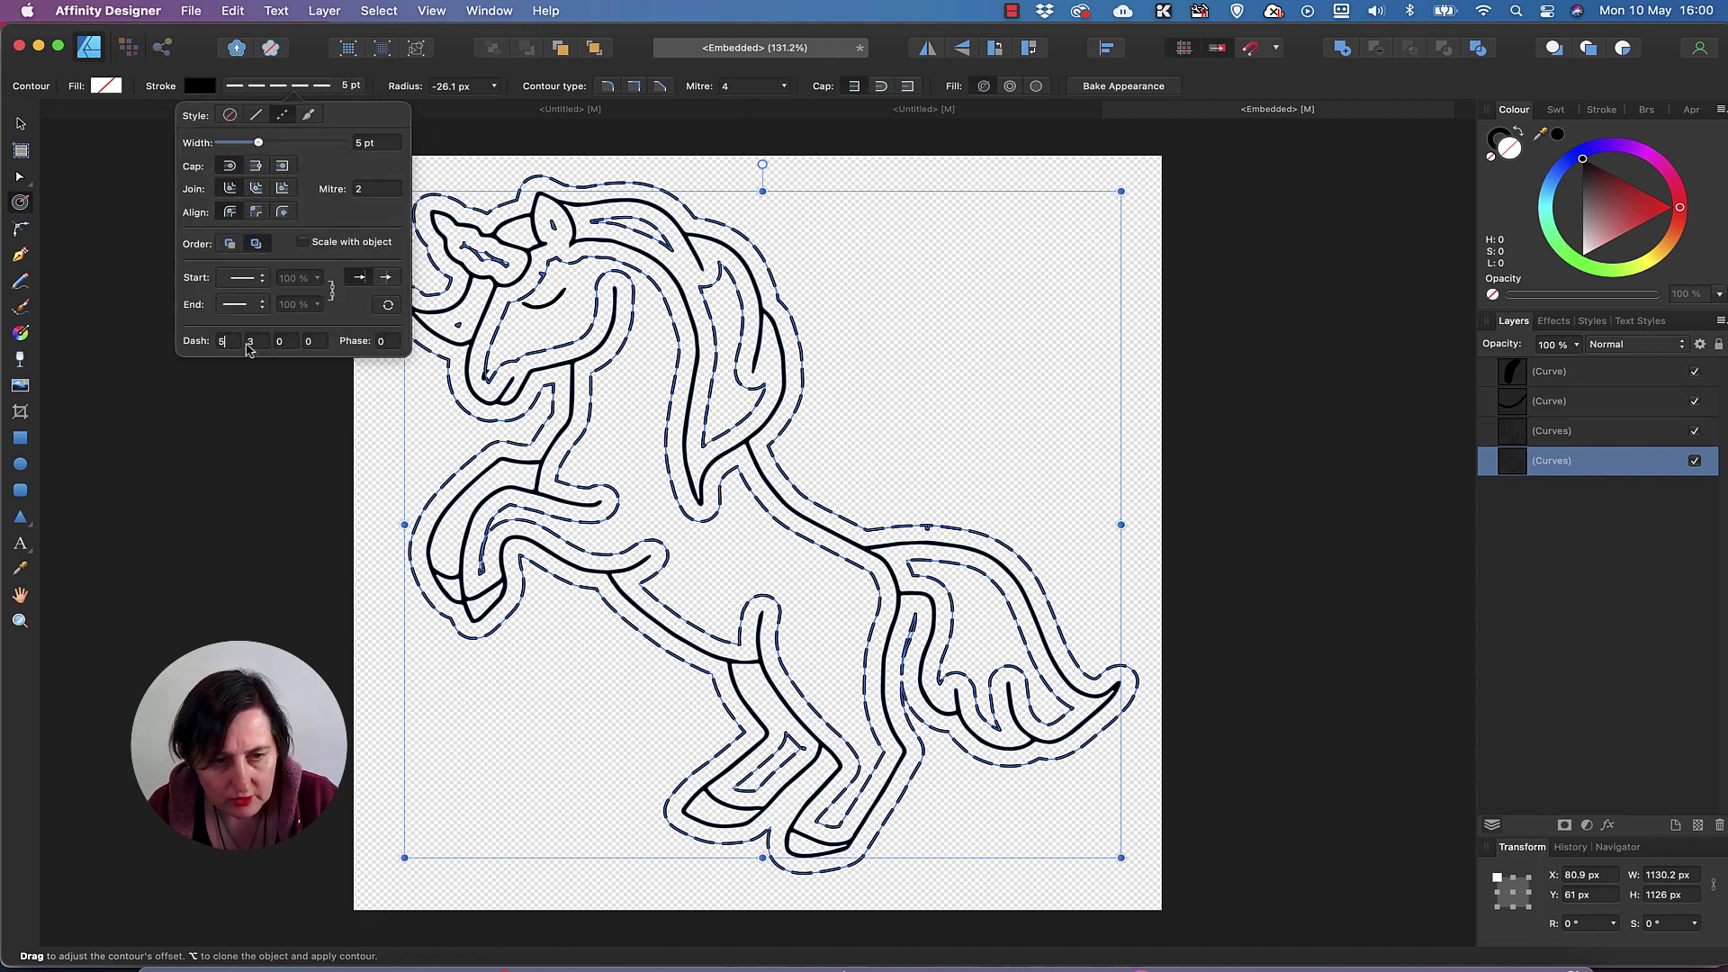
key("Tab")
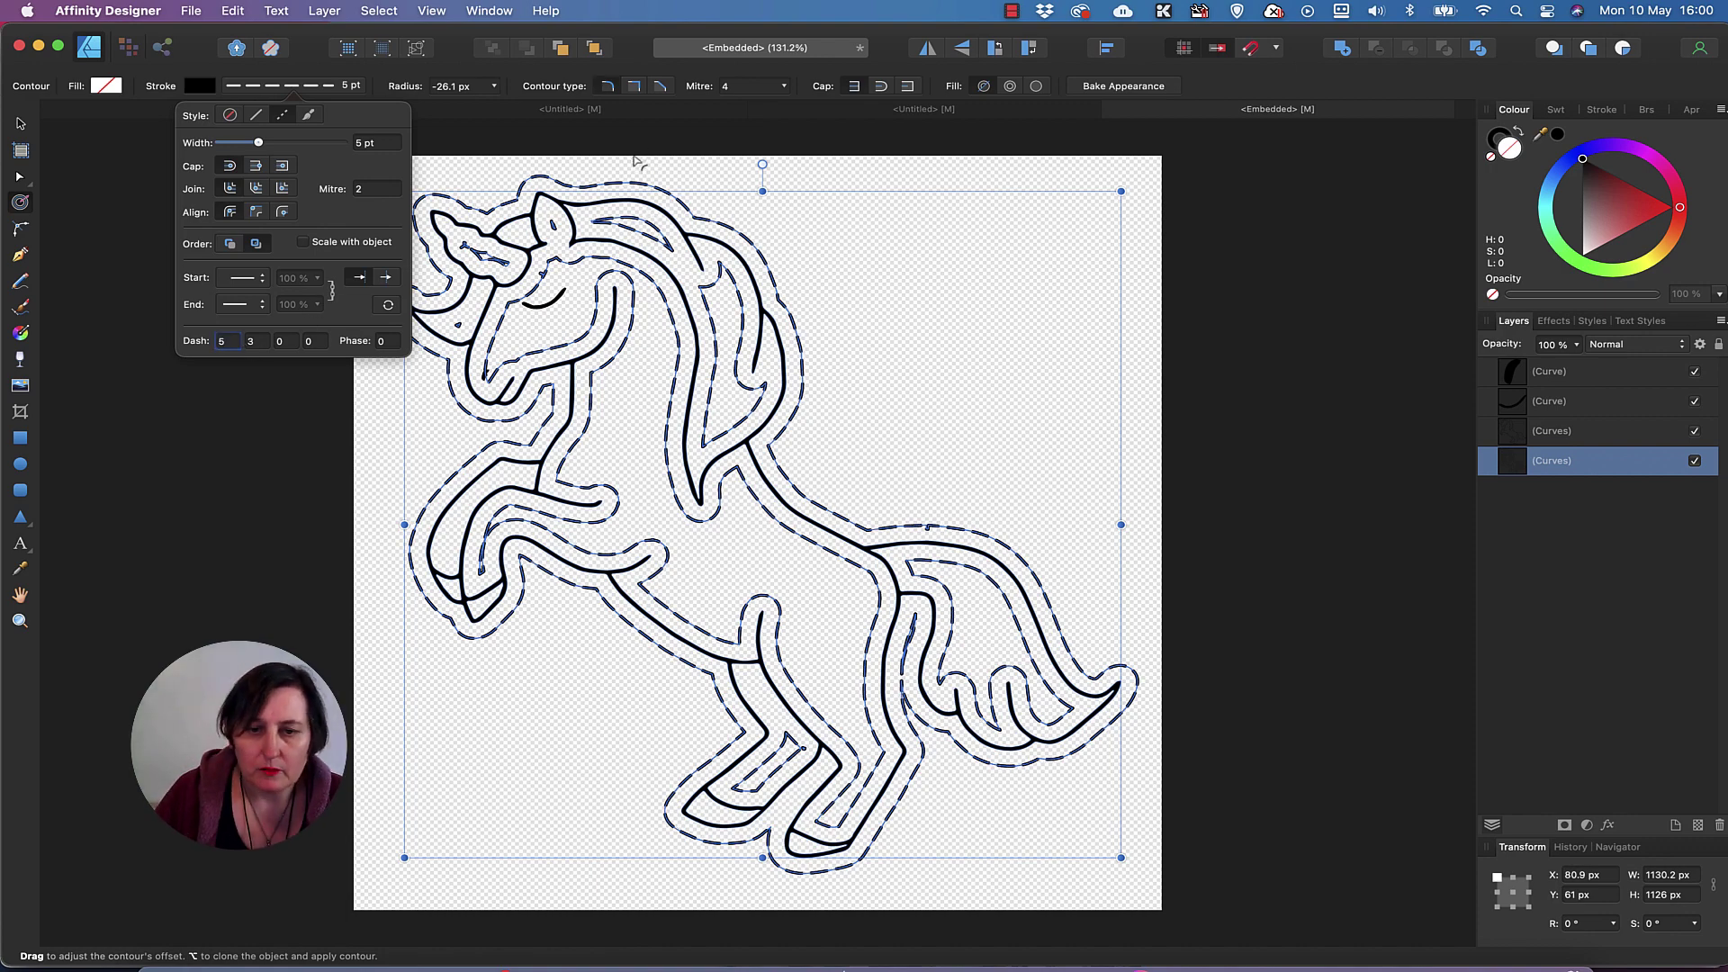
Step: Rasterise the dashed contour layer beneath the unicorn line art
key("super+1")
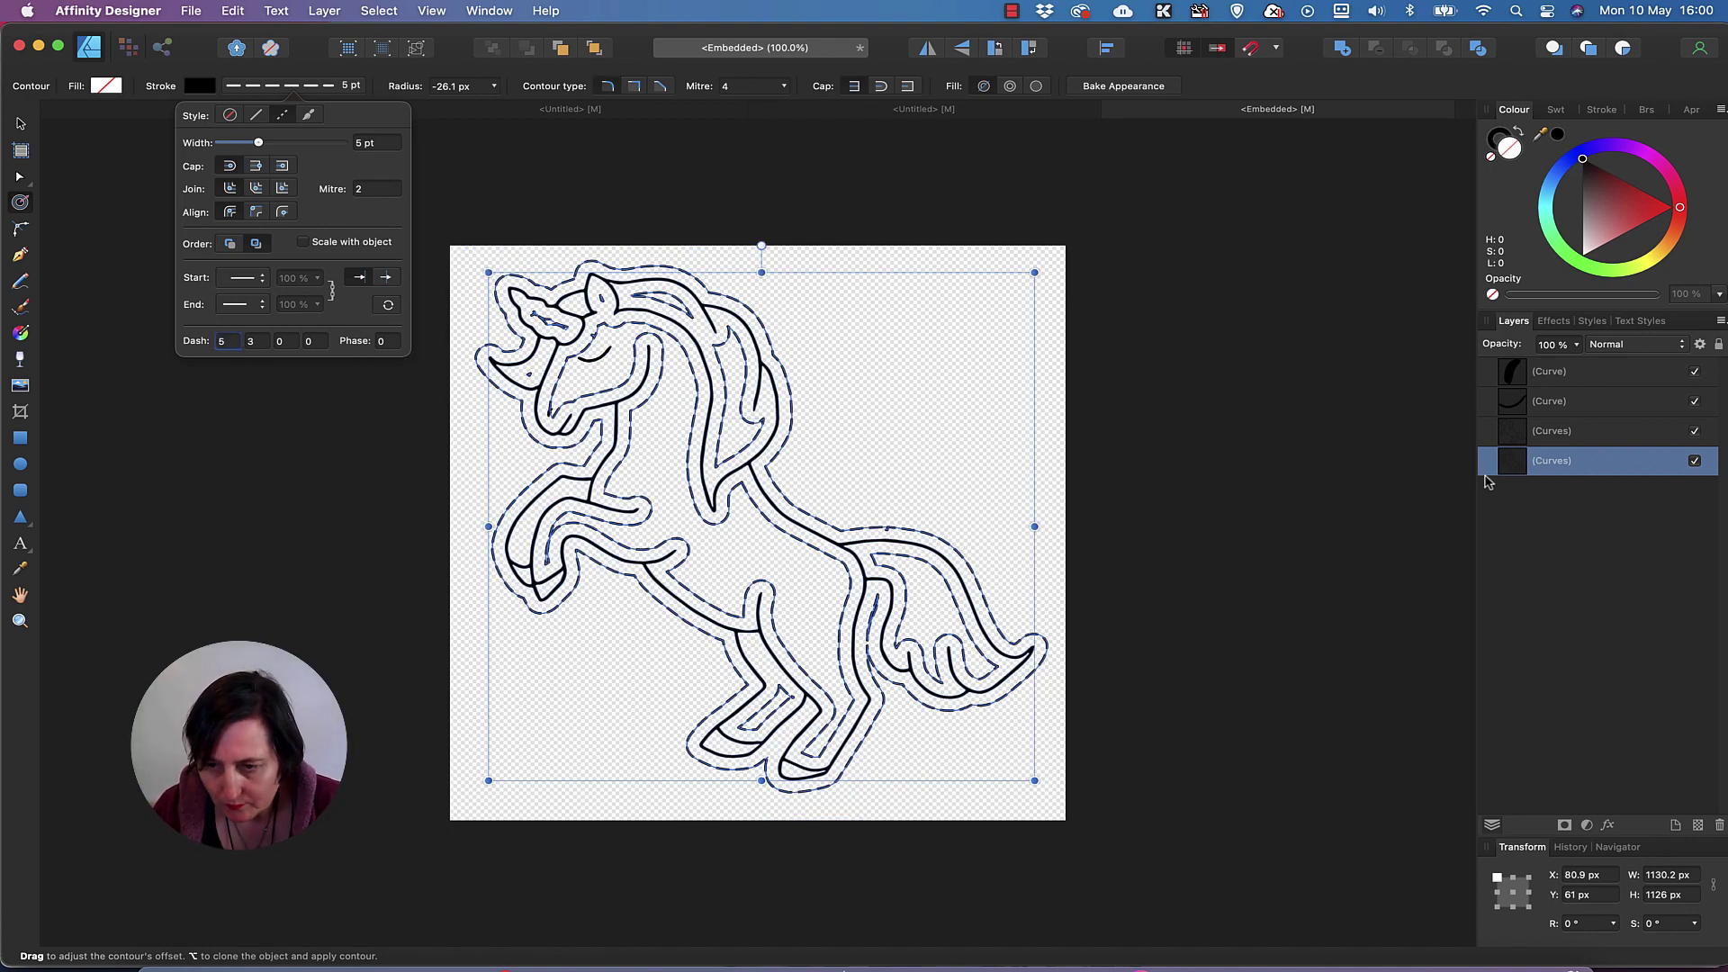
left_click(1501, 461)
left_click(1556, 434)
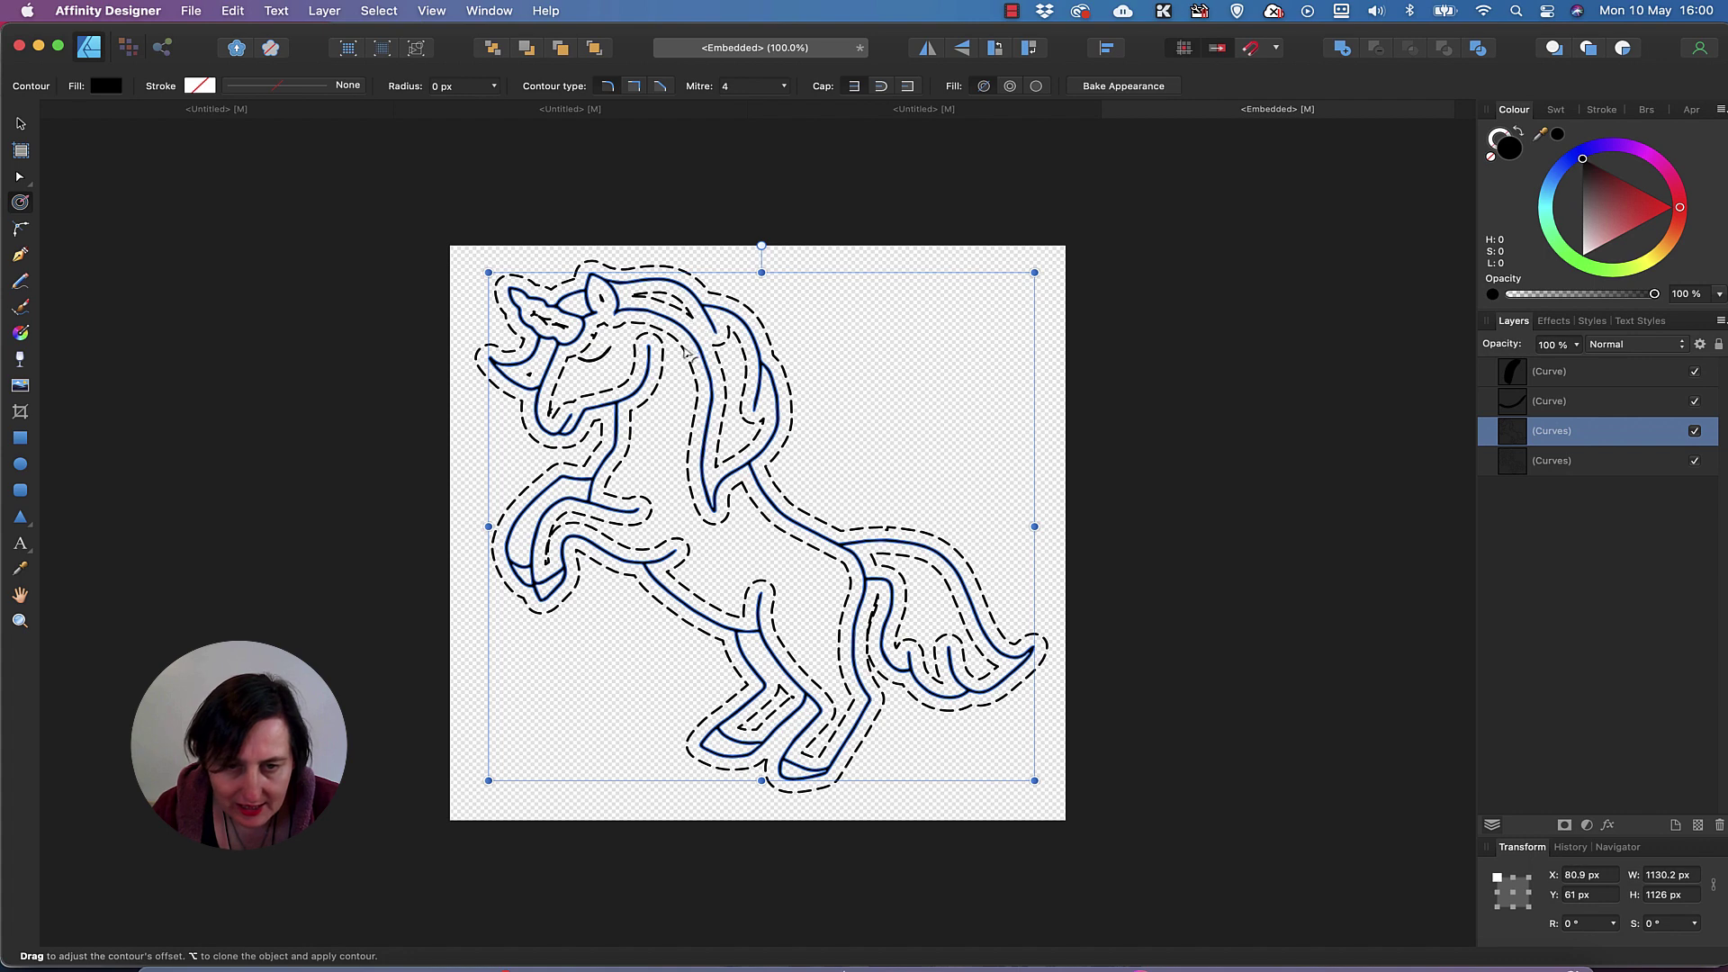
left_click(1545, 467)
right_click(1542, 468)
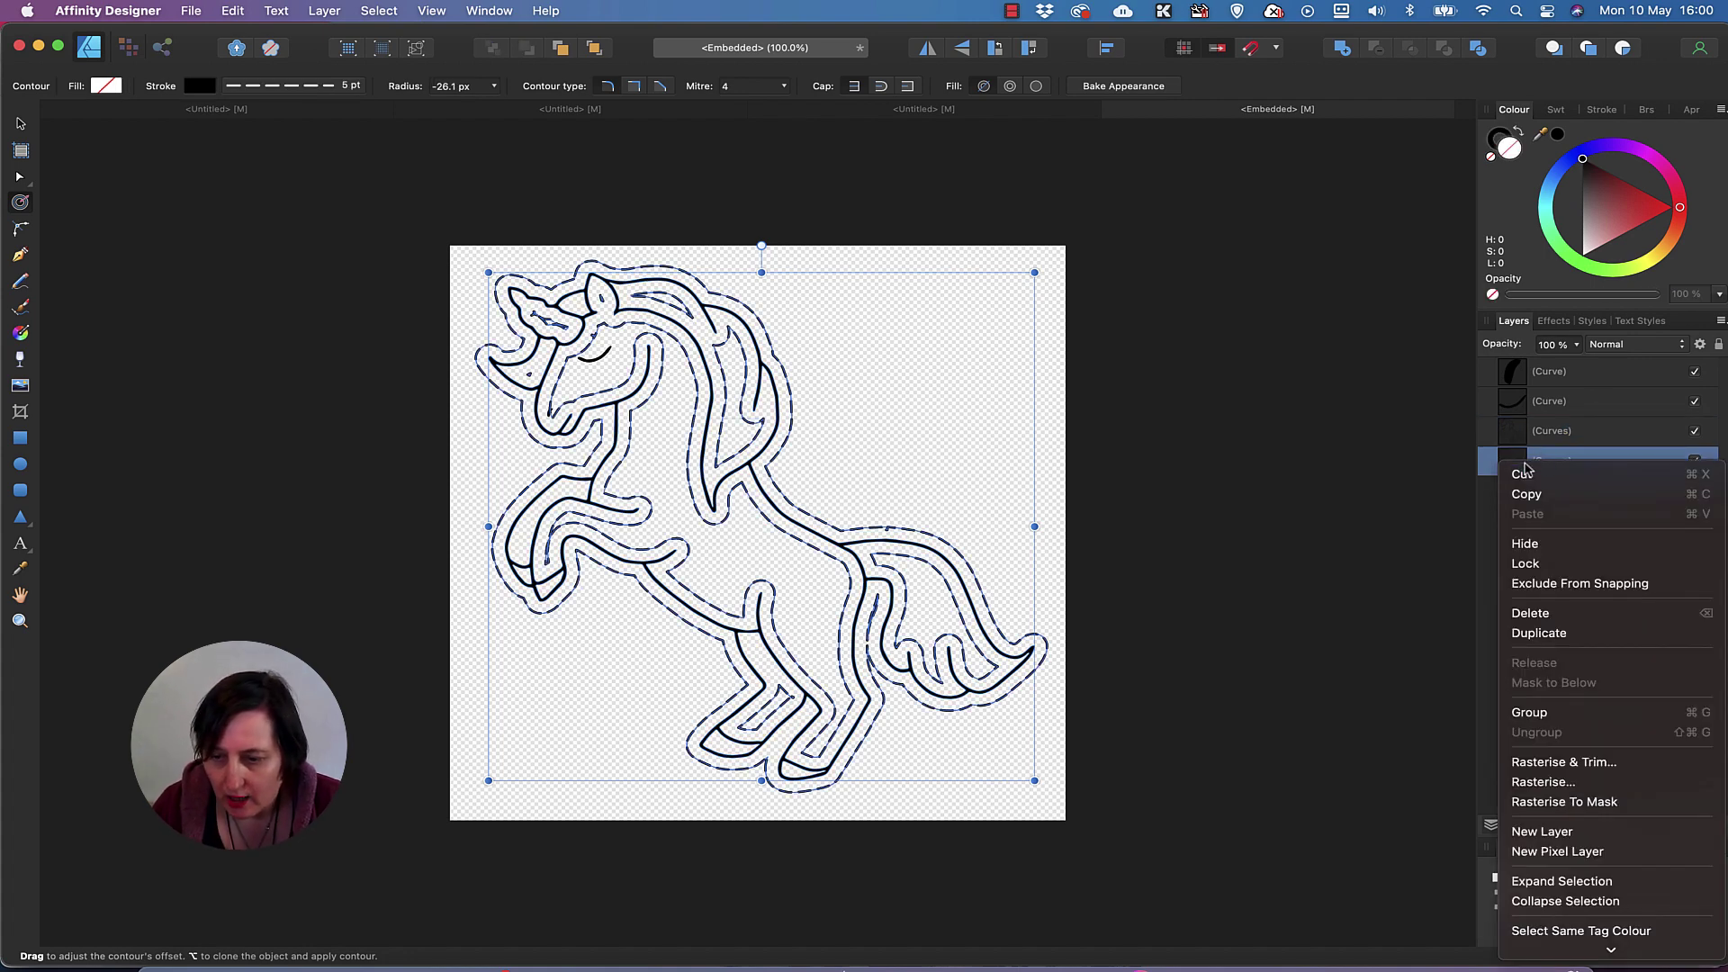
left_click(1563, 785)
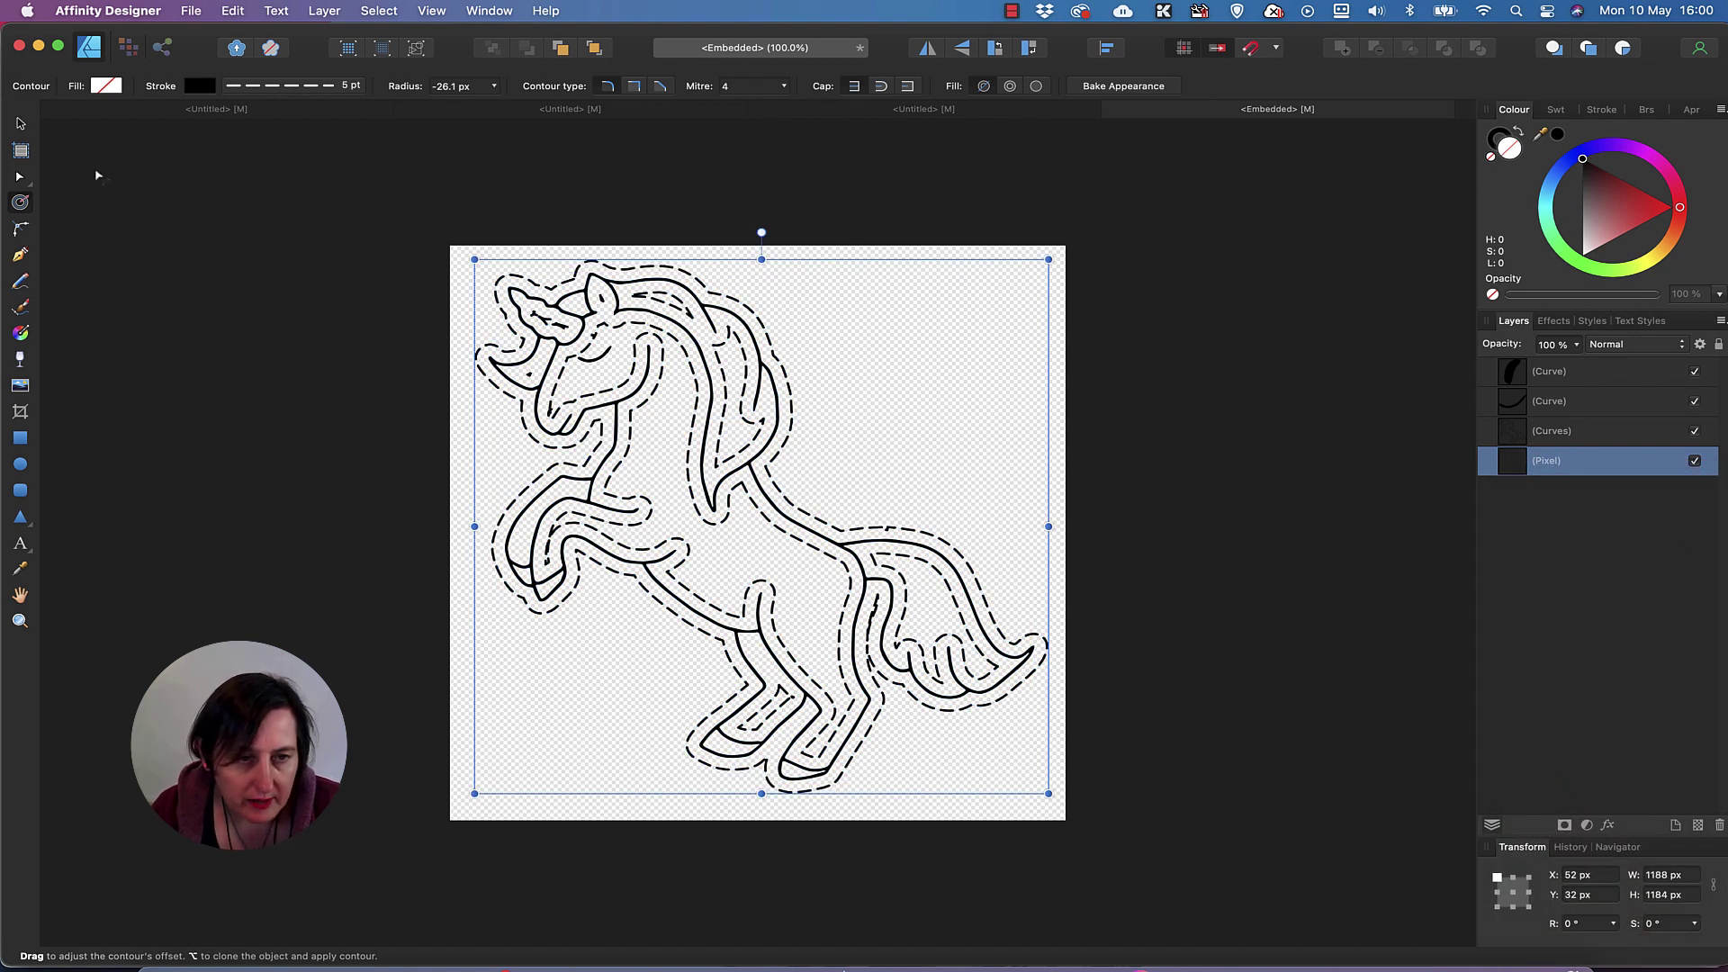
Step: In the Pixel Persona, erase the dashes inside the unicorn's head, mane, body, legs and tail, leaving the outer cutting line
left_click(129, 47)
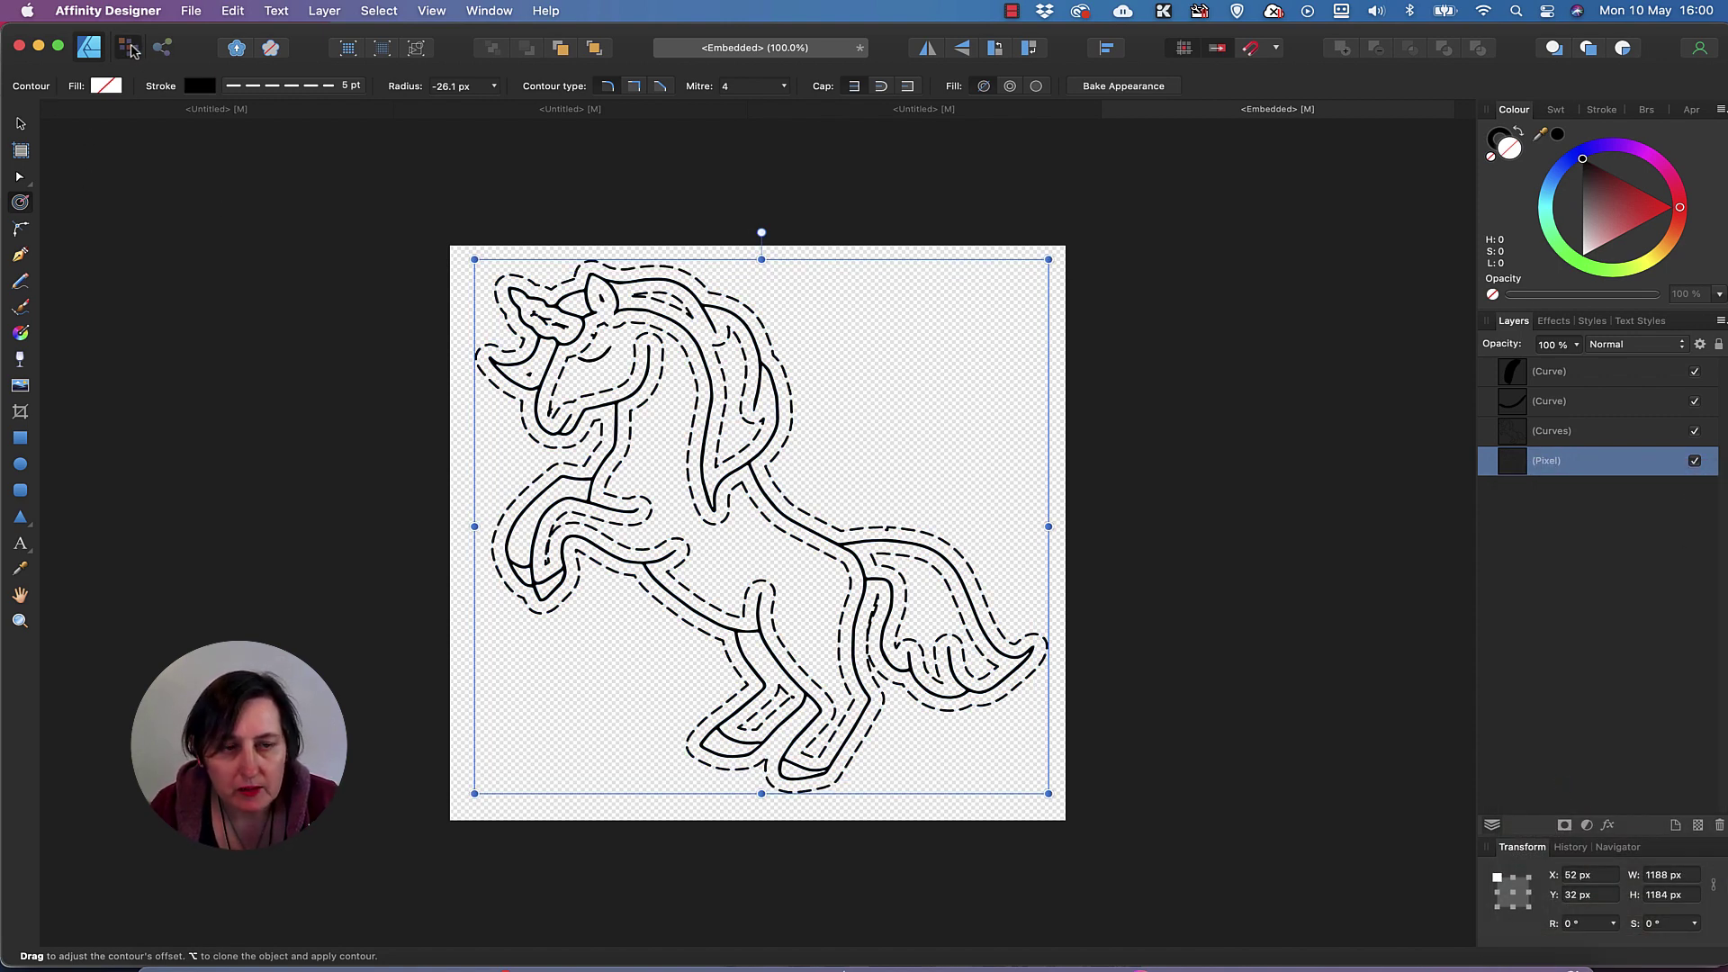
left_click(21, 387)
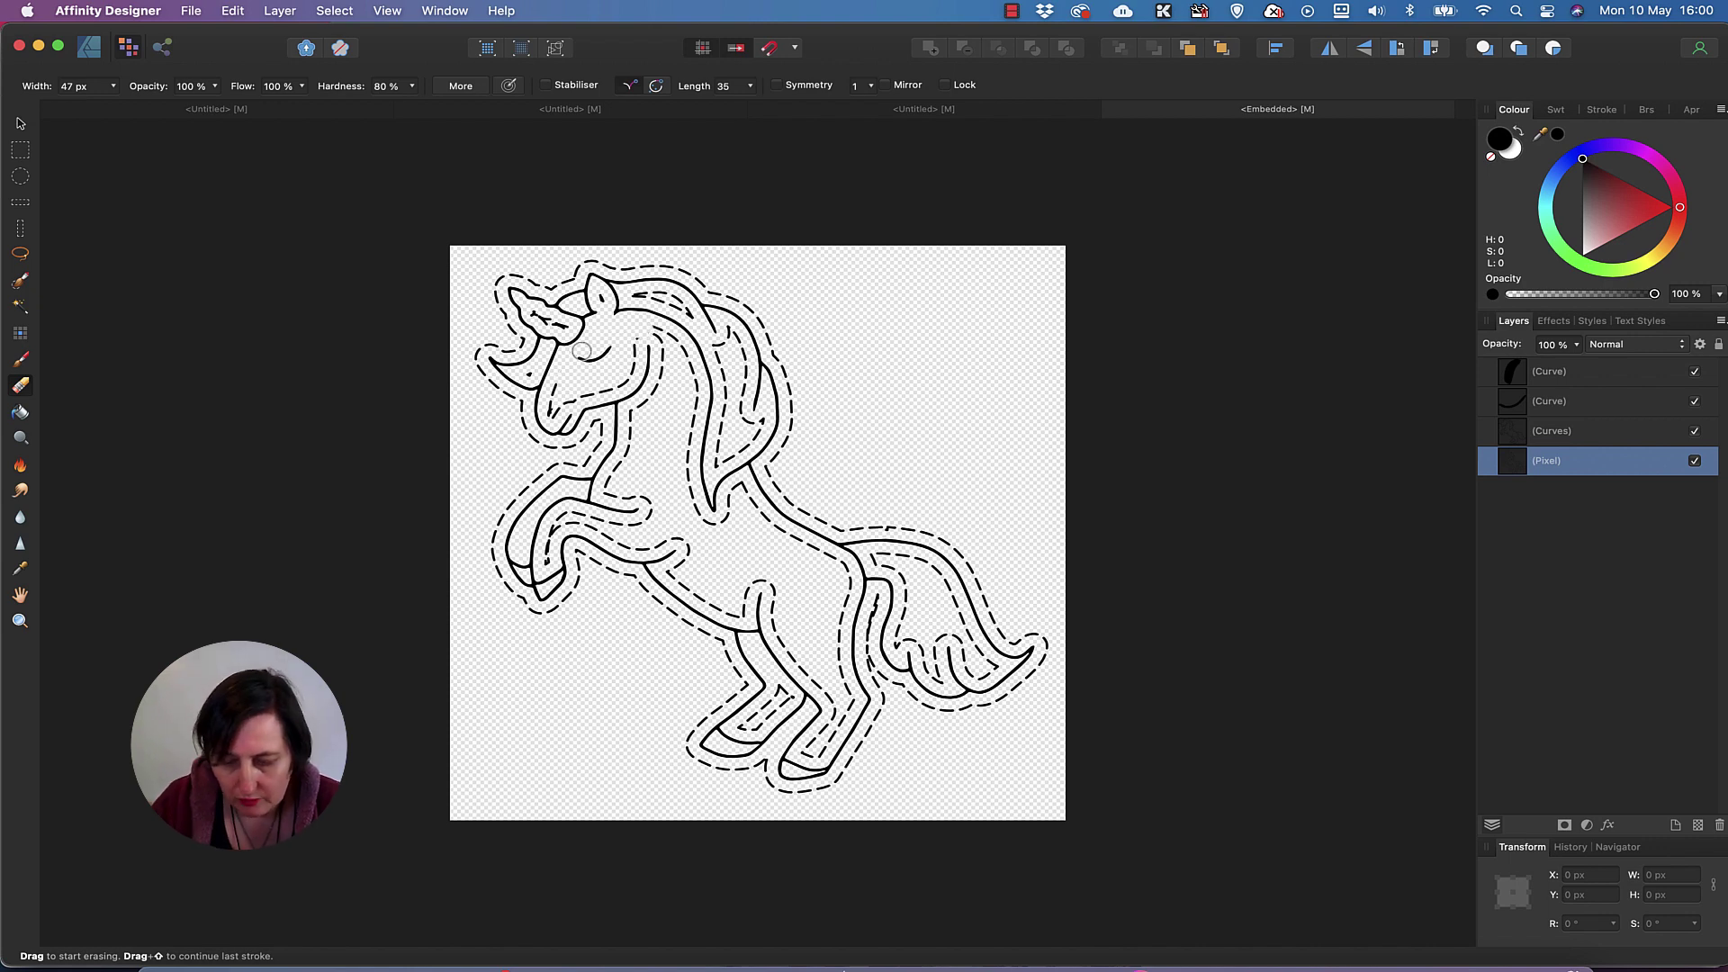
key("super+plus")
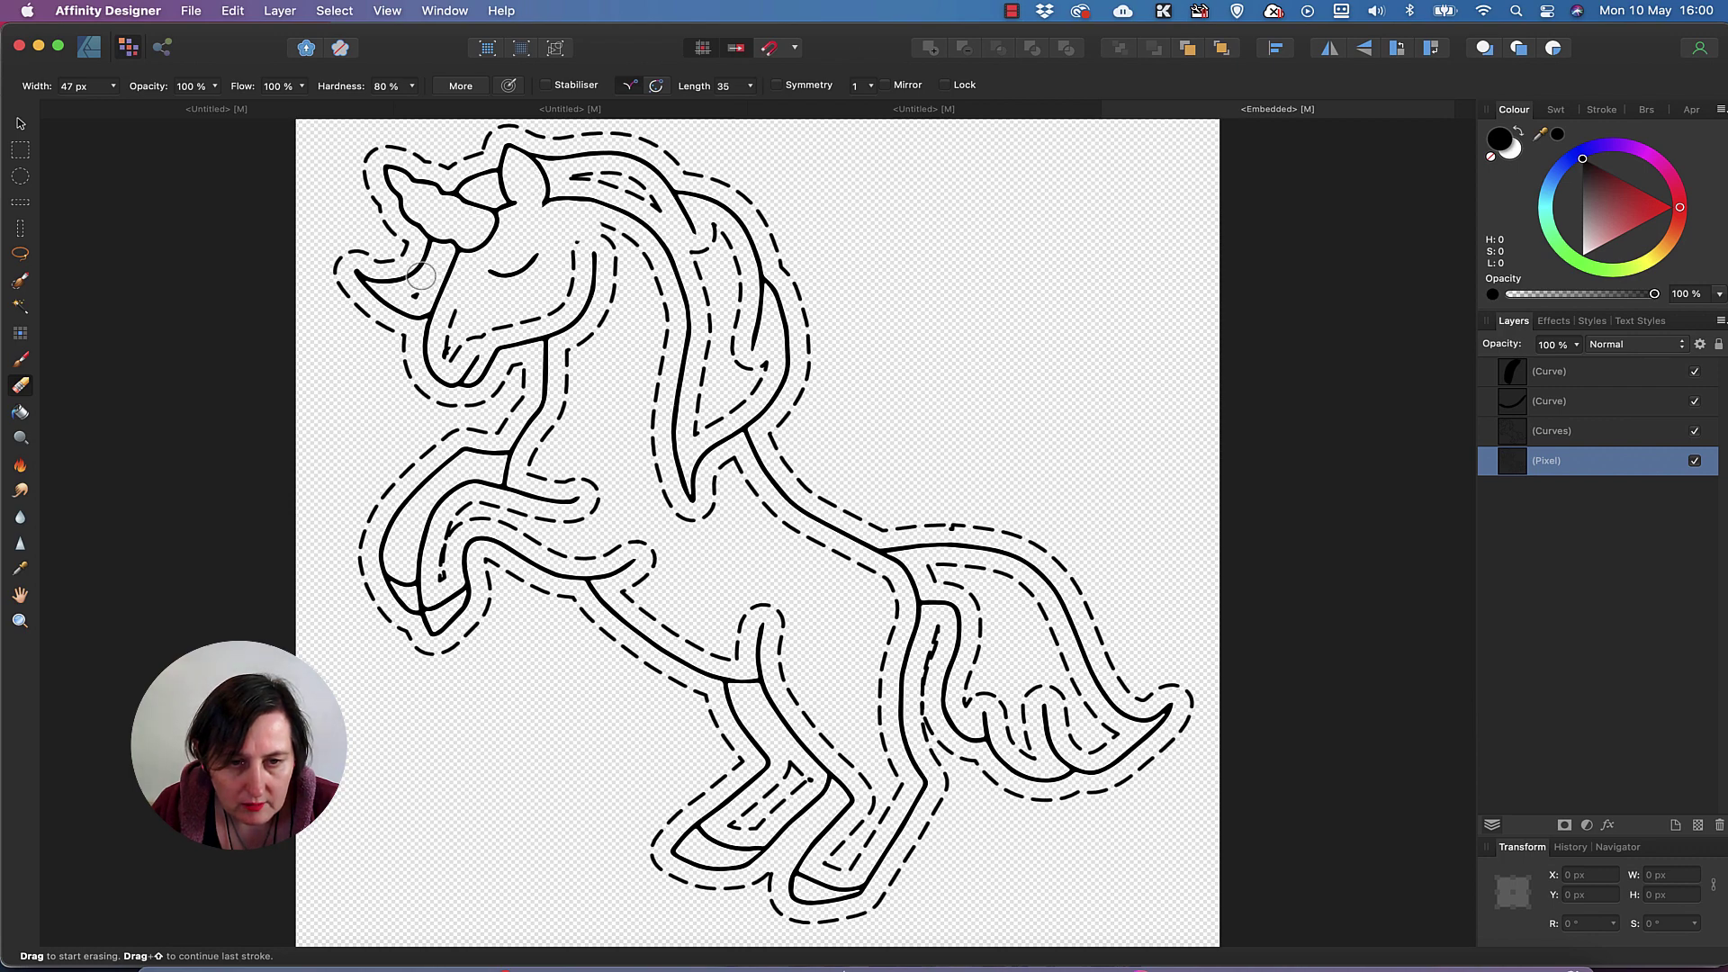
mouse_move(463, 345)
left_mouse_down()
mouse_move(569, 306)
mouse_move(587, 233)
mouse_move(608, 223)
mouse_move(624, 241)
mouse_move(583, 178)
mouse_move(612, 177)
mouse_move(690, 237)
mouse_move(727, 241)
mouse_move(633, 200)
mouse_move(694, 219)
mouse_move(764, 380)
mouse_move(698, 435)
left_mouse_up()
mouse_move(702, 324)
left_mouse_down()
mouse_move(637, 265)
mouse_move(648, 492)
left_mouse_up()
mouse_move(626, 230)
left_mouse_down()
mouse_move(546, 448)
mouse_move(588, 498)
mouse_move(560, 524)
mouse_move(472, 529)
mouse_move(444, 565)
mouse_move(462, 510)
mouse_move(659, 557)
mouse_move(629, 587)
mouse_move(708, 637)
mouse_move(649, 616)
mouse_move(753, 654)
mouse_move(743, 610)
mouse_move(786, 609)
mouse_move(798, 666)
mouse_move(841, 595)
mouse_move(786, 550)
mouse_move(853, 664)
mouse_move(850, 749)
mouse_move(826, 749)
mouse_move(895, 677)
mouse_move(874, 546)
mouse_move(895, 487)
mouse_move(734, 355)
mouse_move(708, 399)
mouse_move(736, 333)
mouse_move(807, 417)
mouse_move(1032, 481)
mouse_move(1100, 640)
mouse_move(1035, 569)
mouse_move(1024, 630)
mouse_move(965, 478)
mouse_move(960, 579)
mouse_move(971, 558)
mouse_move(1005, 589)
mouse_move(883, 694)
mouse_move(878, 666)
mouse_move(829, 651)
mouse_move(738, 708)
mouse_move(804, 640)
left_mouse_up()
scroll(711, 487, "down", 3)
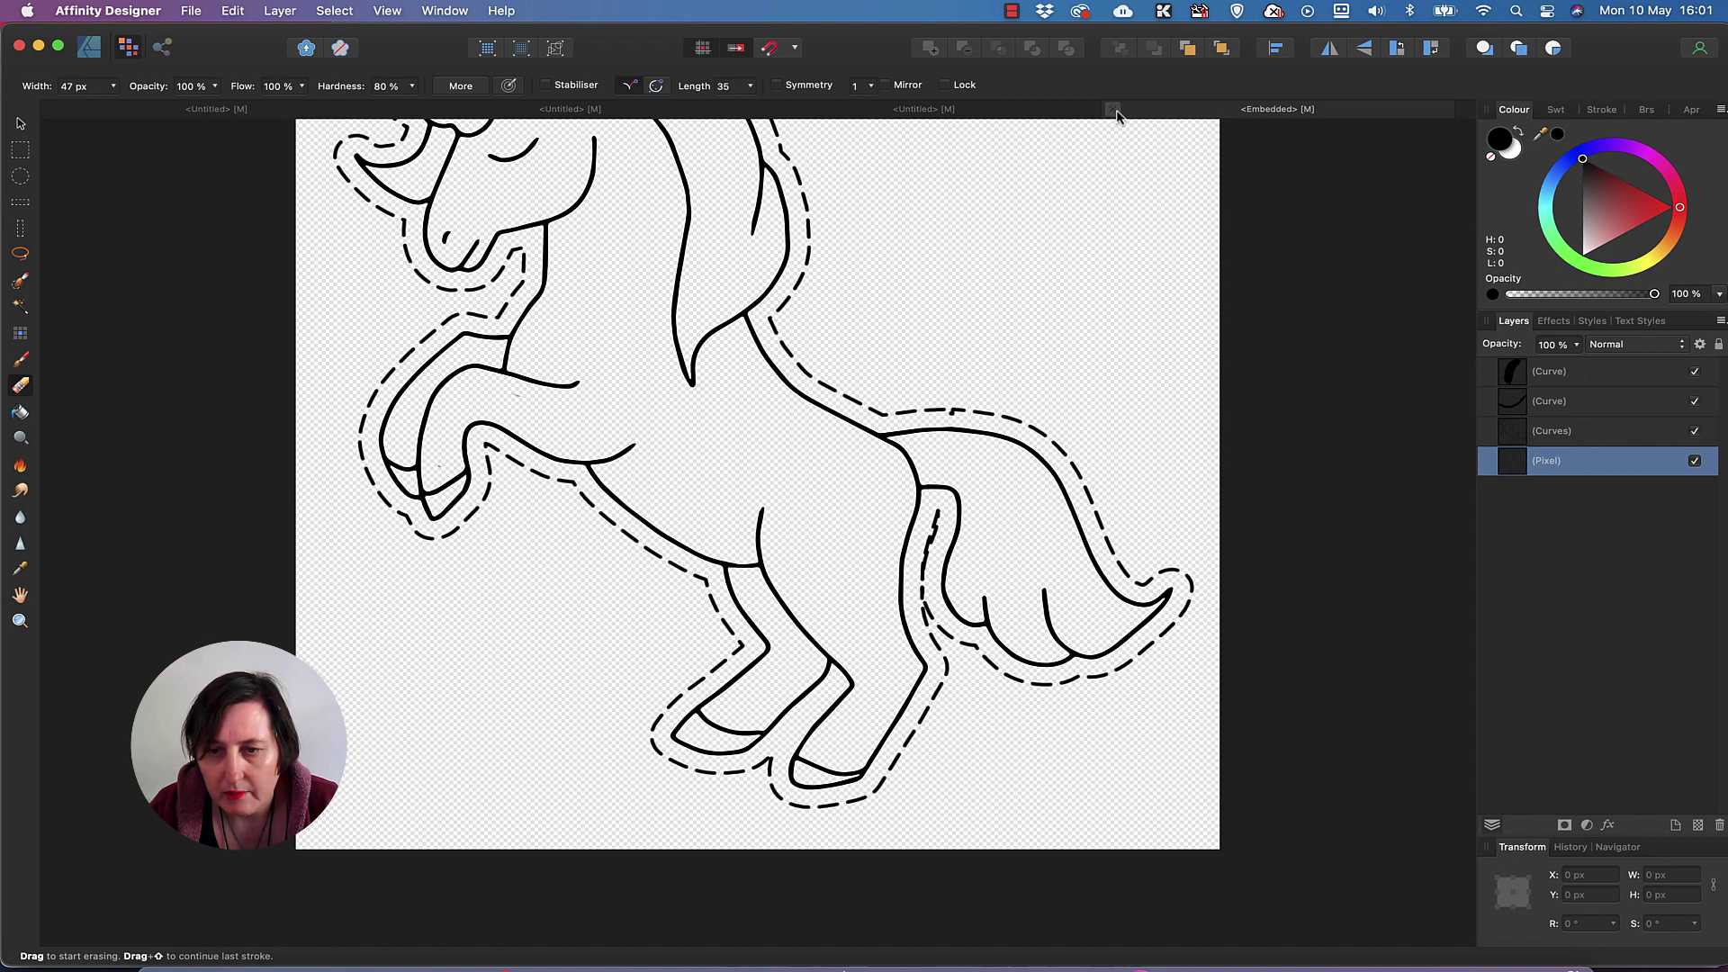
scroll(1159, 226, "up", 2)
scroll(1159, 227, "up", 2)
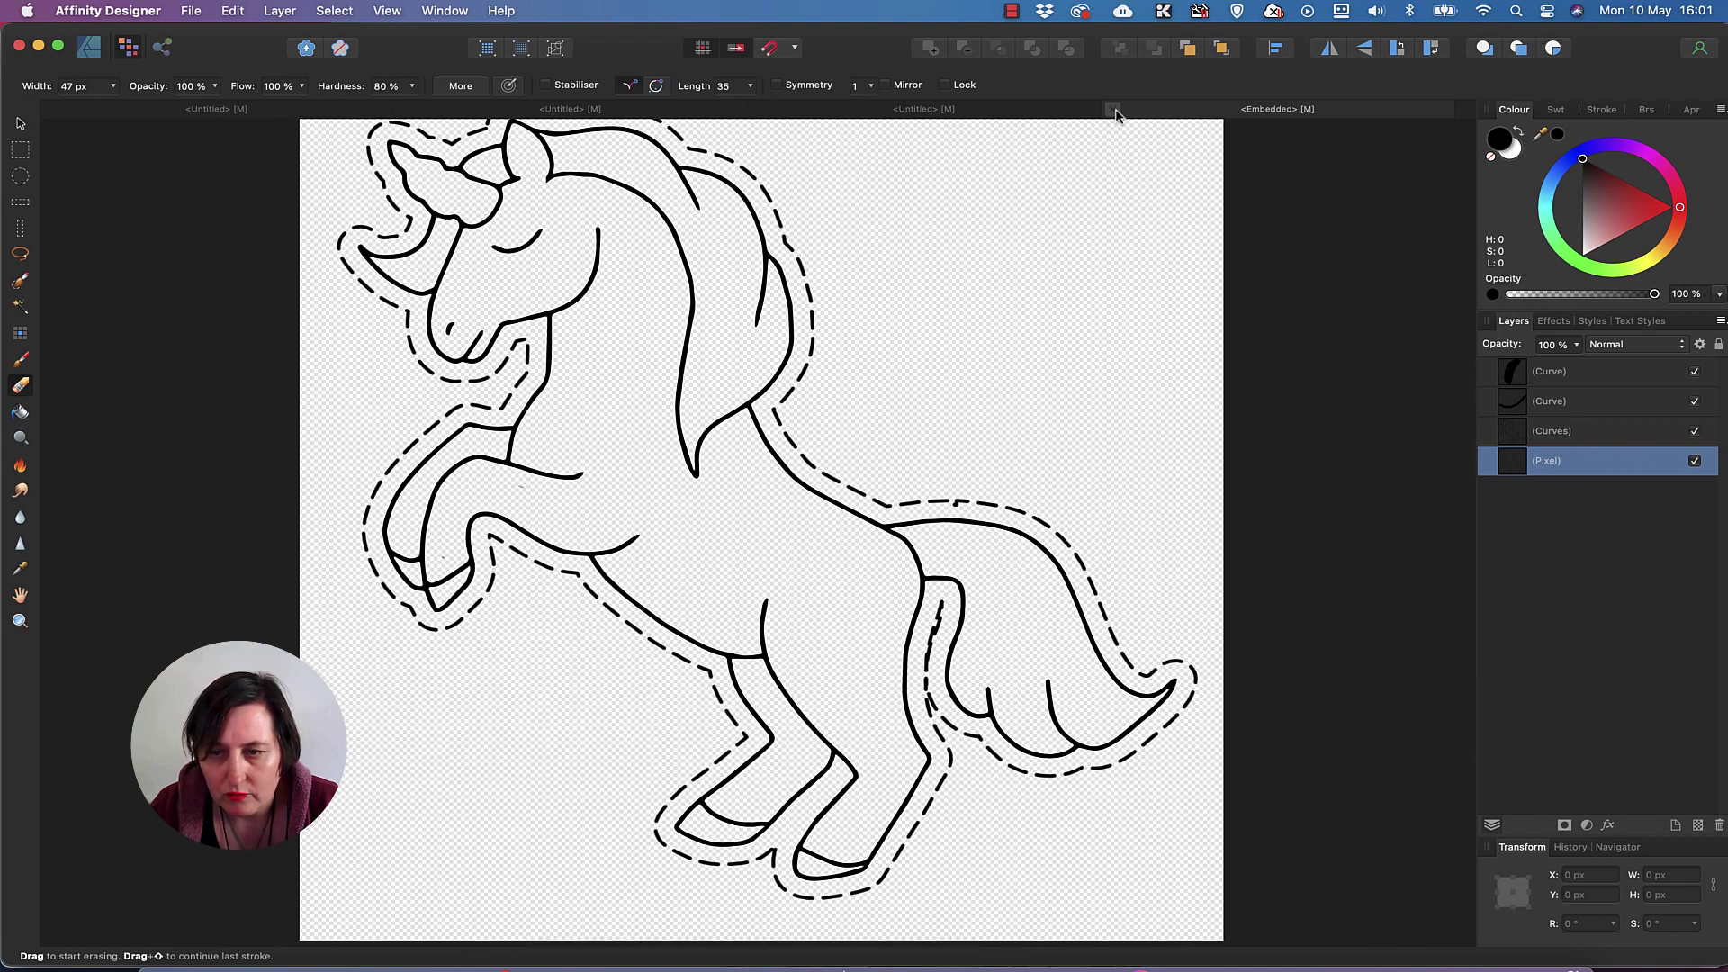
Step: Close the embedded document and enlarge the unicorn artwork on its Letter page to about 6.7 in square
left_click(1114, 109)
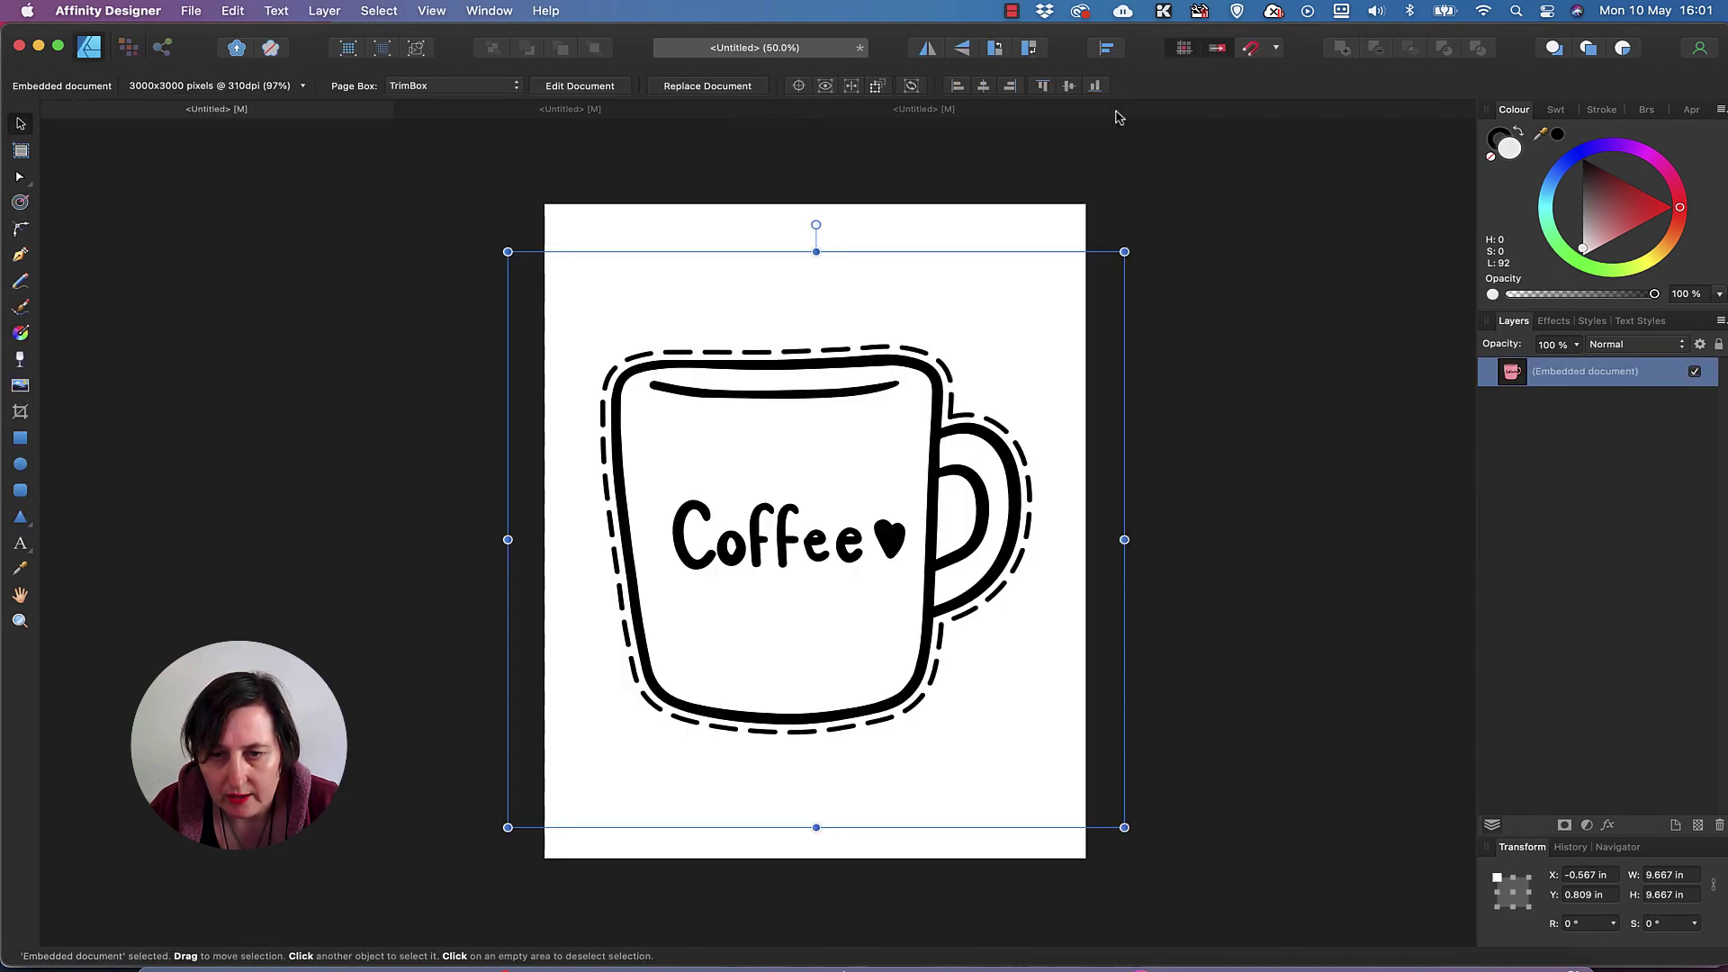
left_click(1196, 112)
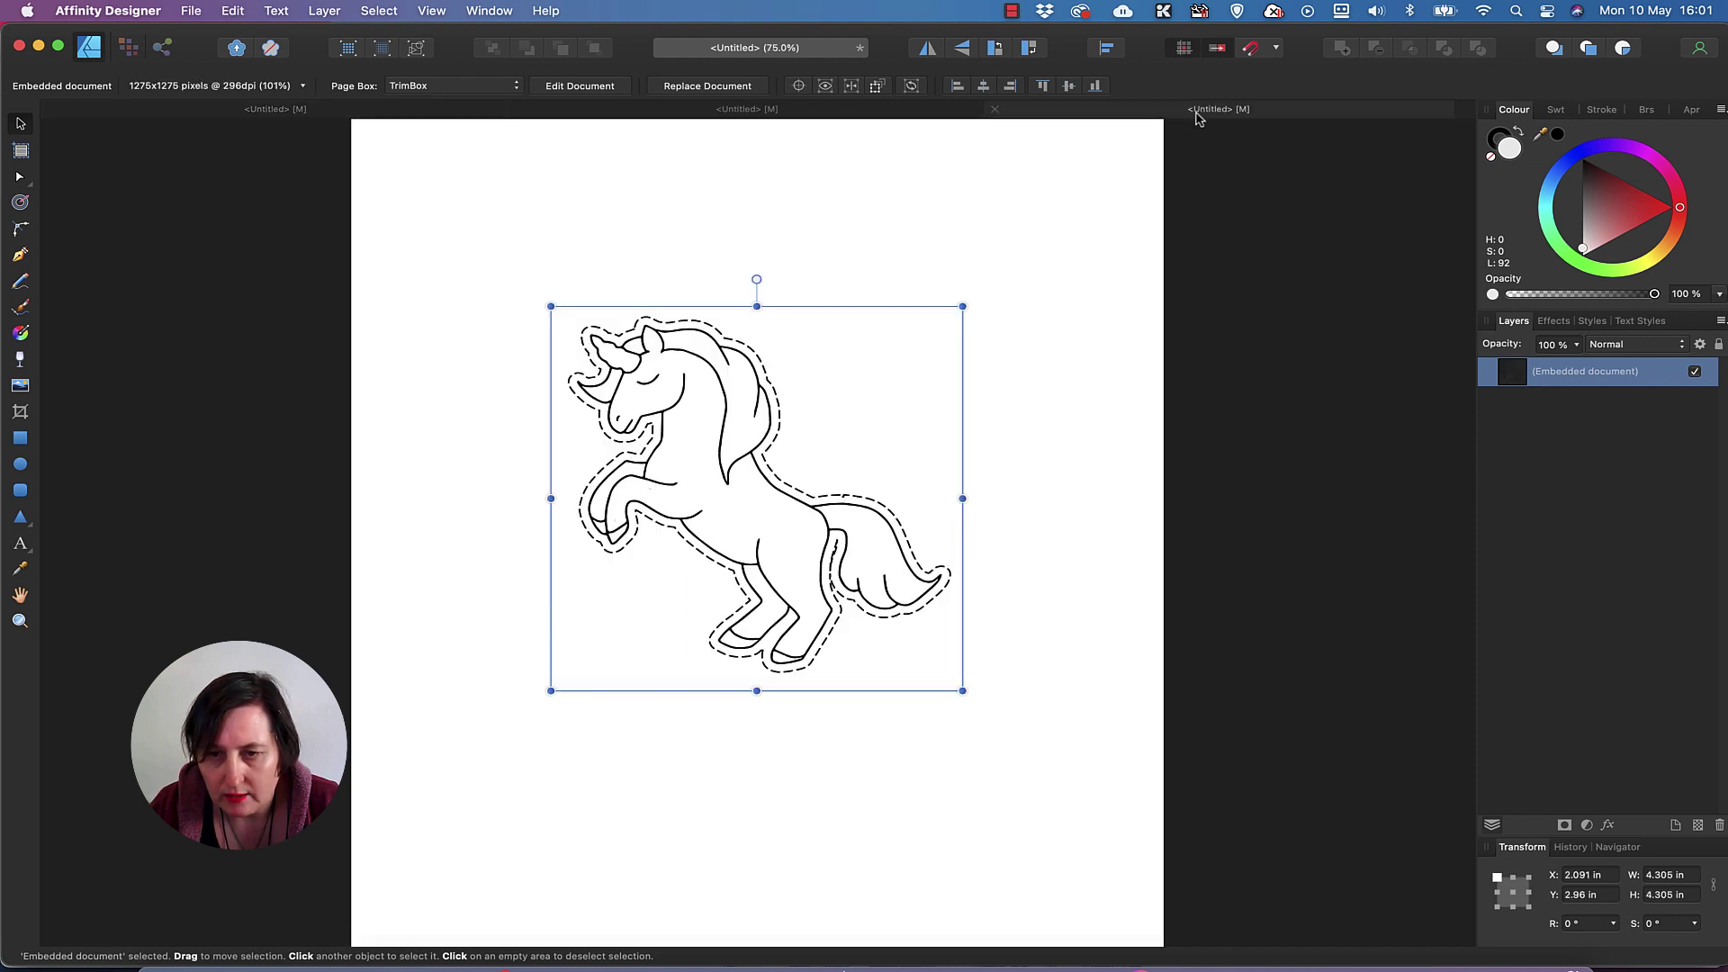
left_click_drag(552, 304, 416, 182)
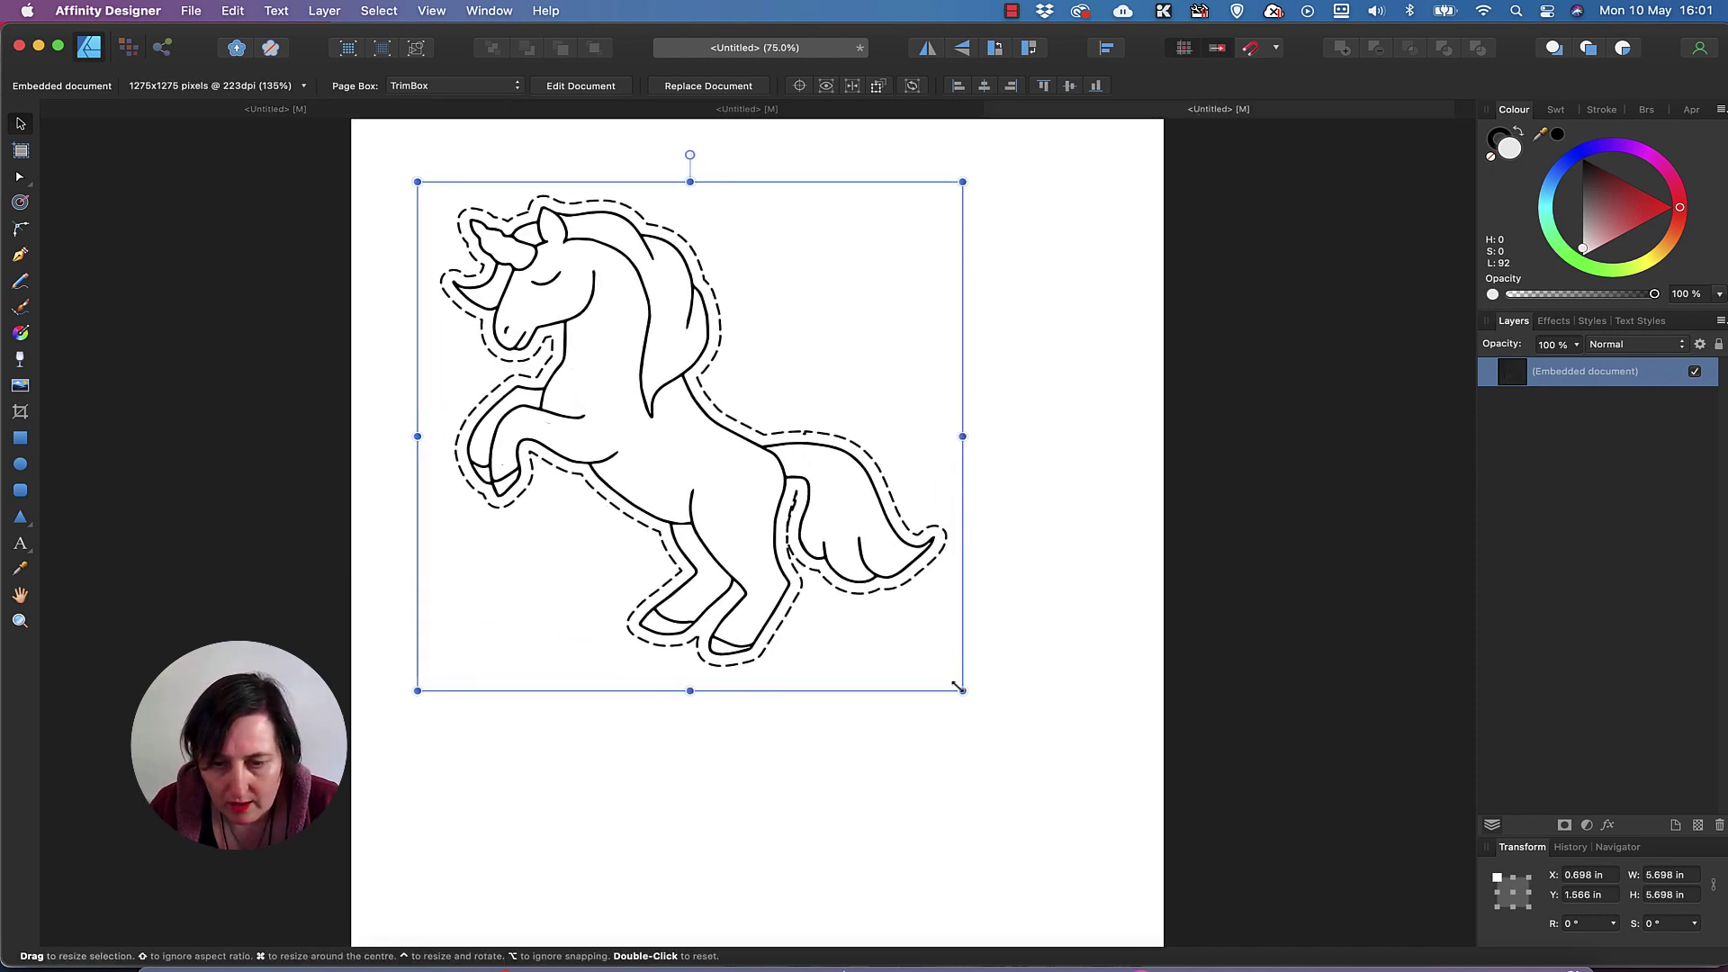
left_click_drag(963, 690, 1033, 801)
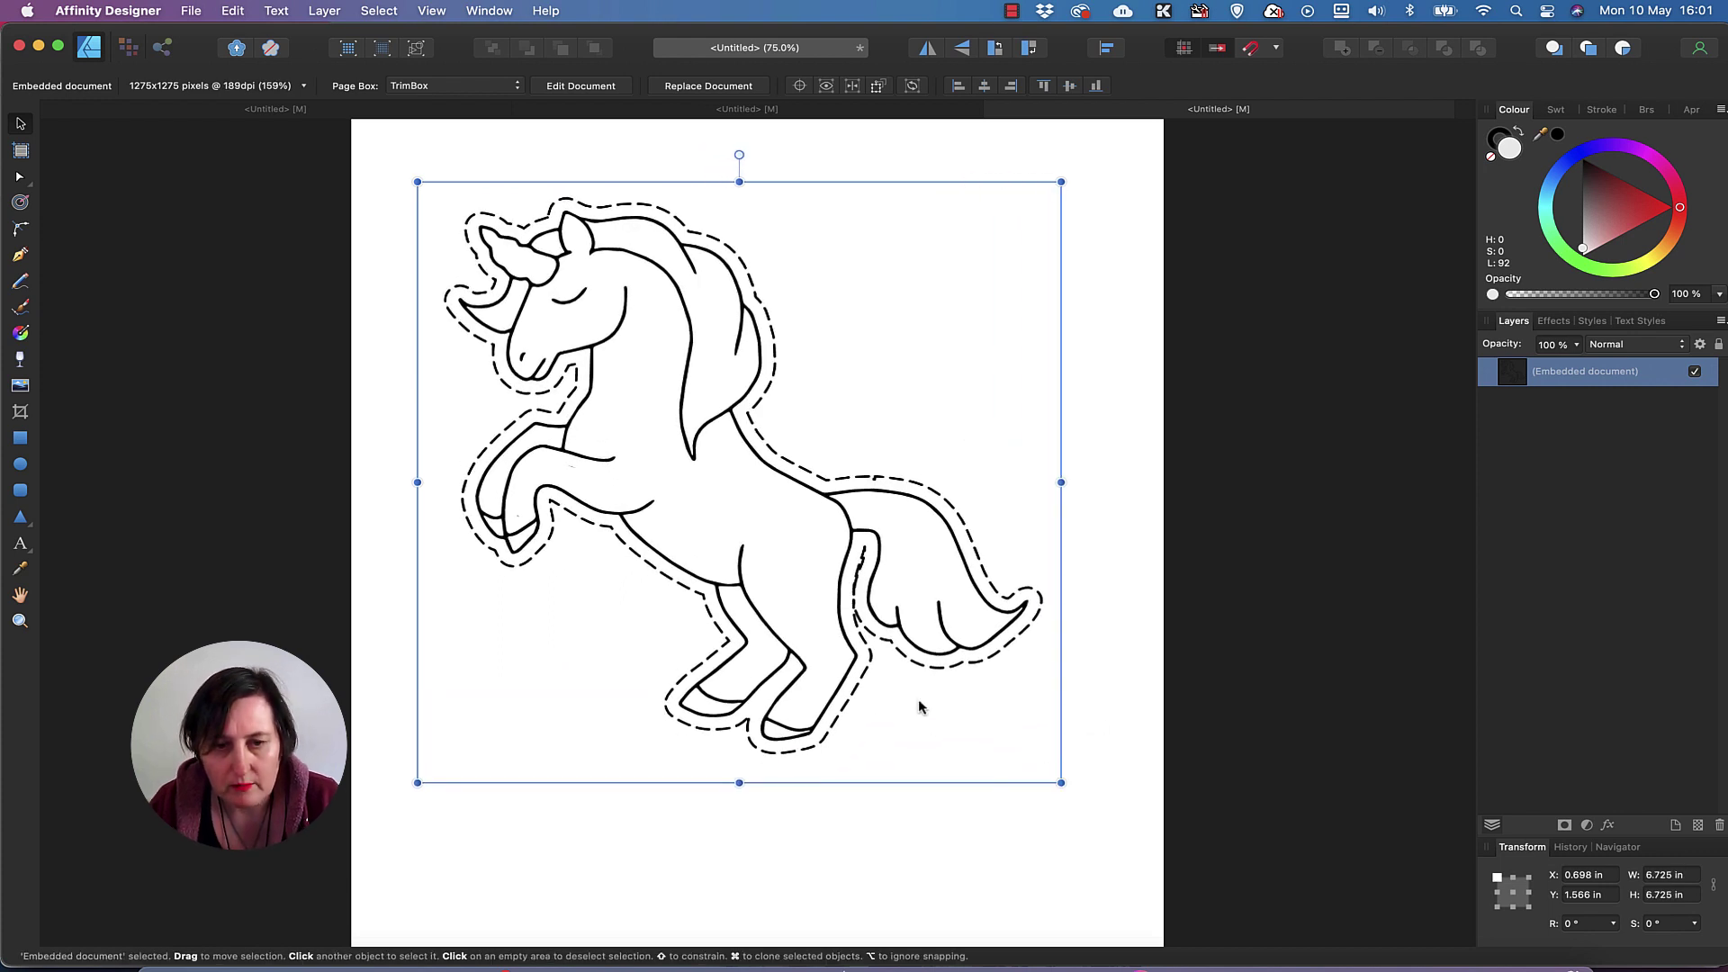